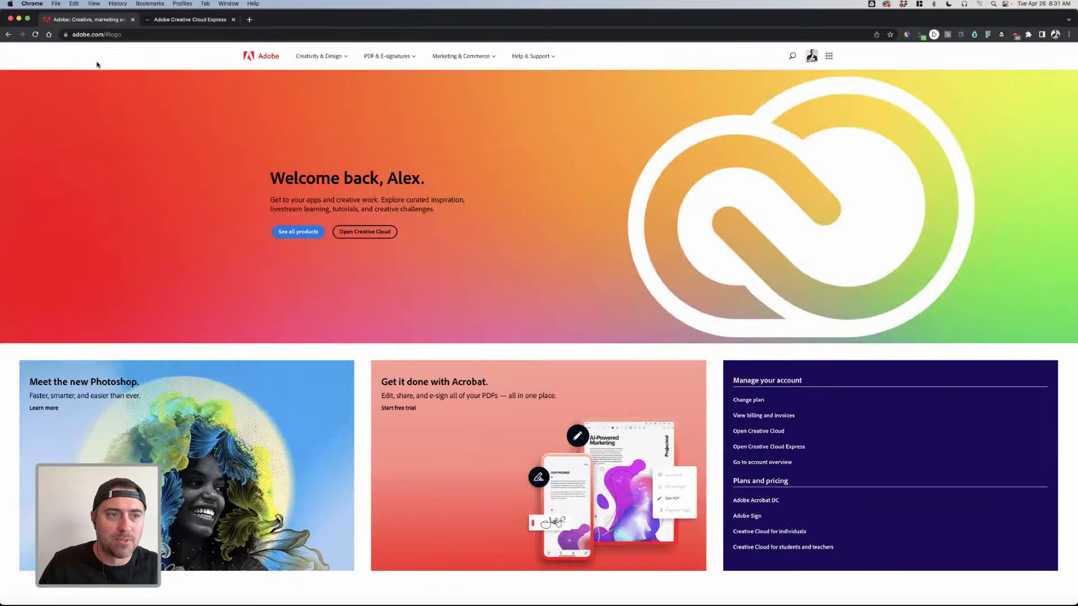
# - Go back to the Free Flyer Maker page and look over its 'Make flyers for free' heading
pyautogui.click(8, 34)
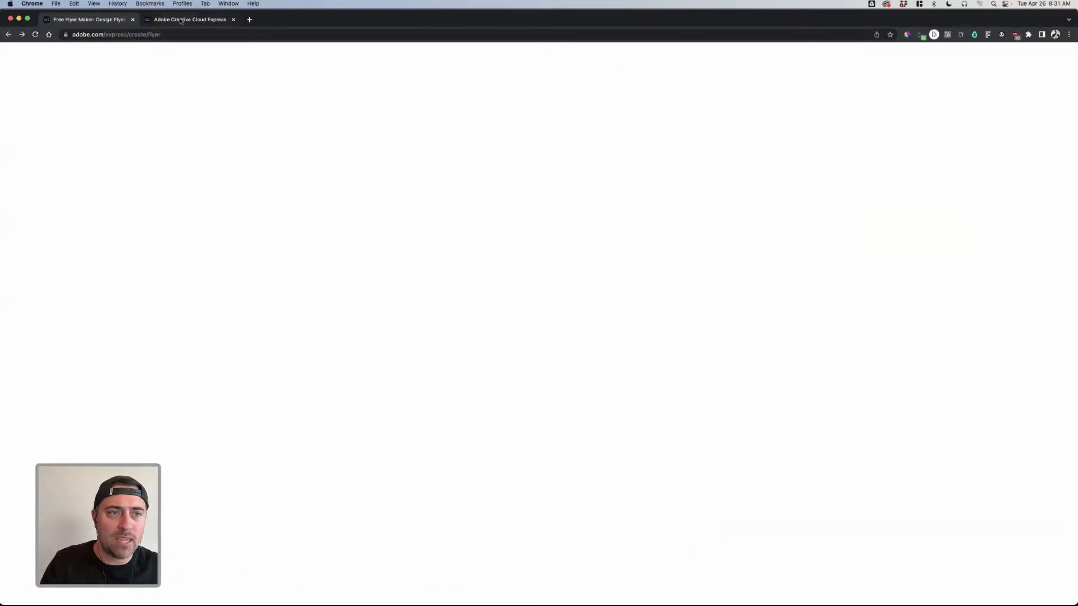
pyautogui.click(180, 21)
pyautogui.click(118, 23)
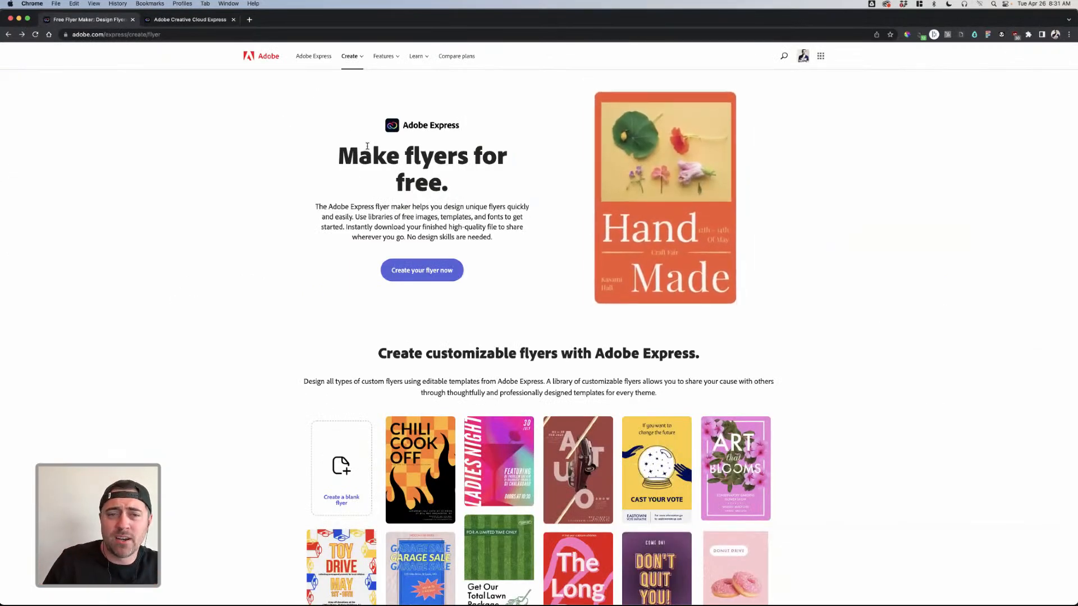
pyautogui.moveTo(355, 152); pyautogui.dragTo(469, 178)
pyautogui.click(471, 178)
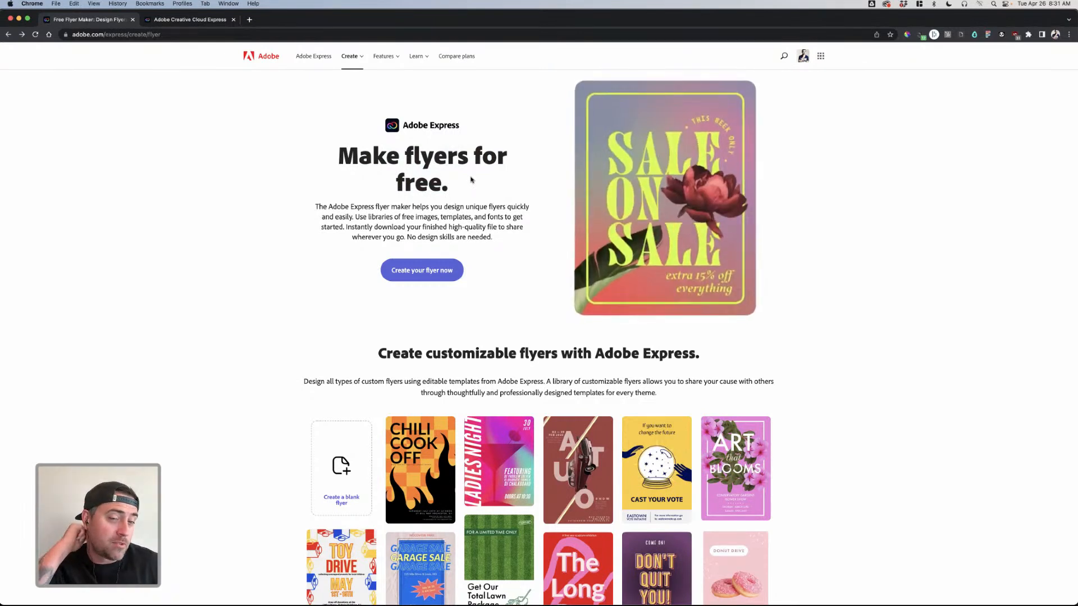
# - Scroll through the flyer template grid, then switch to the Creative Cloud Express home tab
pyautogui.scroll(-5, 471, 180)
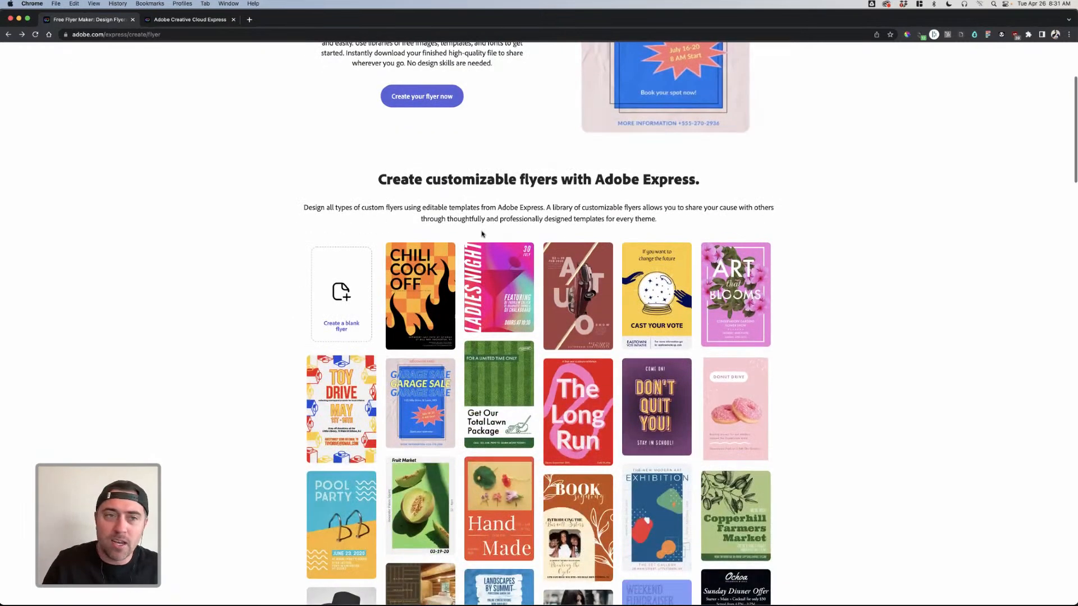
pyautogui.scroll(-3, 482, 233)
pyautogui.scroll(-3, 482, 234)
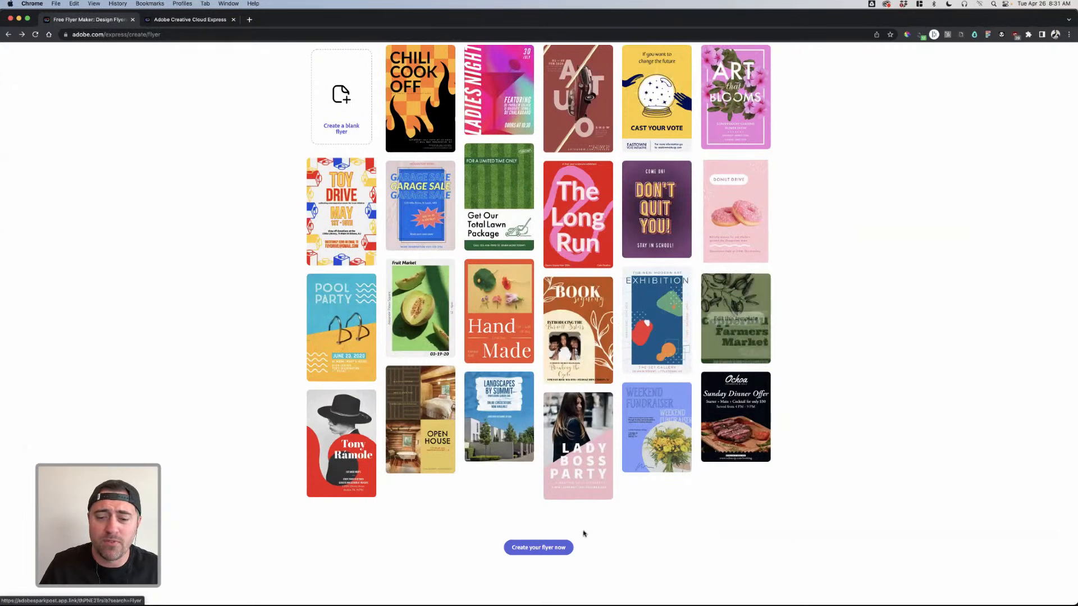
pyautogui.scroll(-2, 623, 520)
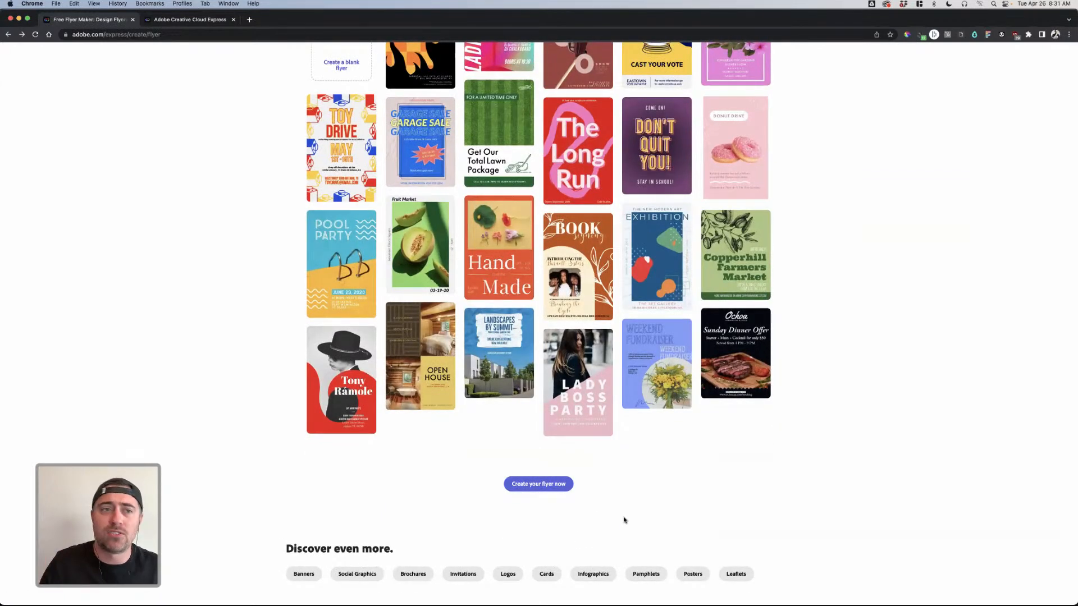
pyautogui.click(188, 21)
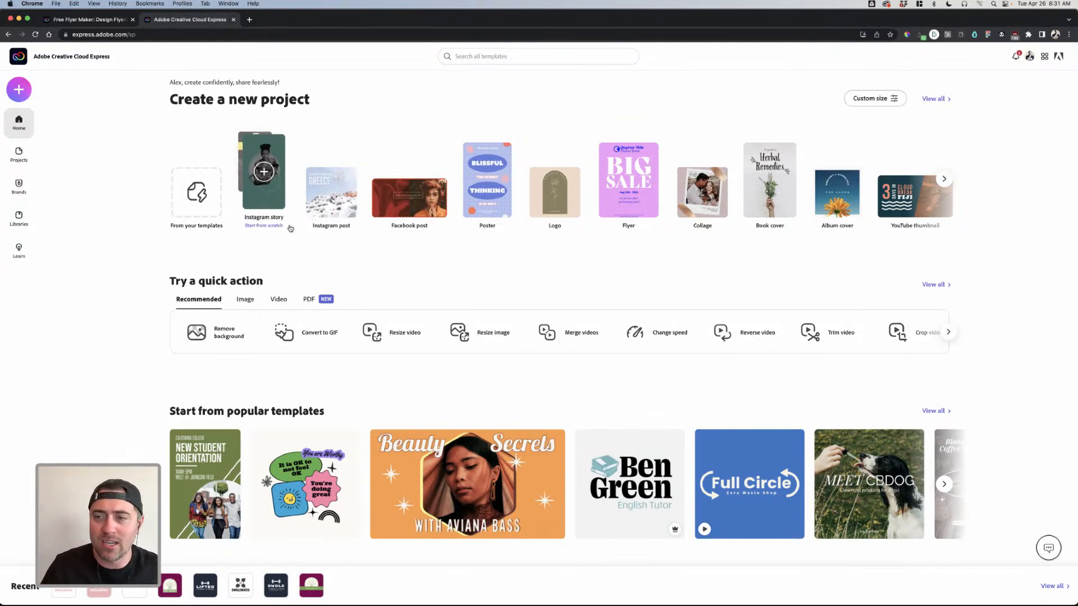
# - Reveal more project types, scroll the home page's templates, then bring up the Create new list
pyautogui.click(947, 178)
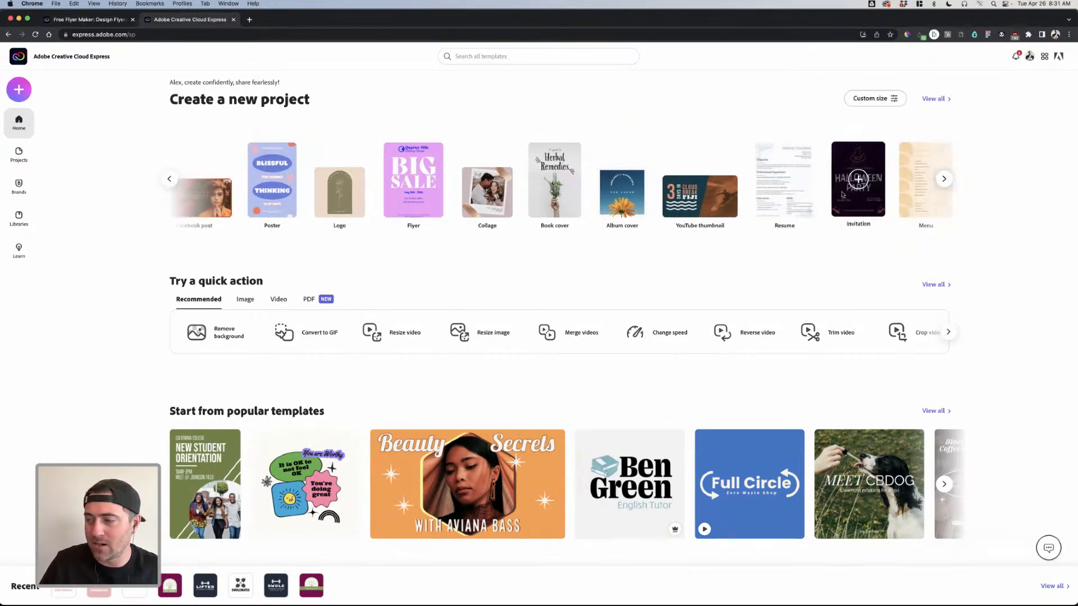
pyautogui.scroll(-2, 652, 268)
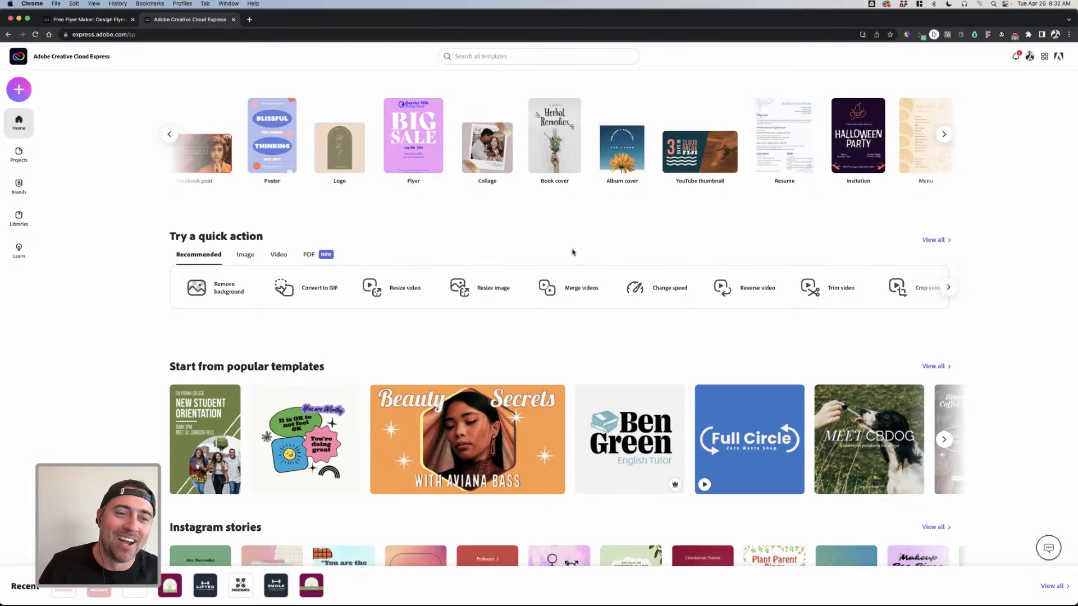
pyautogui.scroll(-10, 574, 252)
pyautogui.scroll(3, 574, 187)
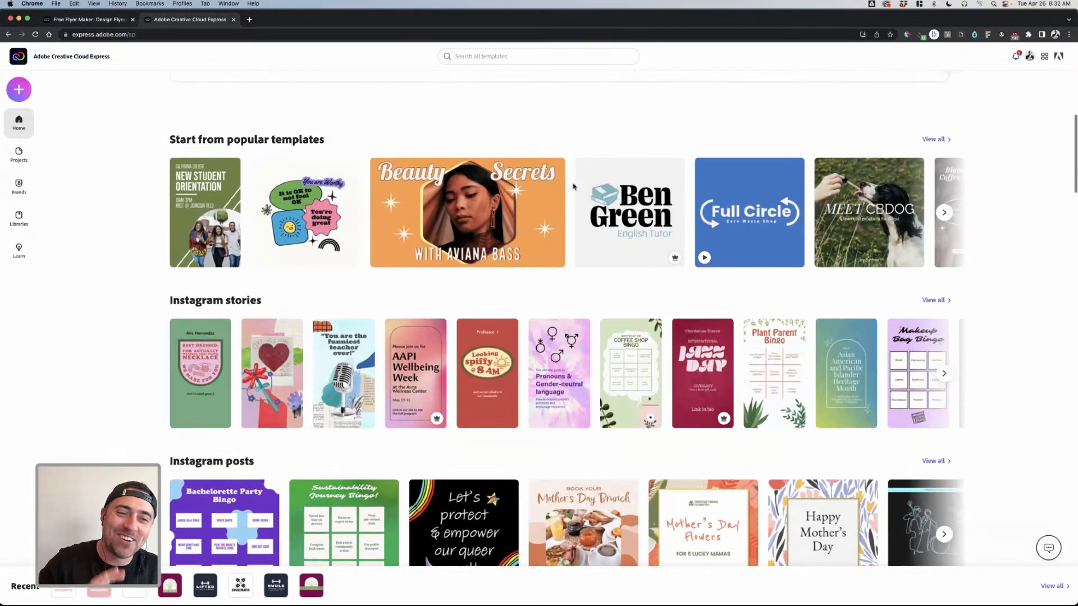
pyautogui.scroll(-2, 315, 155)
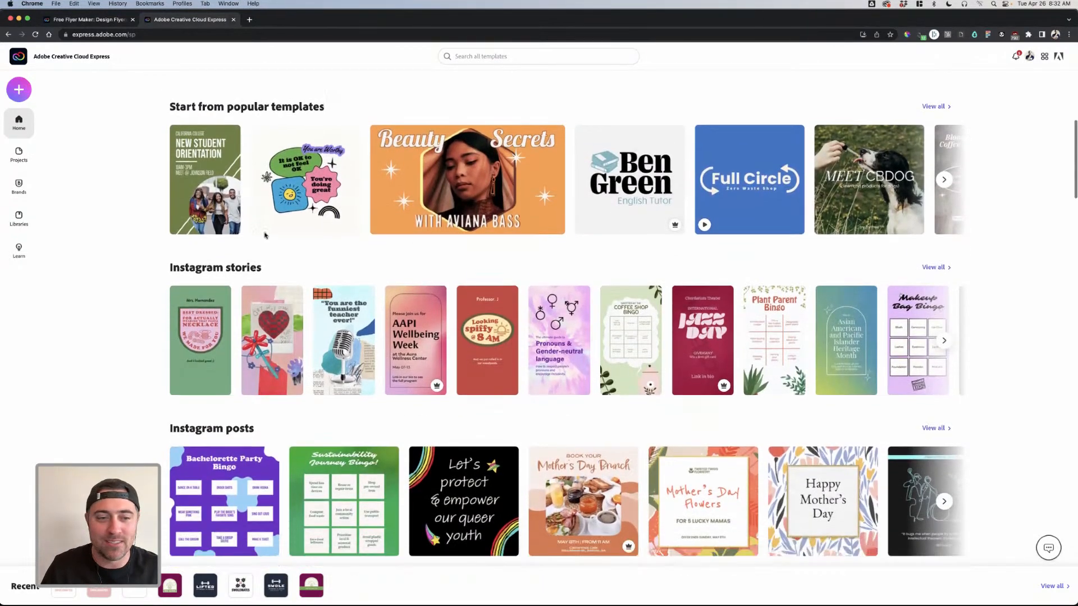
pyautogui.scroll(-4, 246, 246)
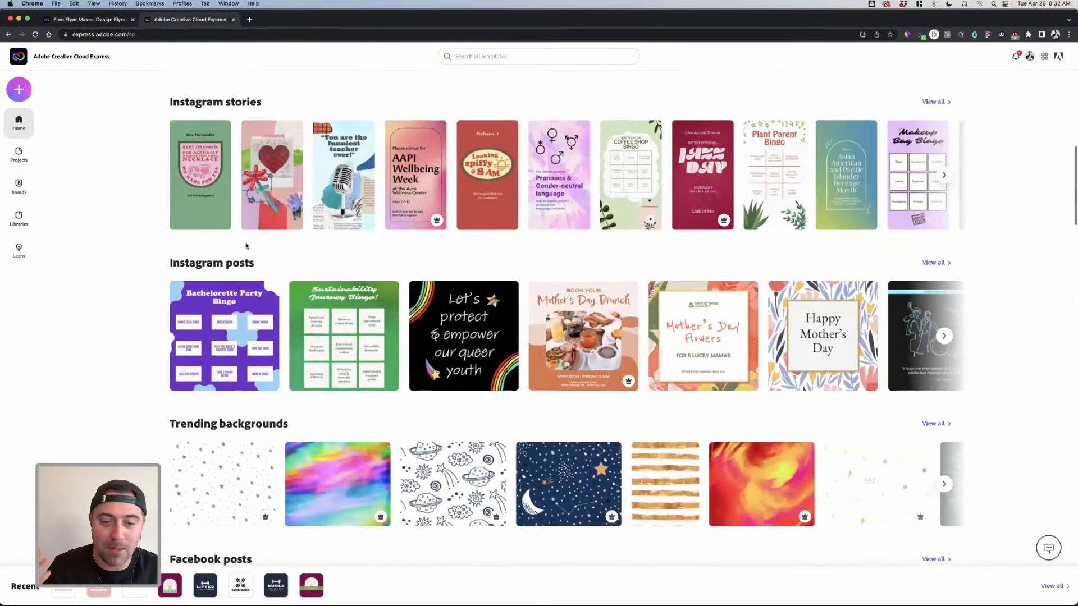
pyautogui.scroll(-1, 246, 246)
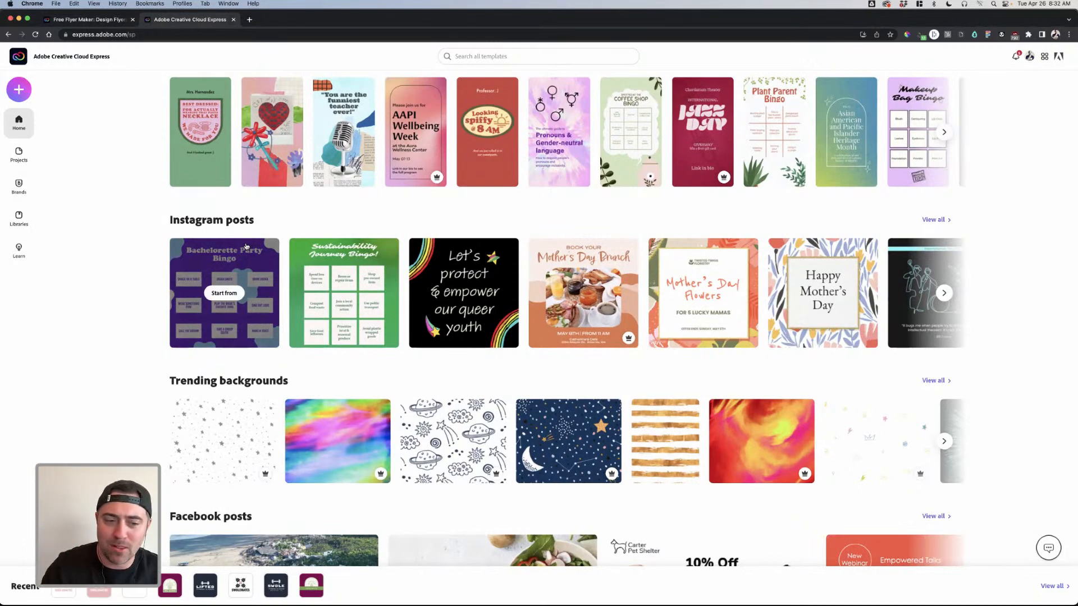
pyautogui.click(29, 90)
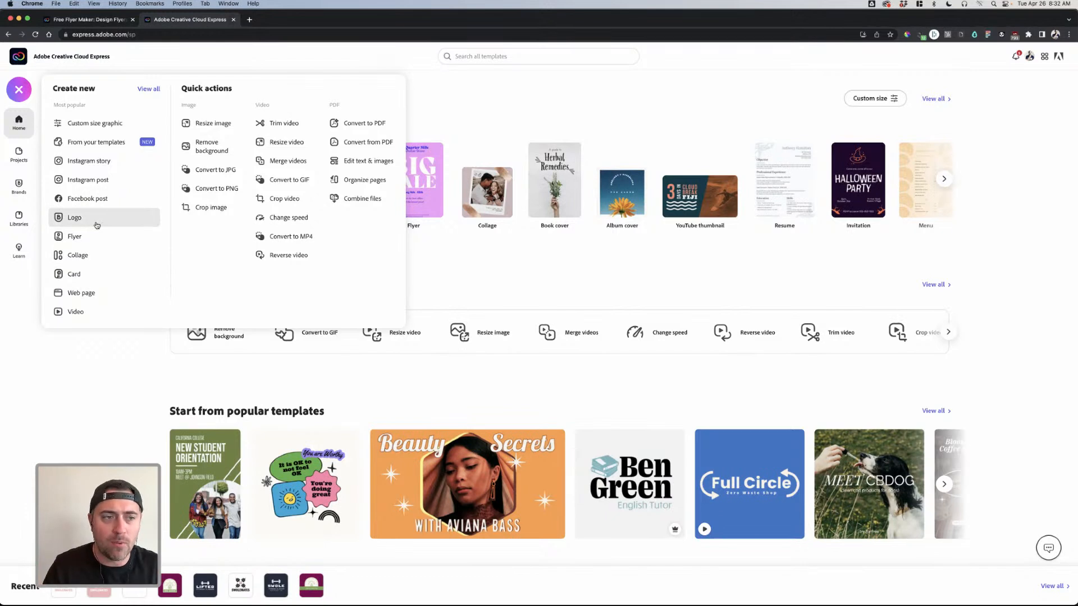
# - Open the Swolemates2 logo project from Projects, then return home and show the Brands list
pyautogui.click(411, 125)
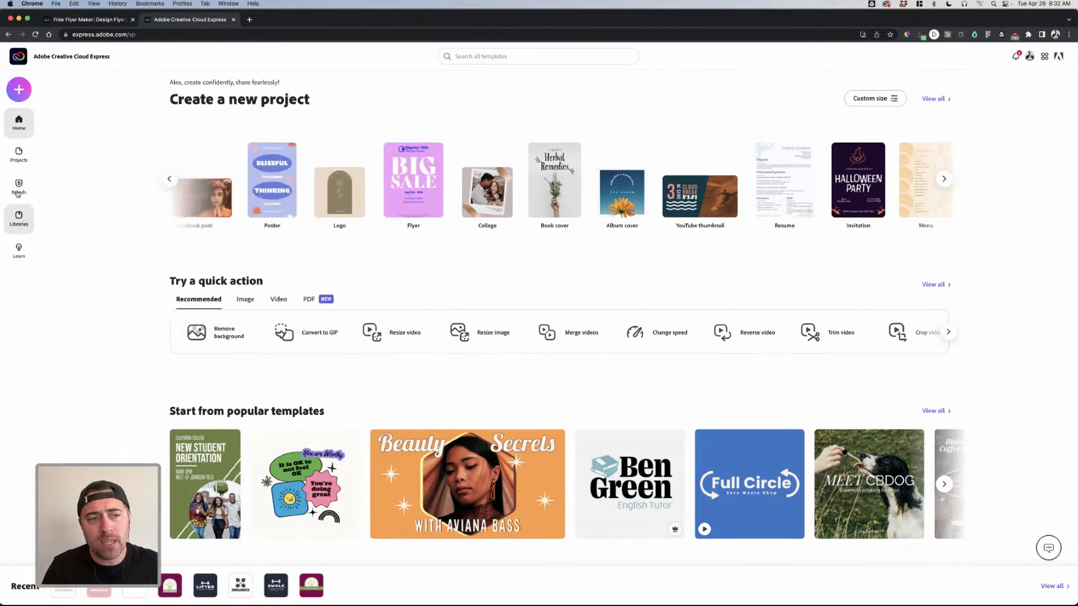
pyautogui.click(18, 189)
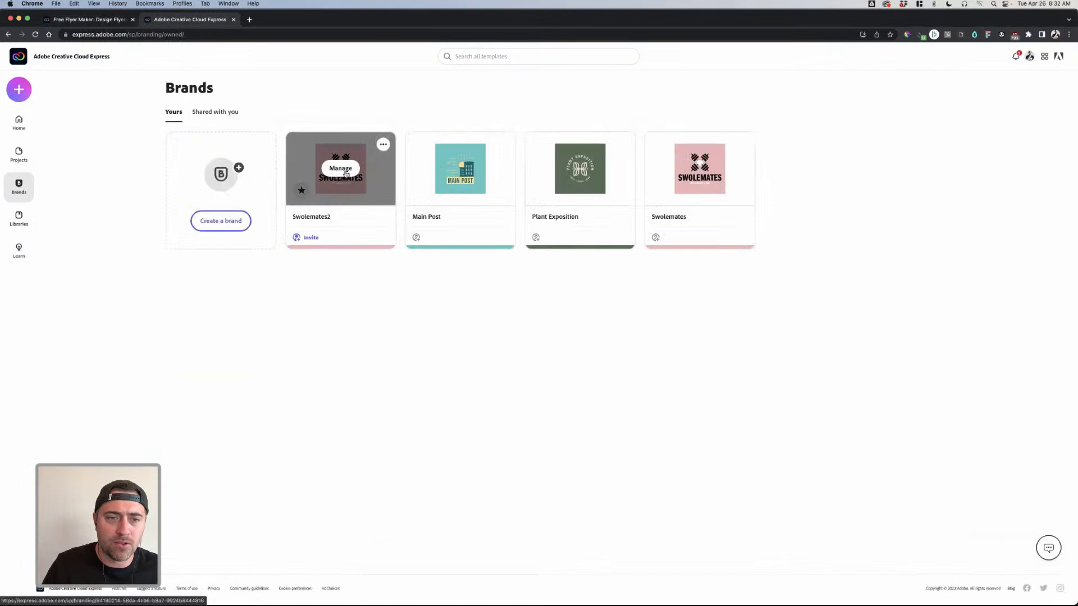
pyautogui.click(19, 121)
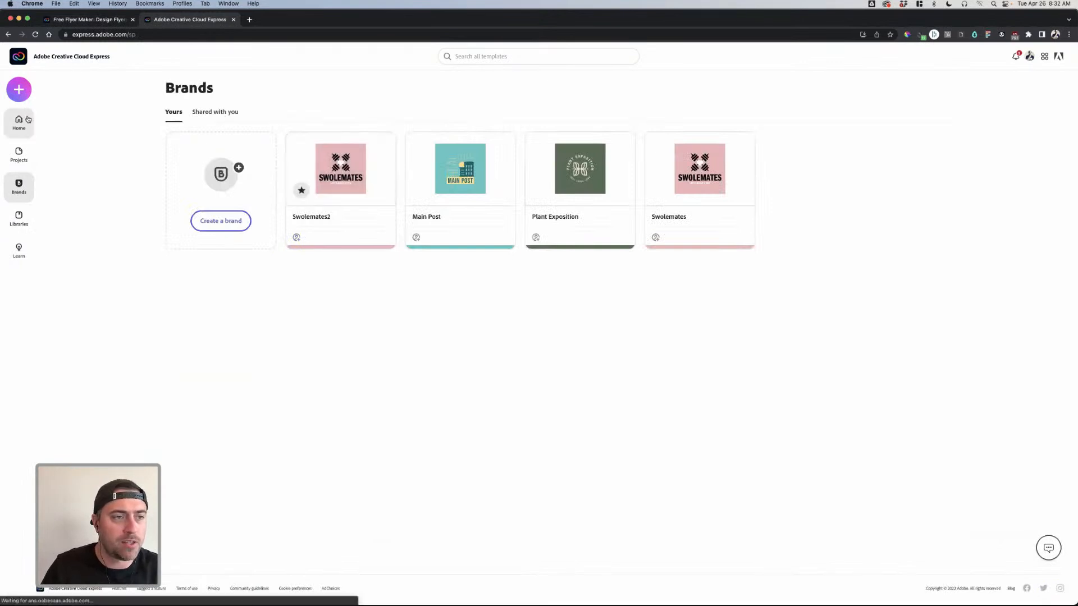
pyautogui.click(19, 154)
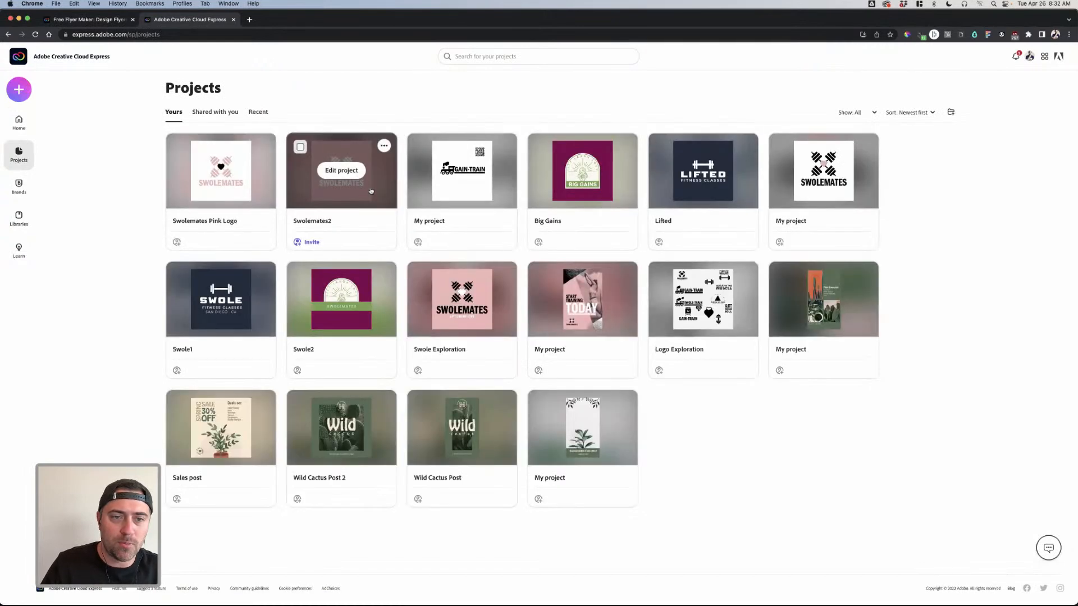
pyautogui.click(352, 187)
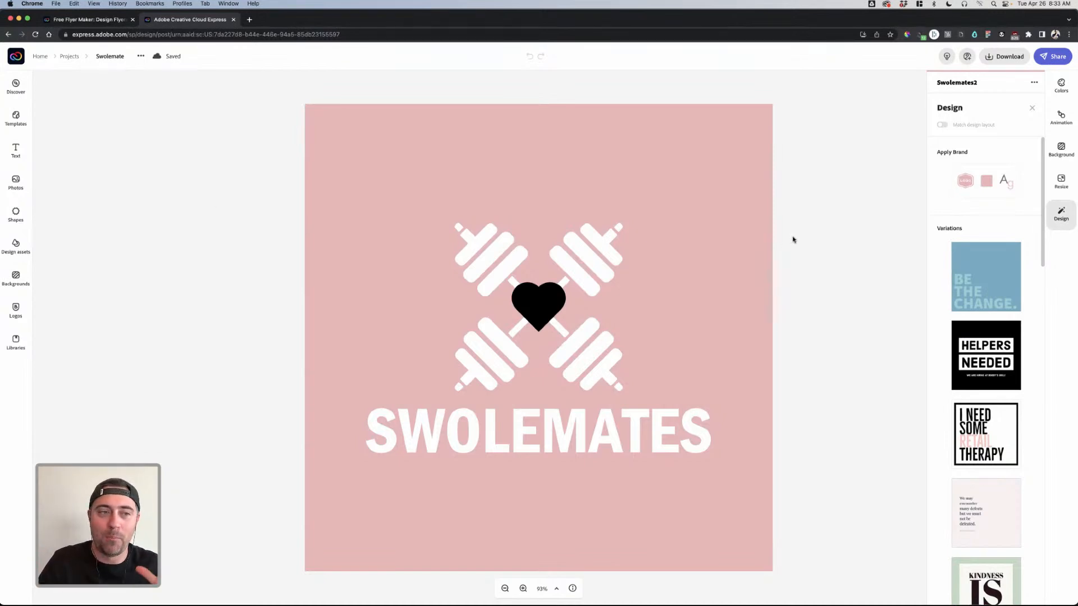
pyautogui.click(41, 59)
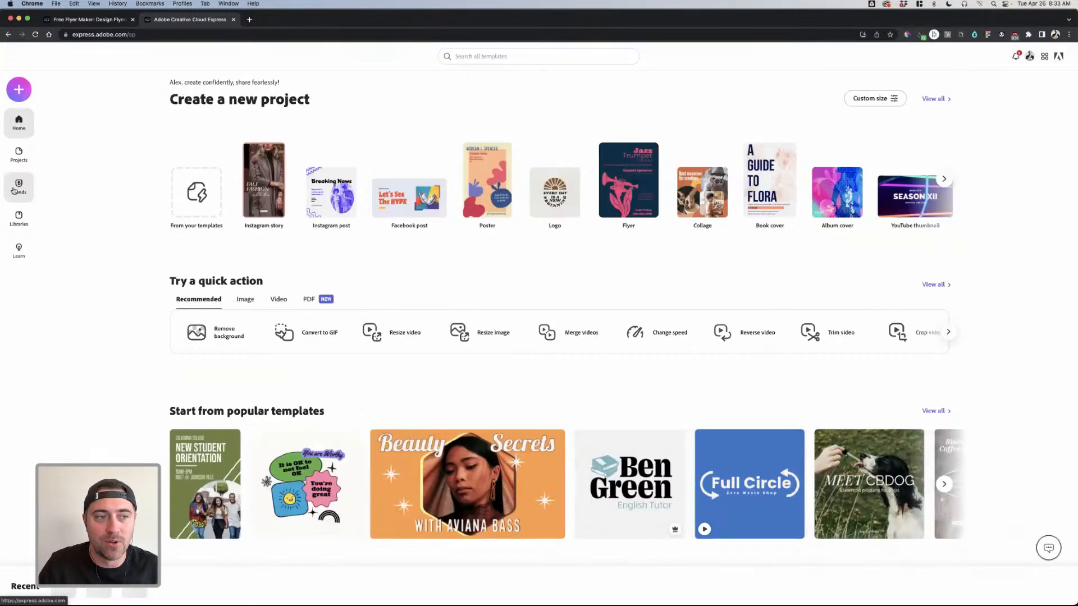
pyautogui.click(18, 185)
# - Open the Swolemates2 brand kit, preview its additional logos, and scroll down to its themes
pyautogui.moveTo(340, 171)
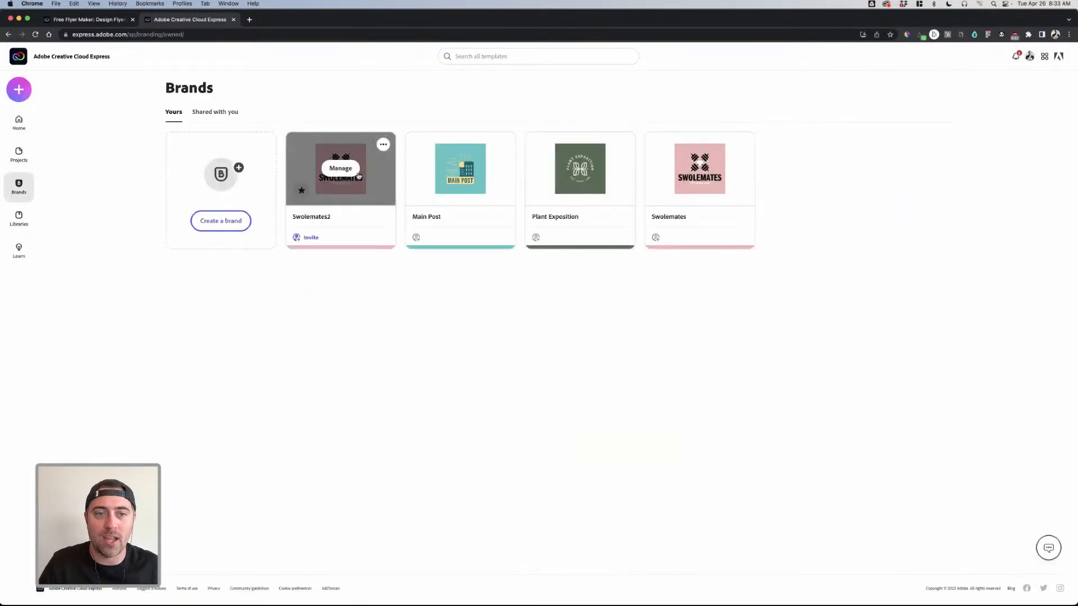
pyautogui.click(341, 168)
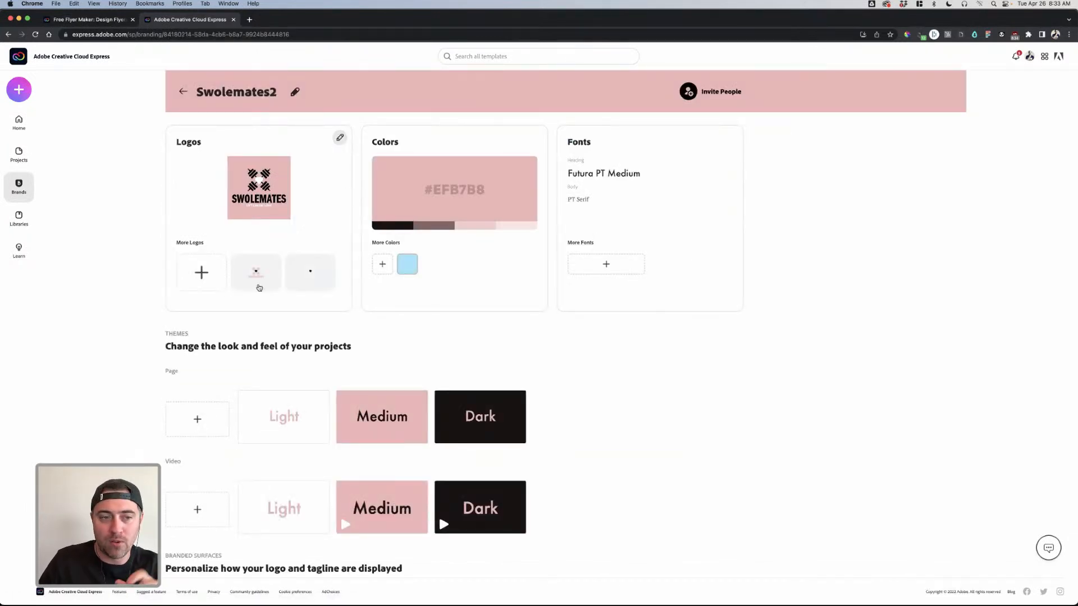
pyautogui.click(211, 277)
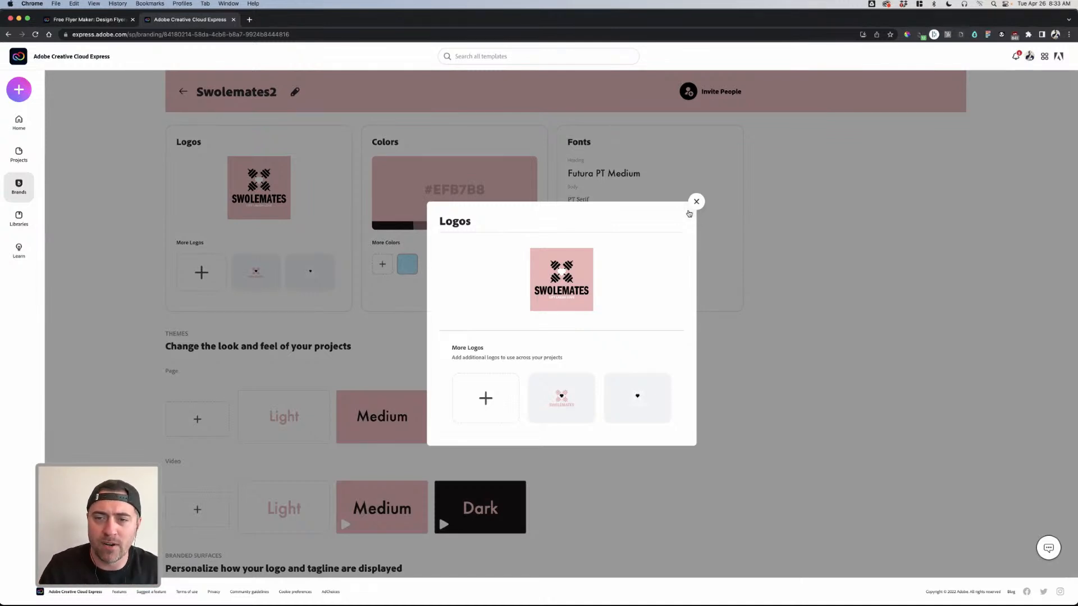
pyautogui.click(696, 202)
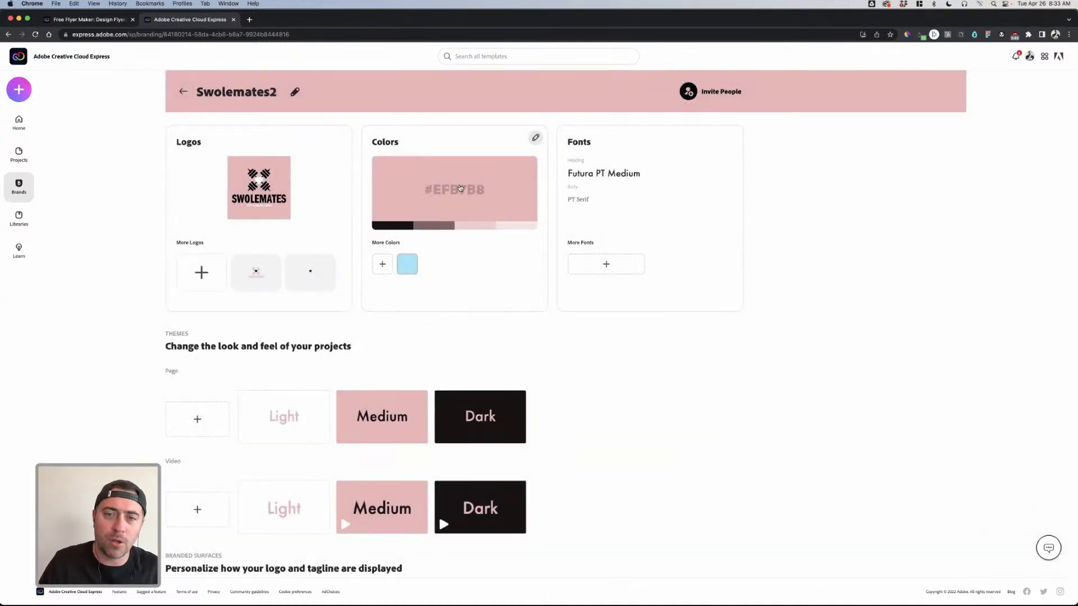
pyautogui.scroll(-3, 573, 228)
pyautogui.moveTo(479, 317)
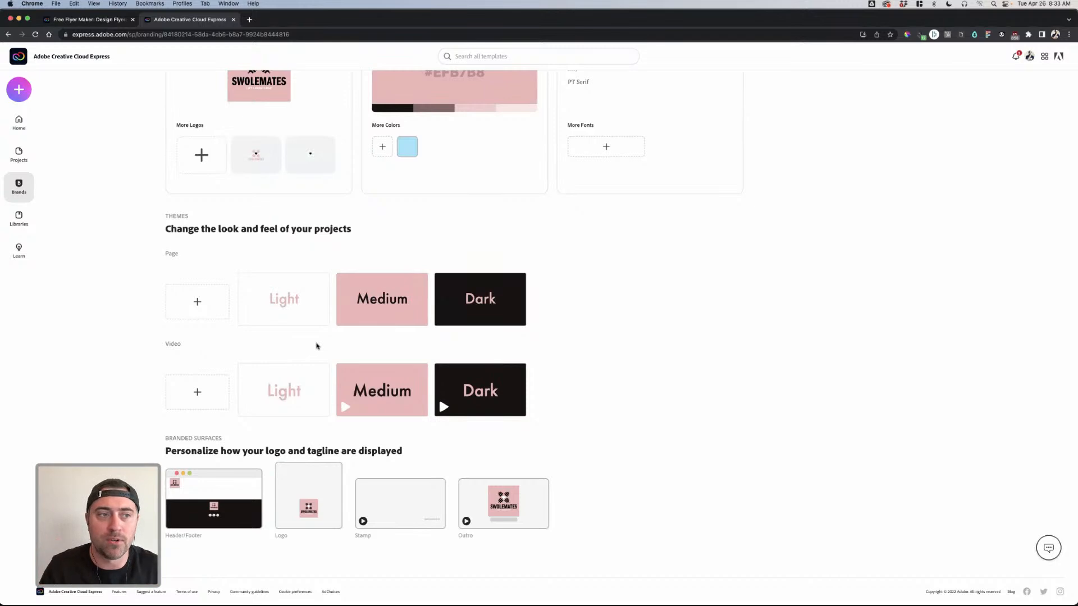
pyautogui.click(21, 90)
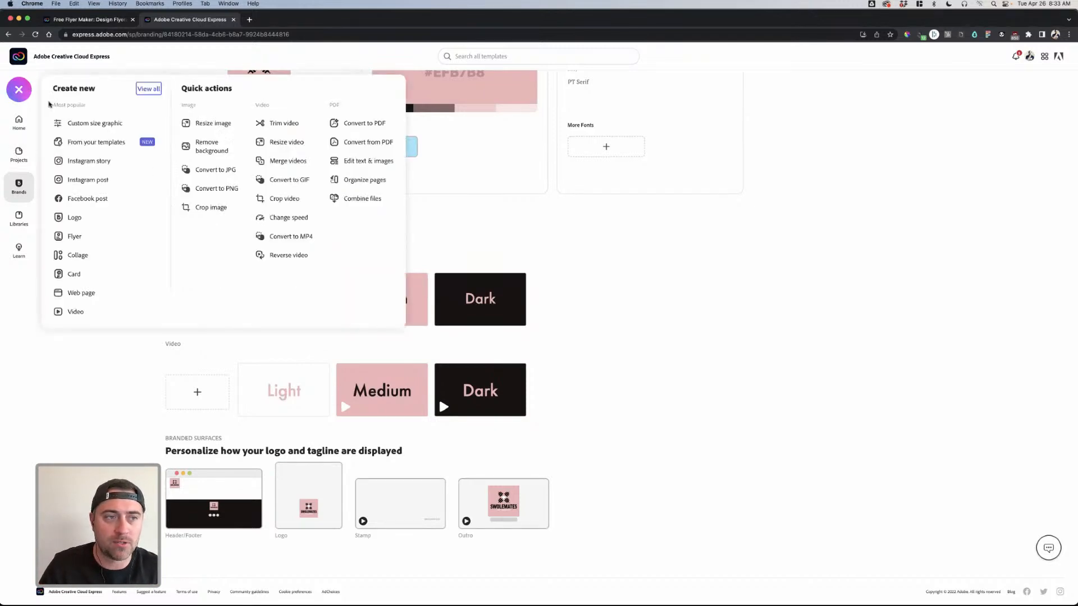
# - Start a new flyer from the pink 'Start Training Today' template found by searching 'workout'
pyautogui.click(83, 241)
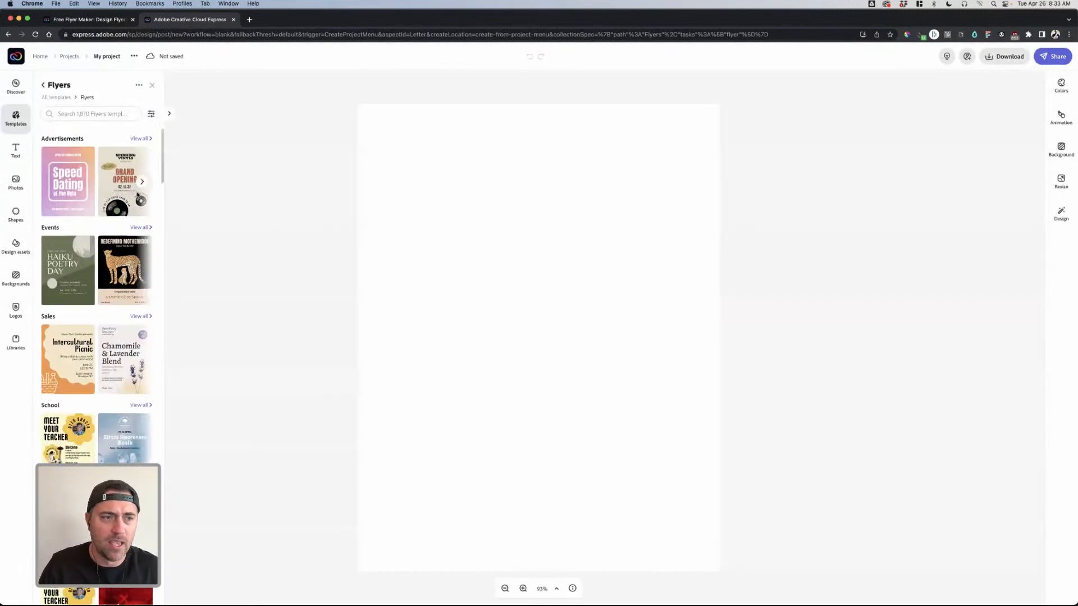
pyautogui.scroll(-5, 116, 250)
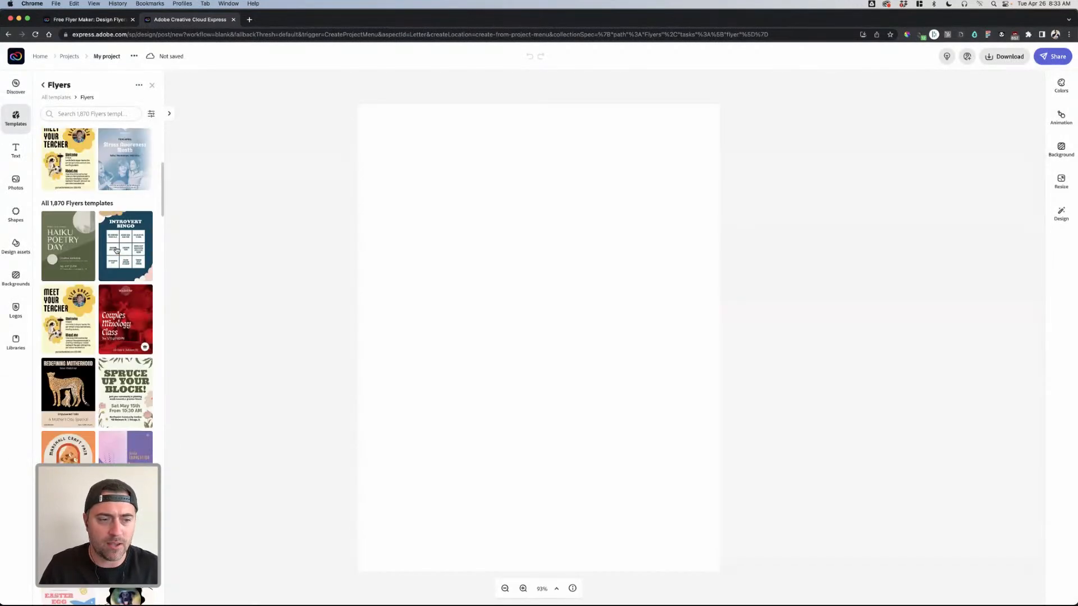
pyautogui.click(100, 111)
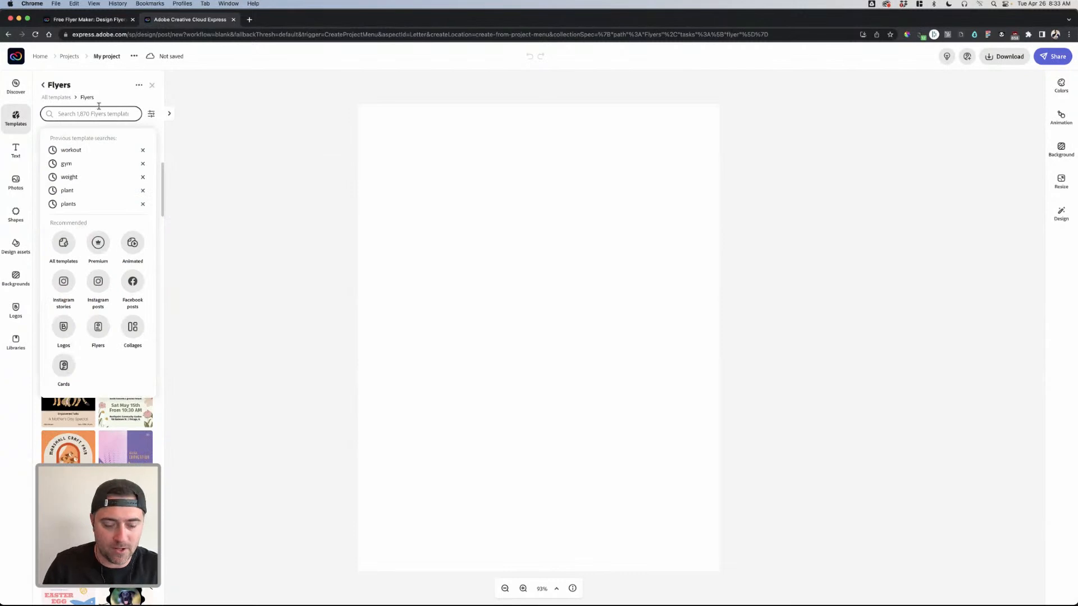
pyautogui.click(79, 149)
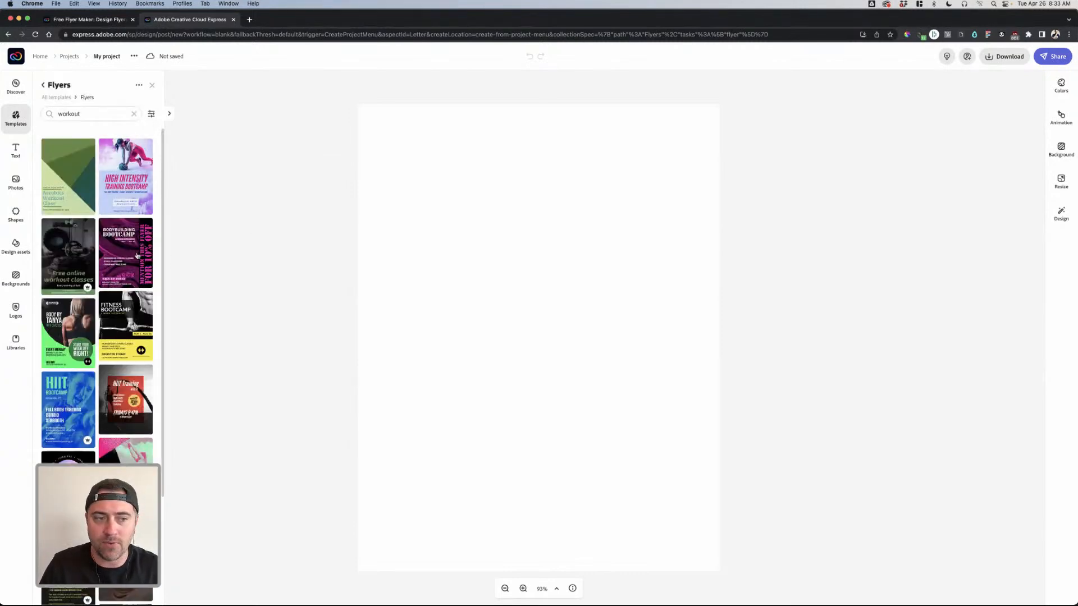
pyautogui.scroll(-1, 119, 255)
pyautogui.scroll(-5, 119, 254)
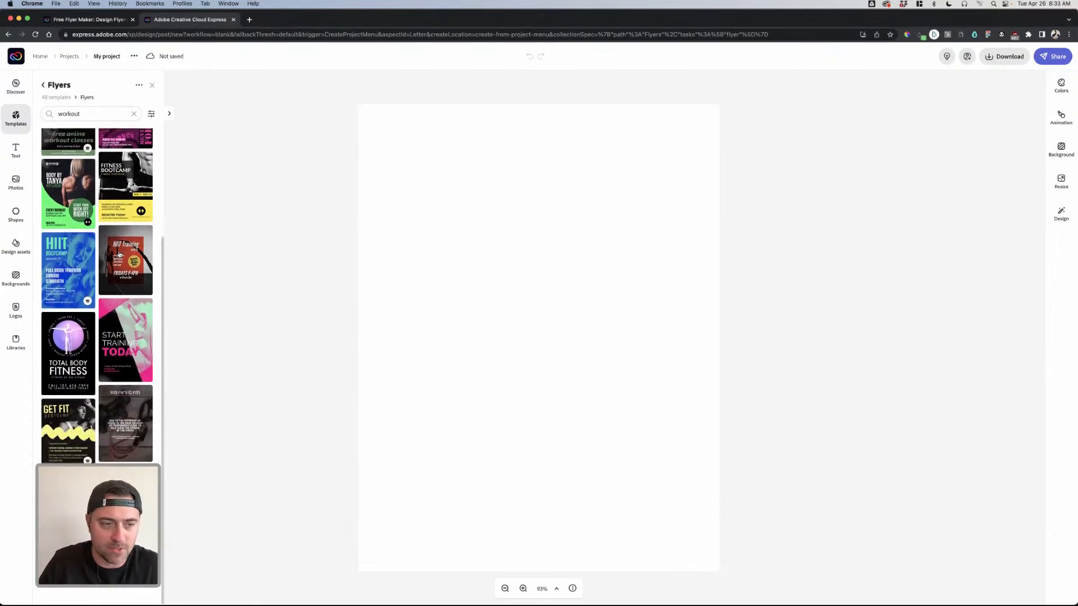
pyautogui.click(134, 317)
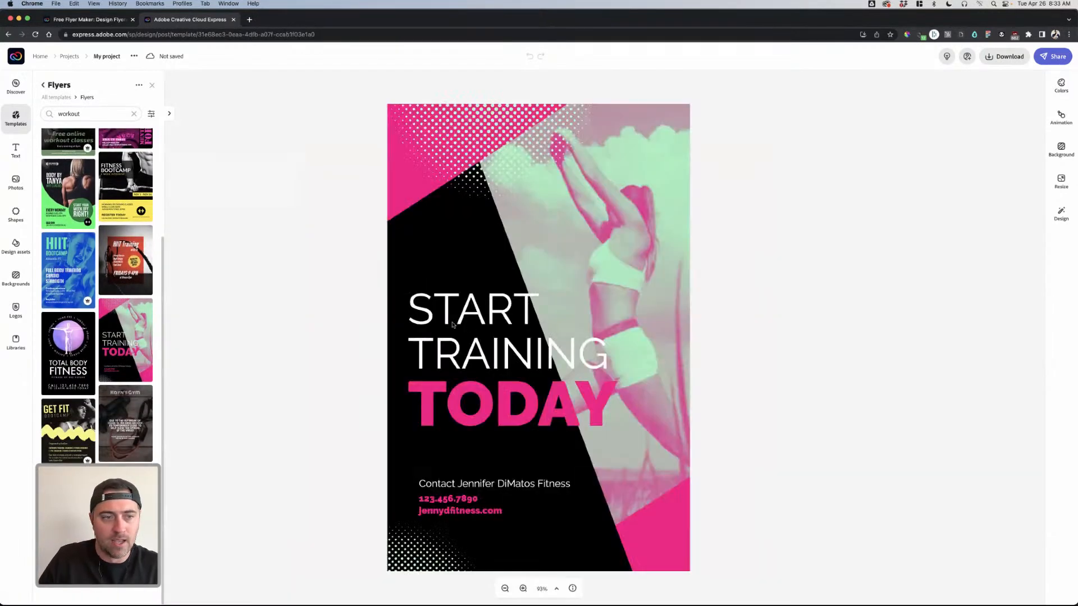
pyautogui.click(741, 233)
# - Apply the Swolemates2 brand with Shuffle, adding the SWOLEMATES logo to the flyer's top corner
pyautogui.click(527, 171)
pyautogui.click(814, 209)
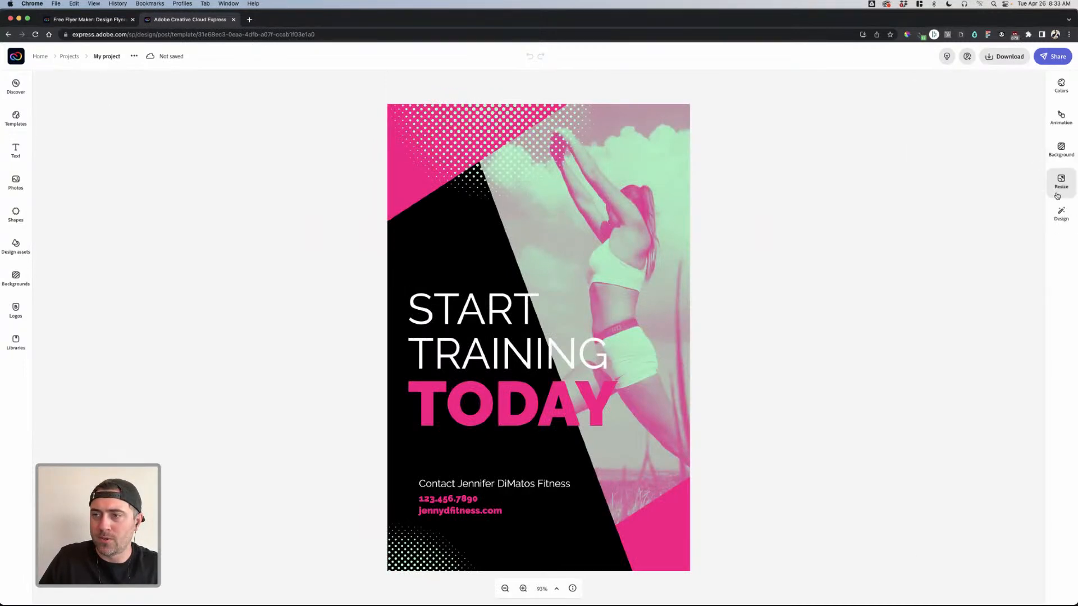
pyautogui.click(1061, 218)
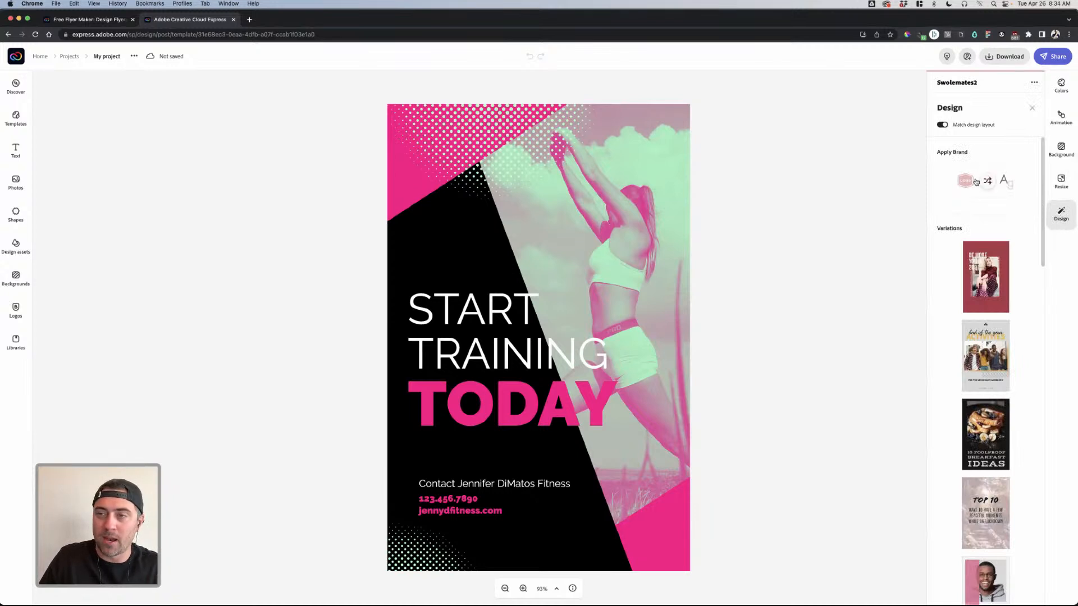
pyautogui.click(991, 186)
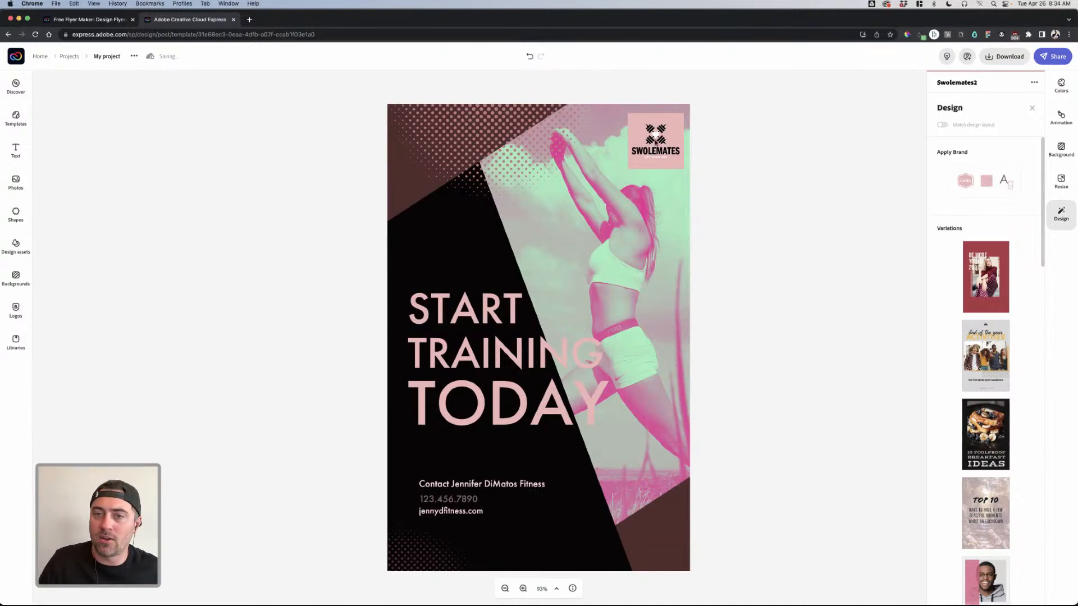
pyautogui.click(658, 144)
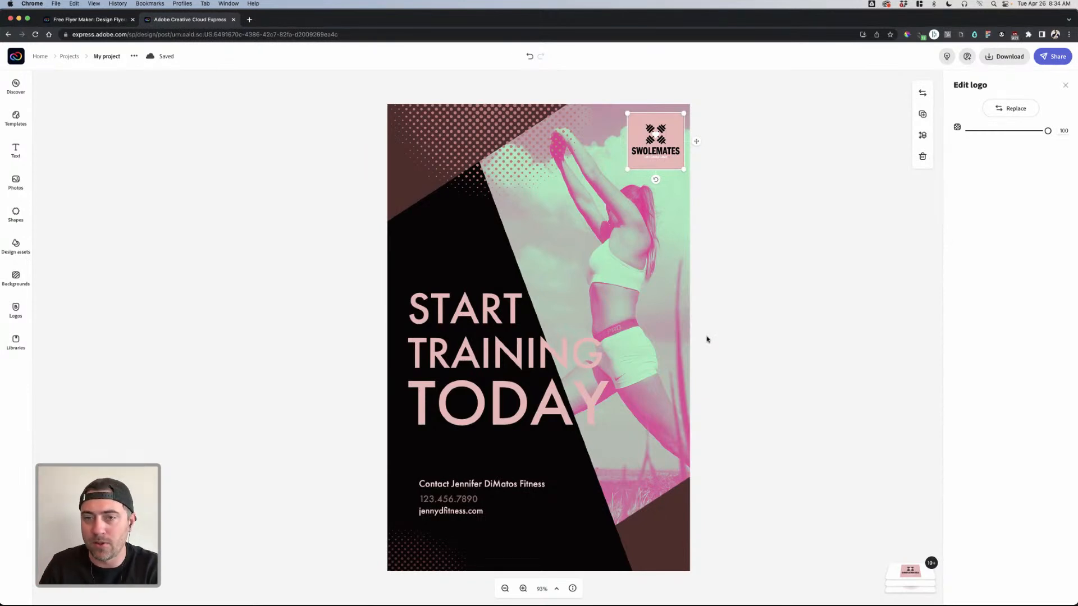
# - Replace the athlete photo with a close-up 'workout' stock shot and rotate it slightly
pyautogui.click(744, 311)
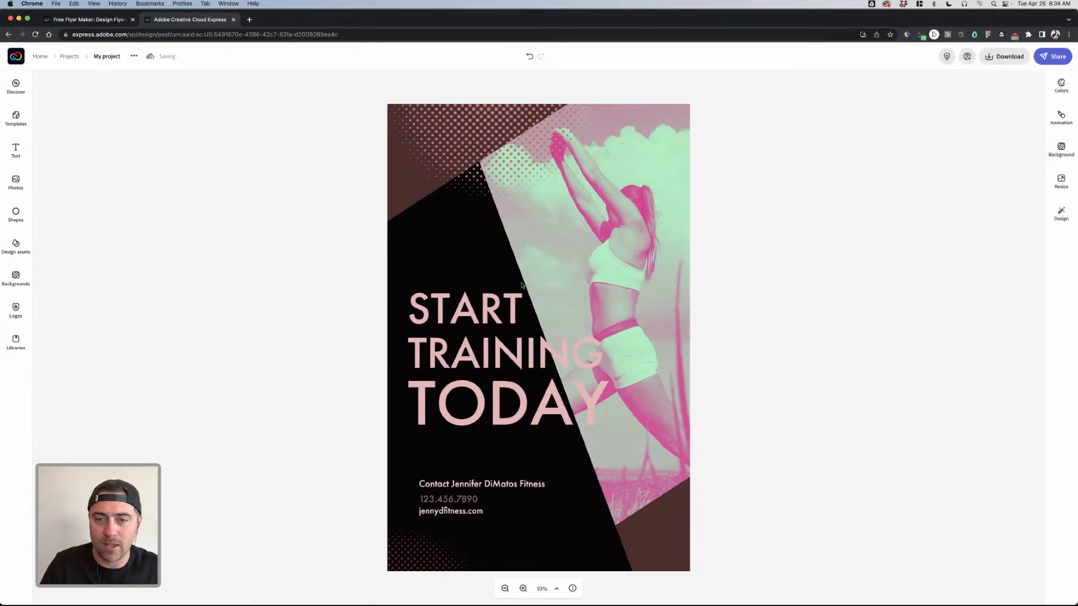
pyautogui.click(605, 266)
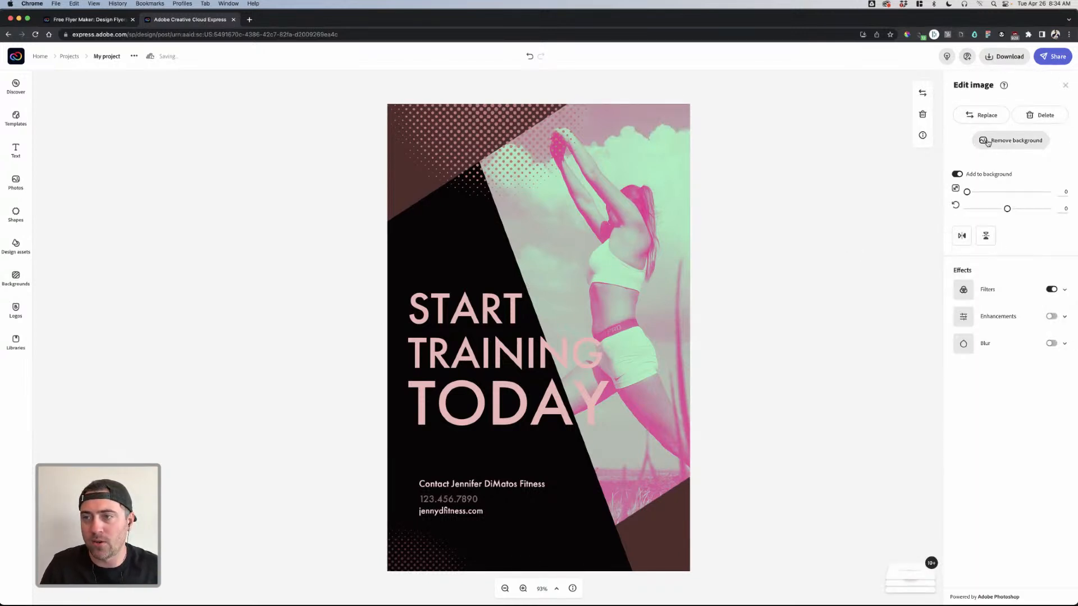
pyautogui.click(971, 118)
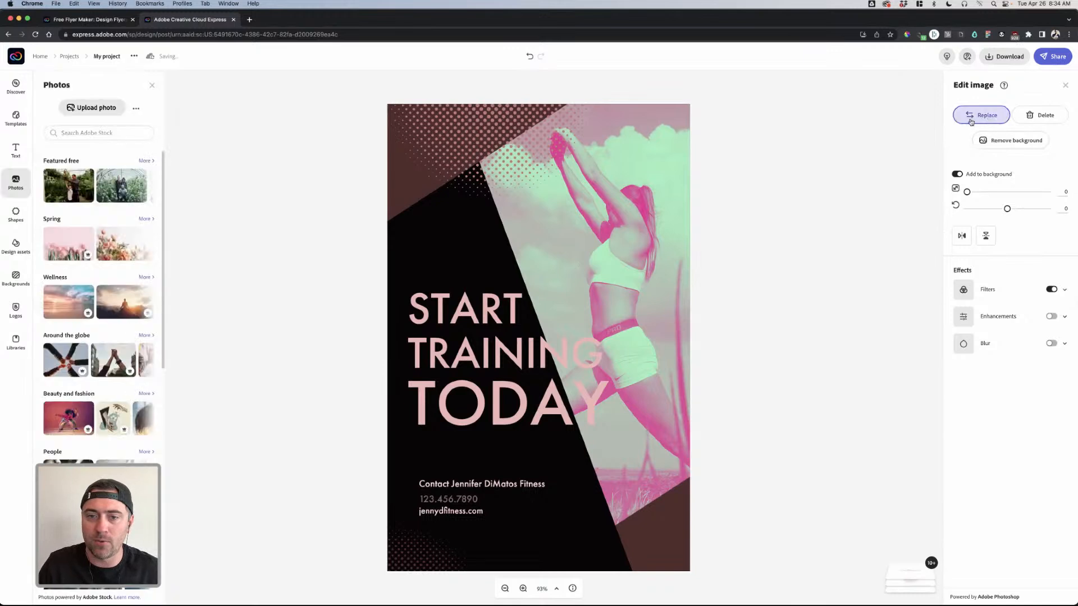
pyautogui.click(84, 133)
pyautogui.write('w')
pyautogui.write('outStretch')
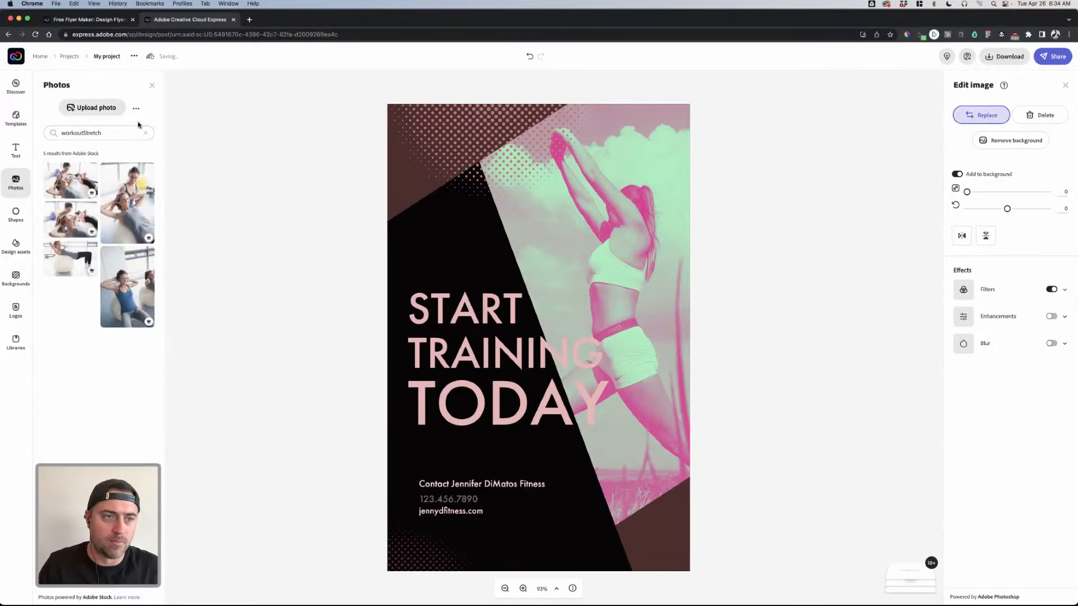
pyautogui.click(146, 132)
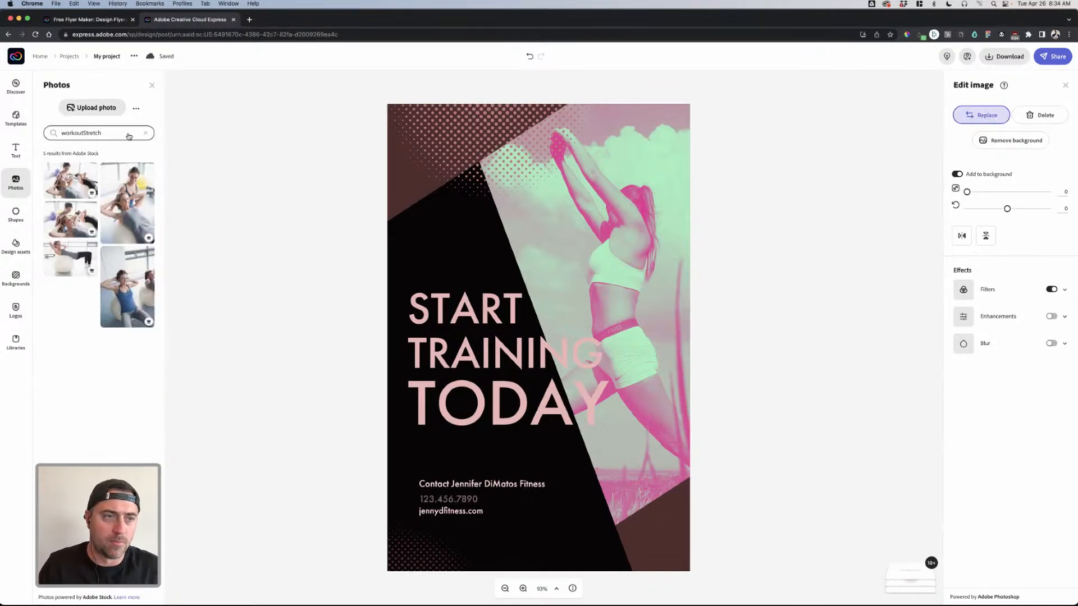
pyautogui.write('wor')
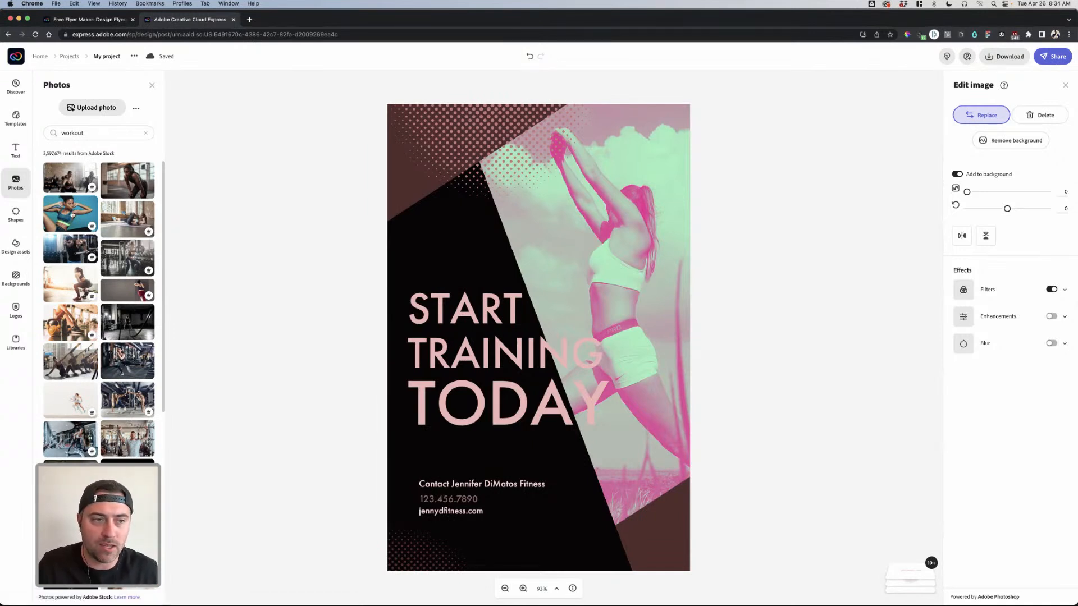
pyautogui.click(72, 215)
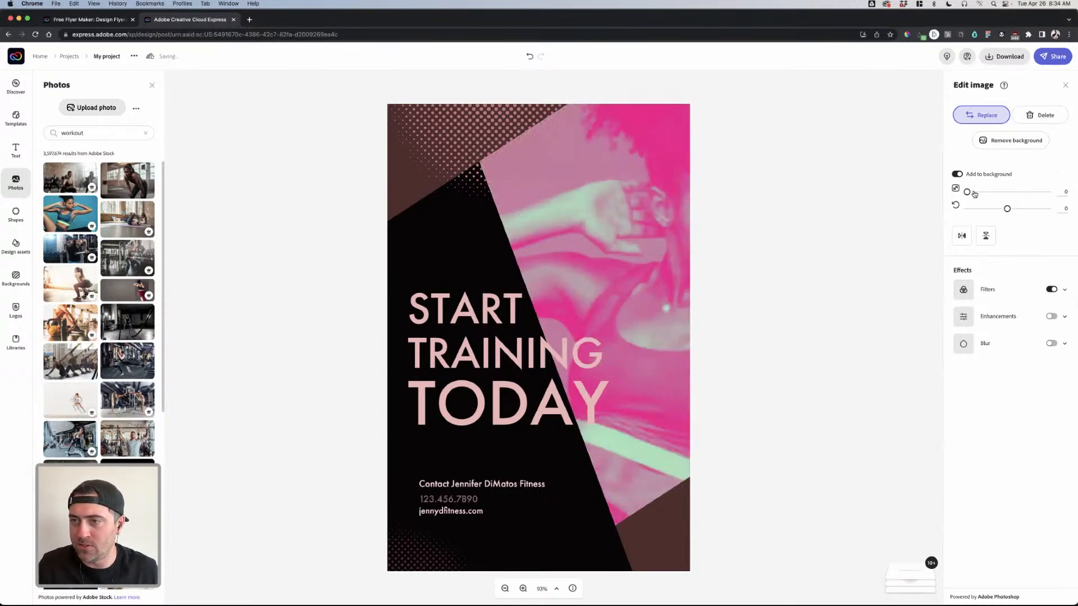
pyautogui.moveTo(1008, 209); pyautogui.dragTo(1018, 209)
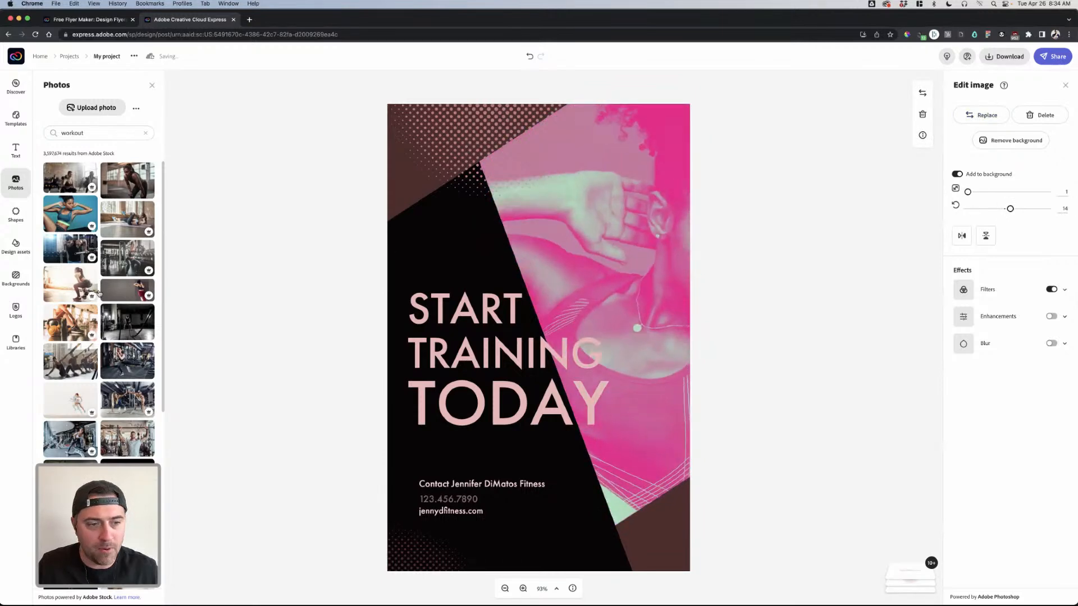
# - Add the man-squatting-with-medicine-ball stock photo and enlarge it on the flyer
pyautogui.scroll(-5, 124, 353)
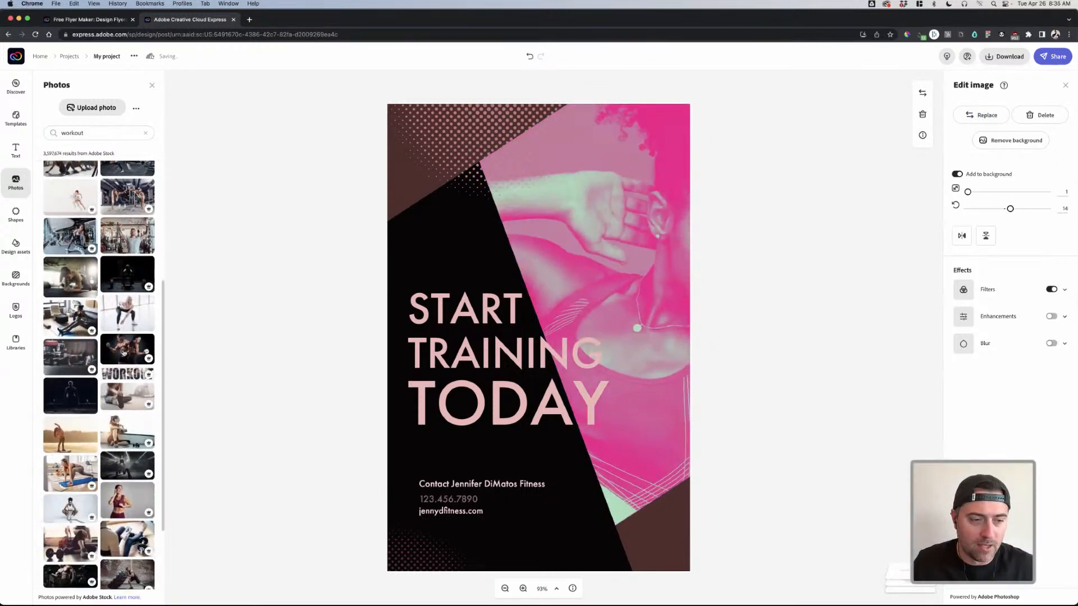
pyautogui.scroll(-2, 124, 352)
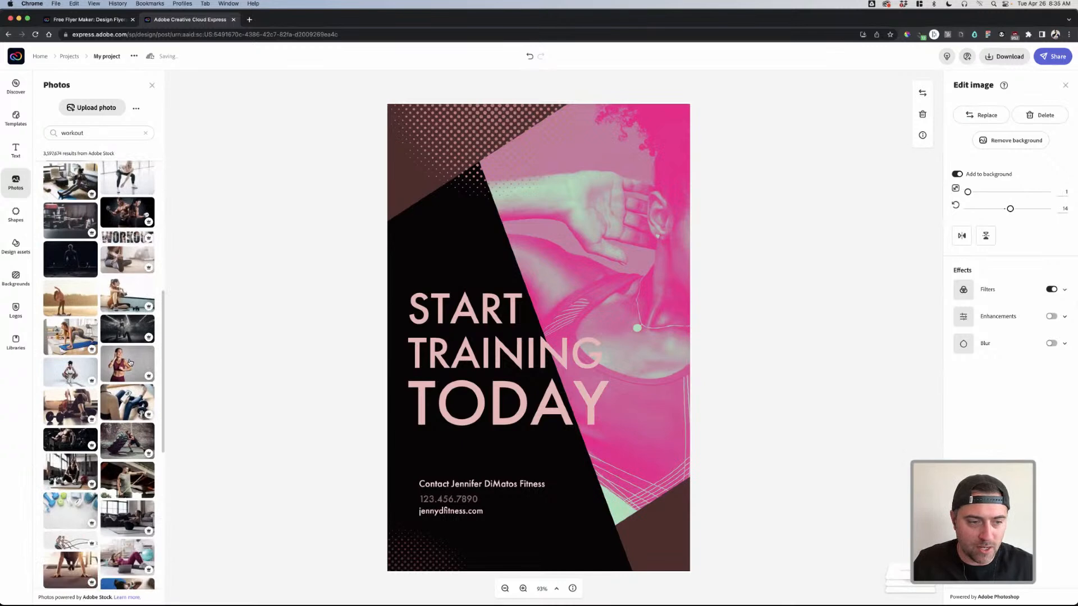
pyautogui.scroll(-3, 123, 386)
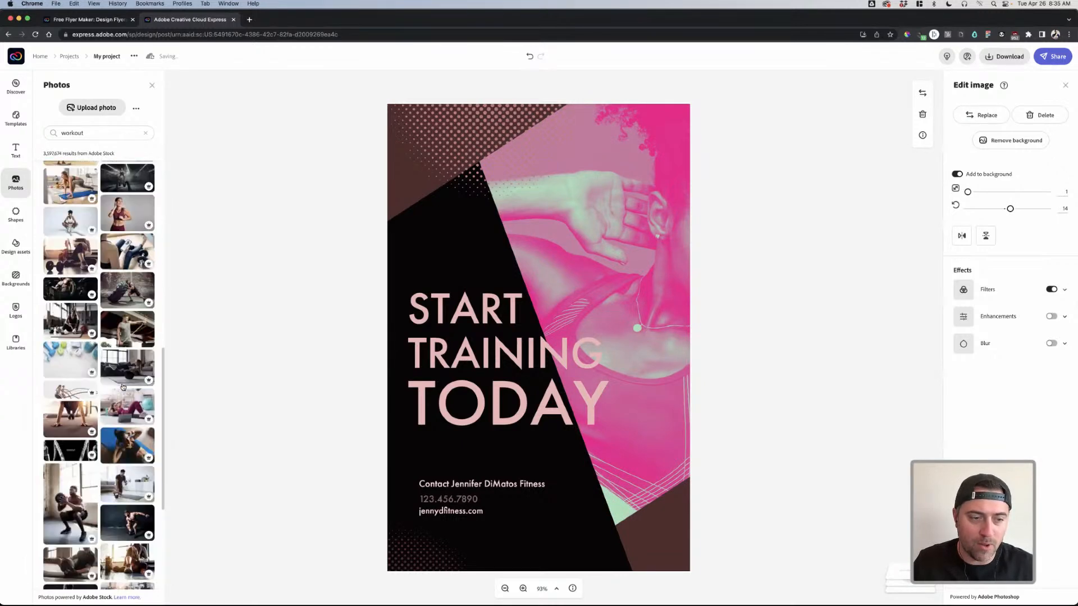
pyautogui.scroll(-3, 127, 387)
pyautogui.click(84, 348)
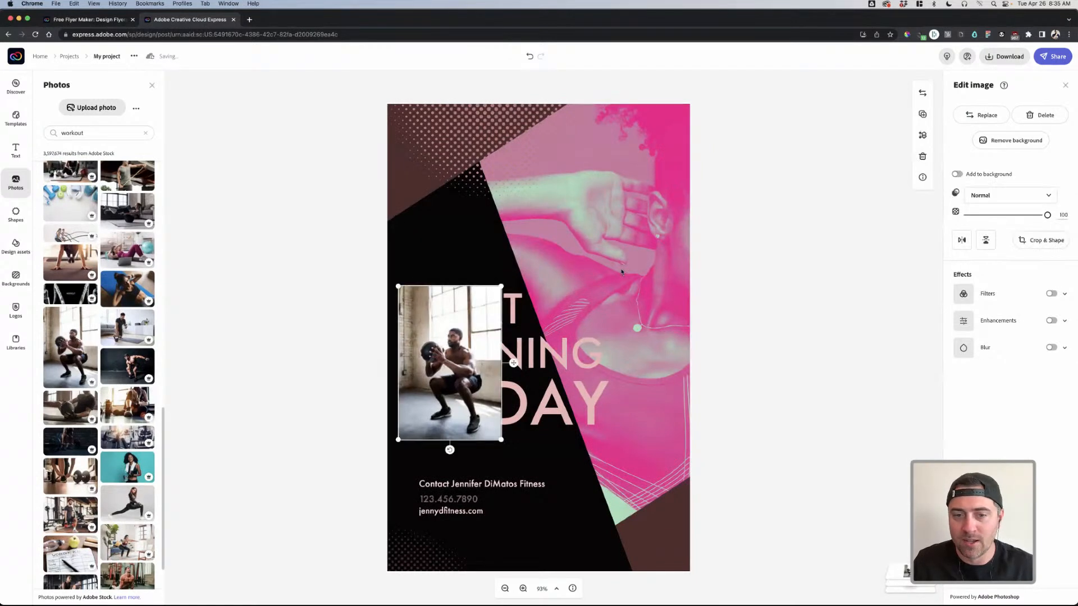
pyautogui.moveTo(501, 287); pyautogui.dragTo(533, 238)
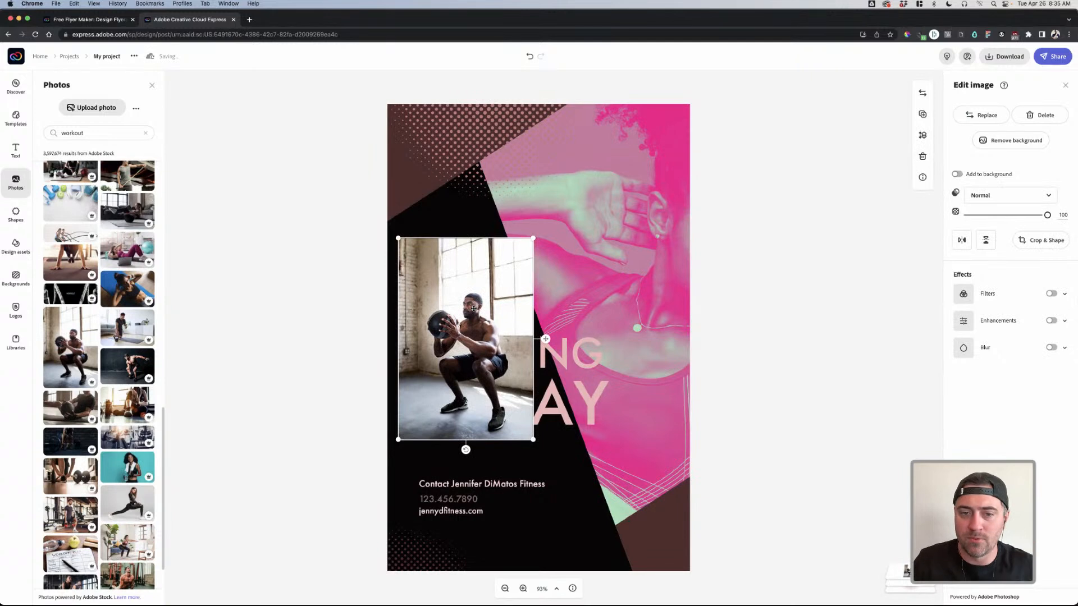
pyautogui.click(712, 290)
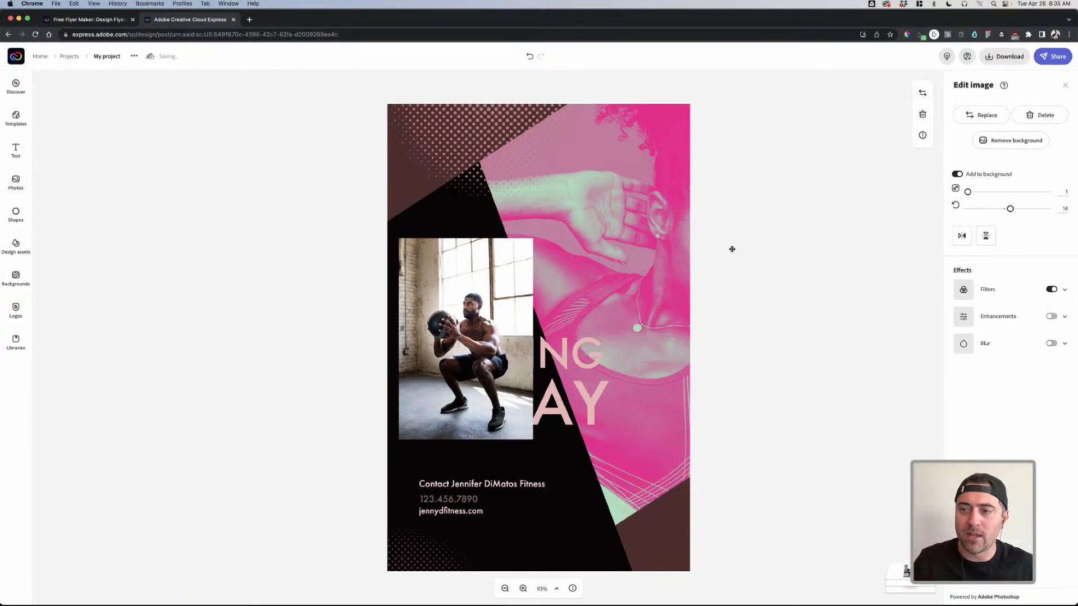
# - Give the background photo a pale-pink and black Duotone filter, then slide it left to reveal her face
pyautogui.click(1052, 290)
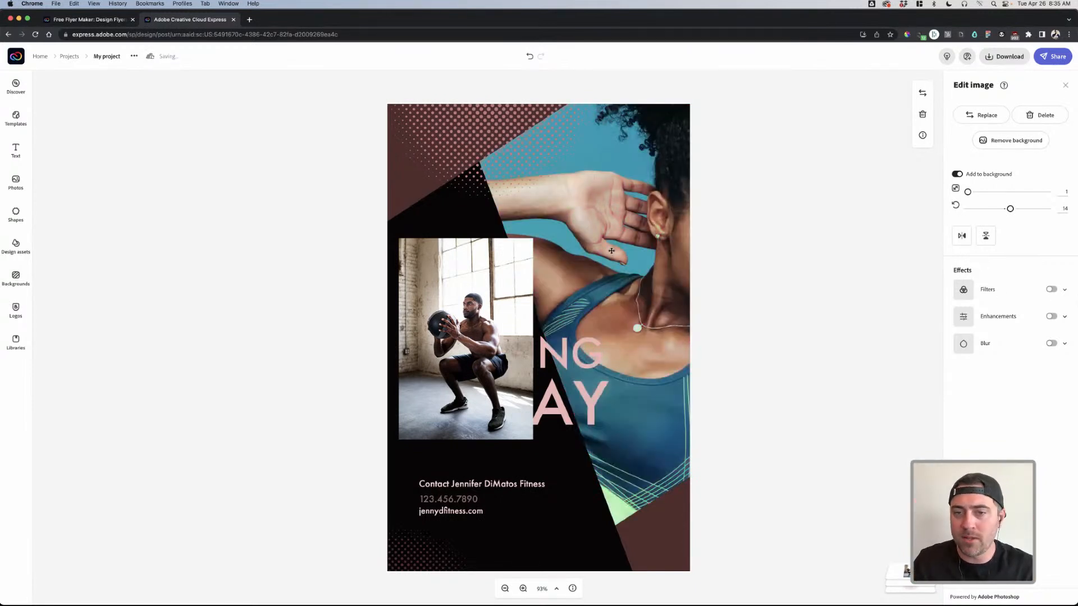
pyautogui.click(1059, 290)
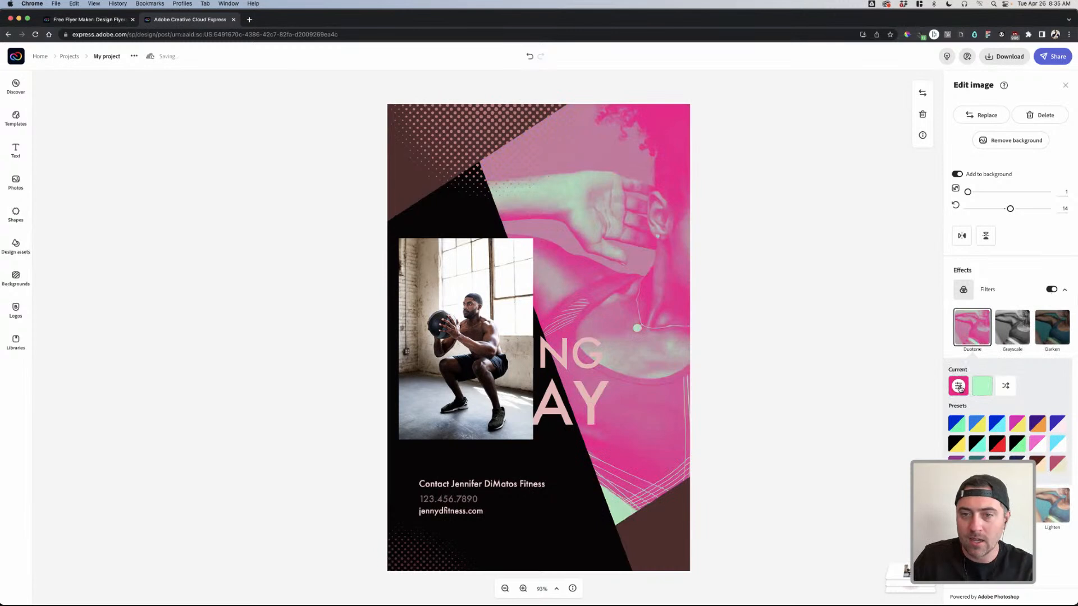
pyautogui.click(959, 386)
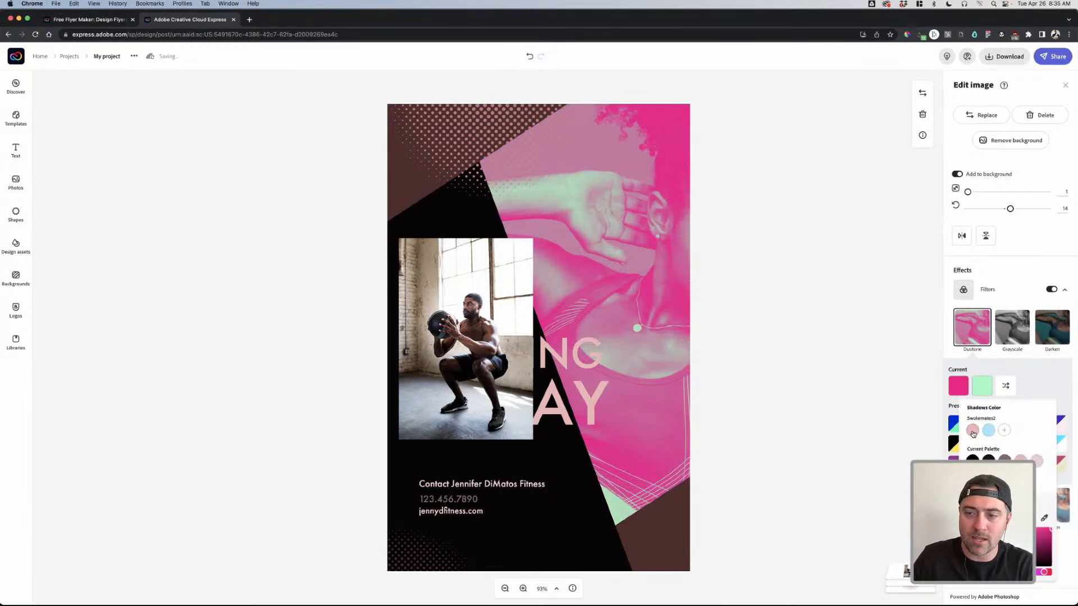
pyautogui.click(973, 431)
pyautogui.click(983, 390)
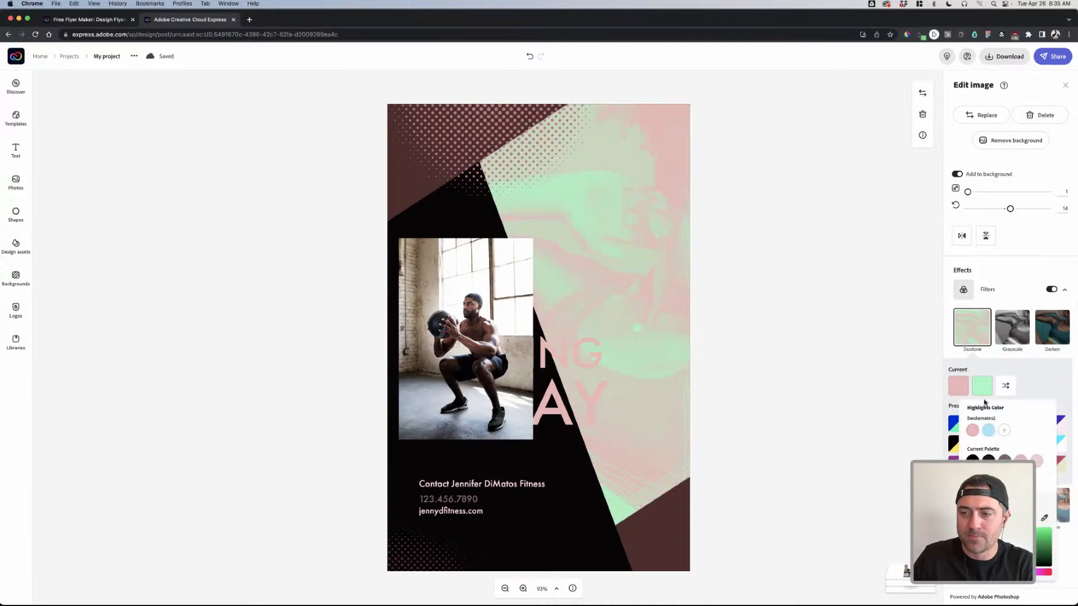
pyautogui.click(988, 432)
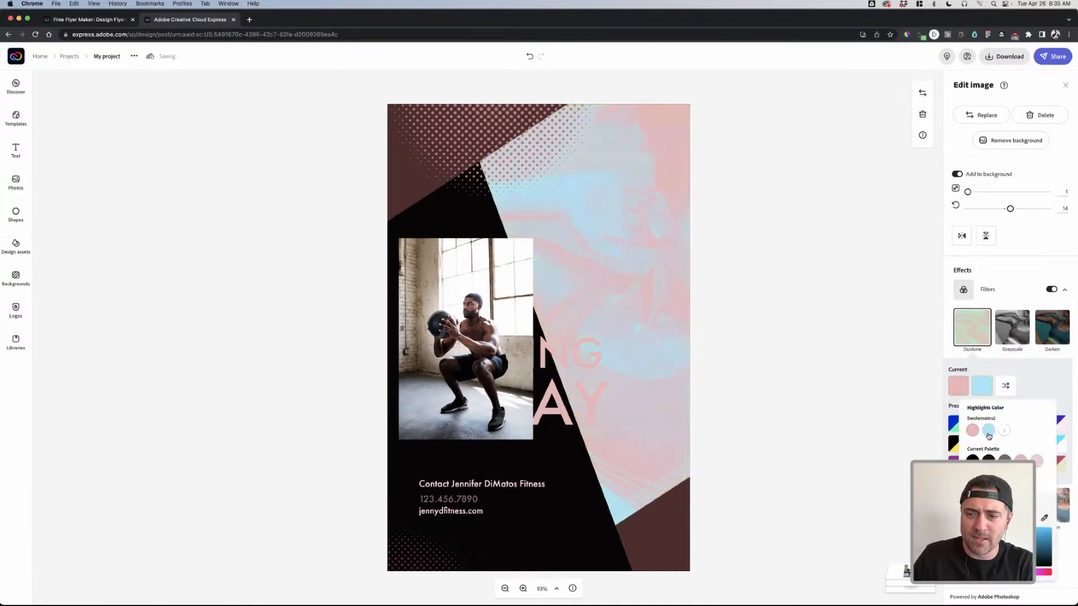
pyautogui.click(1031, 383)
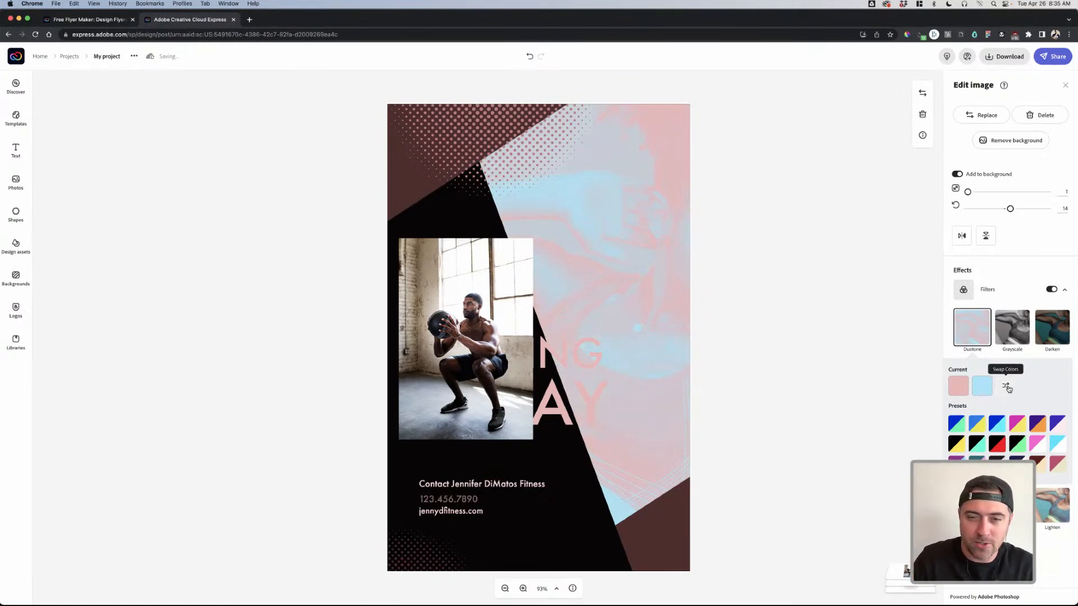
pyautogui.click(1007, 387)
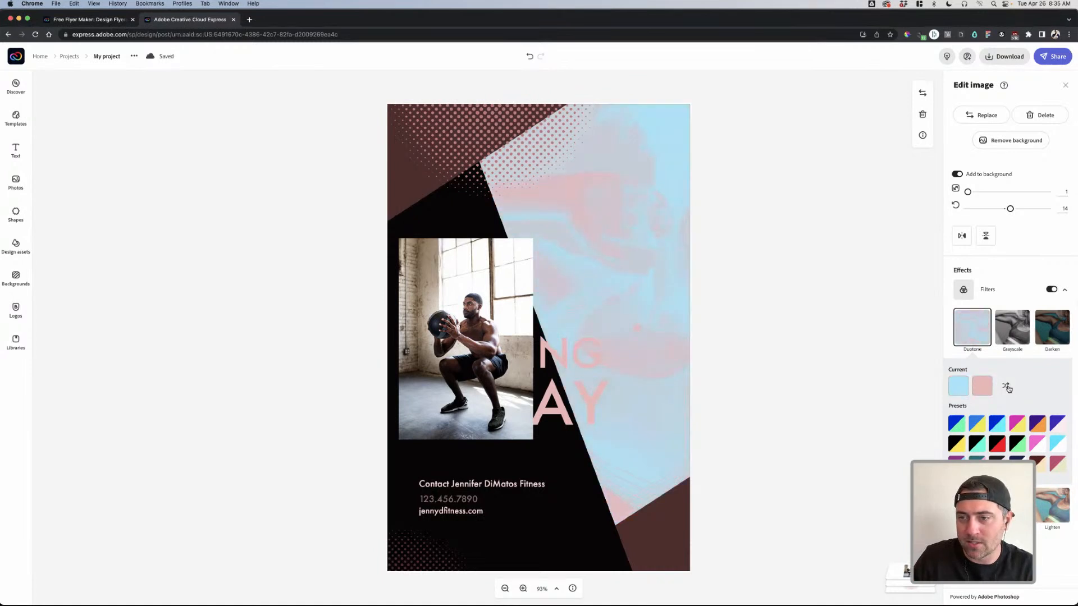
pyautogui.click(1008, 388)
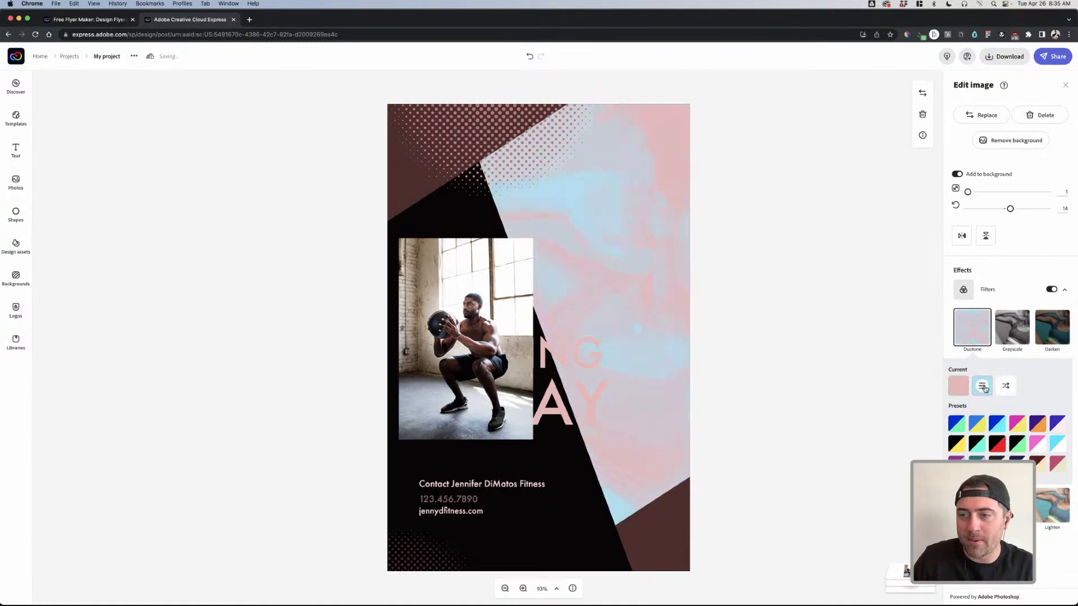
pyautogui.click(984, 388)
pyautogui.click(989, 461)
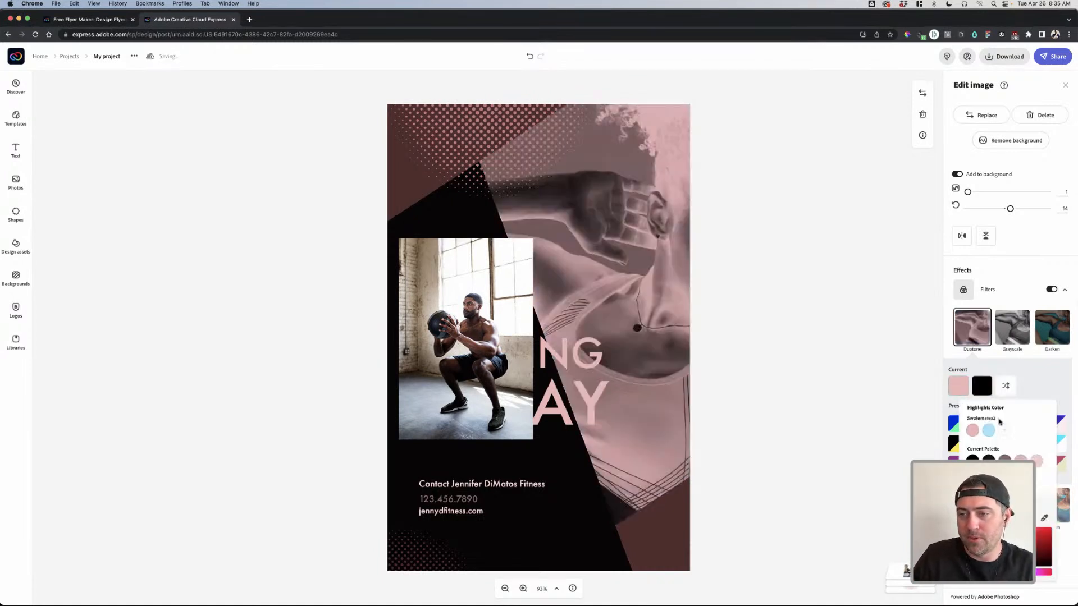
pyautogui.click(1005, 386)
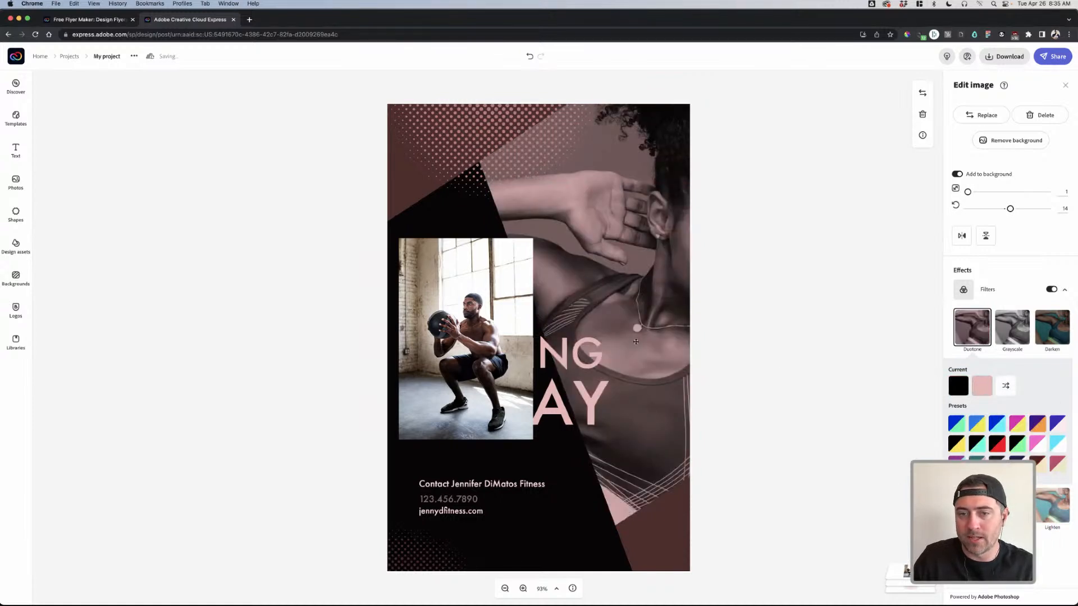
pyautogui.moveTo(606, 303)
pyautogui.mouseDown()
pyautogui.moveTo(539, 298)
pyautogui.moveTo(587, 310)
pyautogui.mouseUp()
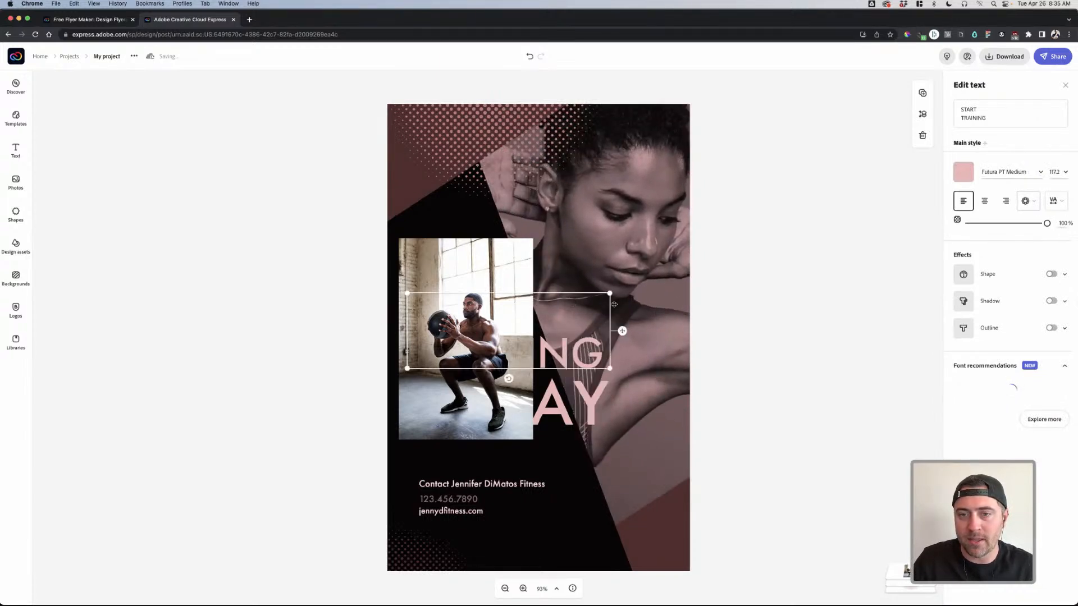
# - Recolour the bottom-right, top-left and large black shapes with the pink brand swatch
pyautogui.click(643, 278)
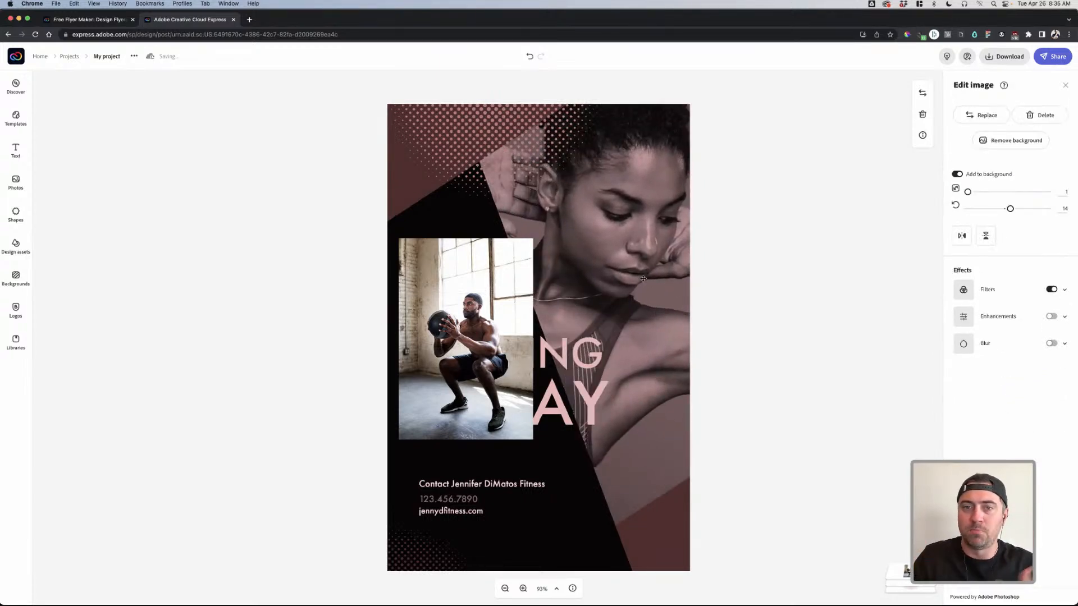
pyautogui.click(664, 536)
pyautogui.click(963, 136)
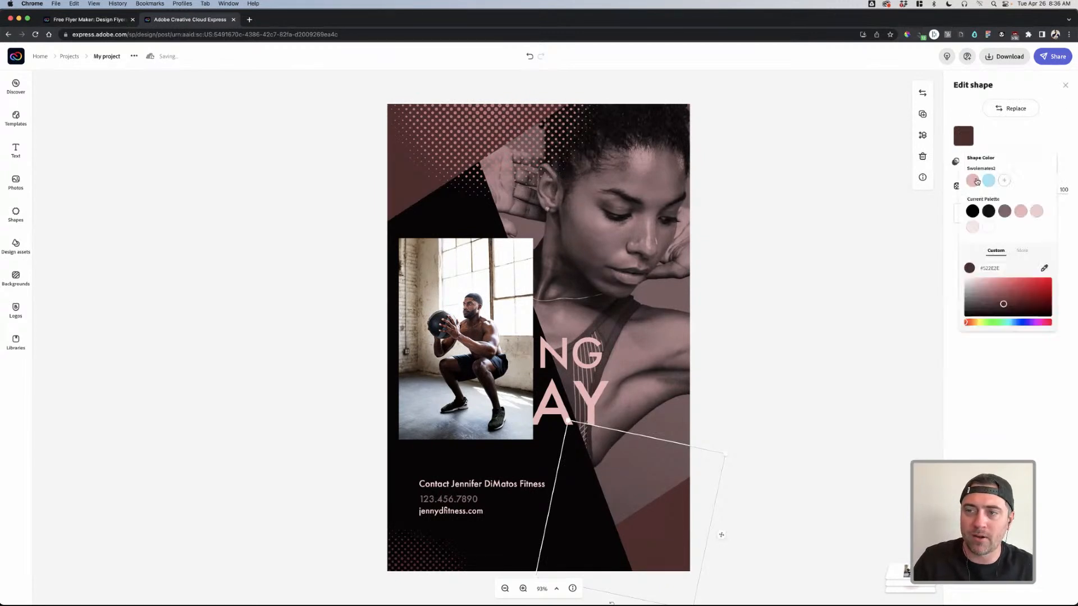
pyautogui.click(976, 181)
pyautogui.click(402, 174)
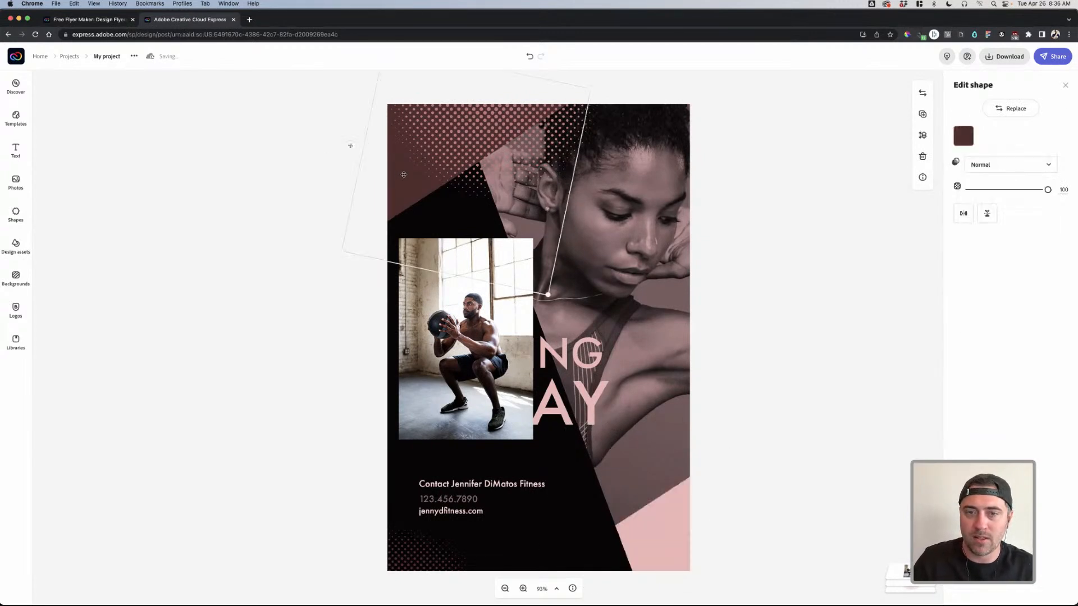
pyautogui.click(964, 136)
pyautogui.click(974, 180)
pyautogui.click(550, 448)
pyautogui.click(964, 135)
pyautogui.click(976, 181)
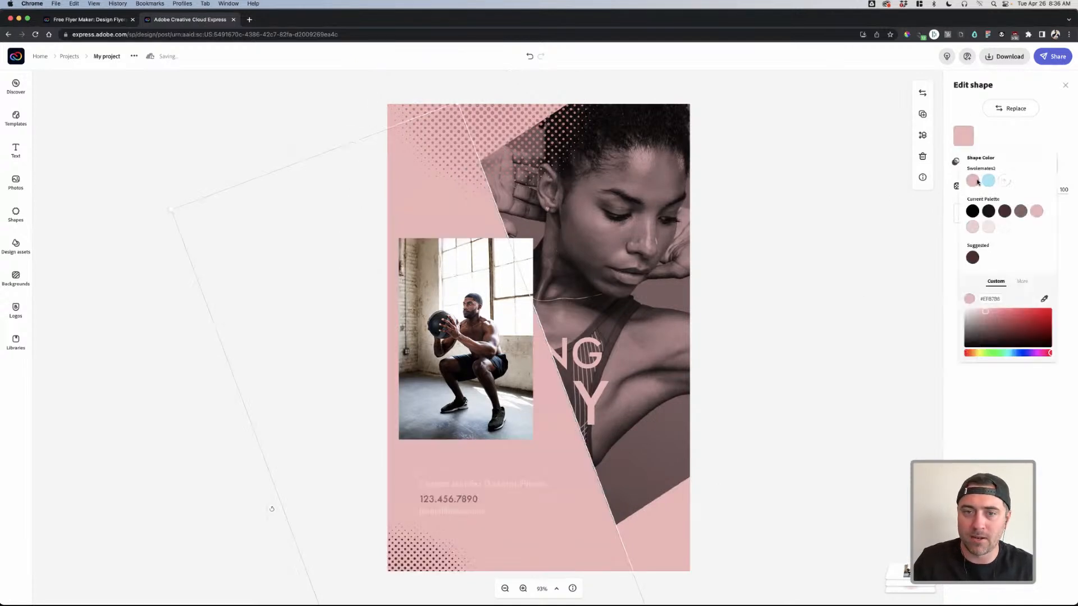
pyautogui.click(725, 220)
pyautogui.click(776, 226)
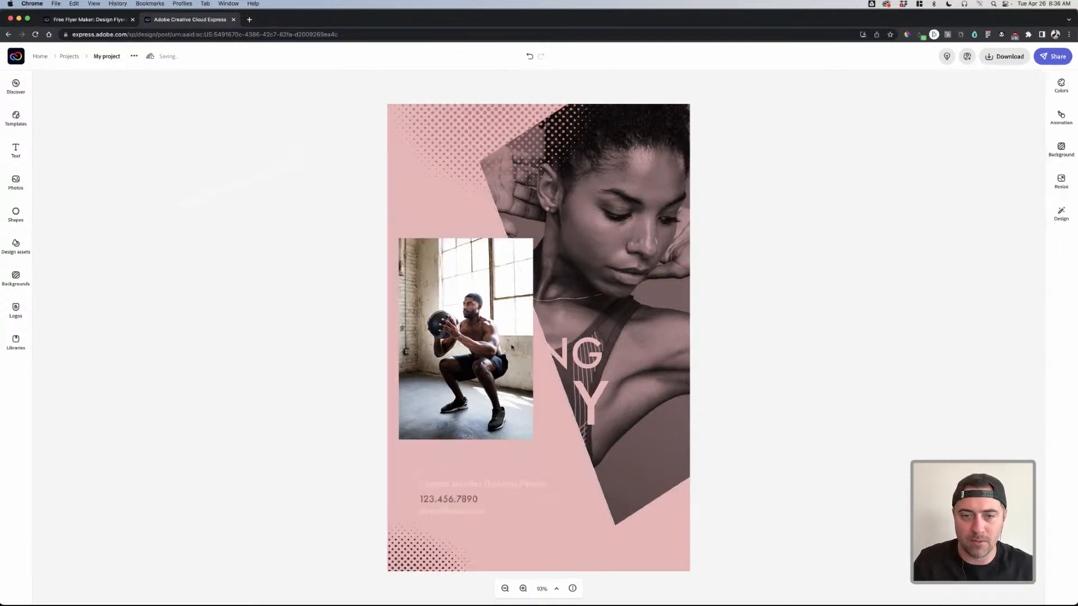
# - Make the top-left halftone shape light blue and bring up replacement halftone shapes
pyautogui.click(679, 373)
pyautogui.click(438, 171)
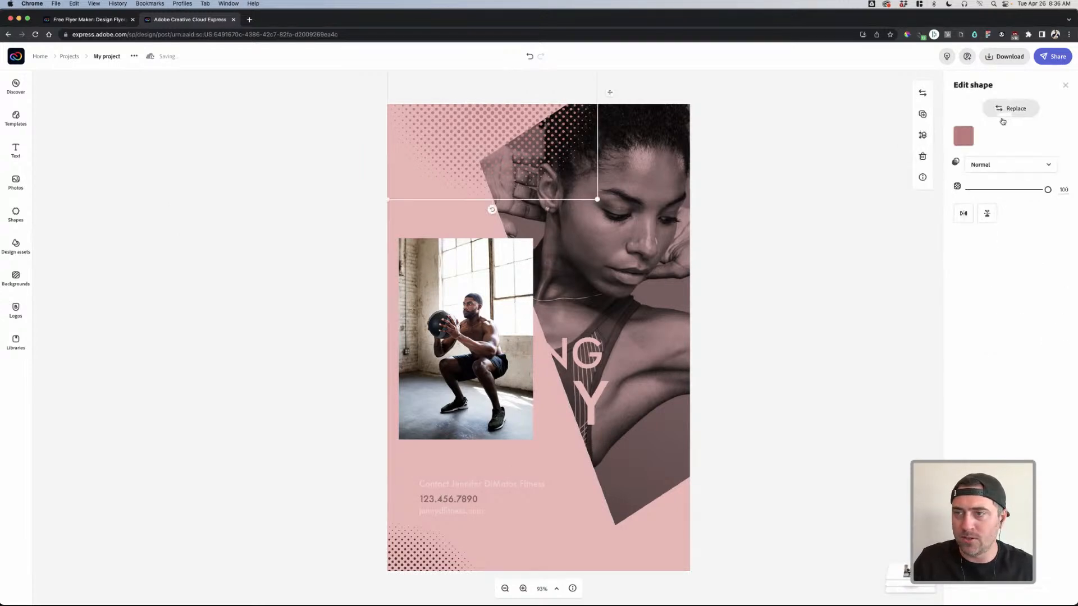
pyautogui.click(964, 136)
pyautogui.click(989, 181)
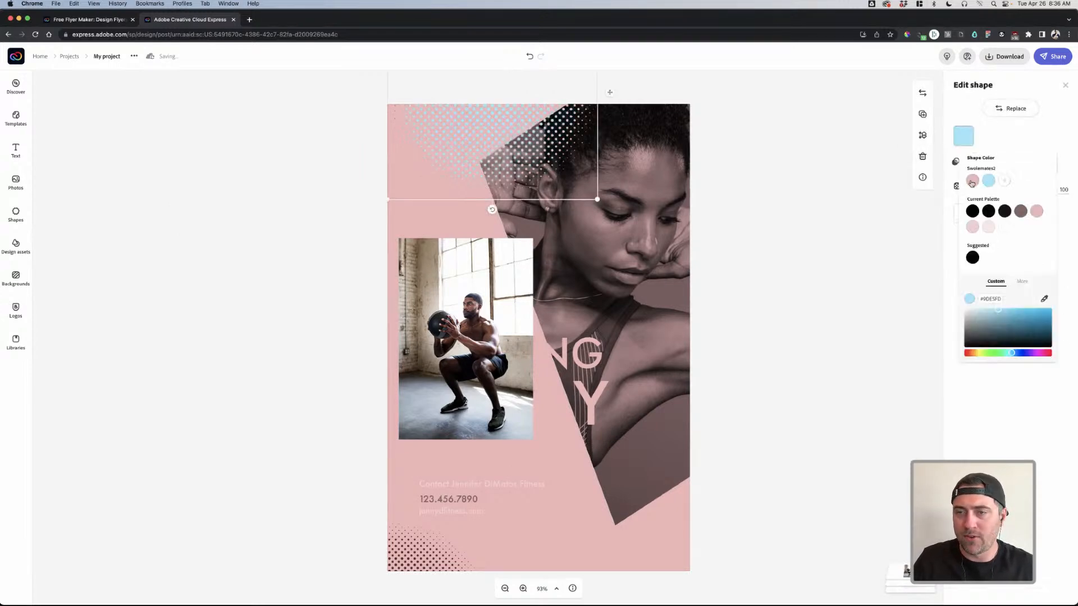
pyautogui.click(452, 541)
pyautogui.click(411, 543)
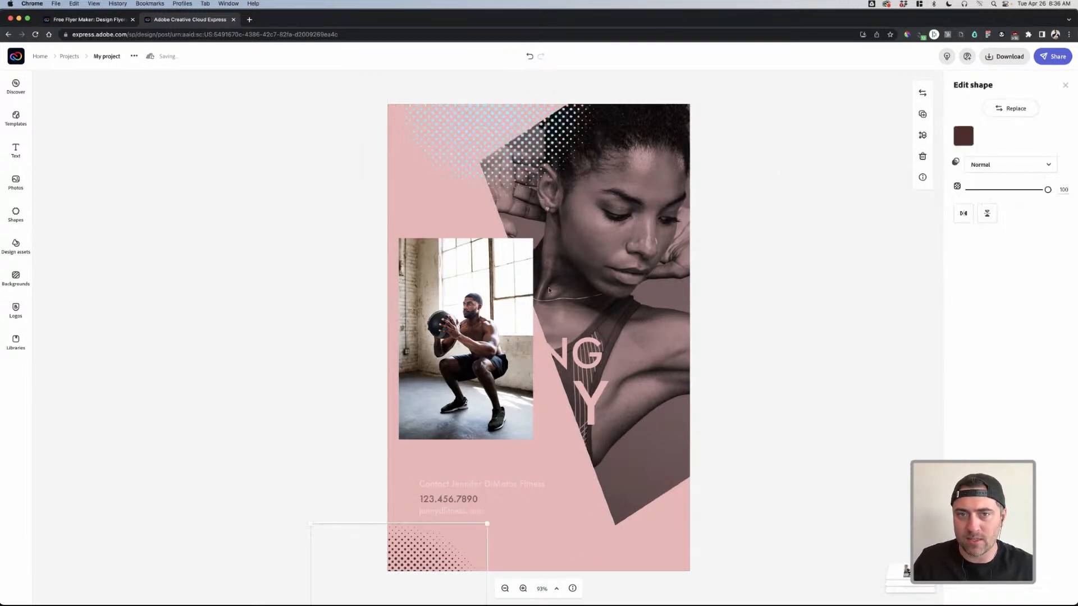
pyautogui.click(502, 156)
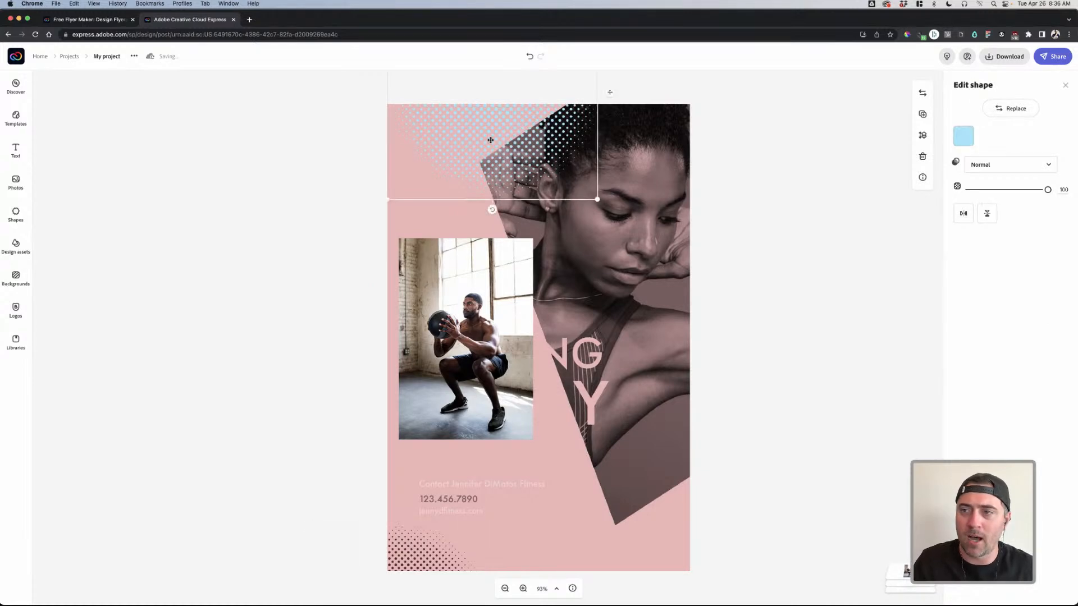
pyautogui.click(1019, 111)
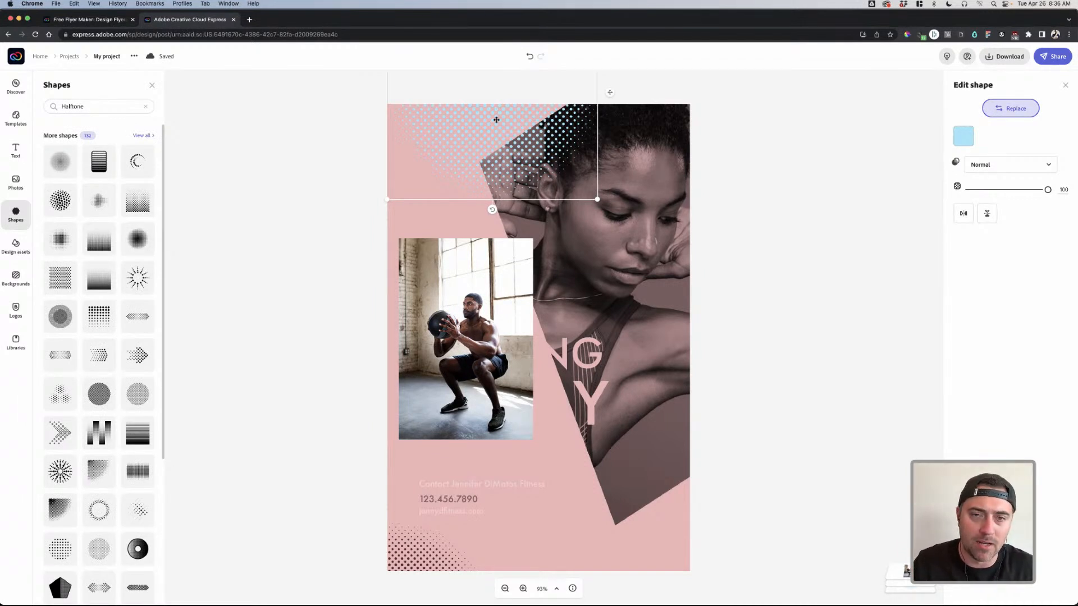
# - Swap in the larger-dot Halftone shape, enlarge it, move it down and tilt it about 20°
pyautogui.click(147, 209)
pyautogui.moveTo(597, 195); pyautogui.dragTo(712, 266)
pyautogui.moveTo(553, 129); pyautogui.dragTo(582, 213)
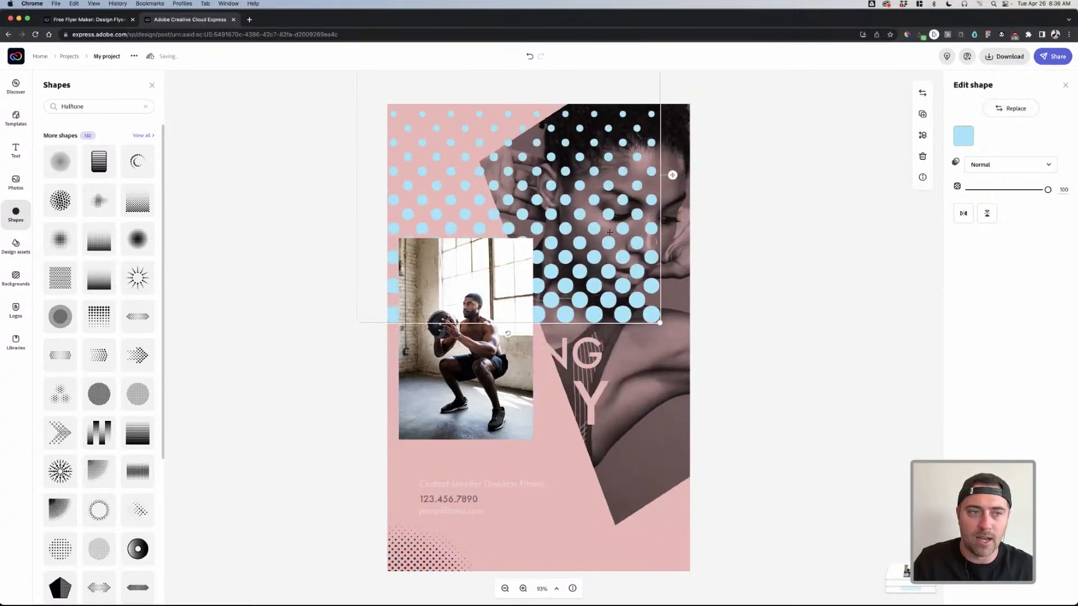
pyautogui.moveTo(508, 336); pyautogui.dragTo(559, 317)
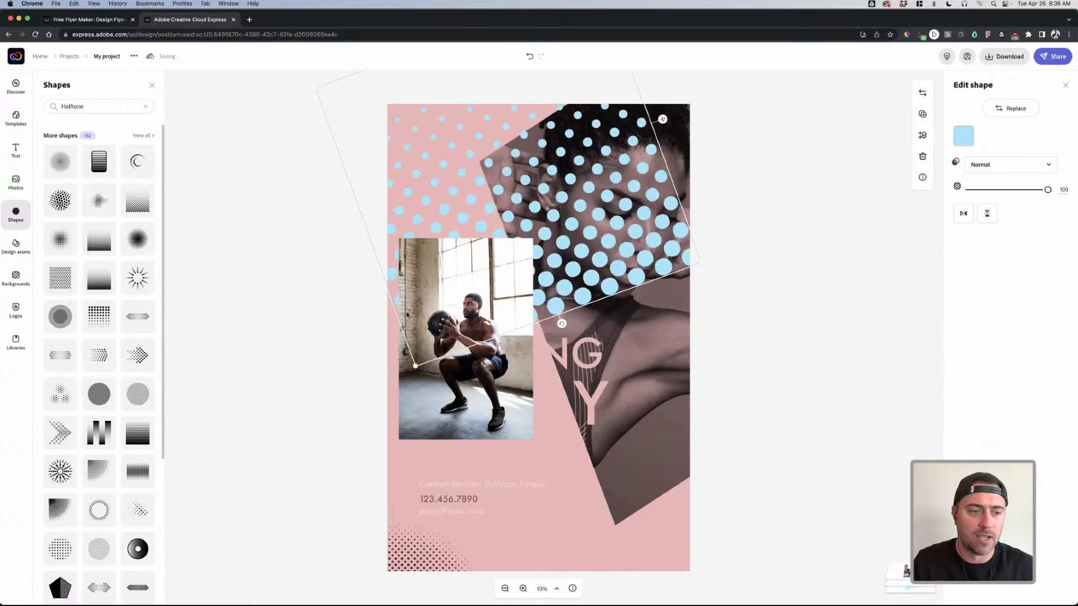
# - Replace the Halftone shape search with a search for 'pattern' shapes
pyautogui.click(145, 106)
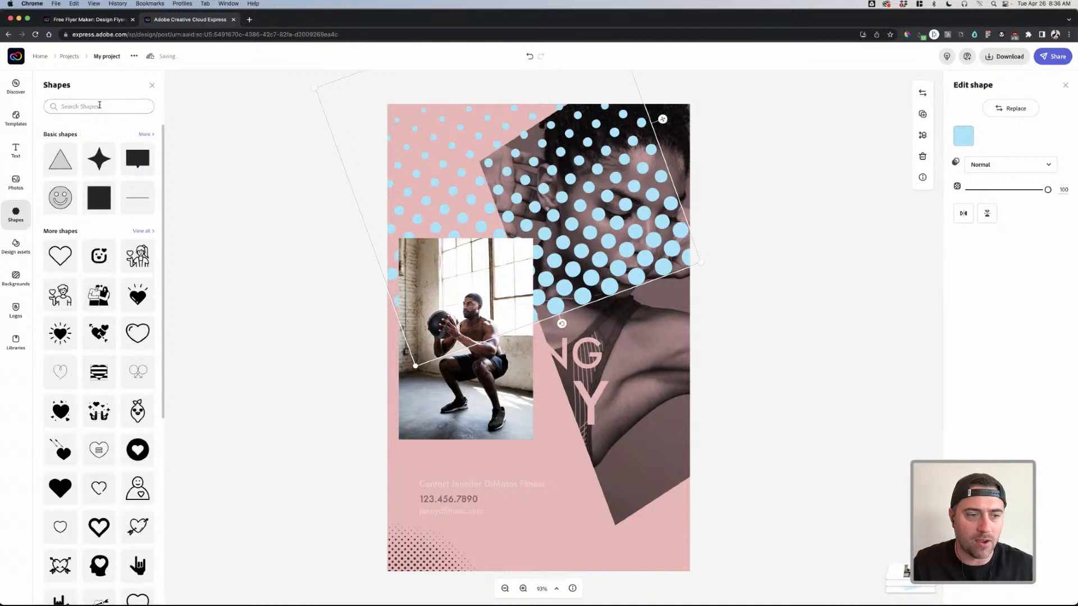
pyautogui.click(99, 105)
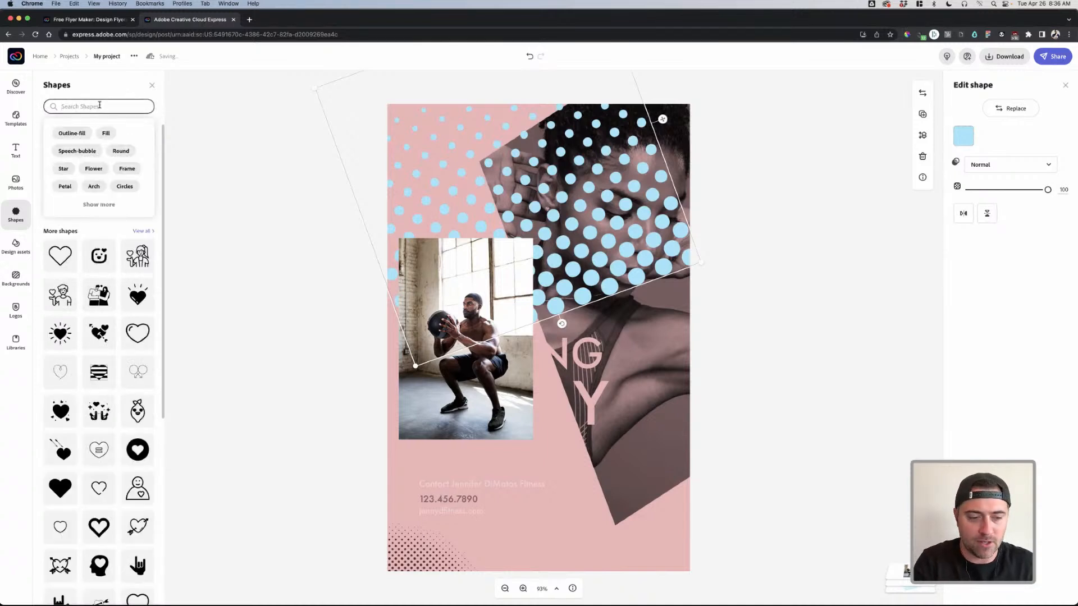
pyautogui.write('pattern')
pyautogui.press('Return')
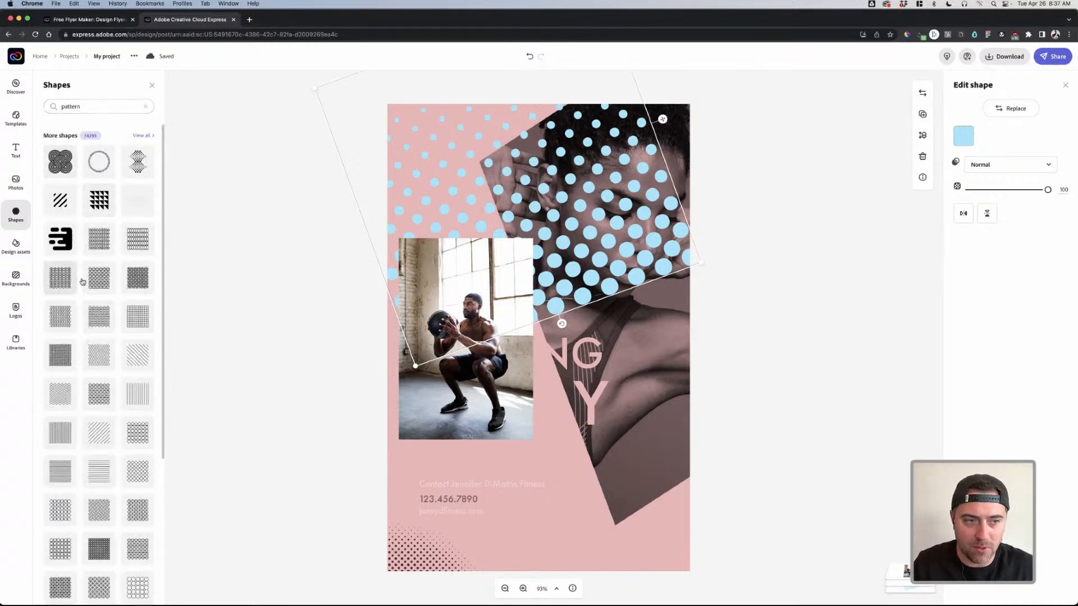
pyautogui.scroll(-3, 126, 278)
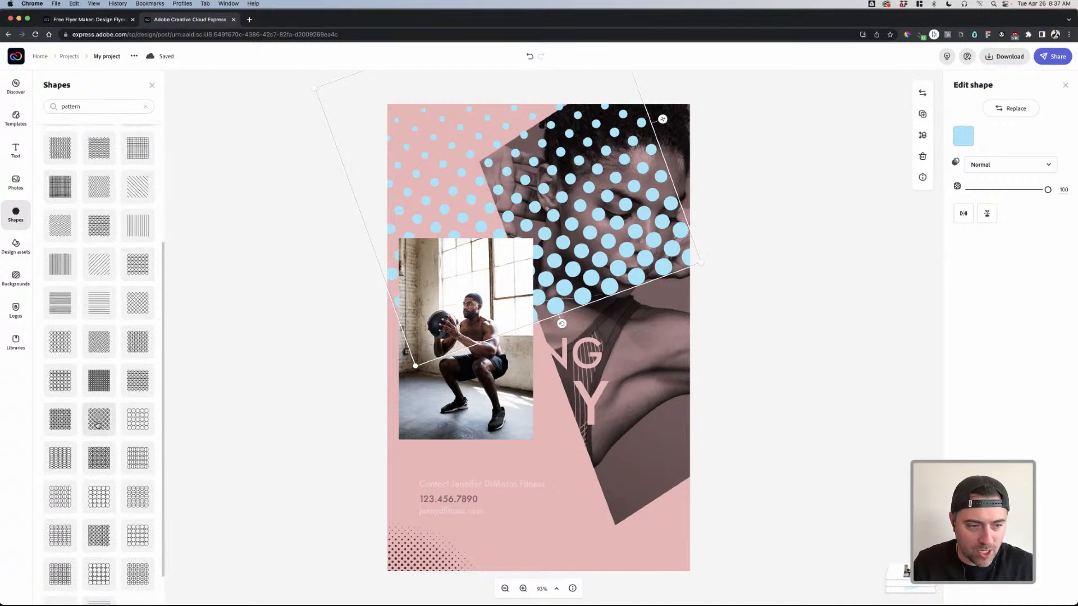
# - Try a circle-pattern shape over the headline, turn it black, then delete it
pyautogui.click(153, 430)
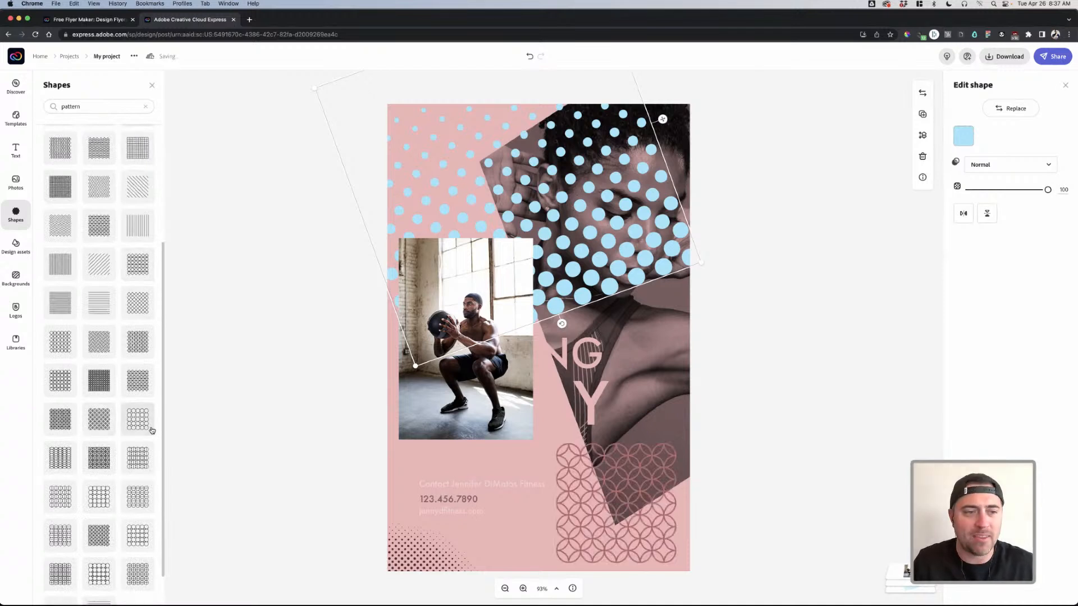
pyautogui.moveTo(611, 521); pyautogui.dragTo(535, 480)
pyautogui.click(963, 136)
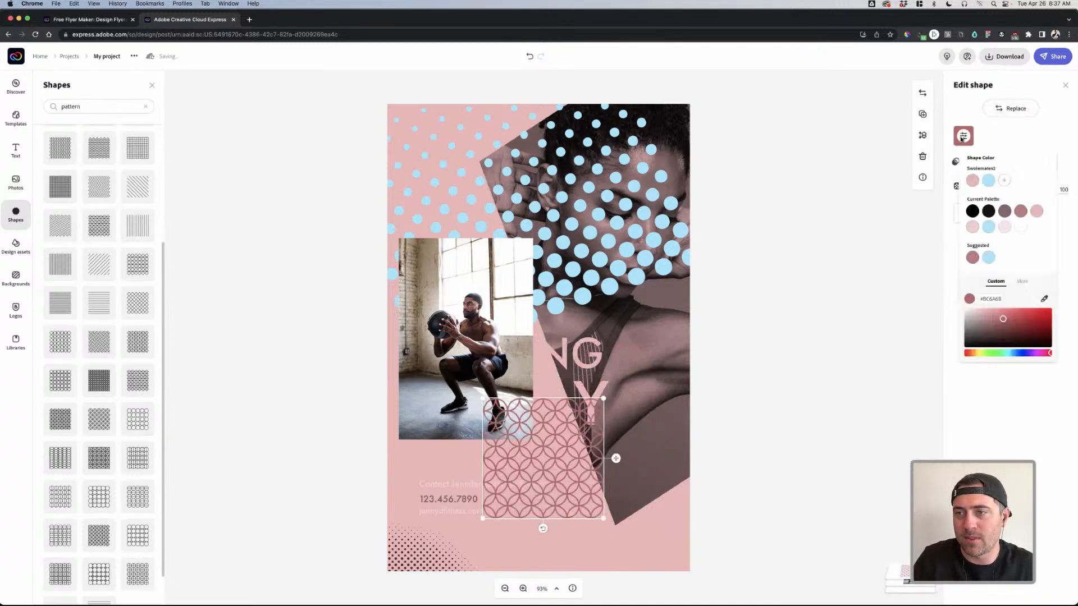
pyautogui.click(973, 211)
pyautogui.click(530, 456)
pyautogui.moveTo(532, 472); pyautogui.dragTo(565, 508)
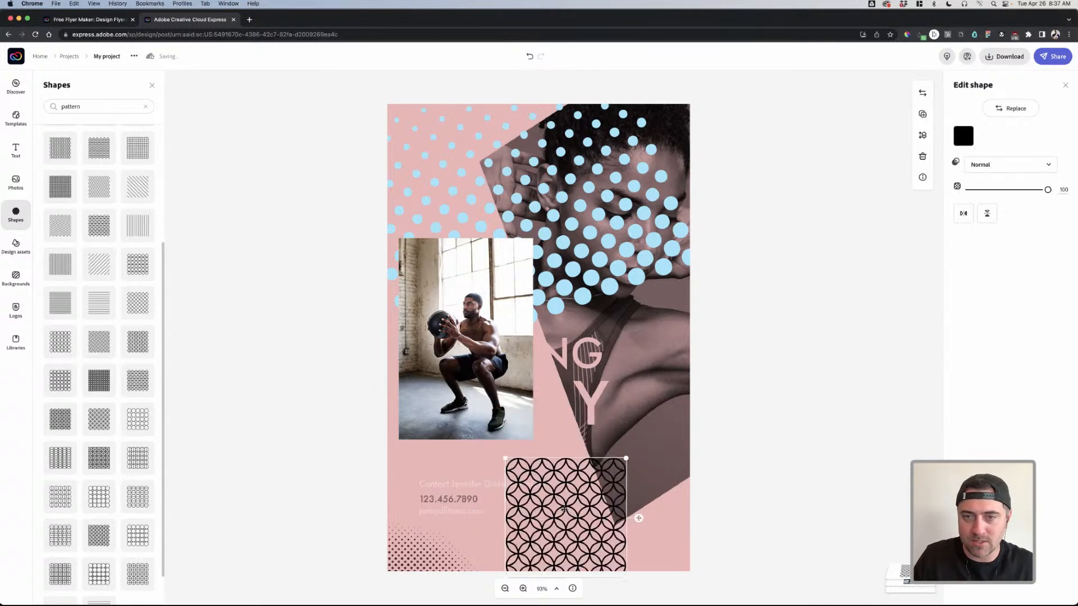
pyautogui.press('Delete')
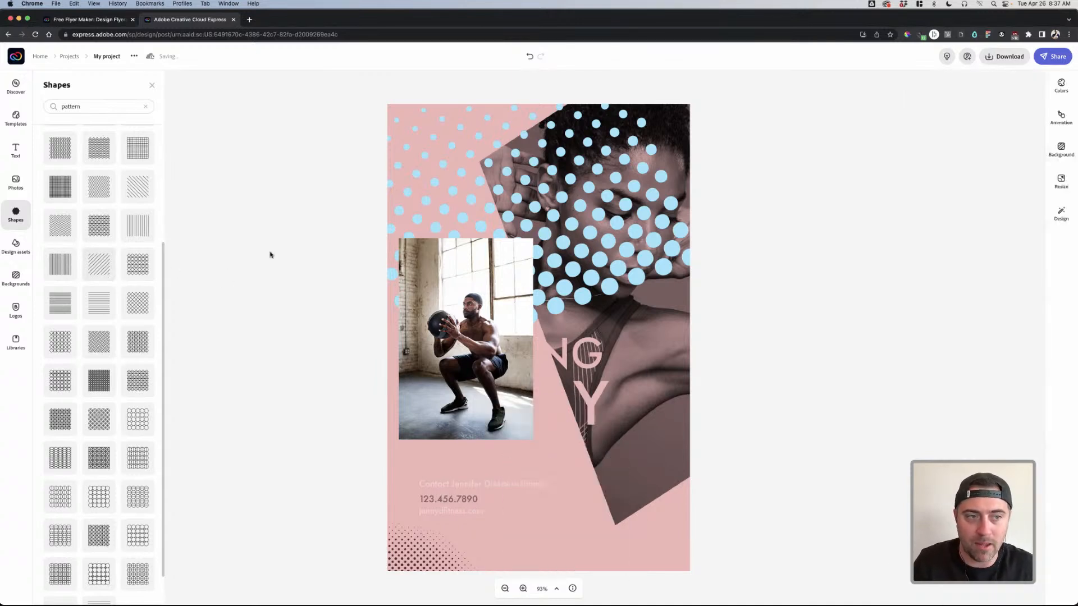
# - Delete the blue dot pattern and drag the rose zigzag pattern into the top-left corner
pyautogui.click(565, 237)
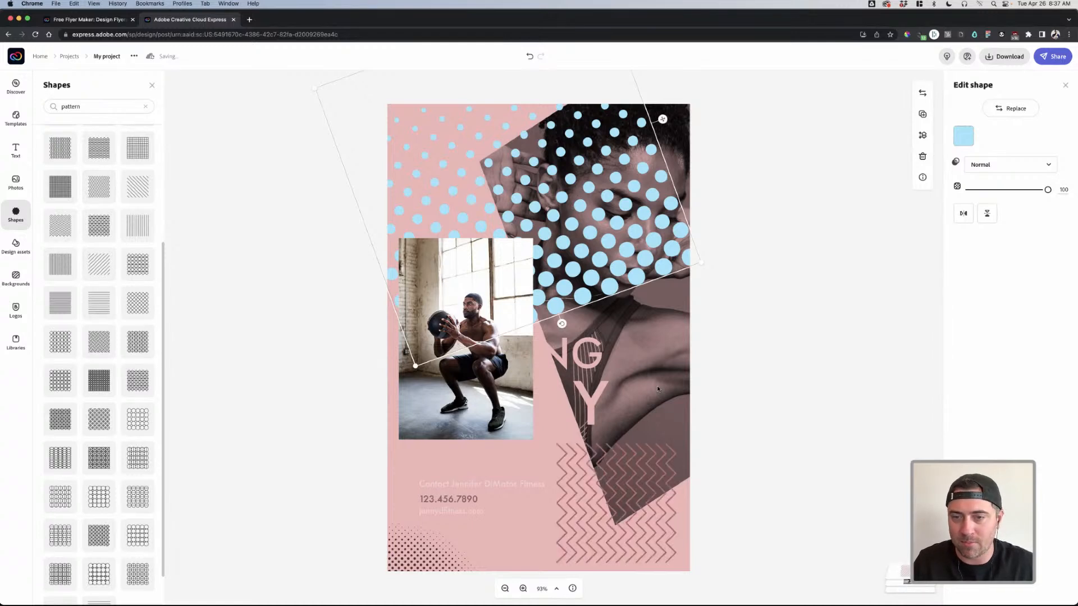
pyautogui.press('Delete')
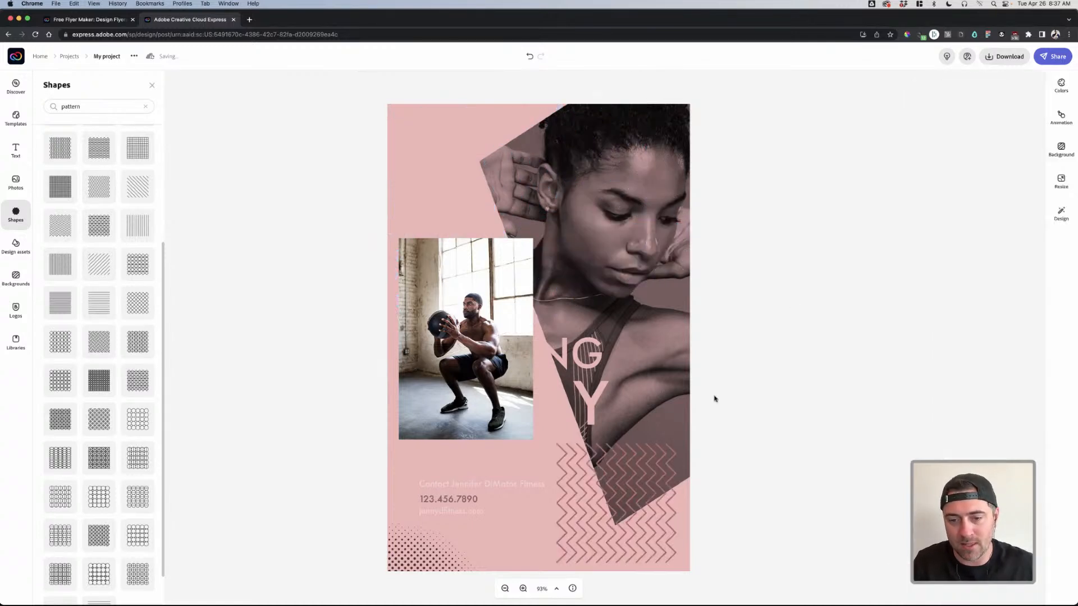
pyautogui.click(627, 451)
pyautogui.click(963, 136)
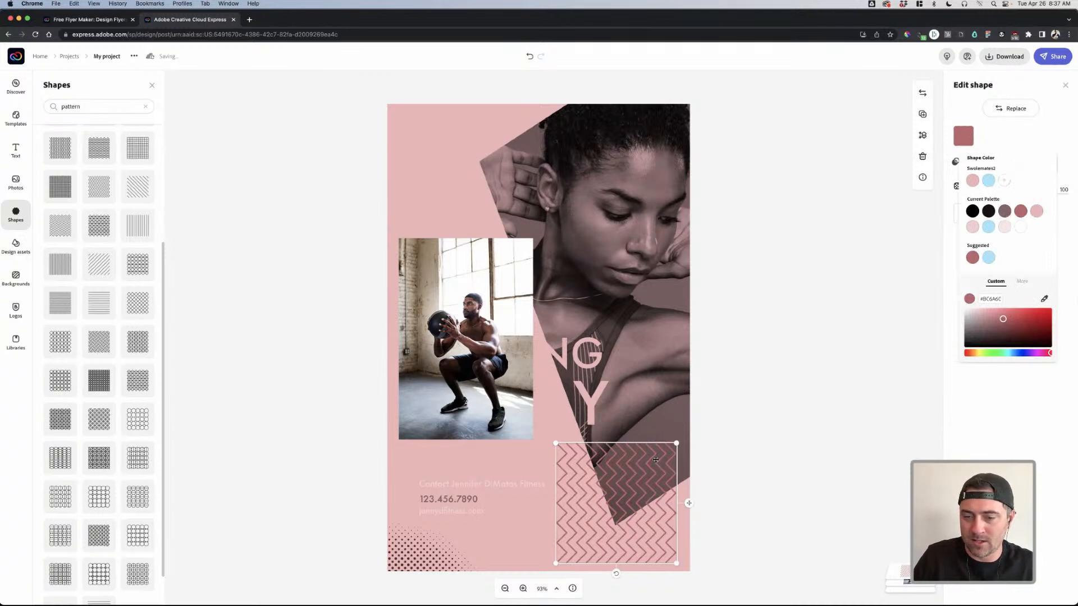
pyautogui.moveTo(587, 485); pyautogui.dragTo(530, 202)
# - Move the squatting man's workout photo to the right and lower on the flyer
pyautogui.click(526, 301)
pyautogui.moveTo(513, 334); pyautogui.dragTo(693, 337)
pyautogui.moveTo(640, 278); pyautogui.dragTo(646, 354)
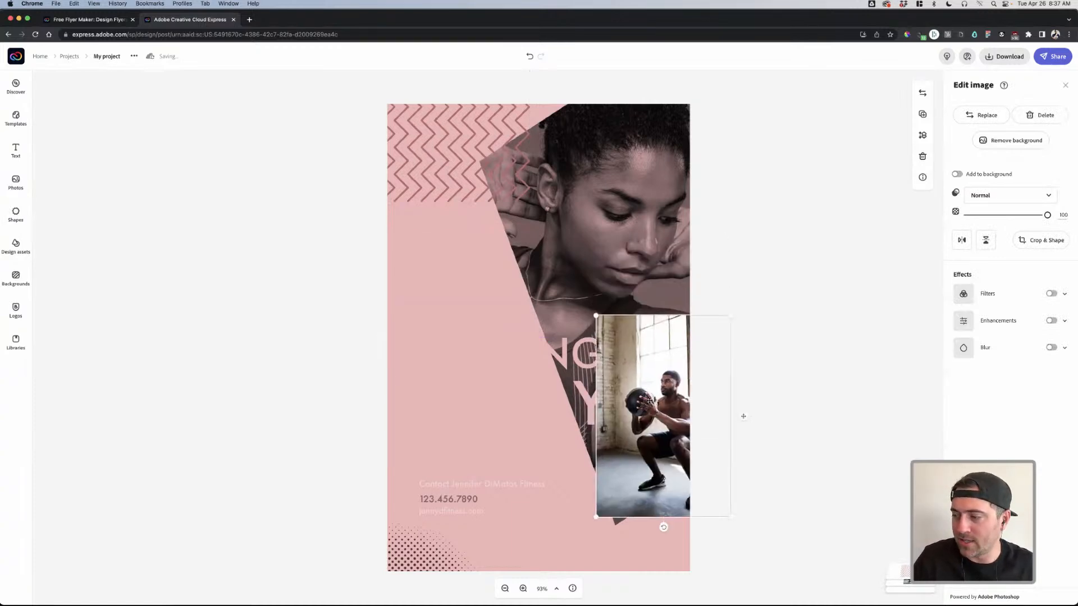
# - Colour both START TRAINING and TODAY white (#FFFFFF) from the current palette
pyautogui.click(457, 499)
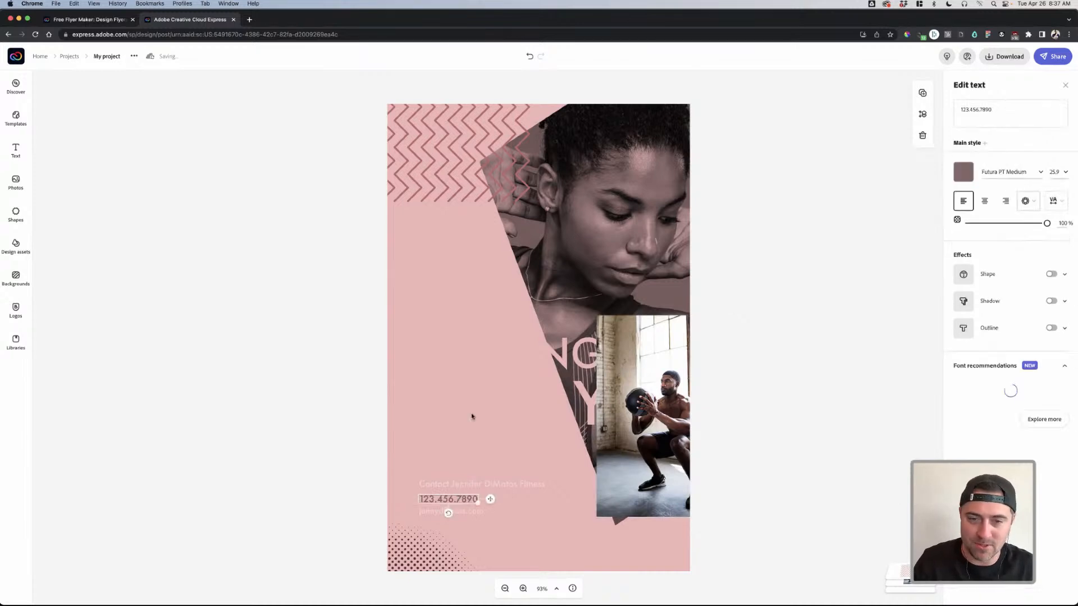
pyautogui.click(486, 309)
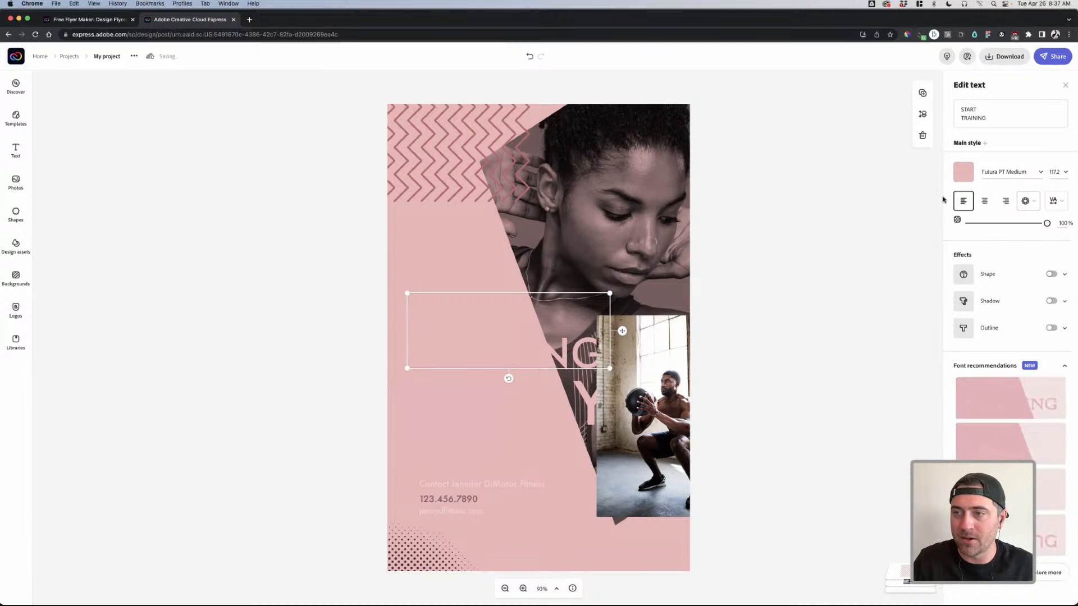
pyautogui.click(964, 172)
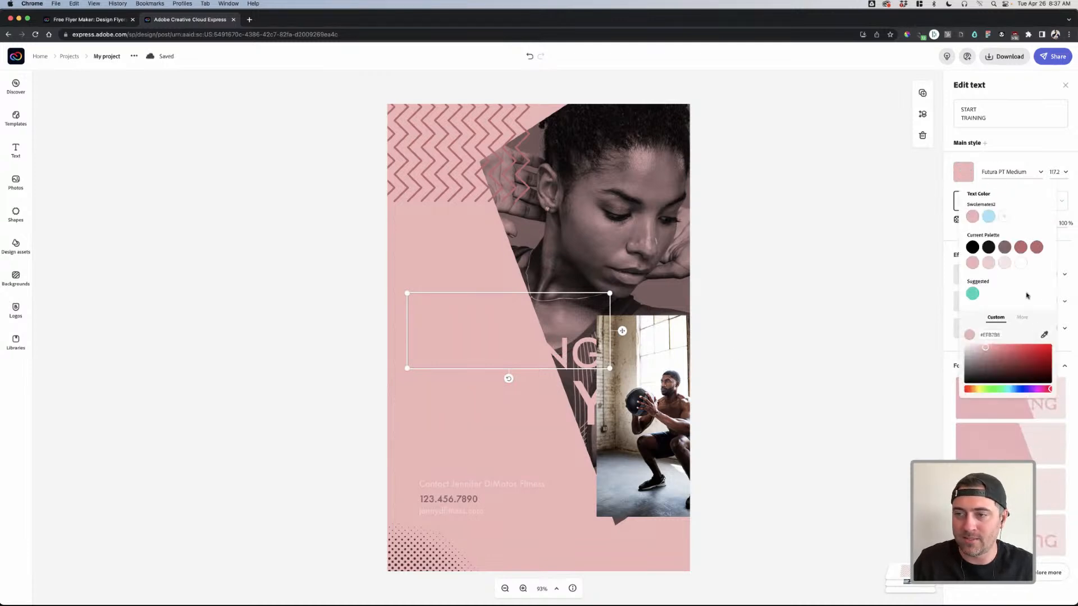
pyautogui.click(1022, 265)
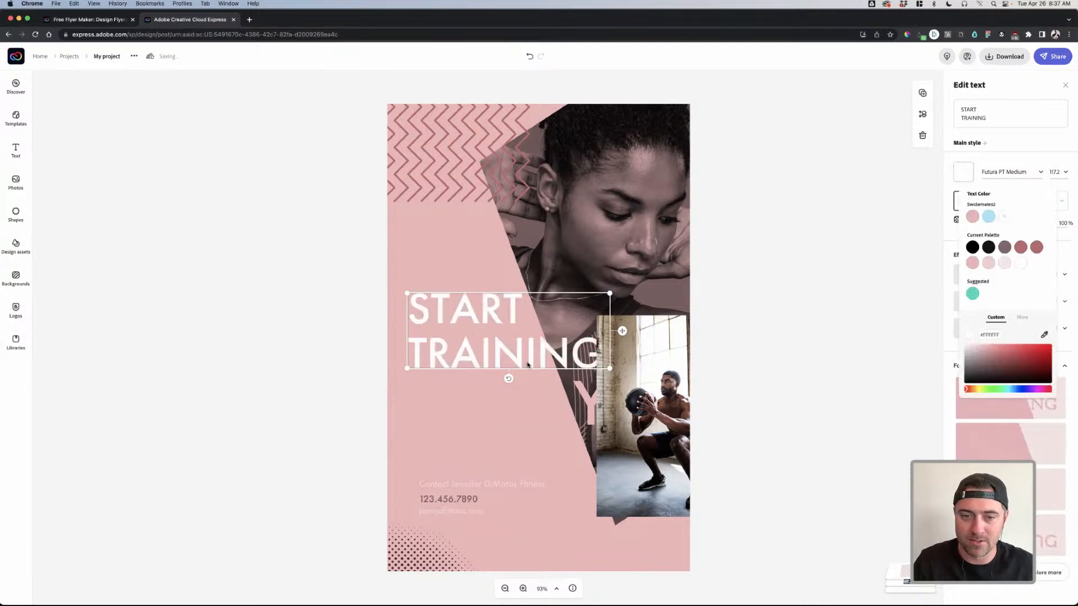
pyautogui.click(510, 397)
pyautogui.click(964, 174)
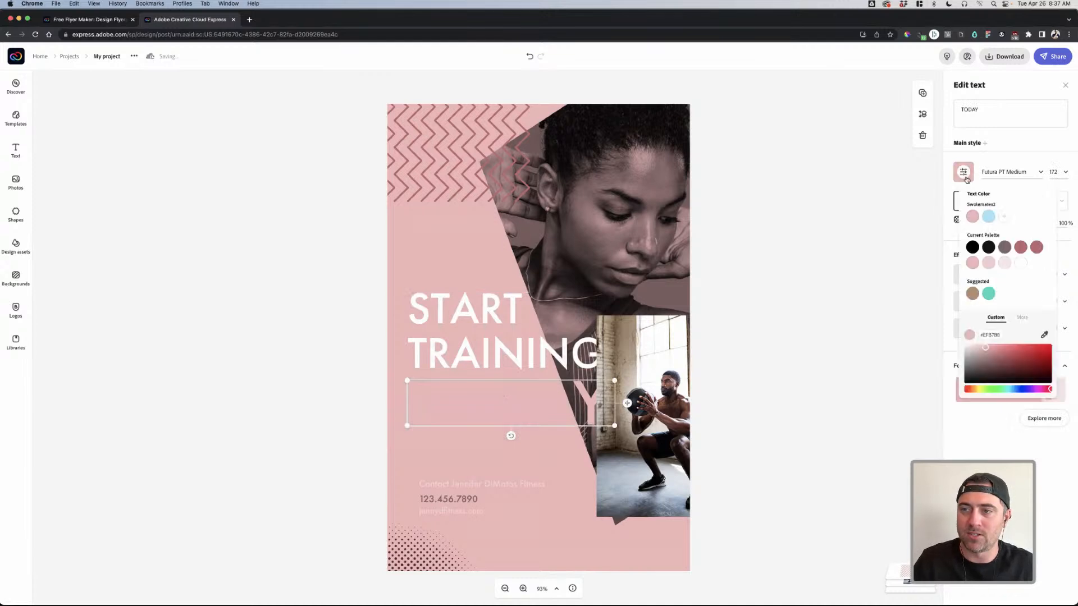
pyautogui.click(1021, 265)
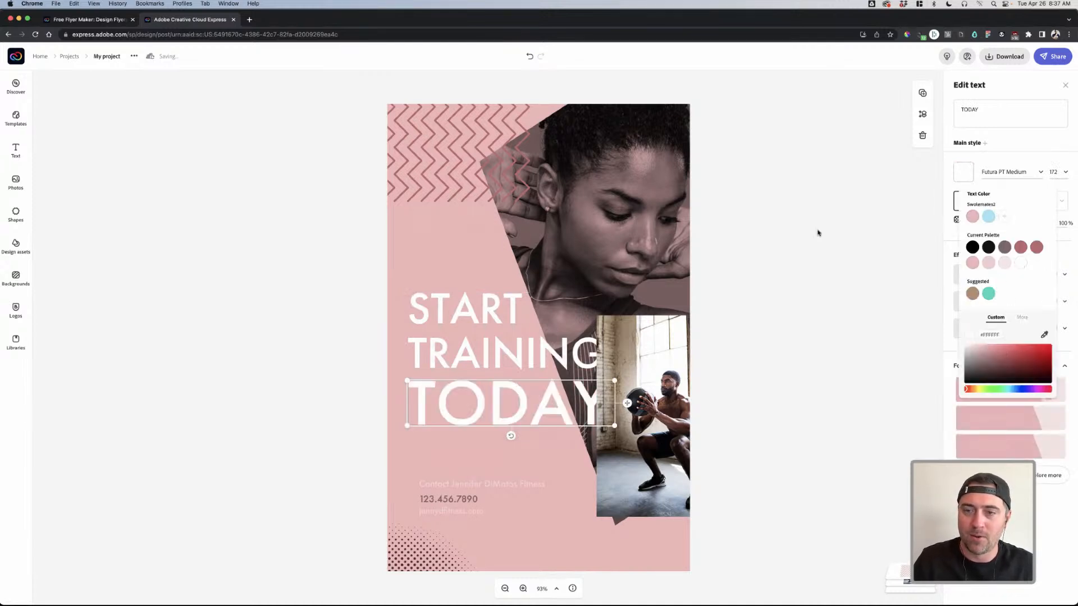
pyautogui.click(471, 313)
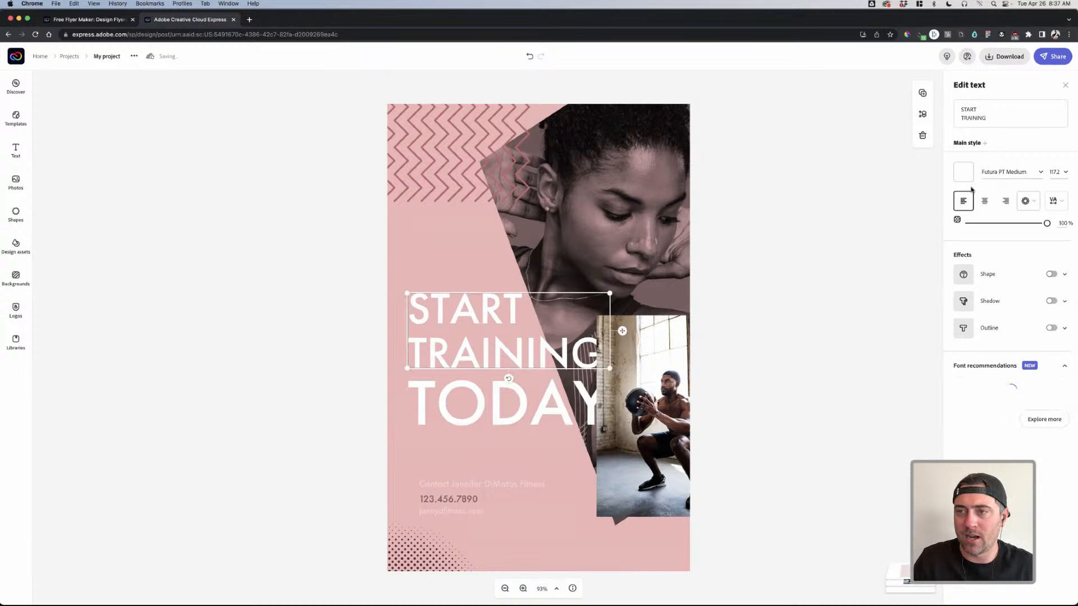
# - Set START TRAINING in a bold weight of FranklinGothic URW Cond
pyautogui.click(998, 171)
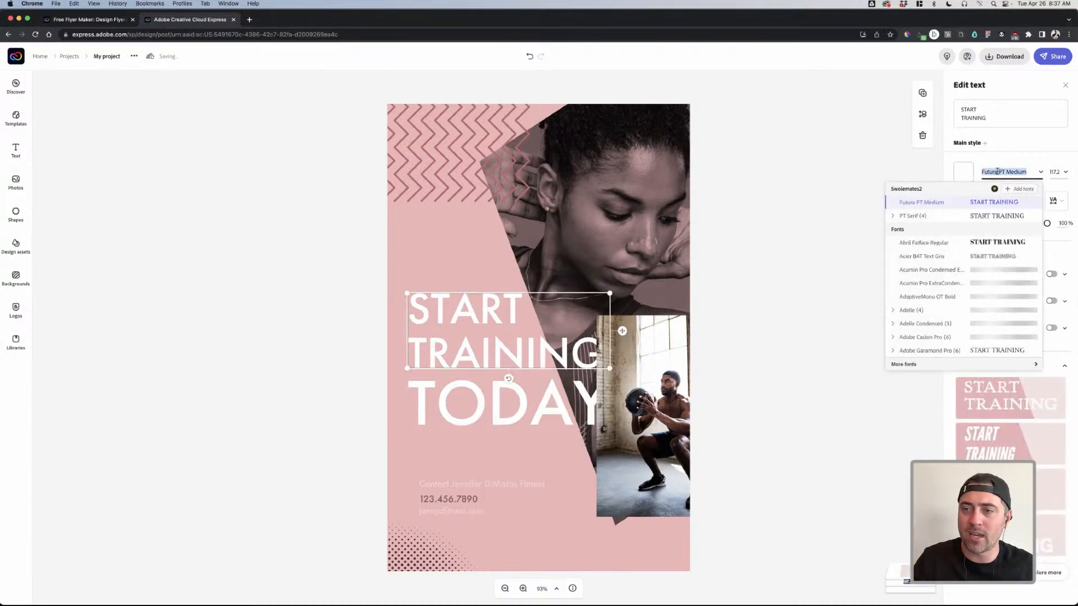
pyautogui.write('franklin')
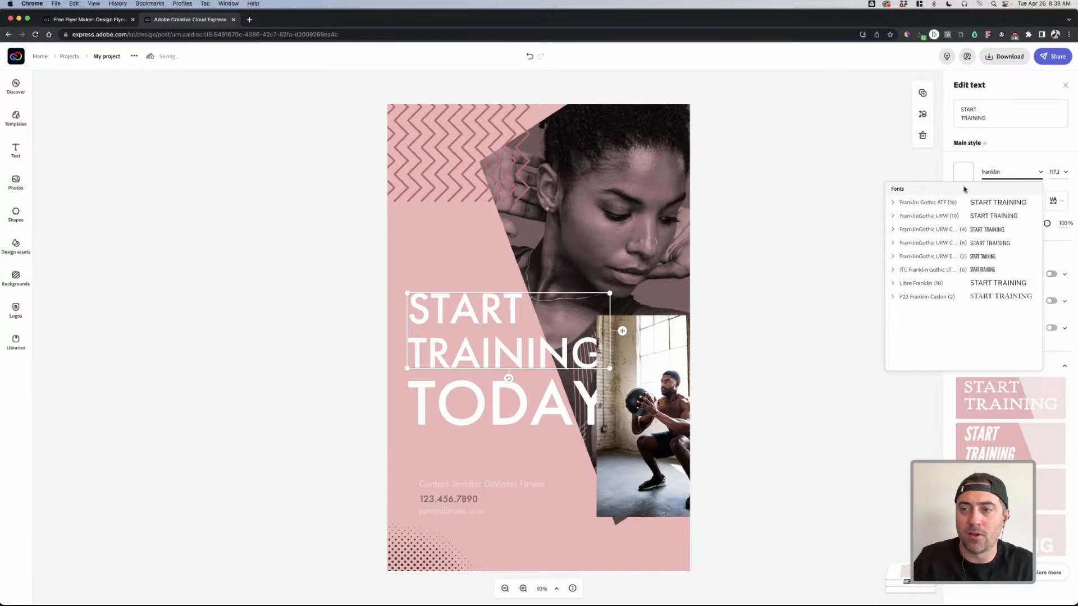
pyautogui.click(894, 257)
pyautogui.click(892, 243)
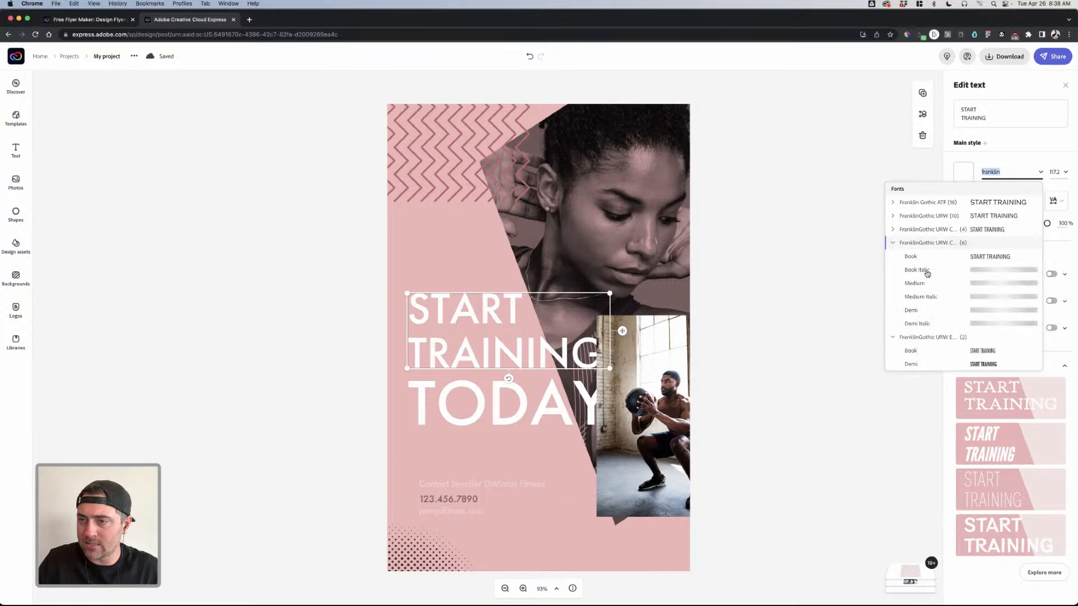
pyautogui.click(912, 310)
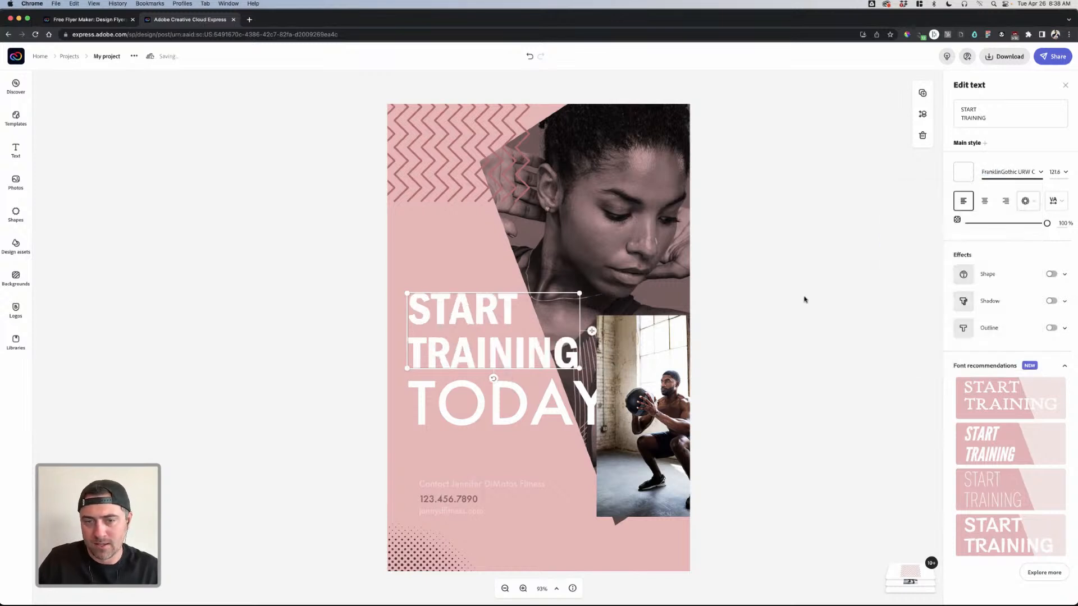
pyautogui.click(804, 299)
# - Set TODAY in FranklinGothic URW Cond Demi
pyautogui.click(501, 389)
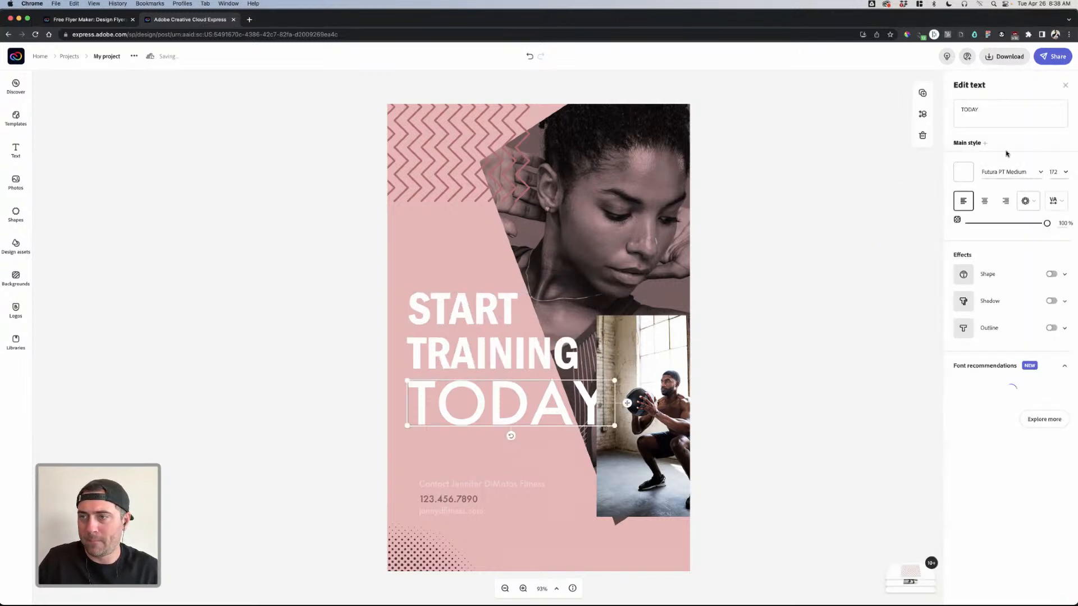
pyautogui.click(995, 173)
pyautogui.write('franklin')
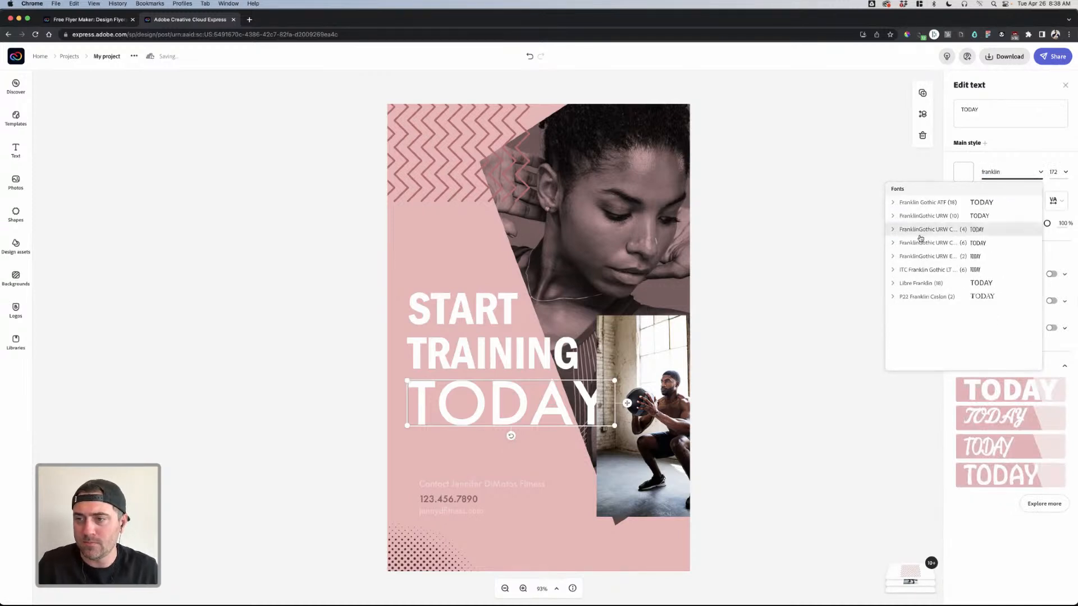
pyautogui.click(893, 243)
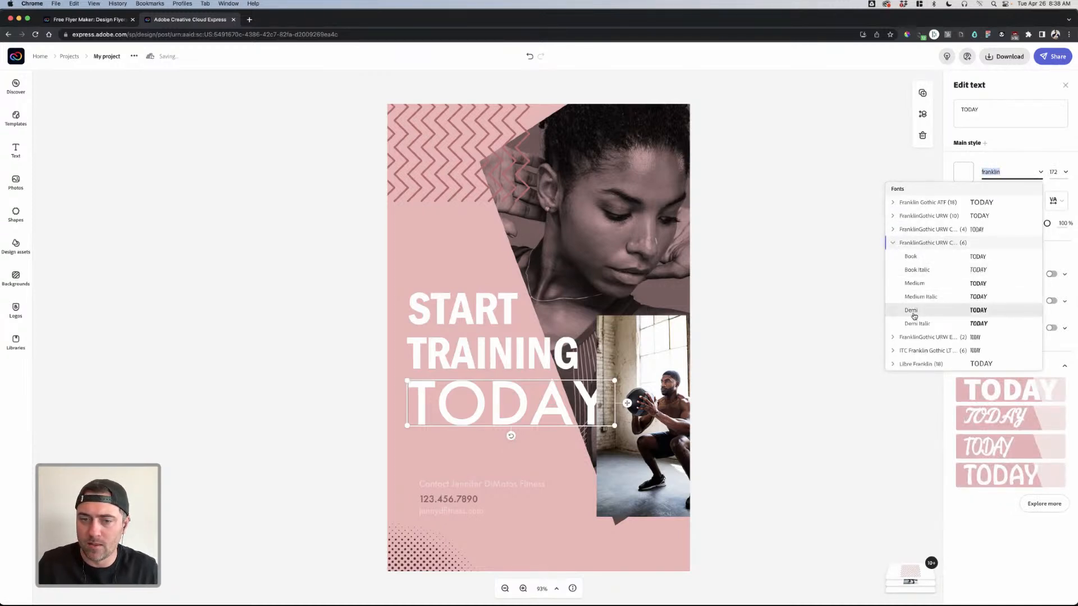
pyautogui.click(911, 311)
pyautogui.click(831, 313)
pyautogui.click(647, 375)
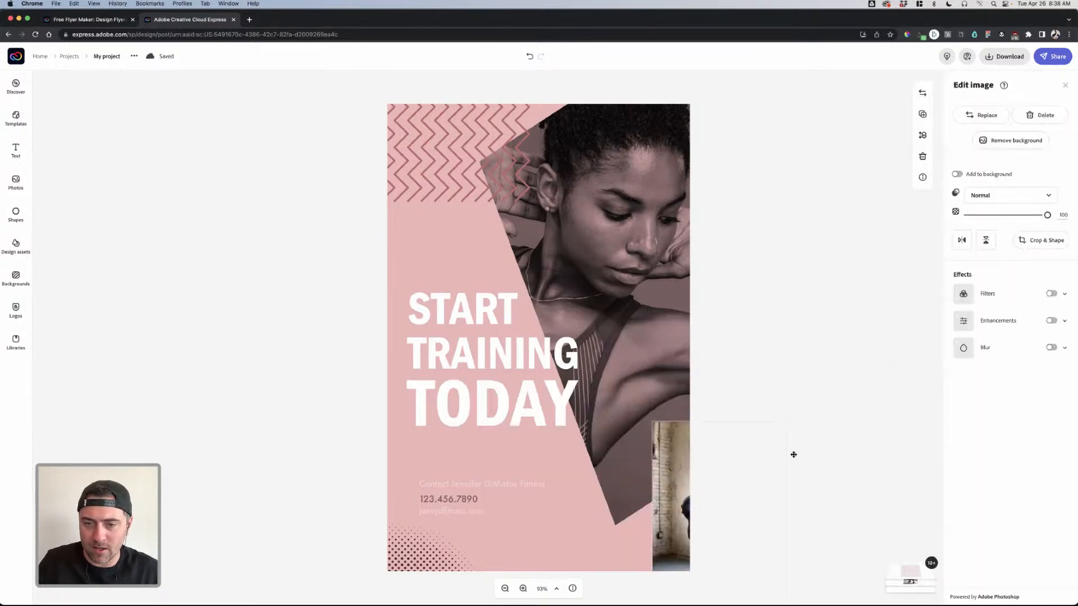
# - Delete the workout photo and slide the pink diagonal shape mostly off the left edge
pyautogui.moveTo(647, 375); pyautogui.dragTo(620, 240)
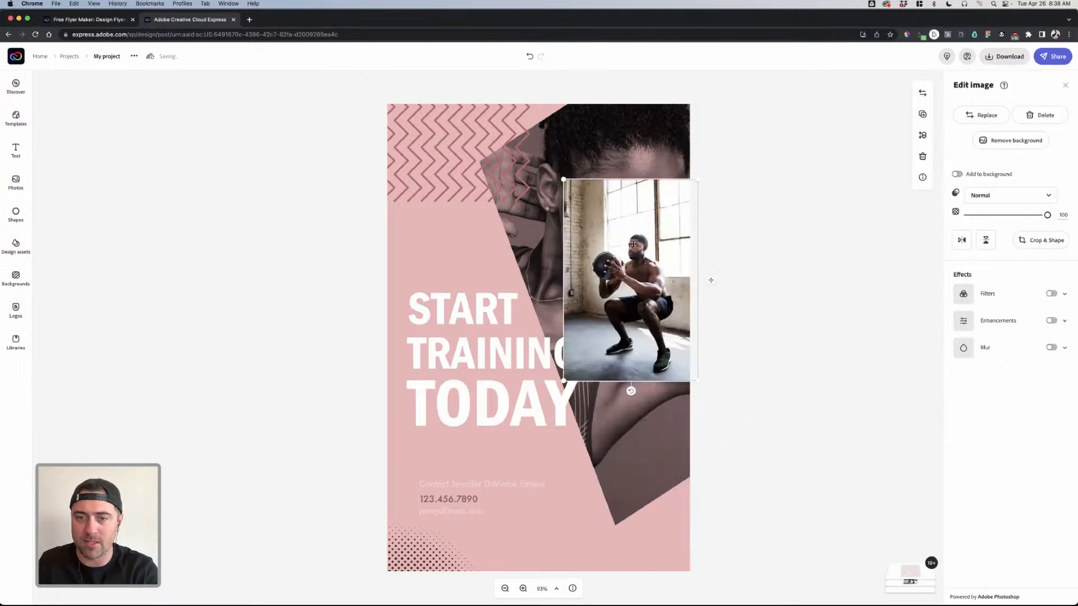
pyautogui.press('Delete')
pyautogui.click(633, 243)
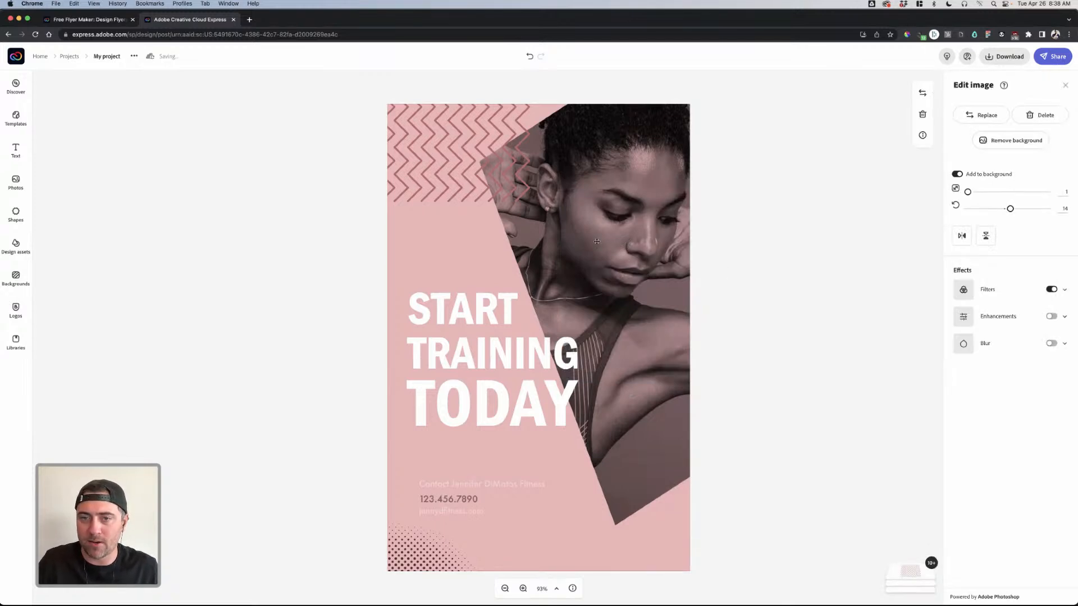
pyautogui.click(513, 241)
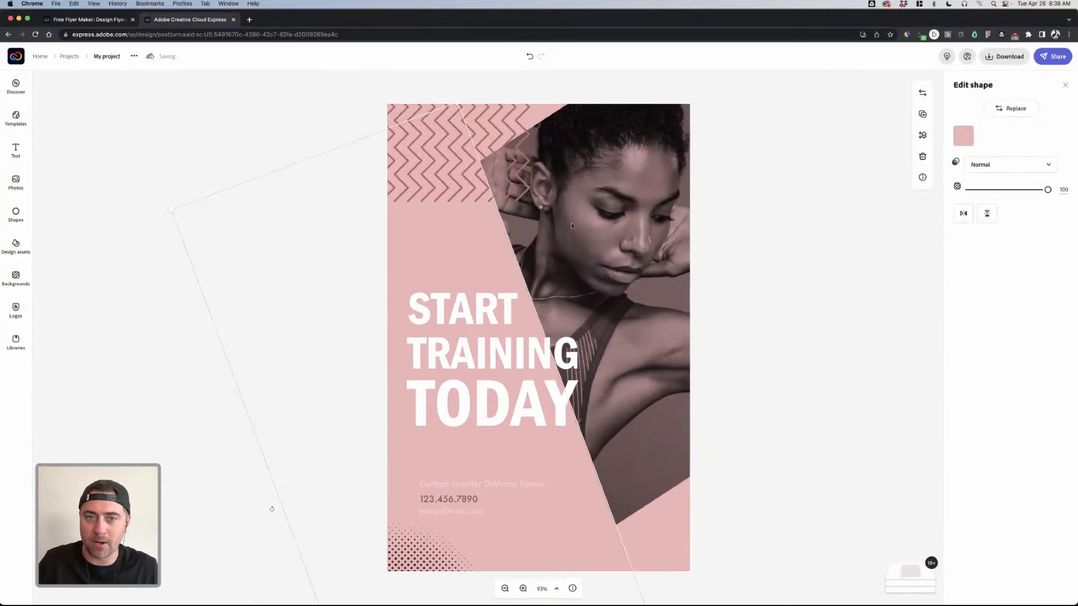
pyautogui.click(590, 219)
pyautogui.moveTo(479, 228); pyautogui.dragTo(302, 275)
# - Adjust the athlete photo's rotation, nudge the pink shapes, and move the chevron pattern top-left
pyautogui.click(499, 255)
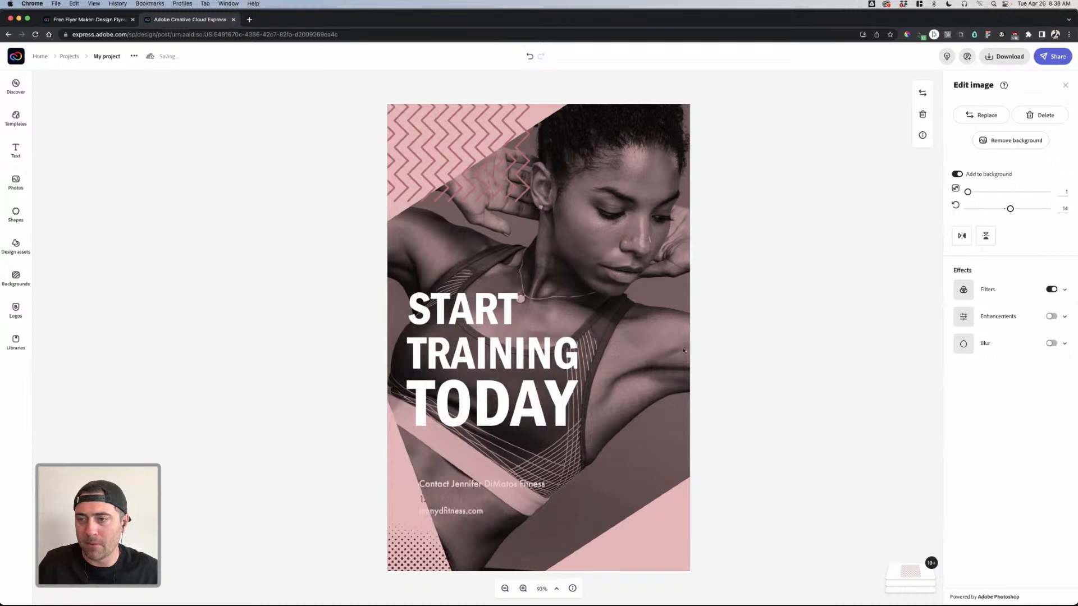
pyautogui.moveTo(1010, 209)
pyautogui.mouseDown()
pyautogui.moveTo(1000, 209)
pyautogui.moveTo(1010, 210)
pyautogui.mouseUp()
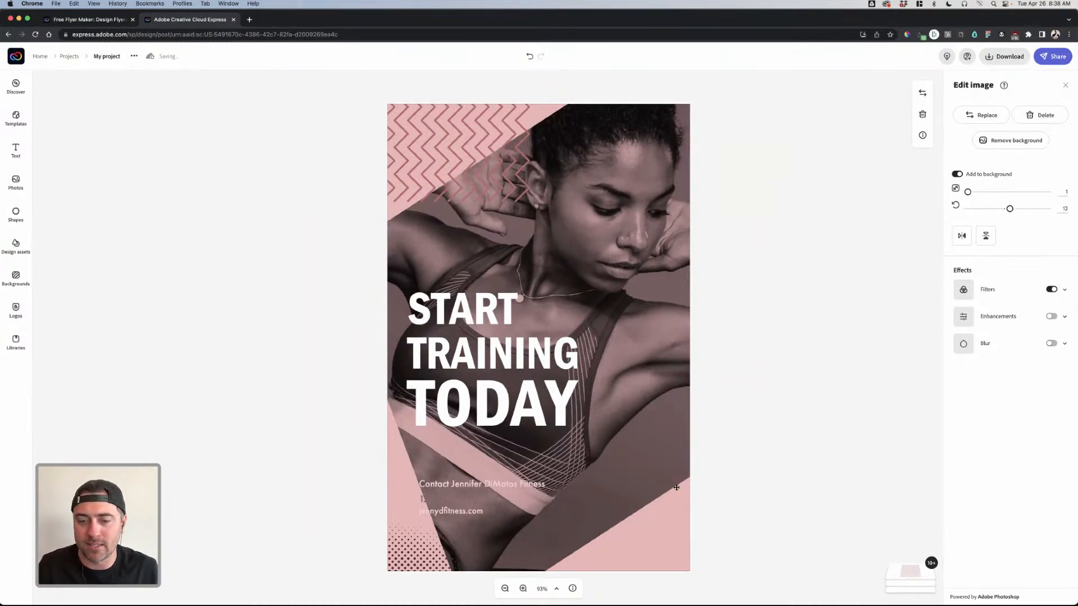
pyautogui.moveTo(670, 521); pyautogui.dragTo(647, 527)
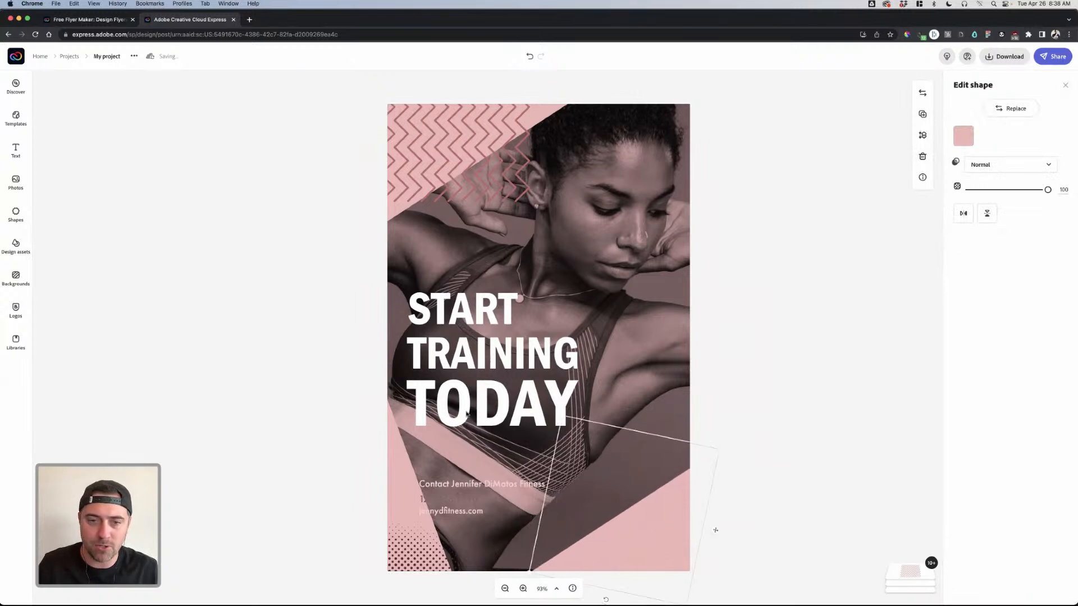
pyautogui.moveTo(537, 101); pyautogui.dragTo(536, 100)
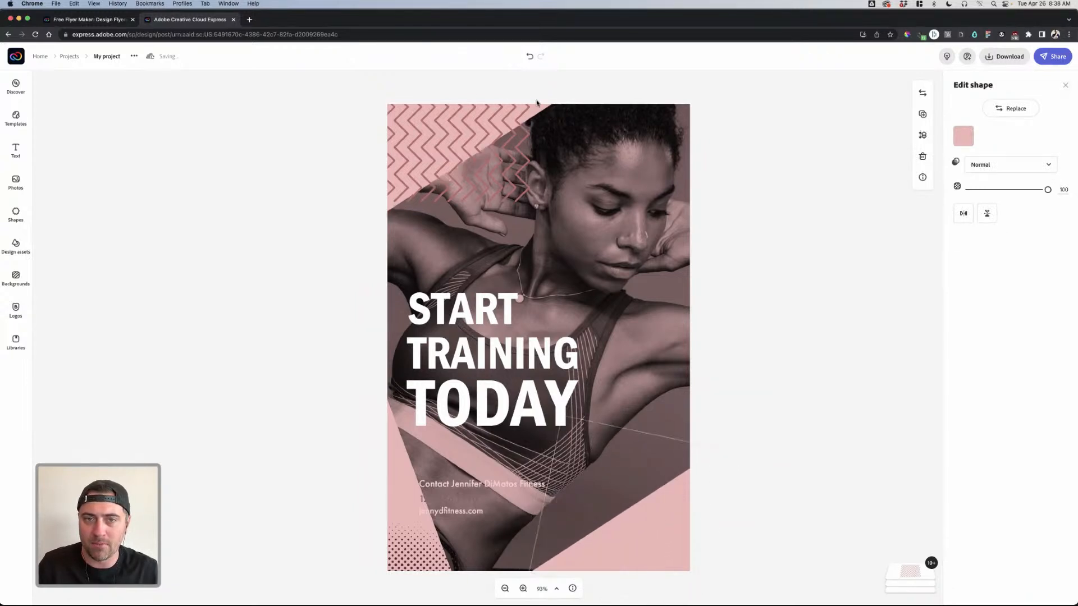
pyautogui.moveTo(523, 161); pyautogui.dragTo(442, 110)
# - Tilt the large pink shape to 45° and reposition it behind the contact details
pyautogui.click(398, 451)
pyautogui.moveTo(110, 541); pyautogui.dragTo(165, 587)
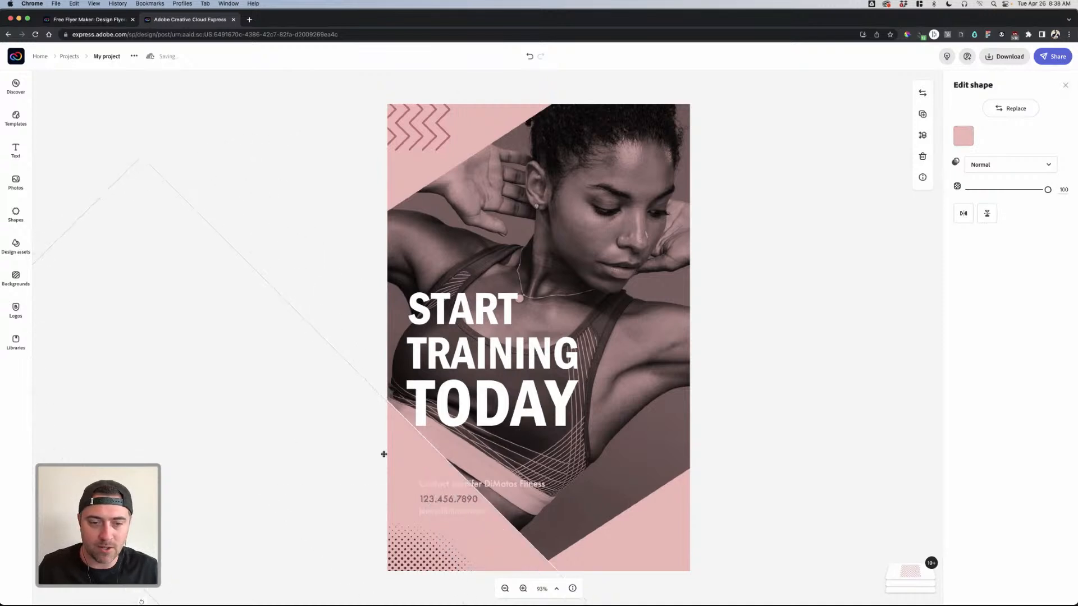
pyautogui.moveTo(405, 452); pyautogui.dragTo(437, 471)
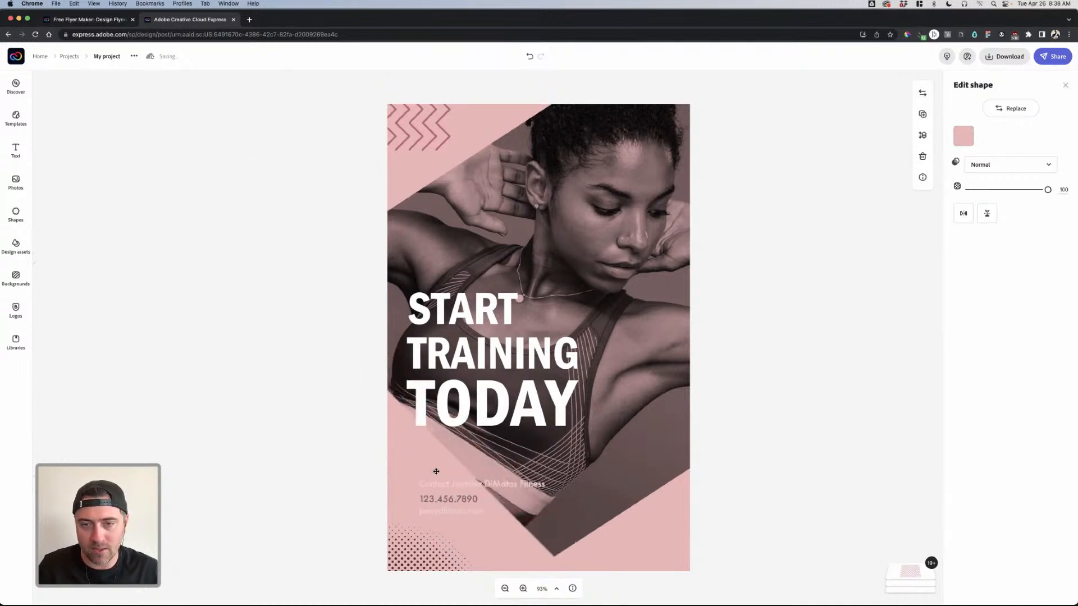
pyautogui.click(845, 393)
pyautogui.click(542, 360)
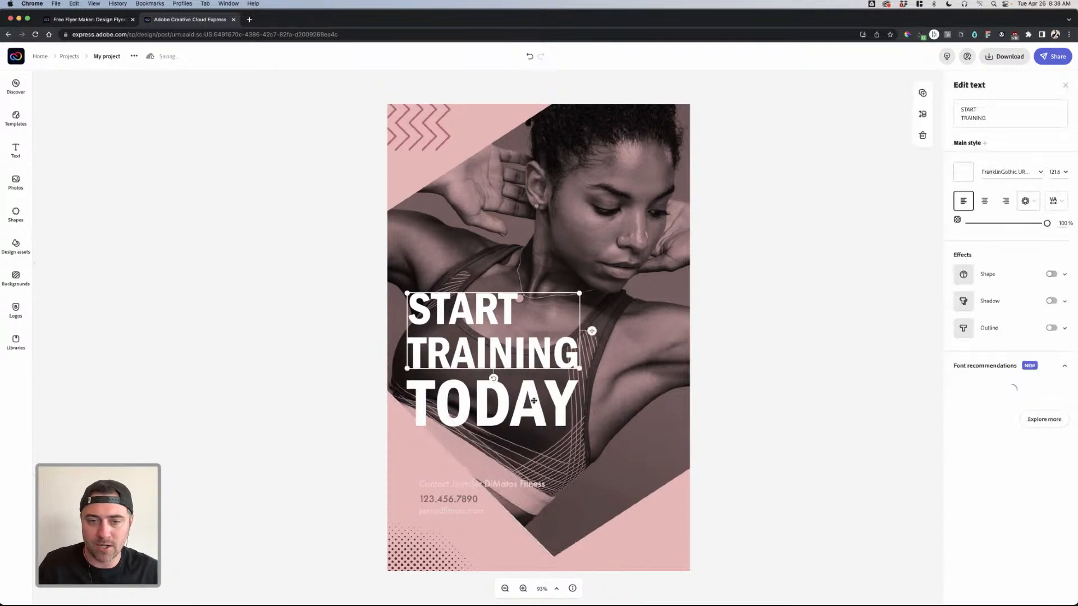
# - Retype START TRAINING as 'GET SWOLE FEED THE SOUL' and drag it higher on the photo
pyautogui.keyDown('shift'); pyautogui.click(539, 410); pyautogui.keyUp('shift')
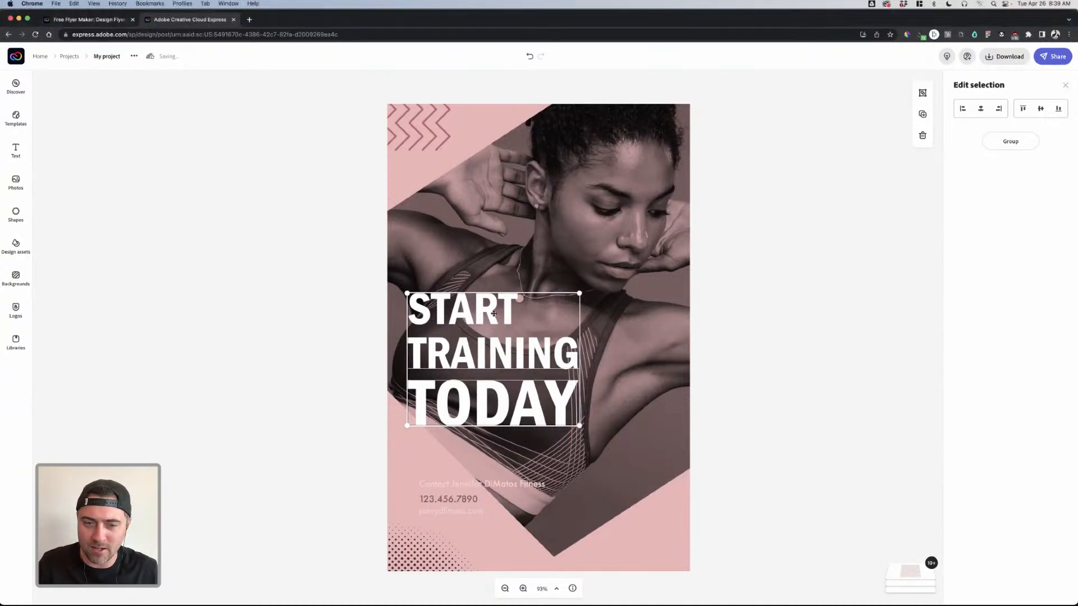
pyautogui.click(701, 330)
pyautogui.click(492, 316)
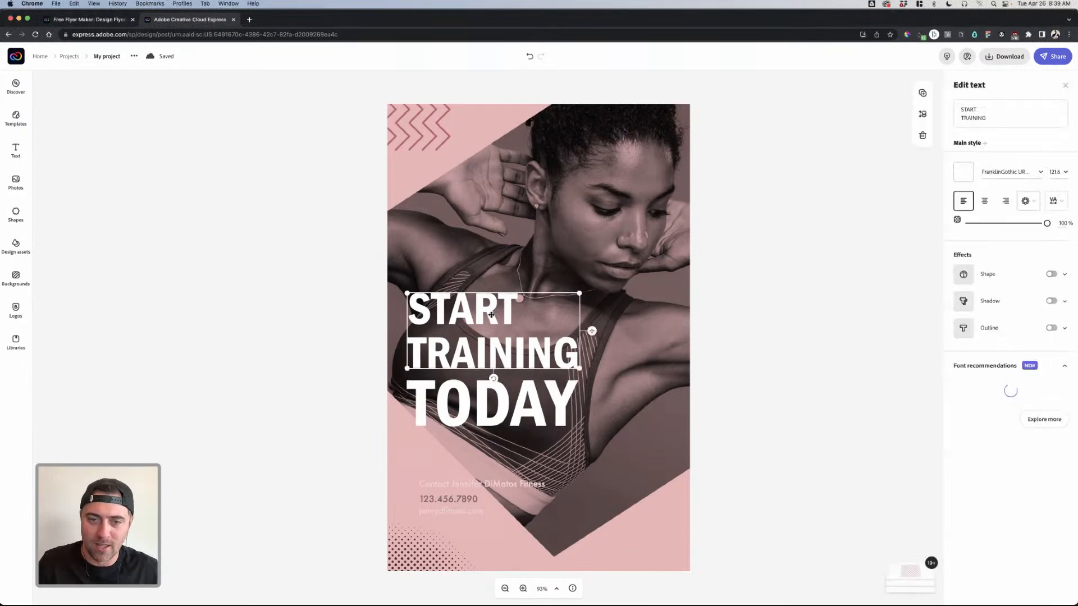
pyautogui.write('Get Swole Feed the Soul')
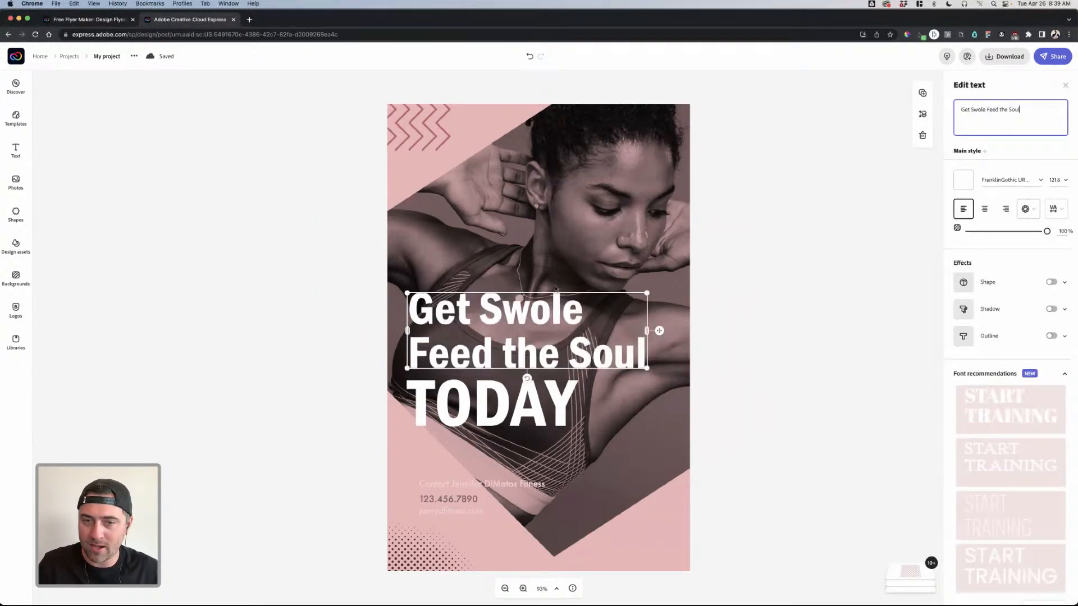
pyautogui.press('super+a')
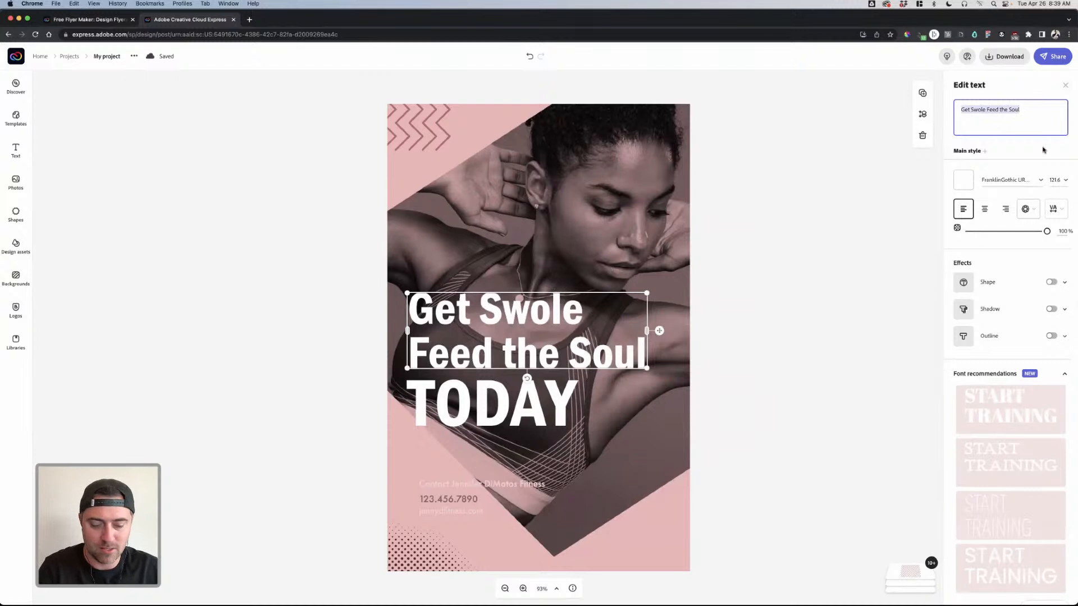
pyautogui.write('GET SWOLE')
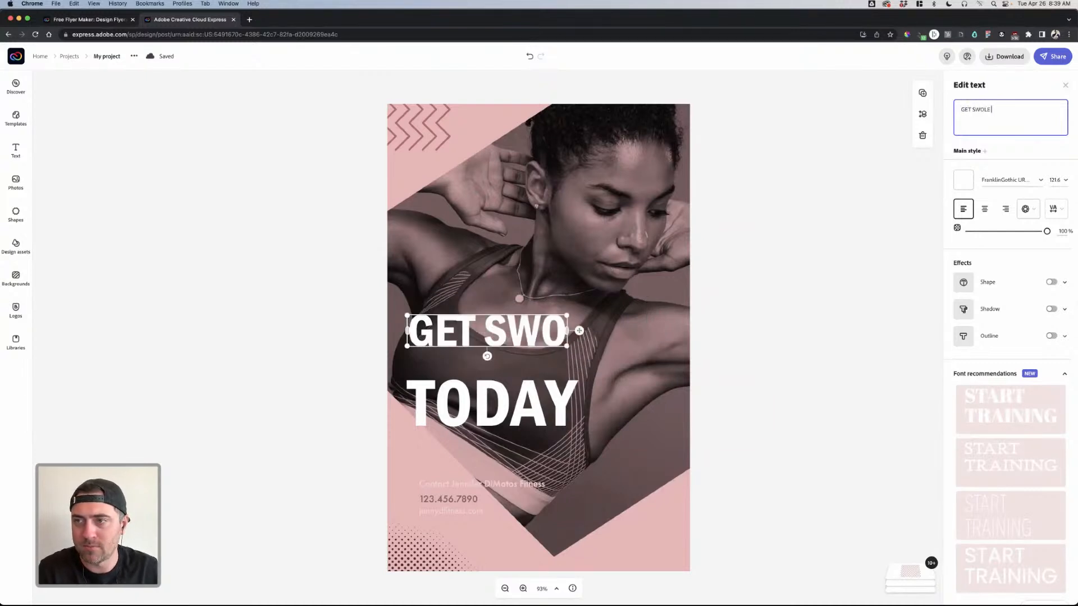
pyautogui.write(' FEED THE SO')
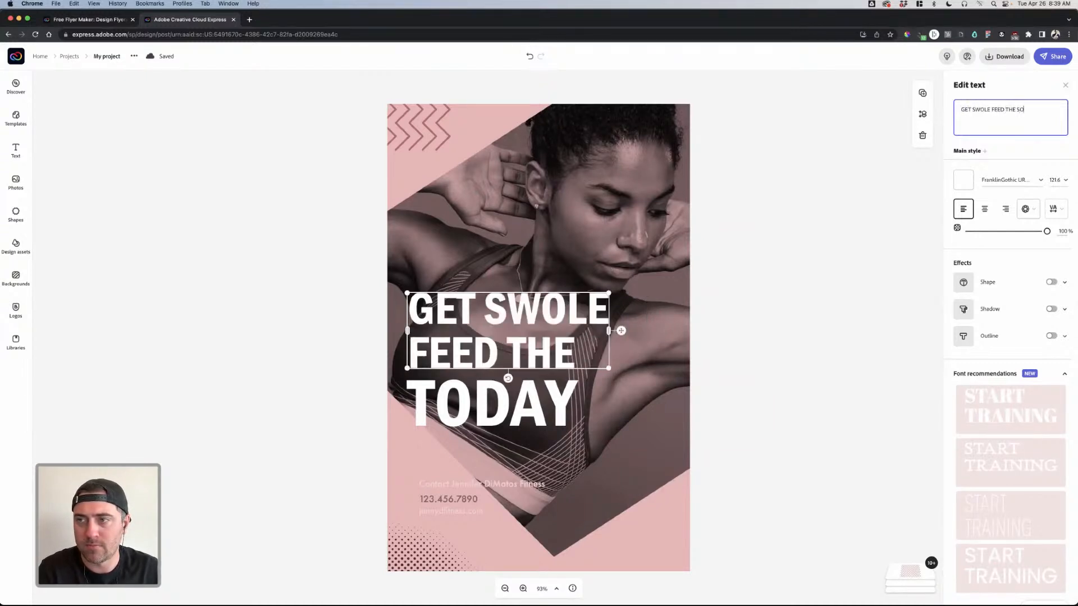
pyautogui.write('UL')
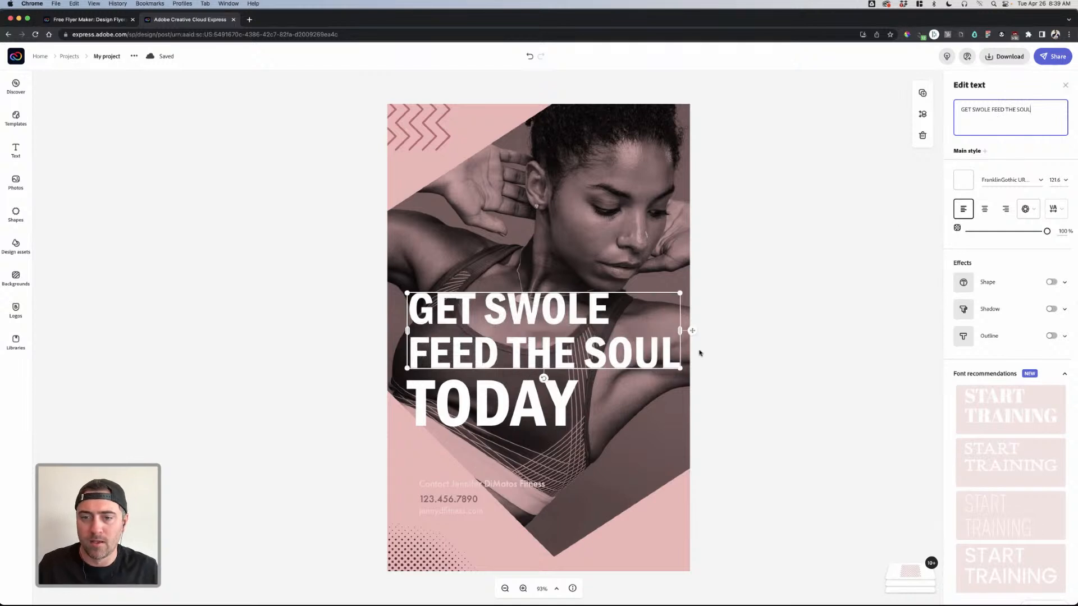
pyautogui.moveTo(582, 357); pyautogui.dragTo(590, 275)
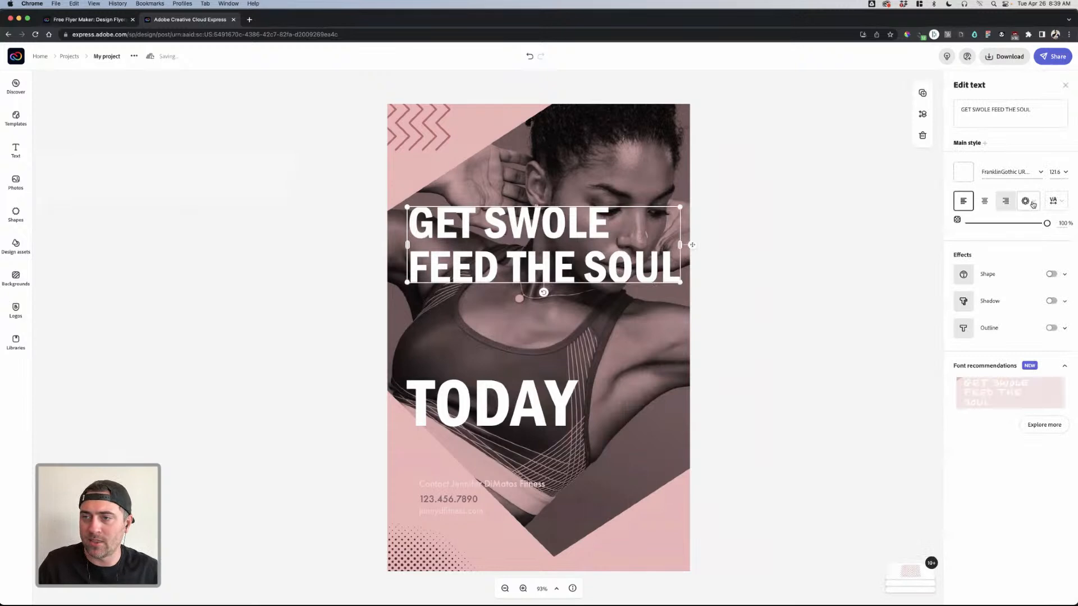
# - Try circle, arch and grid text layouts on the heading, then choose Capitalize & fit
pyautogui.click(1032, 204)
pyautogui.click(1009, 244)
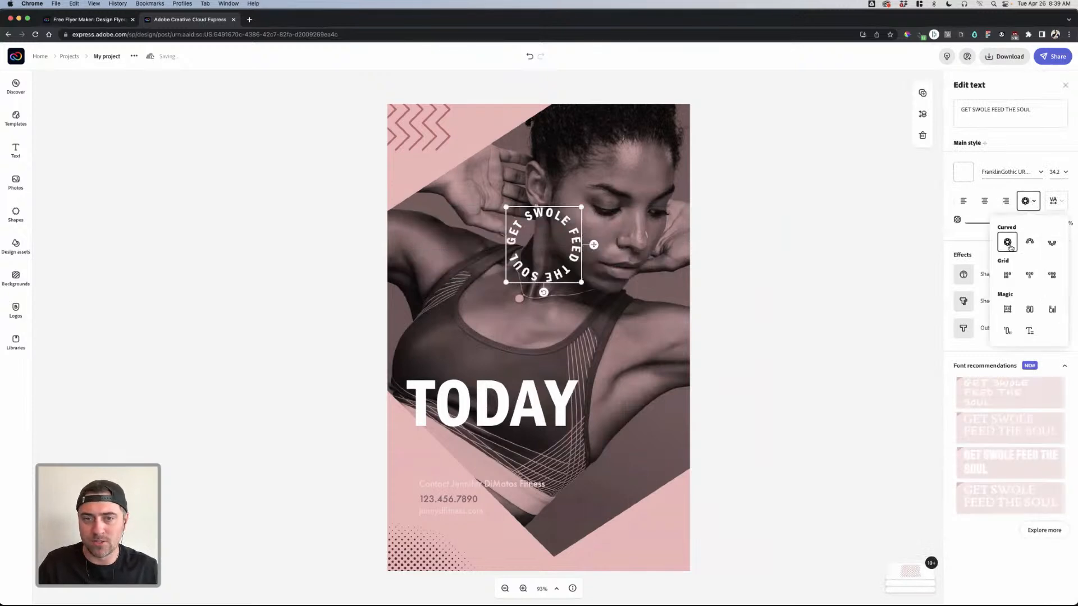
pyautogui.click(1029, 242)
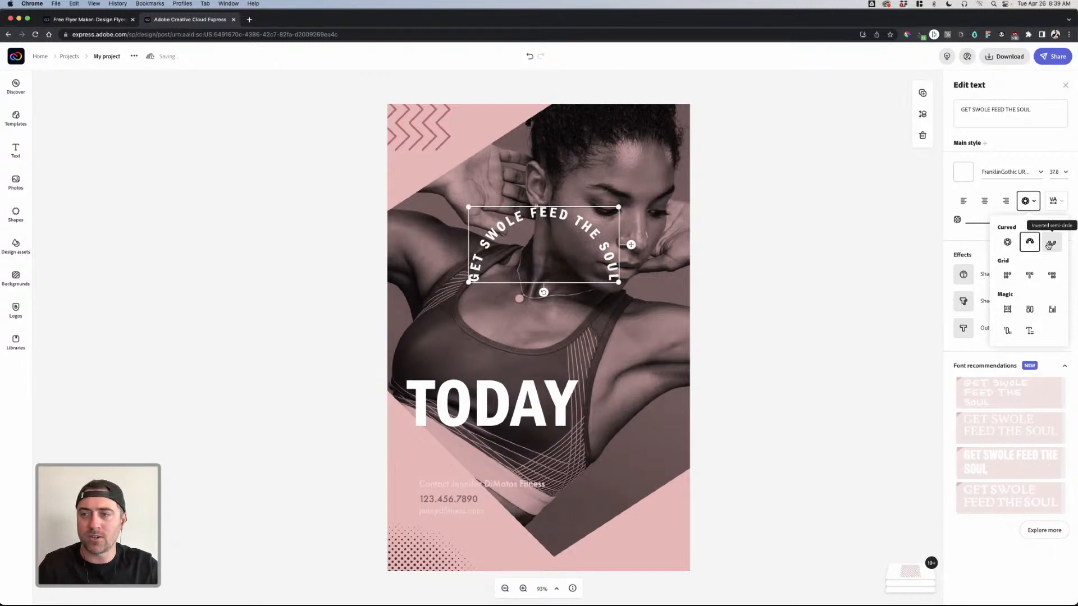
pyautogui.click(1050, 245)
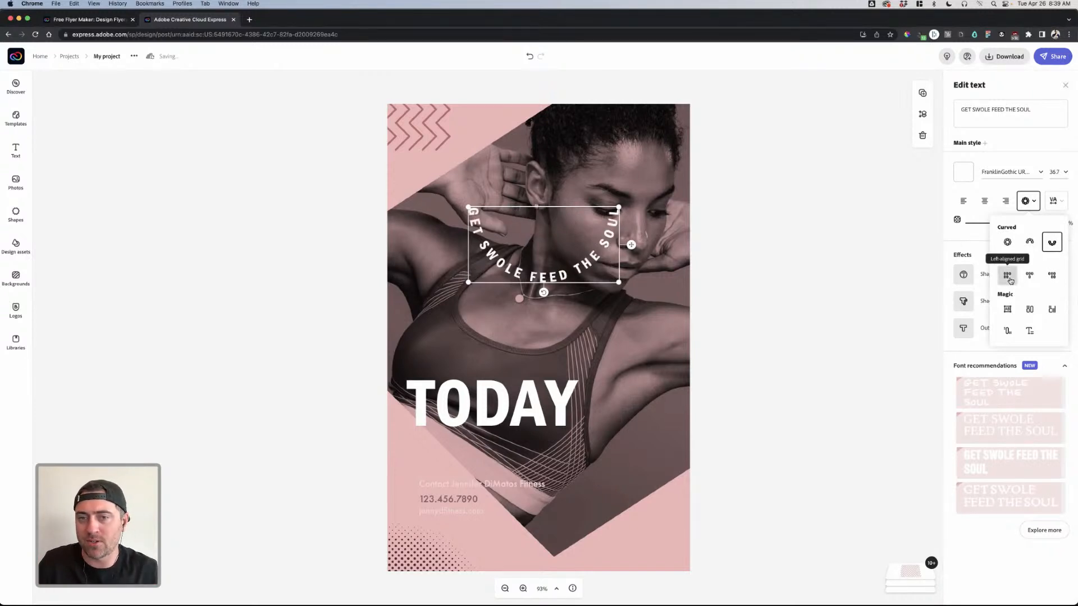
pyautogui.click(1009, 277)
pyautogui.click(1036, 281)
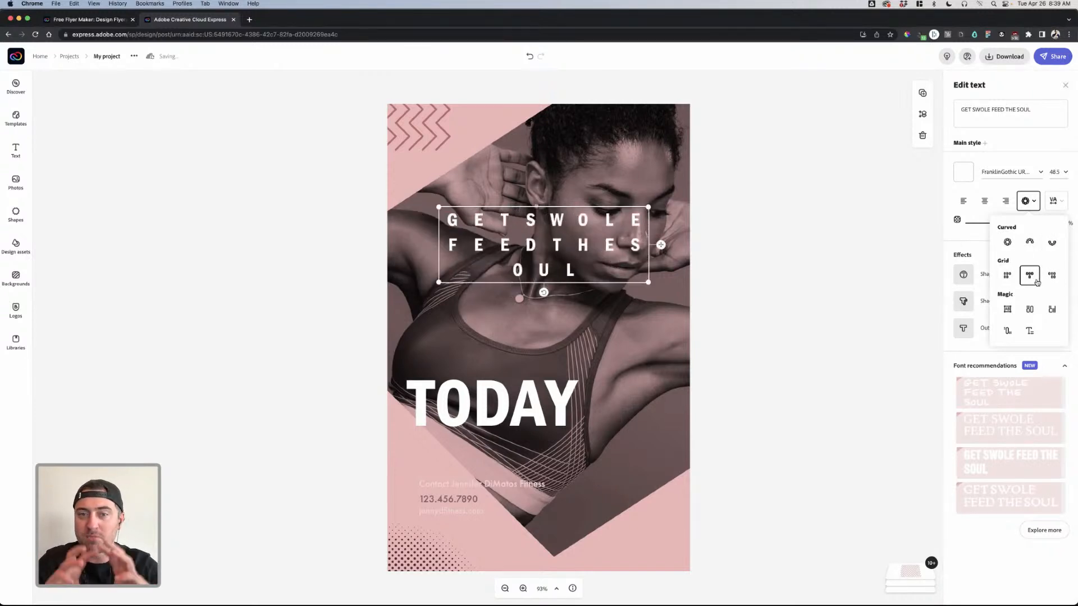
pyautogui.click(1052, 275)
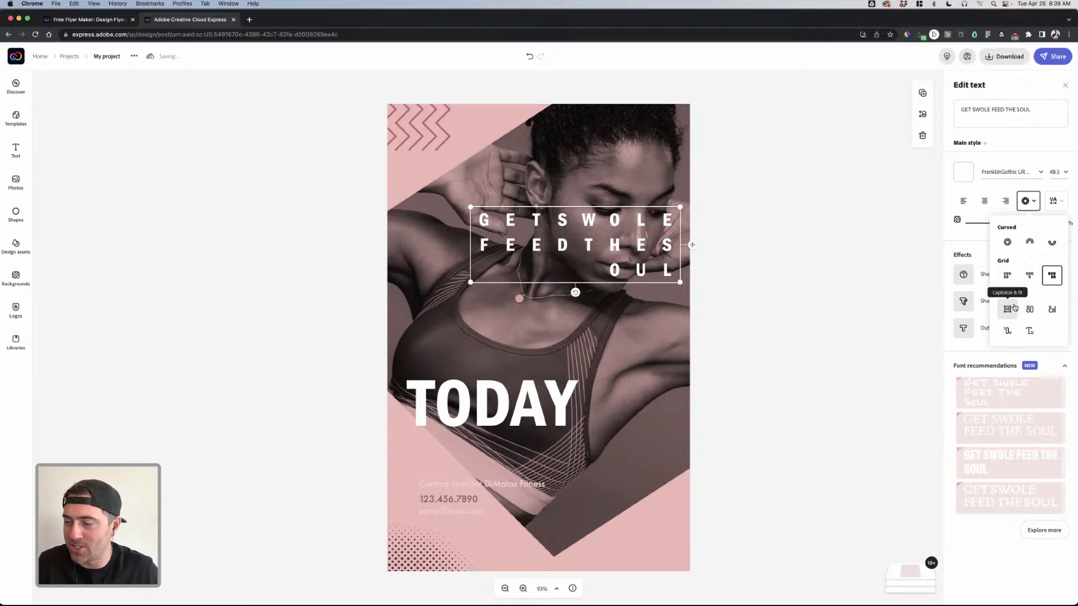
pyautogui.click(1010, 309)
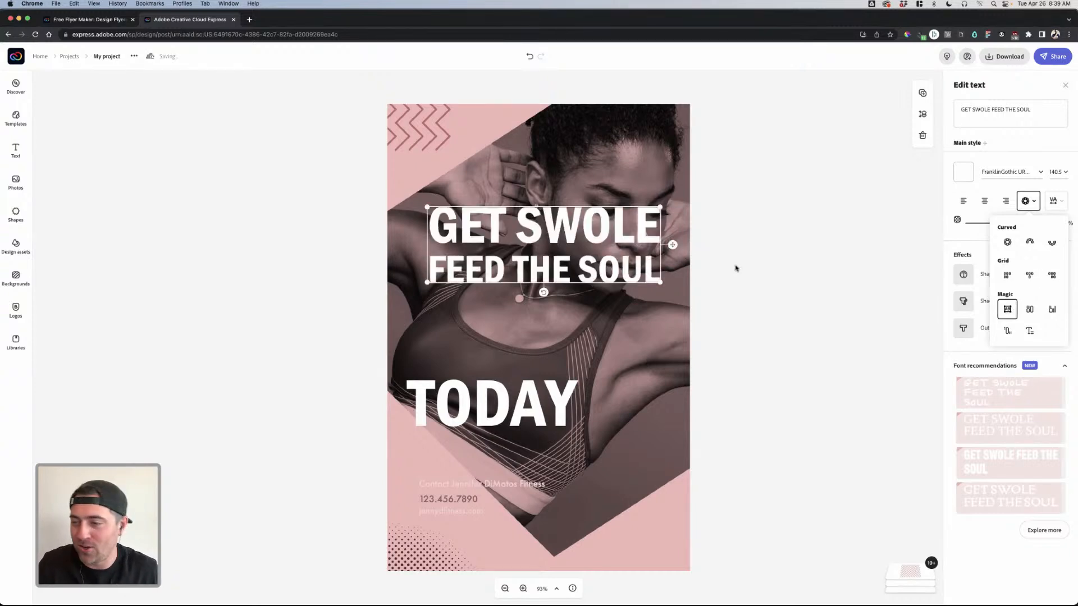
# - Resize the heading box so SOUL wraps to a third line, then reposition it
pyautogui.moveTo(661, 284); pyautogui.dragTo(647, 372)
pyautogui.moveTo(612, 333); pyautogui.dragTo(615, 360)
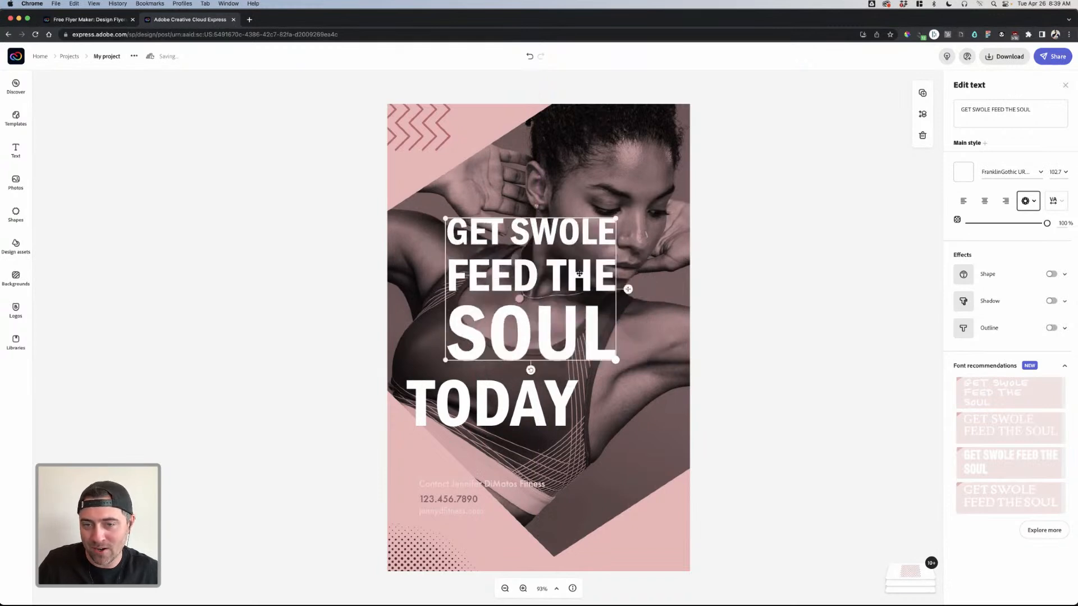
pyautogui.moveTo(626, 288); pyautogui.dragTo(653, 288)
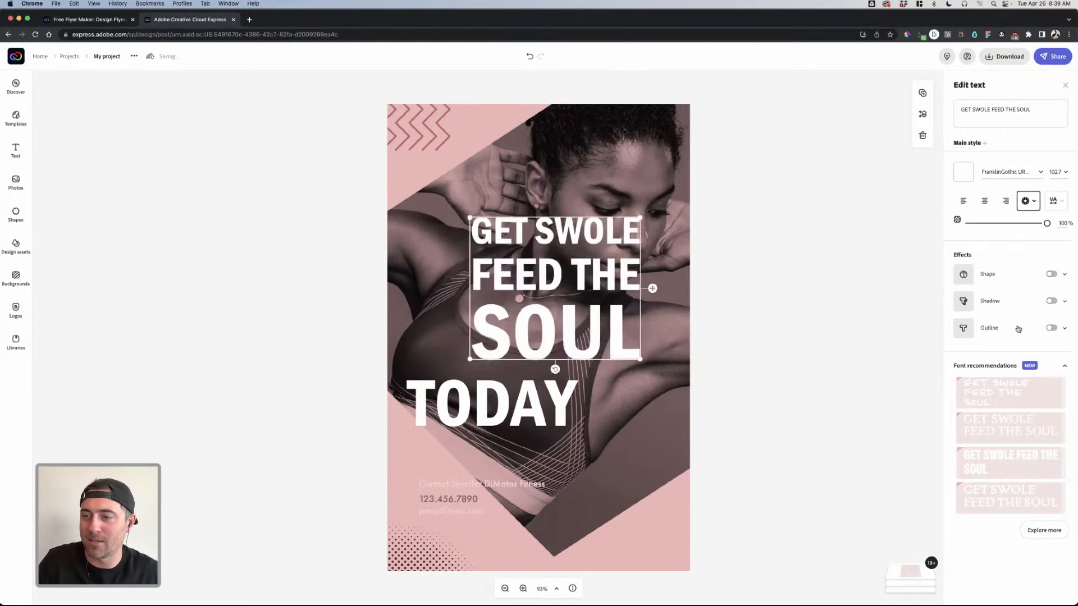
pyautogui.moveTo(641, 217); pyautogui.dragTo(573, 241)
pyautogui.moveTo(530, 278)
pyautogui.mouseDown()
pyautogui.moveTo(649, 353)
pyautogui.moveTo(519, 275)
pyautogui.mouseUp()
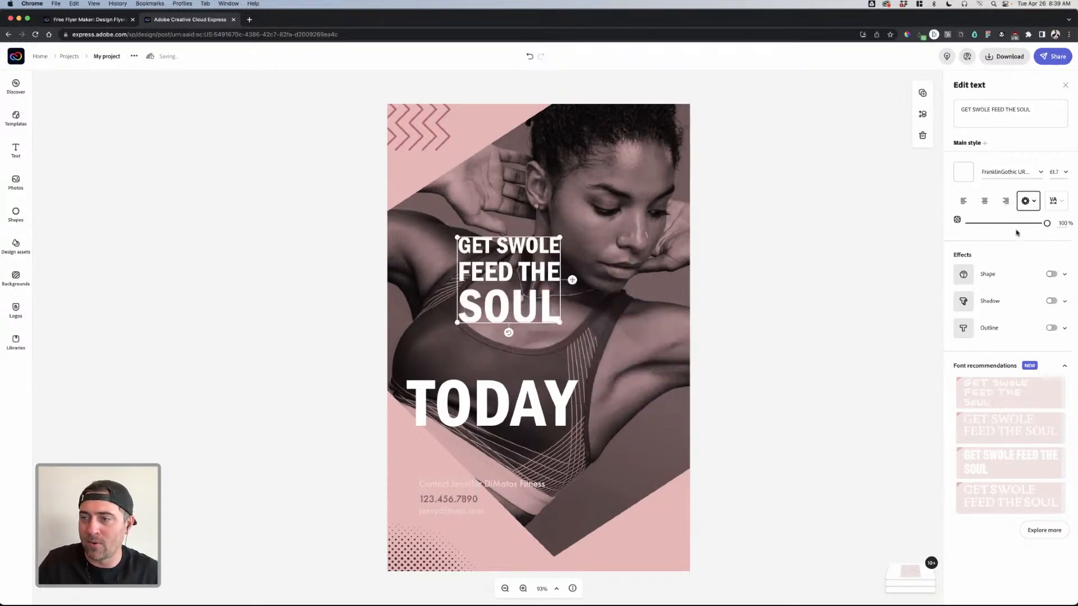
# - Try rotated and drop-cap magic layouts, then return to the stacked capitalized layout
pyautogui.click(1027, 205)
pyautogui.click(1031, 314)
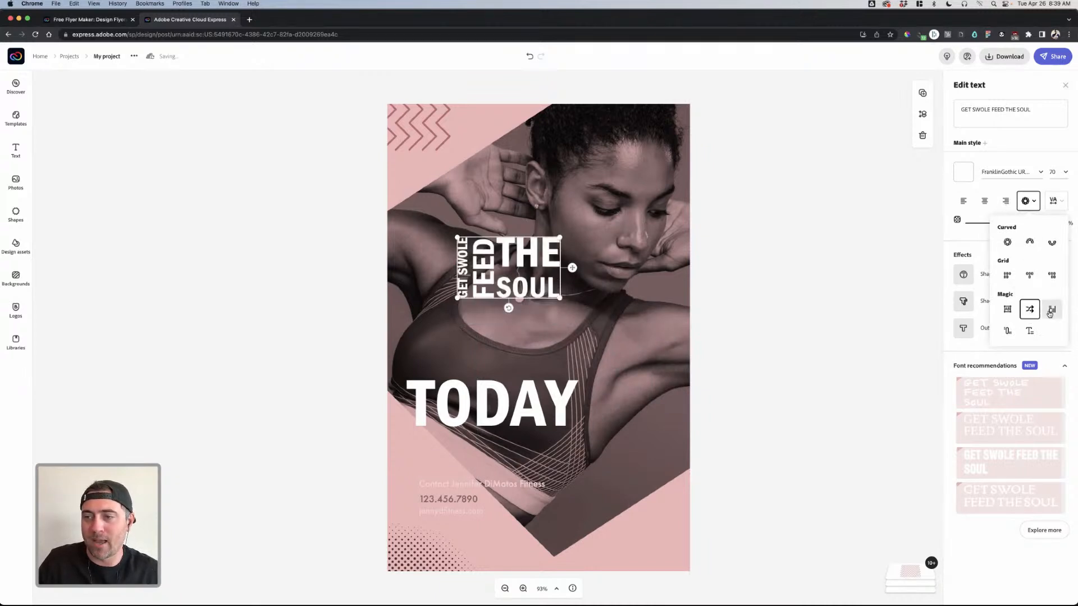
pyautogui.click(1050, 312)
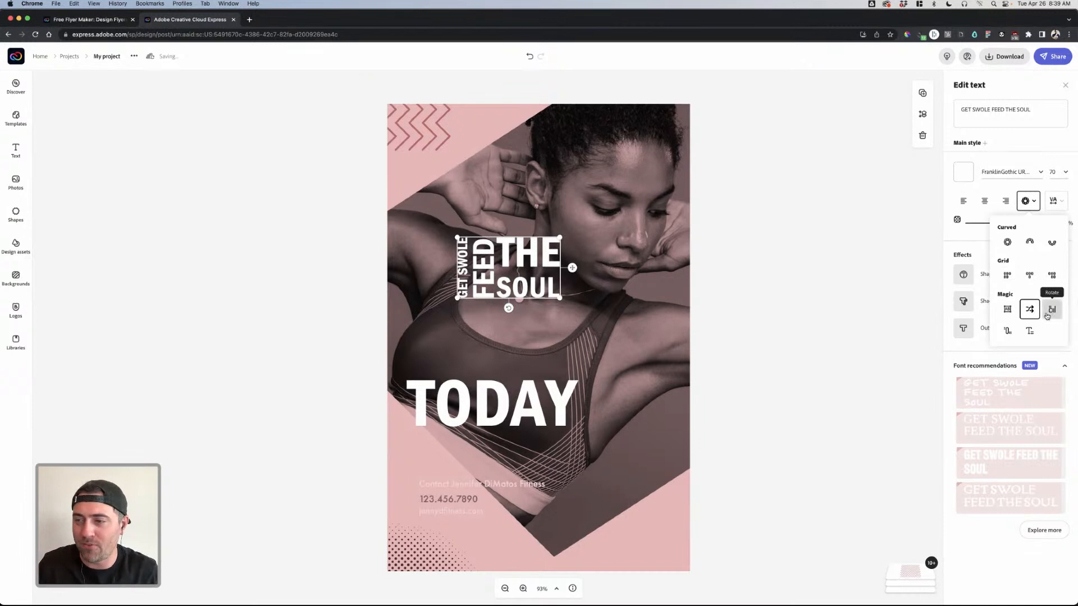
pyautogui.click(1007, 331)
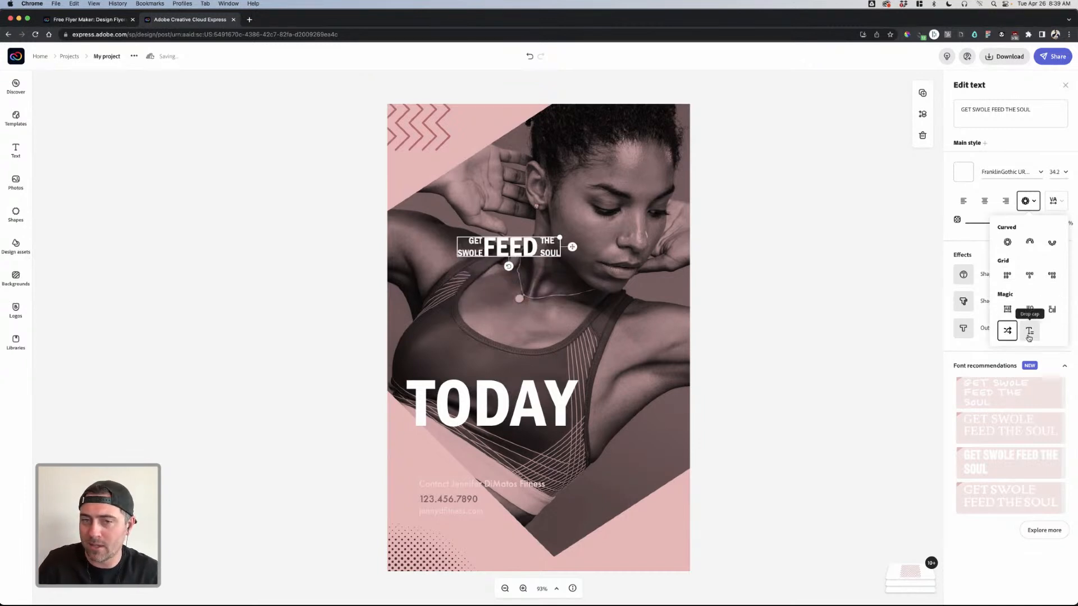
pyautogui.click(1029, 333)
pyautogui.click(1007, 309)
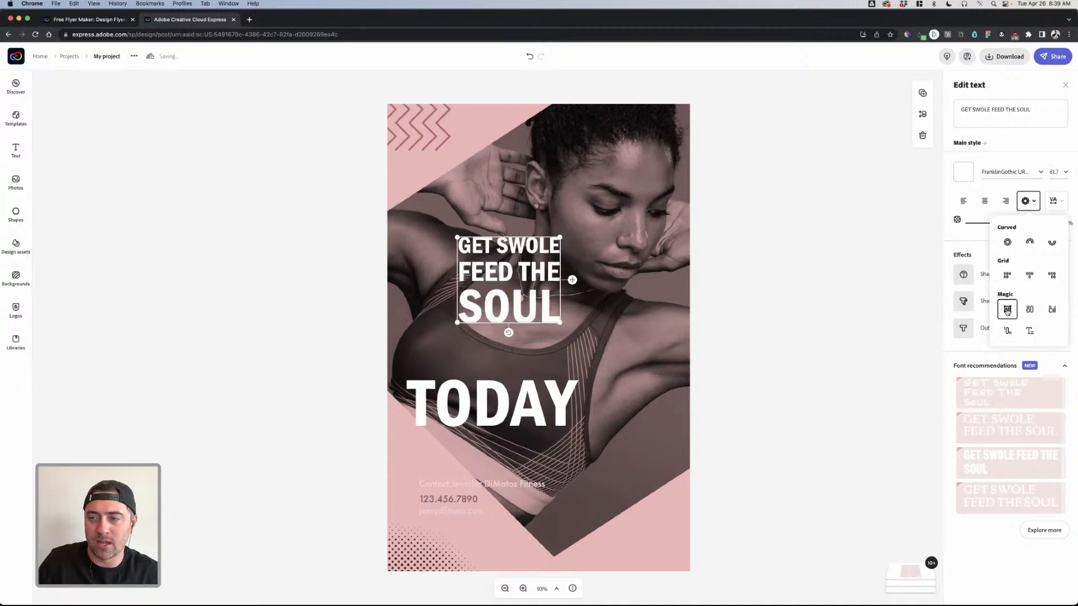
# - Enlarge the stacked heading, move it down over TODAY, and start retyping it as 'Lift Laugh Love'
pyautogui.moveTo(559, 322); pyautogui.dragTo(612, 365)
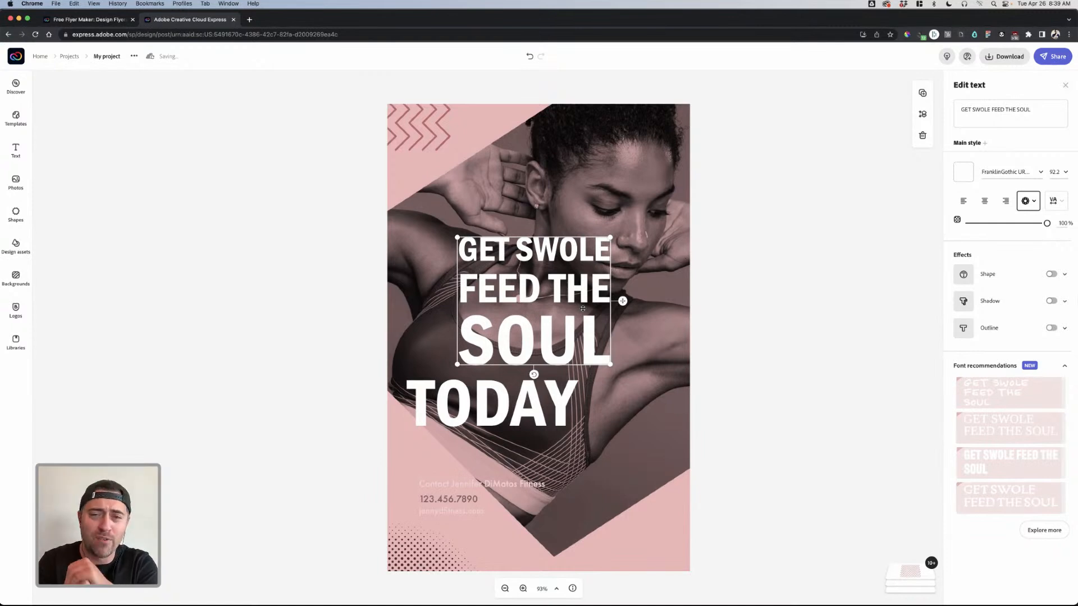
pyautogui.moveTo(576, 305); pyautogui.dragTo(513, 436)
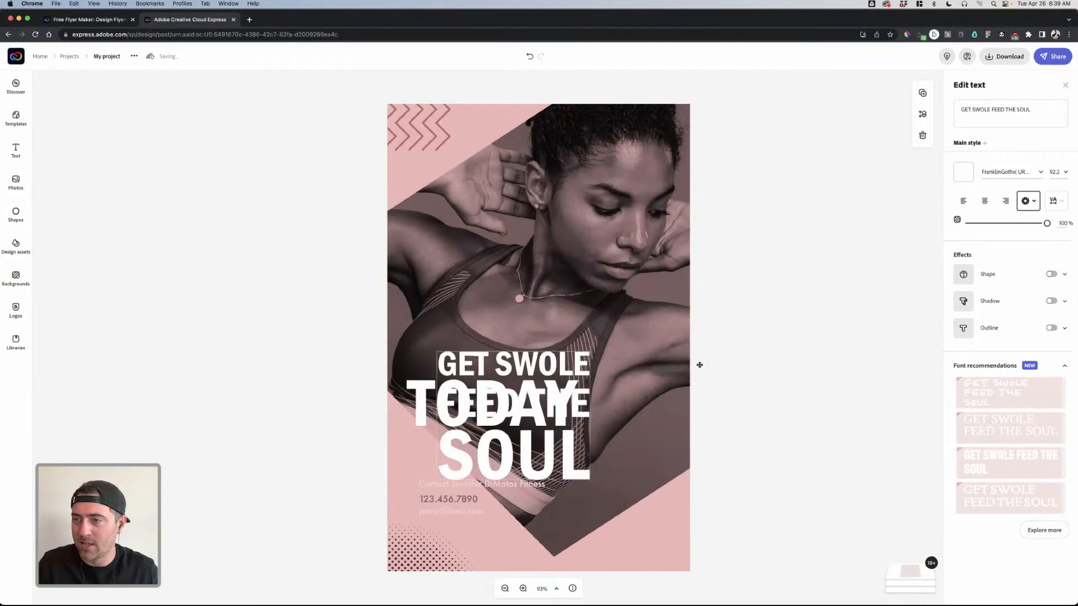
pyautogui.click(1021, 114)
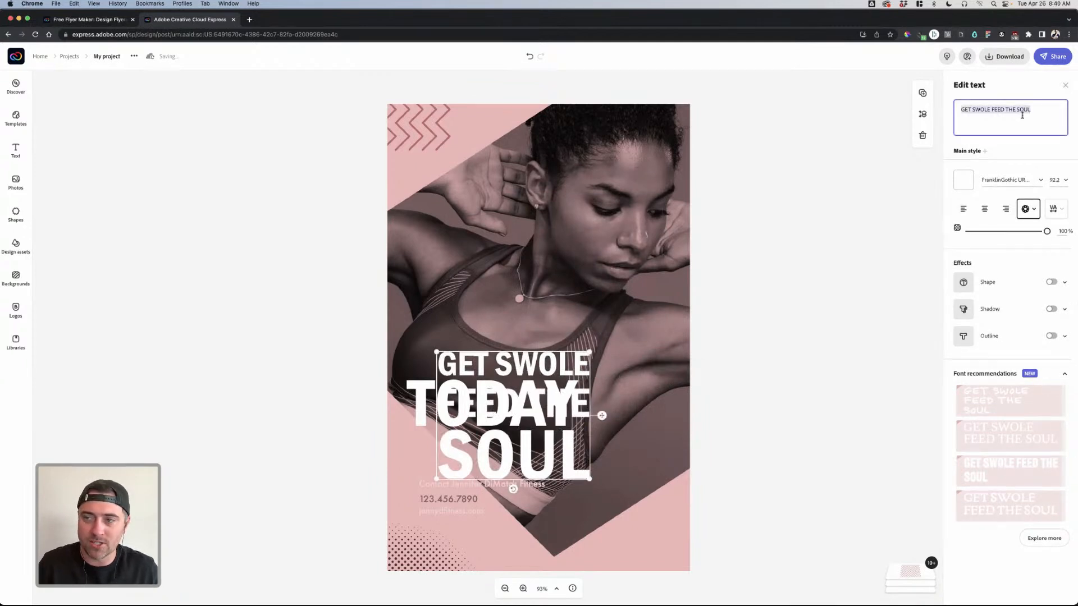
pyautogui.write('Lift La')
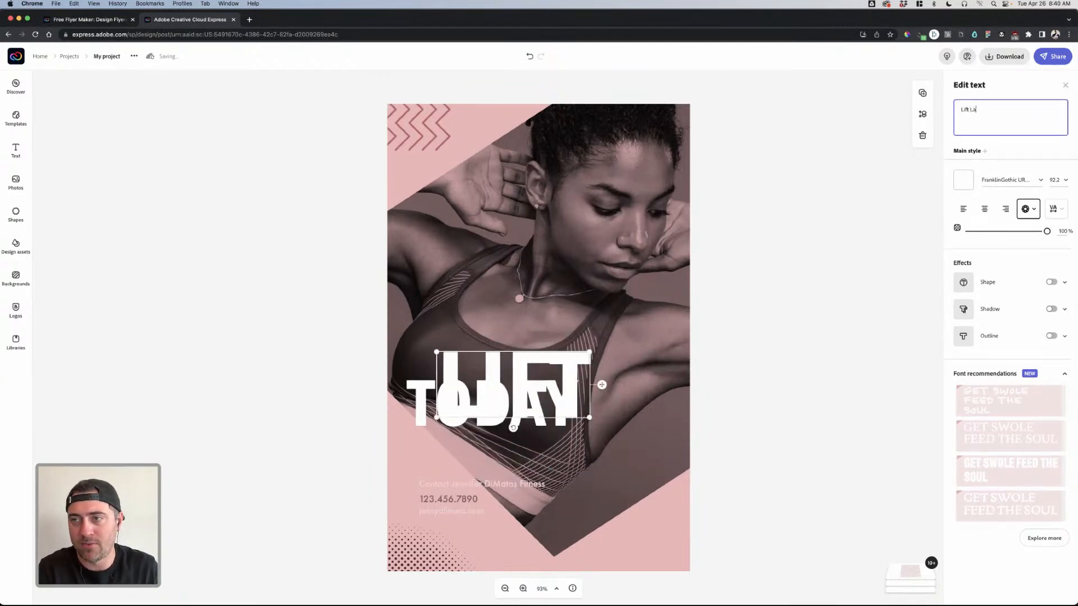
pyautogui.write('ugh Love')
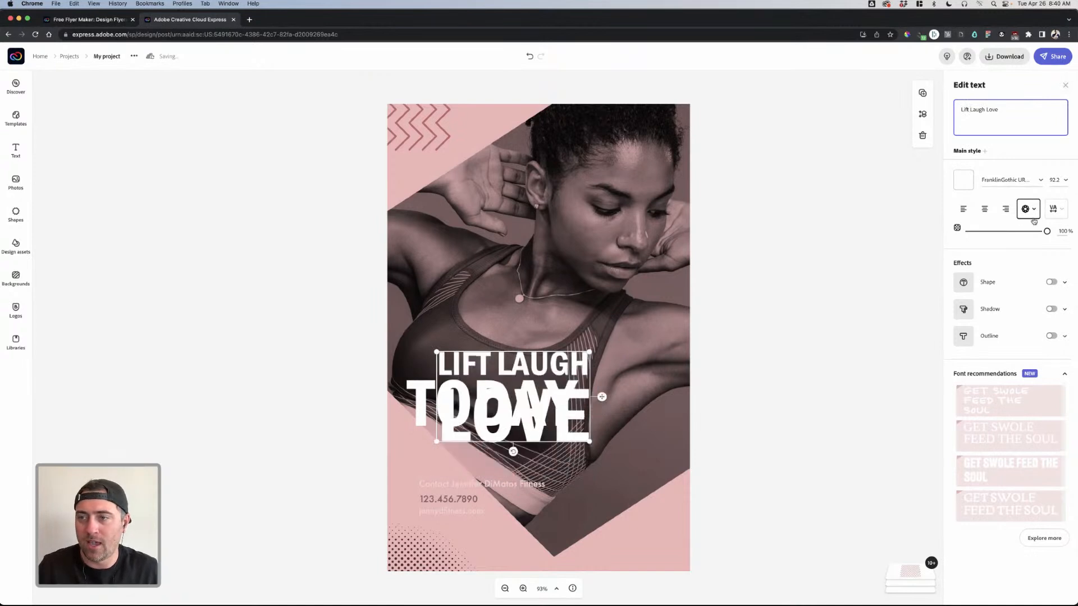
# - Curve the LIFT LAUGH LOVE text into a full circle and place it in the lower-right corner
pyautogui.click(1026, 212)
pyautogui.click(1008, 248)
pyautogui.moveTo(562, 365); pyautogui.dragTo(645, 511)
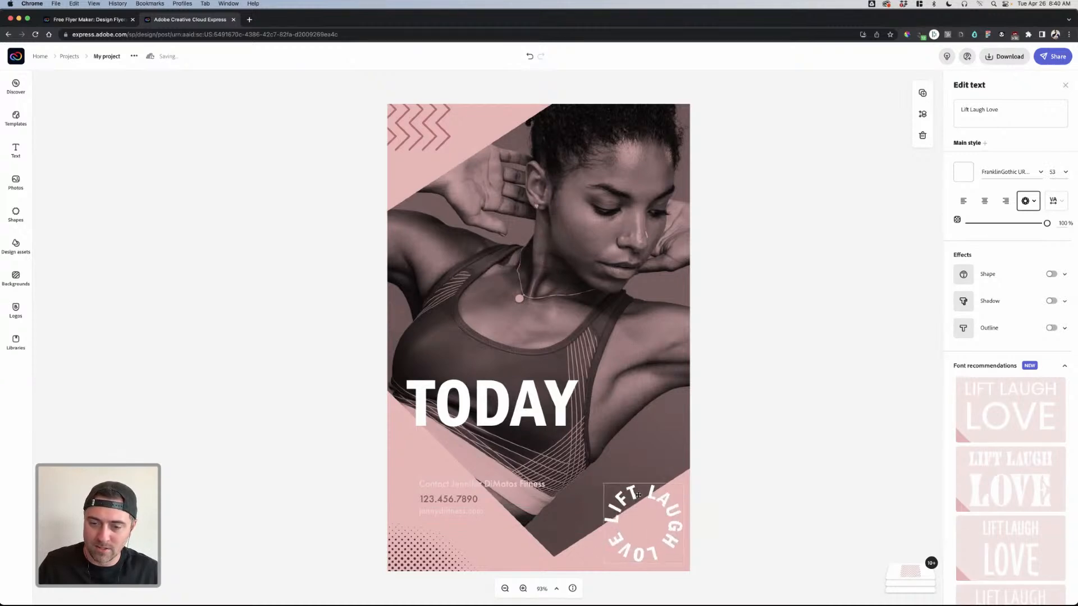
pyautogui.click(680, 486)
pyautogui.click(685, 488)
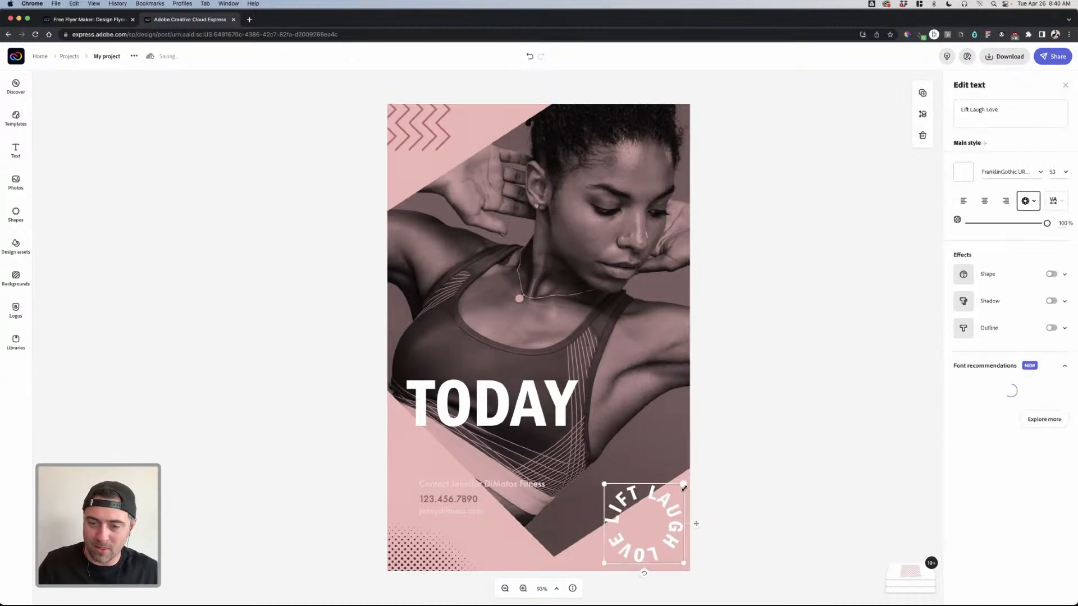
# - Enlarge the pink corner shape and shrink the circular text slightly to size 43.8
pyautogui.click(589, 551)
pyautogui.moveTo(589, 547); pyautogui.dragTo(563, 537)
pyautogui.moveTo(692, 439); pyautogui.dragTo(751, 402)
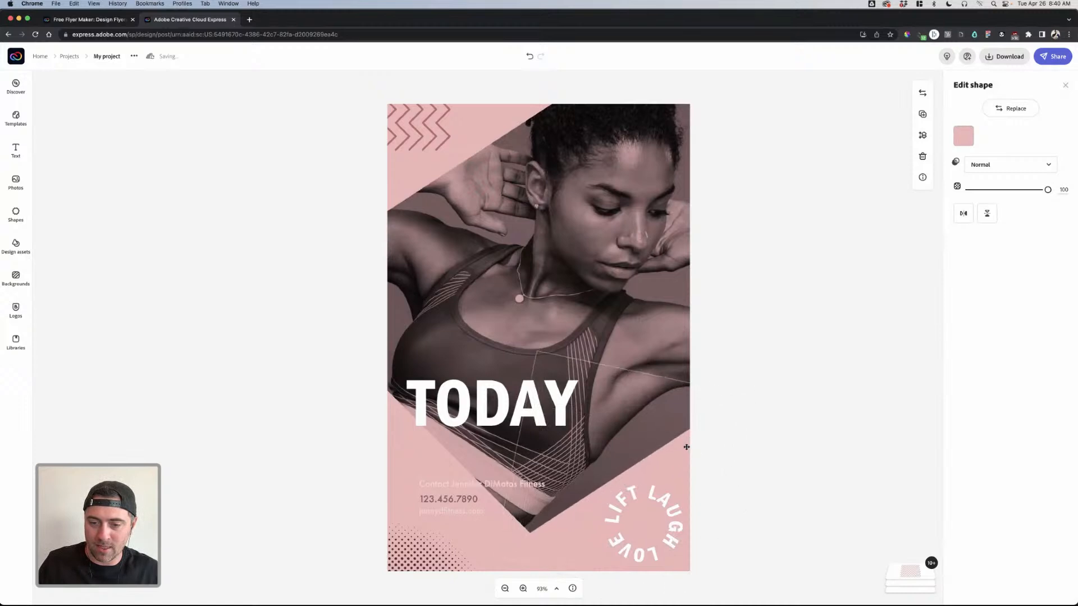
pyautogui.click(679, 488)
pyautogui.moveTo(679, 488); pyautogui.dragTo(664, 506)
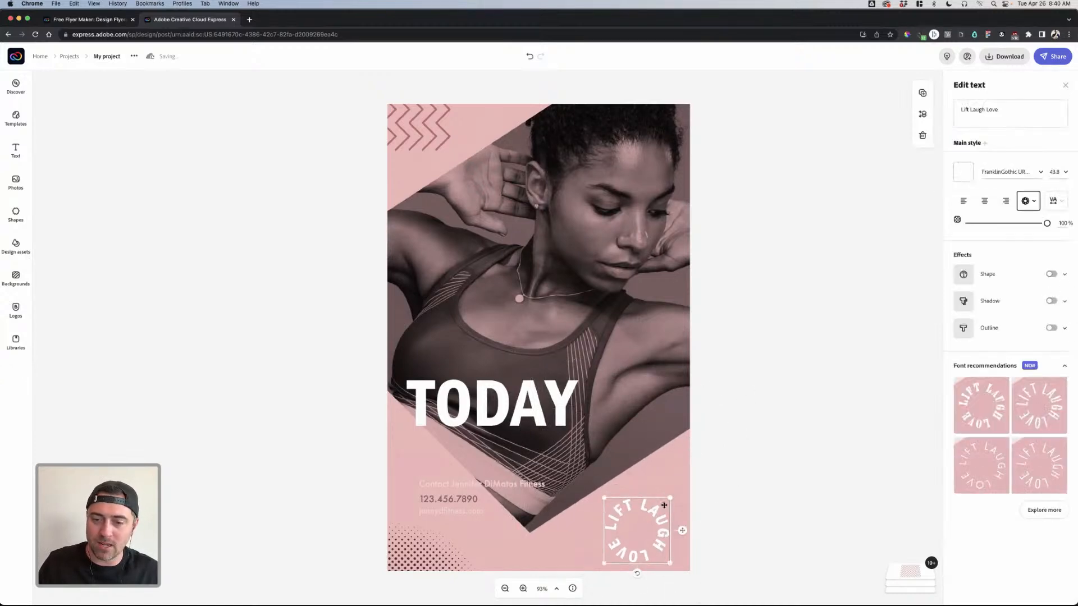
pyautogui.click(723, 486)
# - Search shapes for 'heart' and place one on the flyer's lower right
pyautogui.click(17, 215)
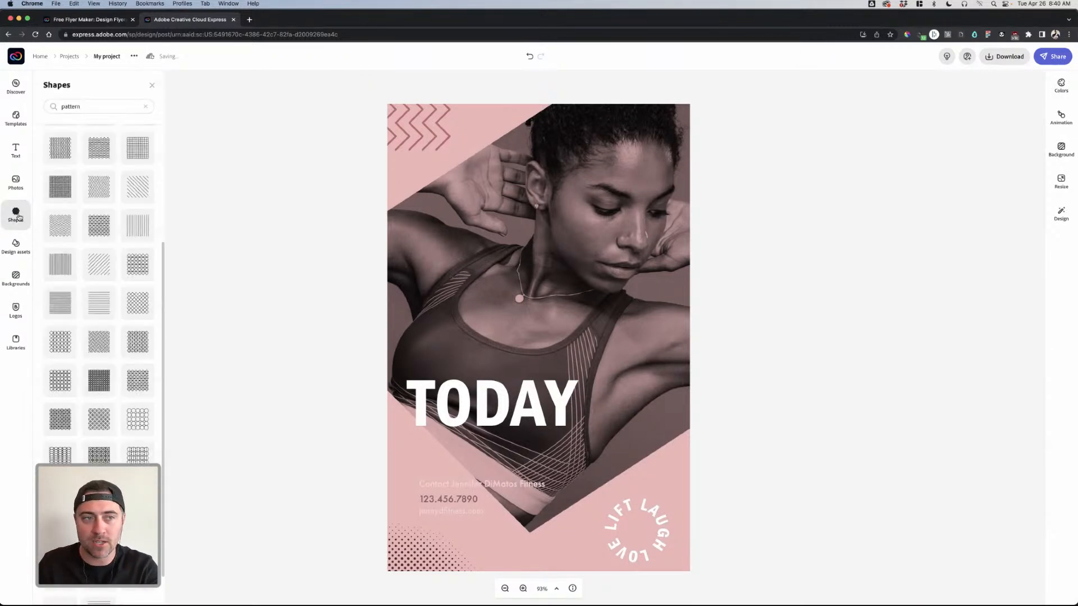
pyautogui.click(117, 106)
pyautogui.write('hea')
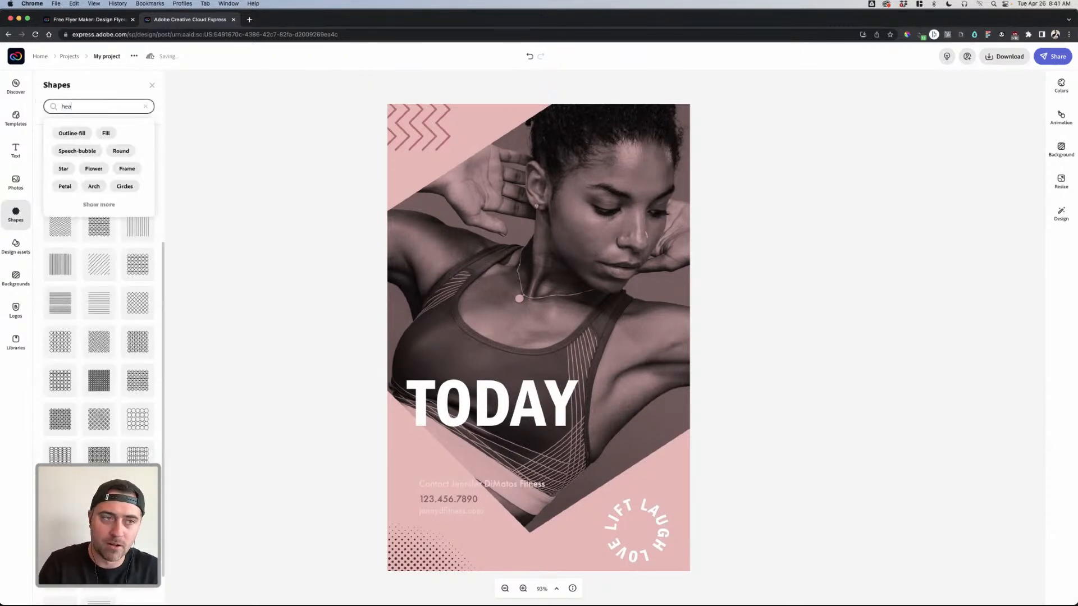
pyautogui.write('rt')
pyautogui.press('Return')
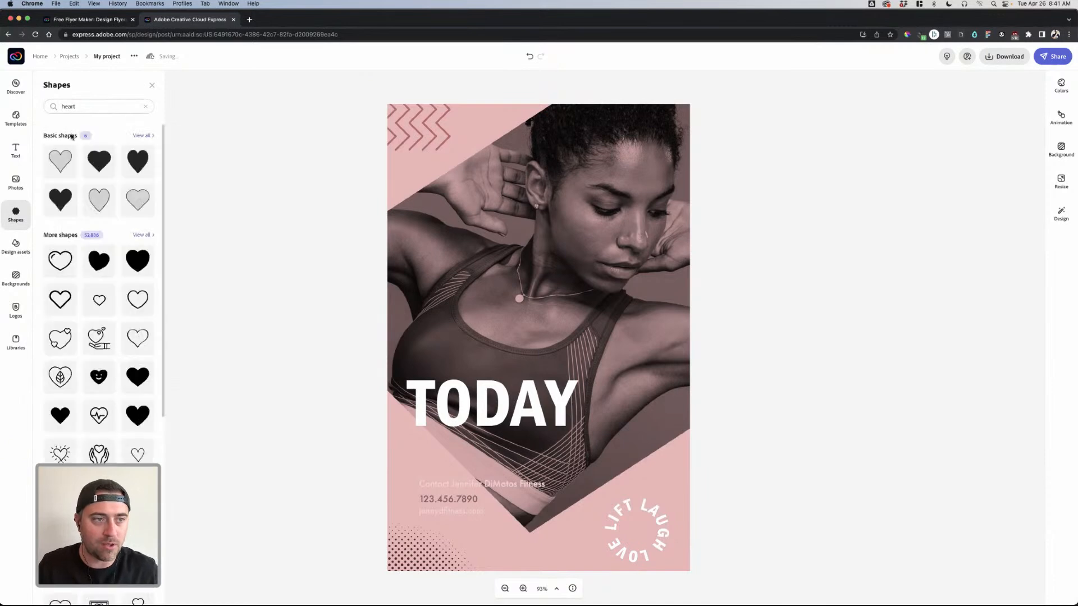
pyautogui.moveTo(99, 158); pyautogui.dragTo(639, 455)
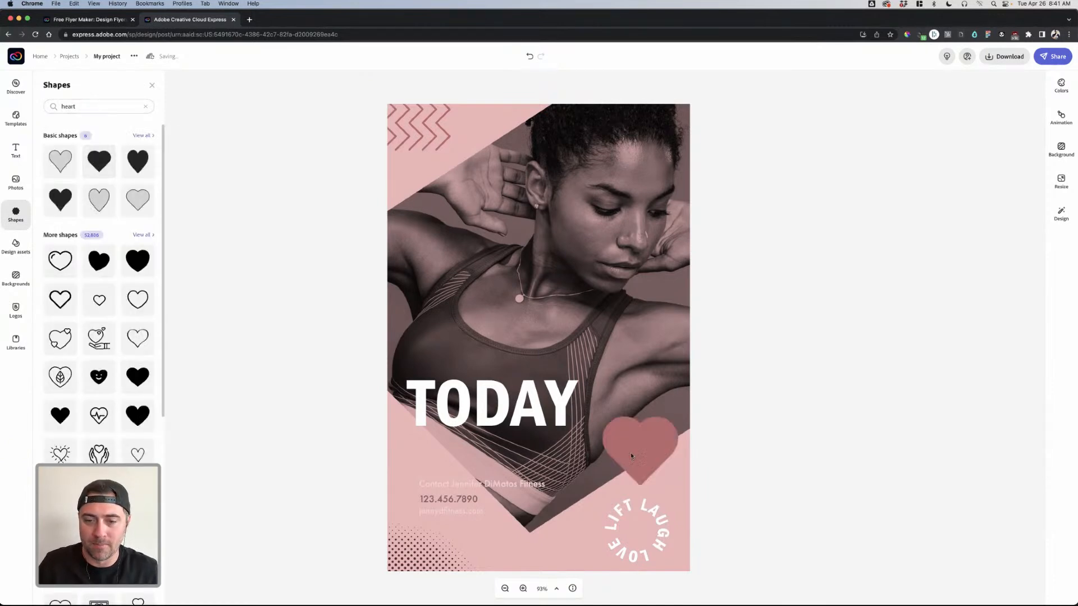
# - Make the heart white, shrink it into the circular text, and centre it vertically there
pyautogui.click(963, 136)
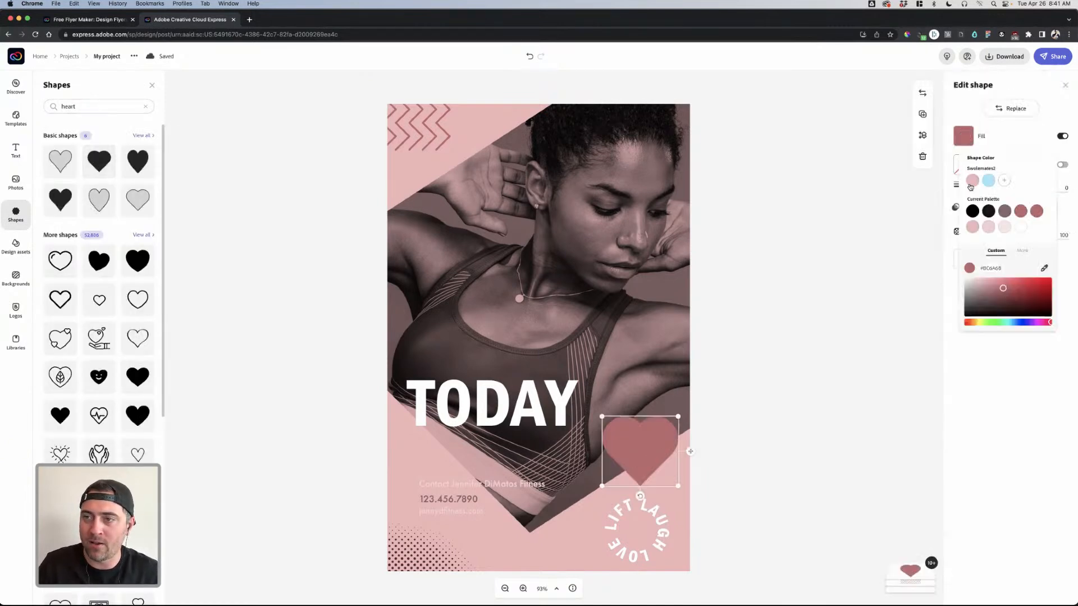
pyautogui.click(1021, 227)
pyautogui.click(661, 432)
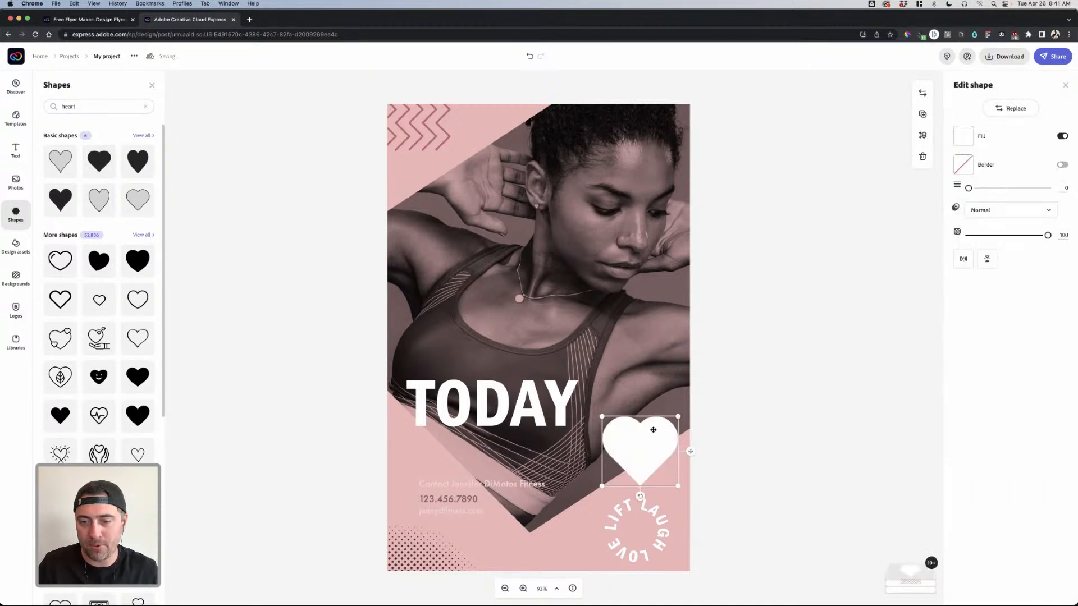
pyautogui.moveTo(673, 418); pyautogui.dragTo(639, 531)
pyautogui.moveTo(633, 530); pyautogui.dragTo(638, 533)
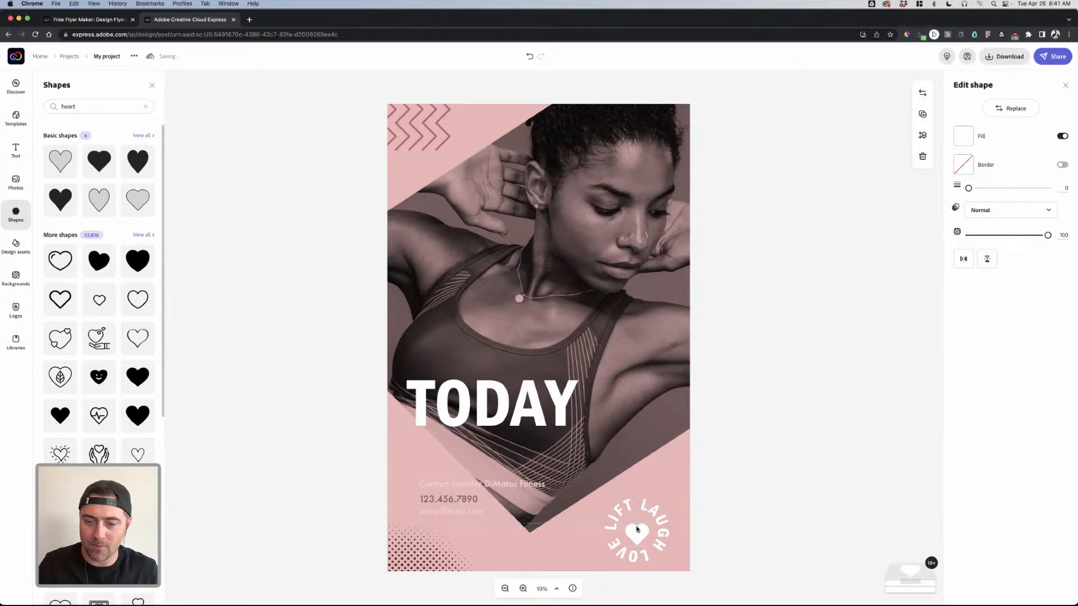
pyautogui.keyDown('shift'); pyautogui.click(652, 508); pyautogui.keyUp('shift')
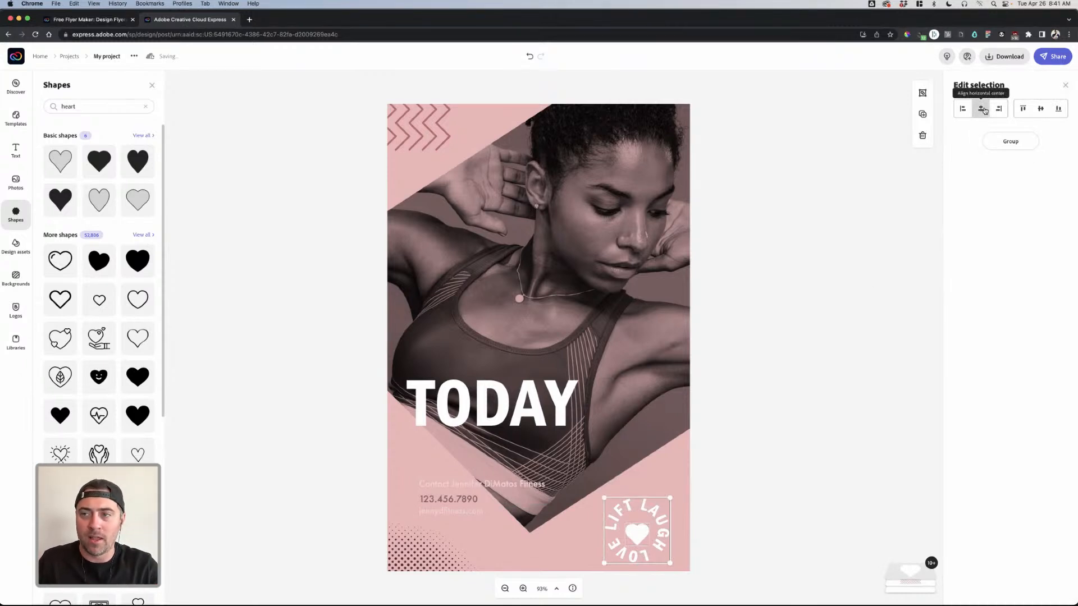
pyautogui.click(1041, 108)
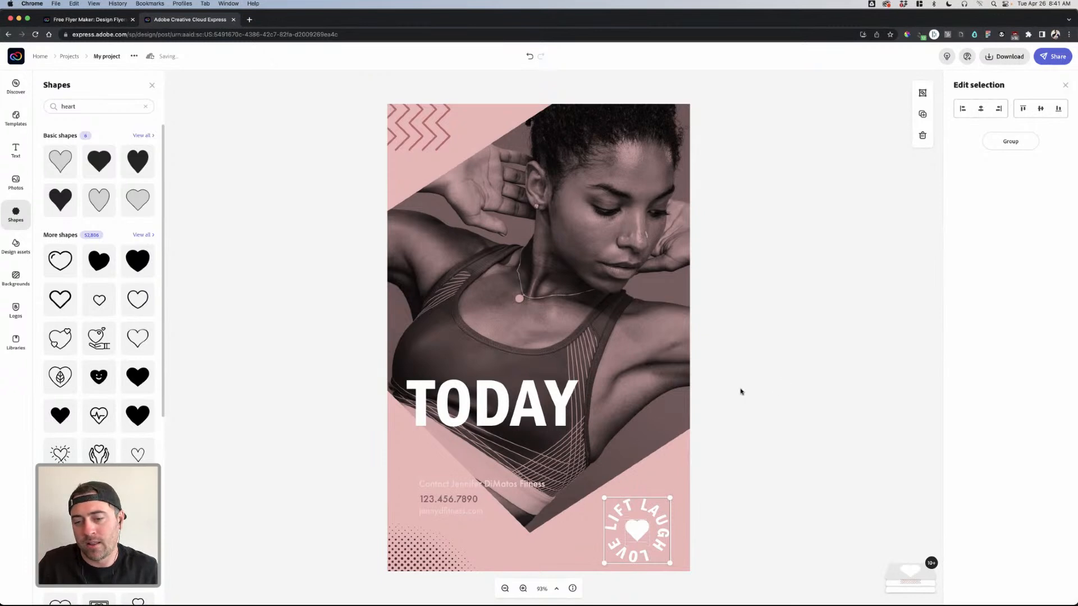
pyautogui.click(660, 564)
# - Nudge the badge's heart two steps lower with the down arrow key
pyautogui.click(671, 530)
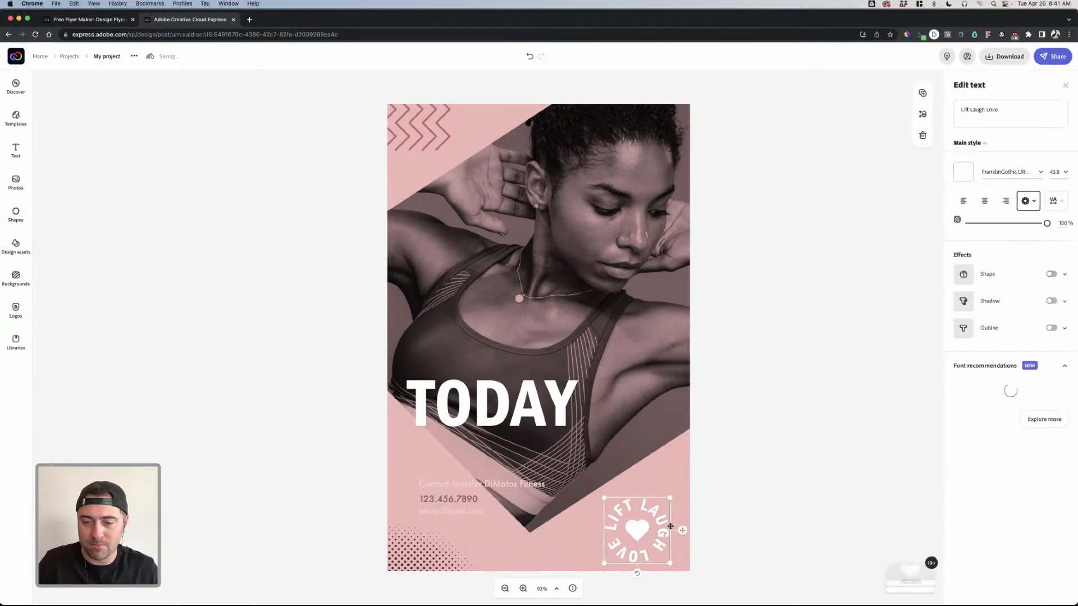
pyautogui.click(648, 528)
pyautogui.click(657, 511)
pyautogui.click(762, 503)
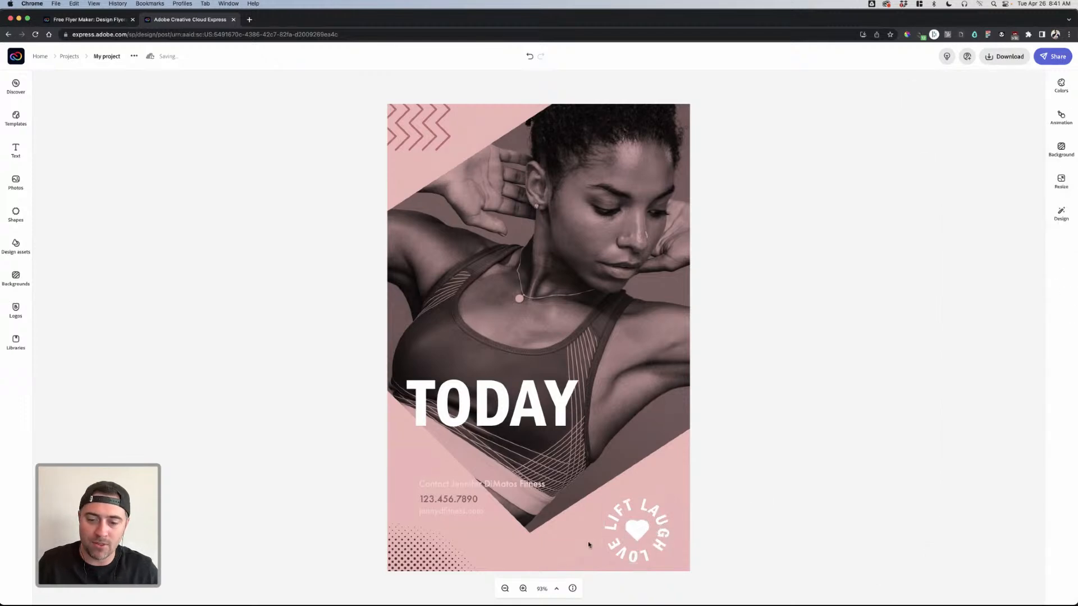
pyautogui.click(636, 538)
pyautogui.click(748, 483)
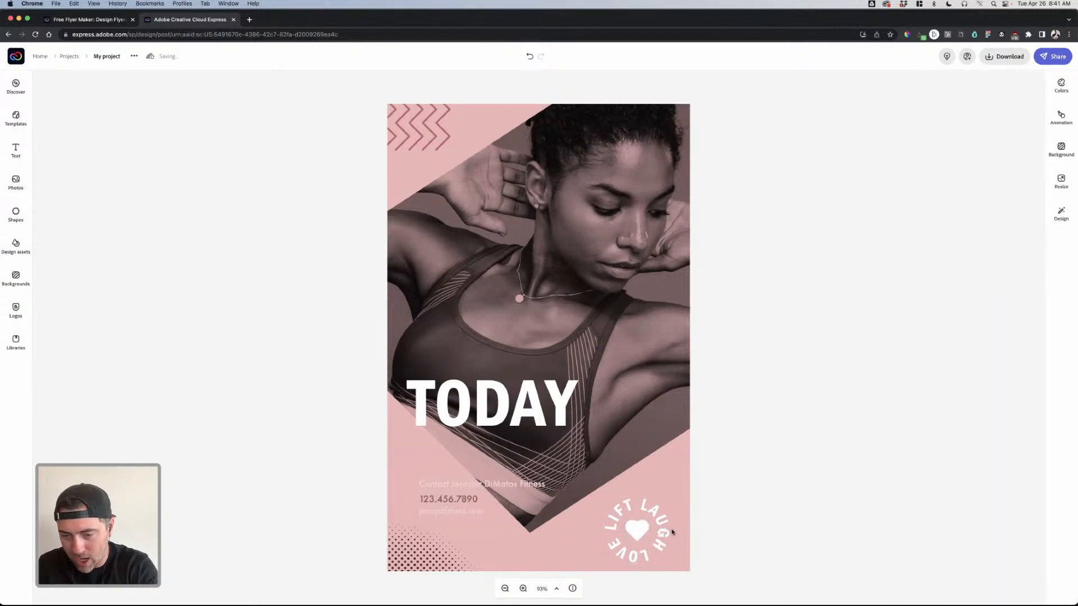
pyautogui.click(640, 535)
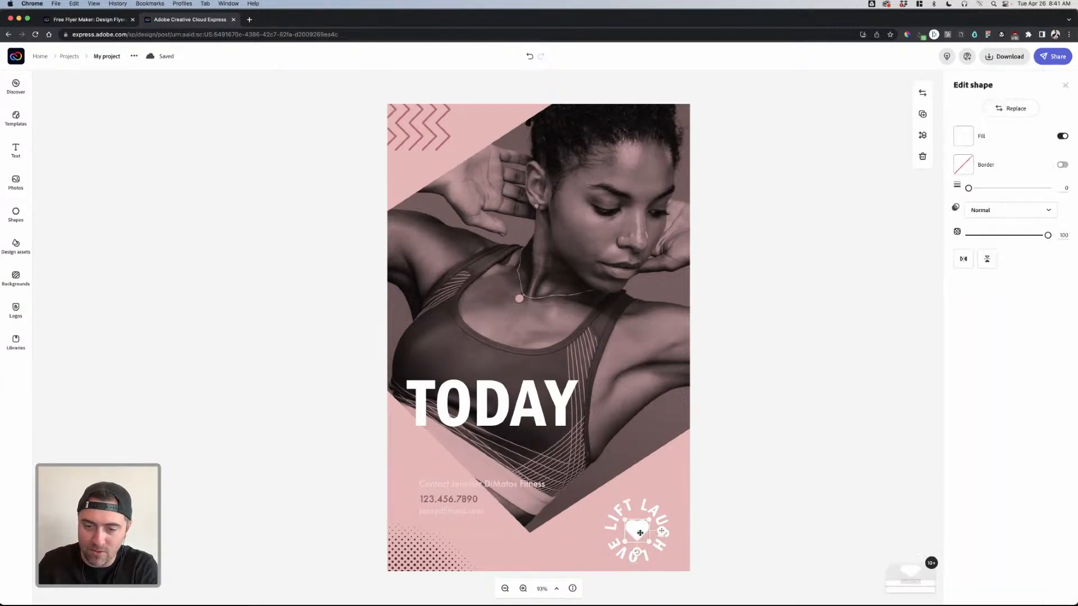
pyautogui.click(718, 515)
pyautogui.click(638, 538)
pyautogui.click(640, 535)
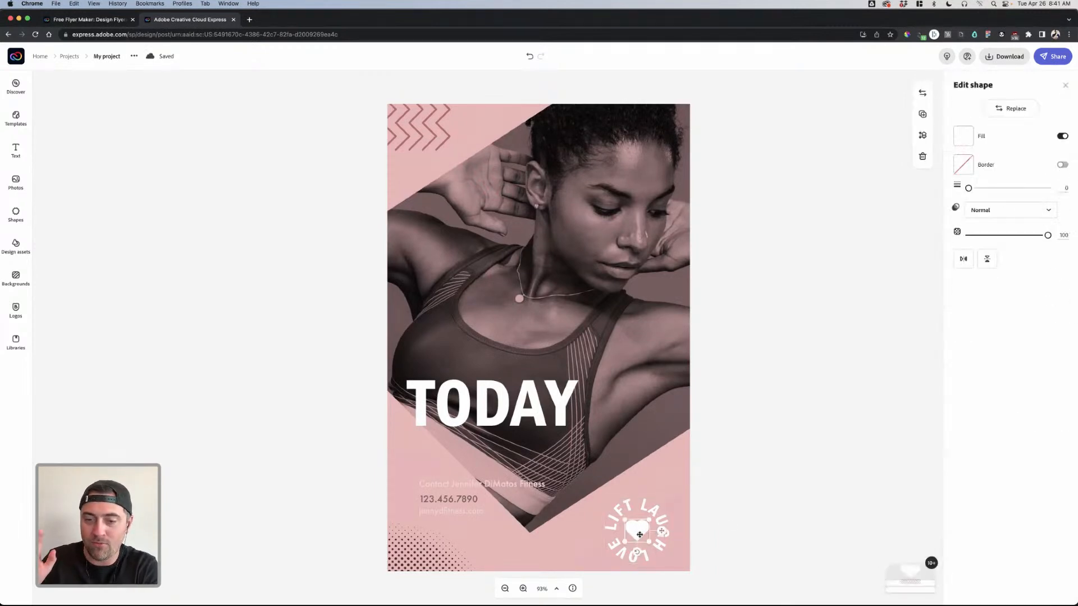
pyautogui.press('Down')
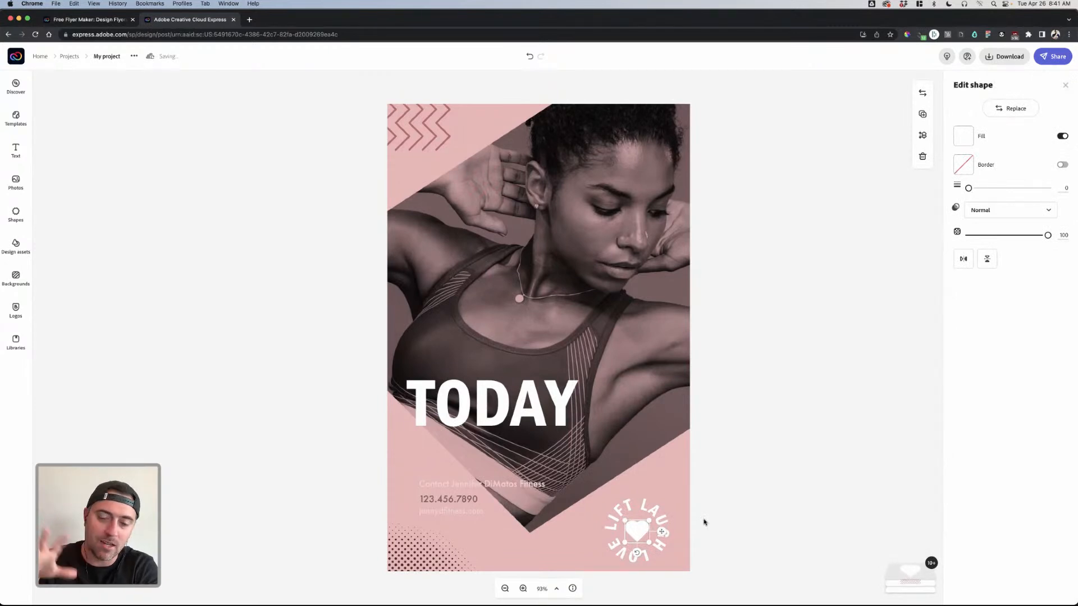
pyautogui.press('Down')
pyautogui.click(704, 524)
pyautogui.click(642, 538)
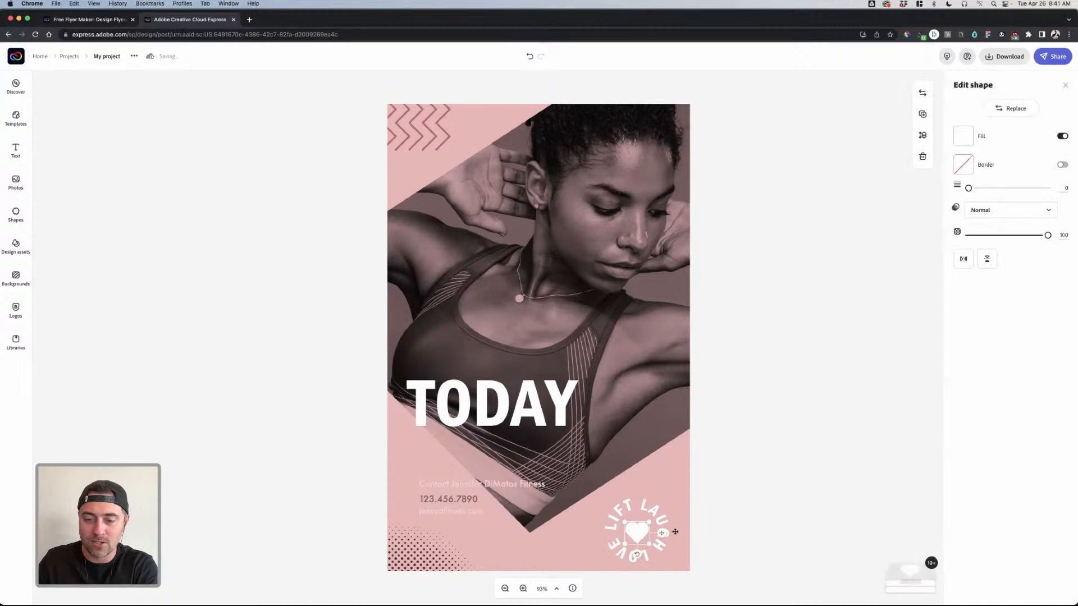
pyautogui.click(711, 531)
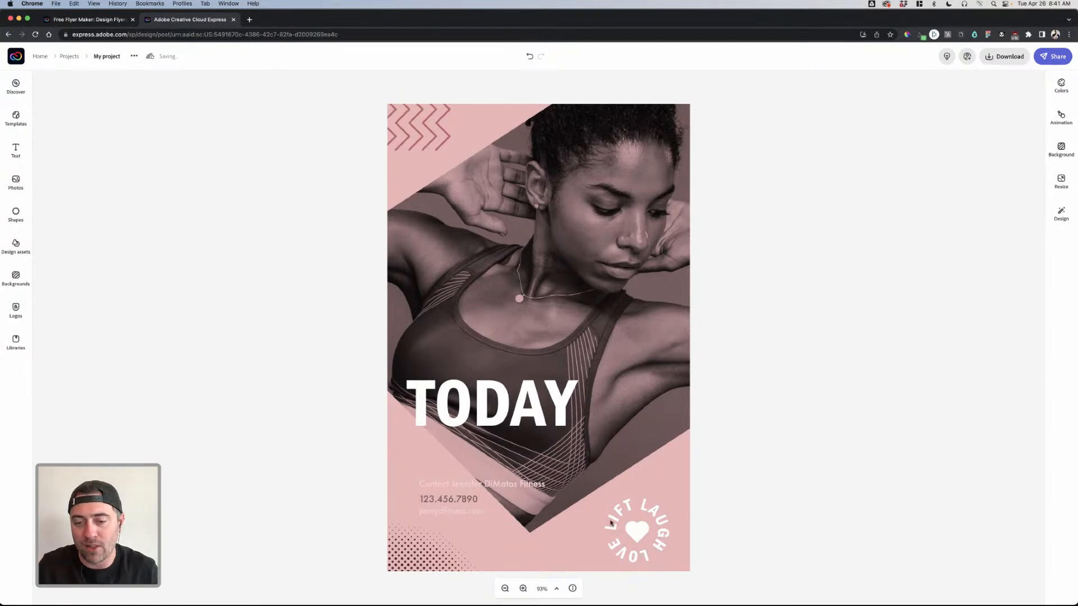
pyautogui.click(486, 397)
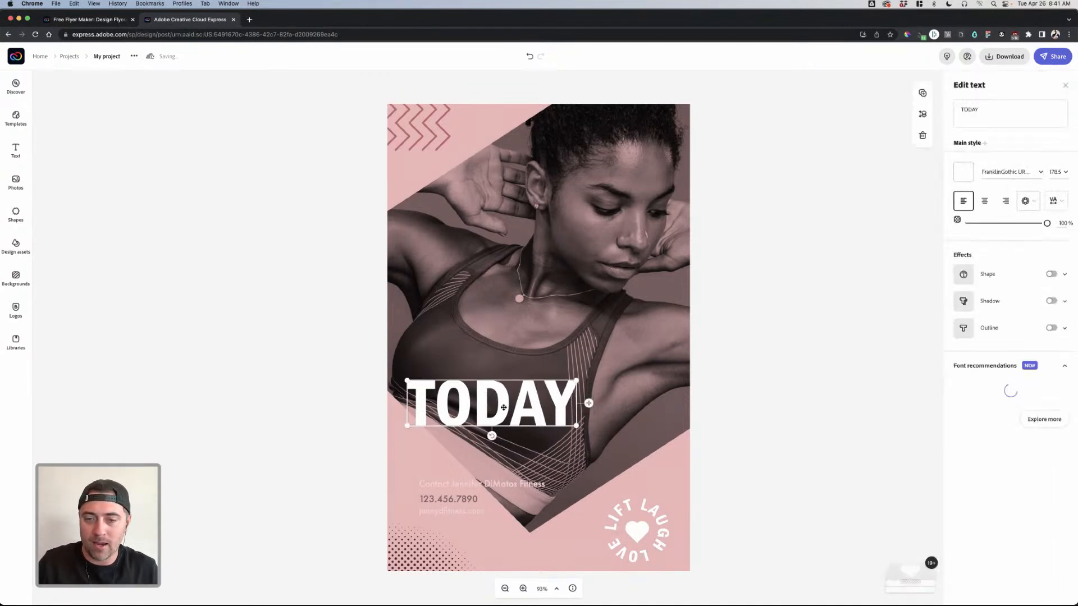
# - Replace the website line at the bottom with the contact e-mail address
pyautogui.click(470, 482)
pyautogui.click(461, 486)
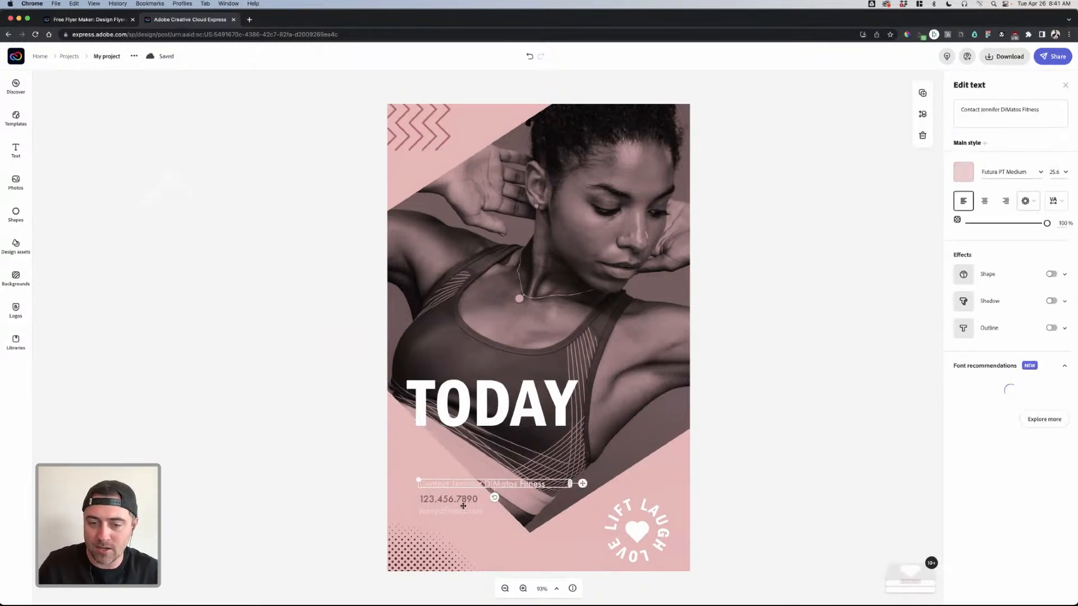
pyautogui.keyDown('shift'); pyautogui.click(459, 513); pyautogui.keyUp('shift')
pyautogui.click(768, 434)
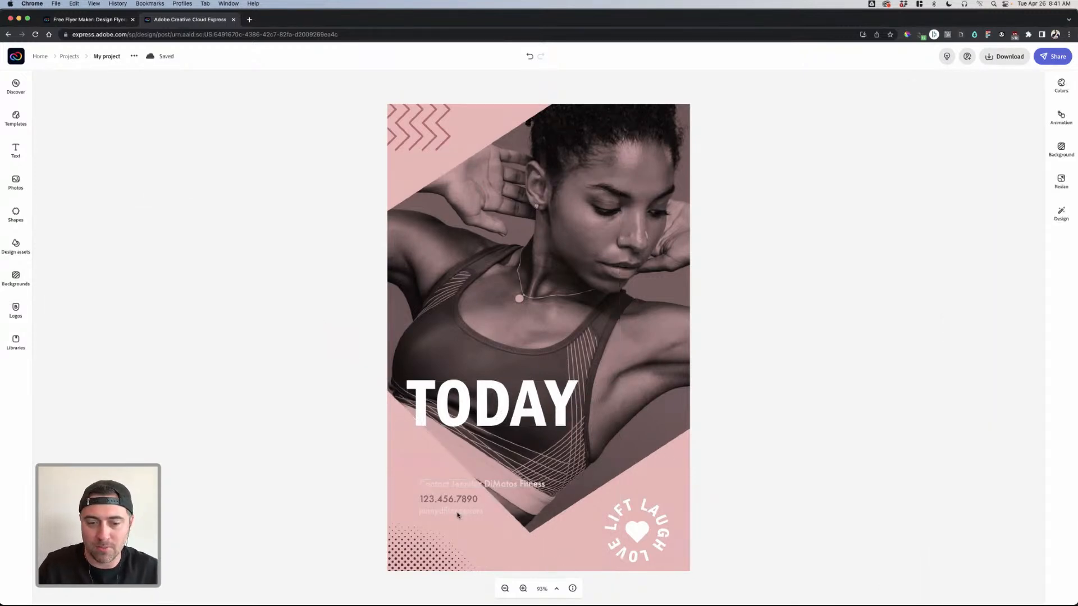
pyautogui.click(458, 513)
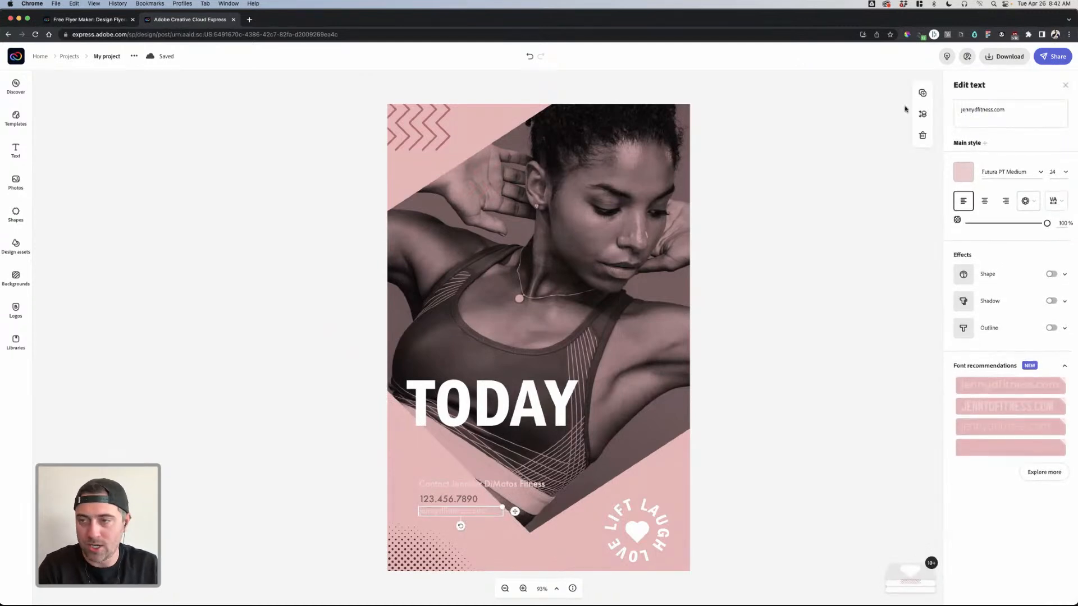
pyautogui.moveTo(992, 109); pyautogui.dragTo(977, 110)
pyautogui.write('@swole')
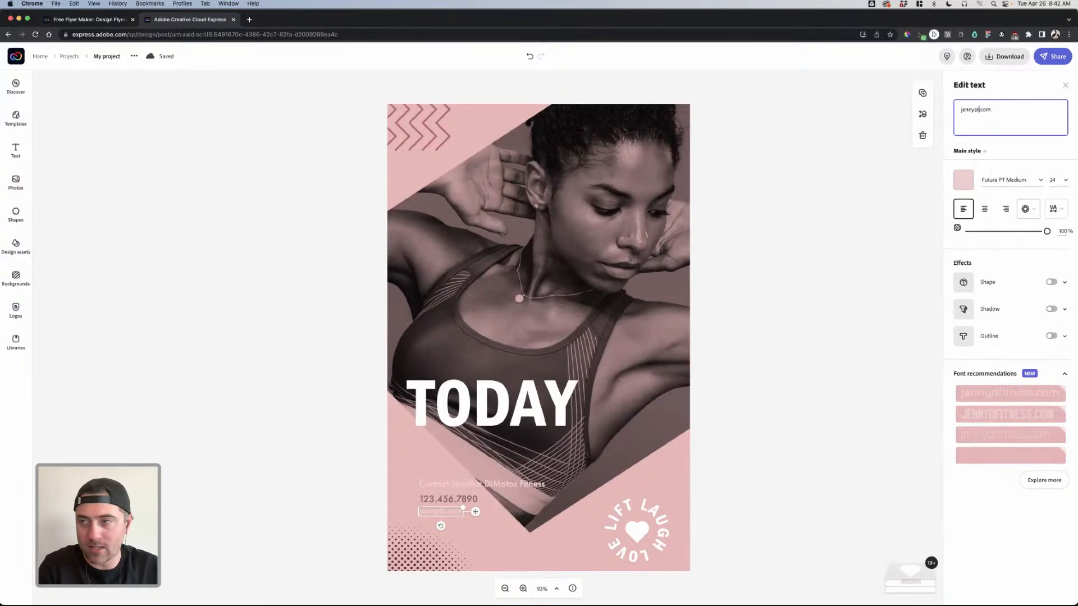
pyautogui.write('mates')
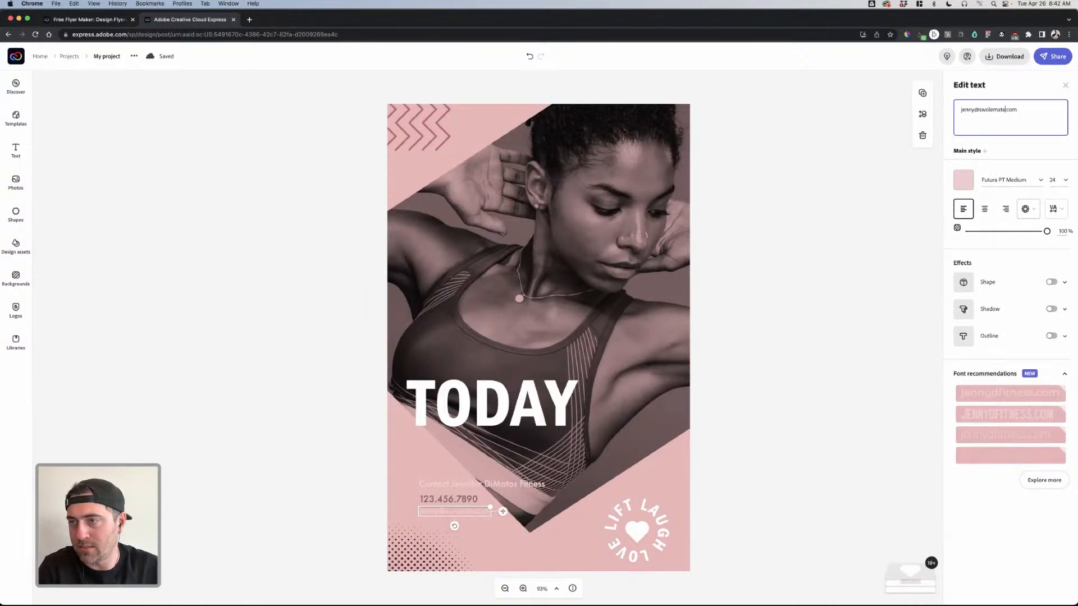
# - Make the e-mail text black and set it in FranklinGothic URW
pyautogui.click(963, 180)
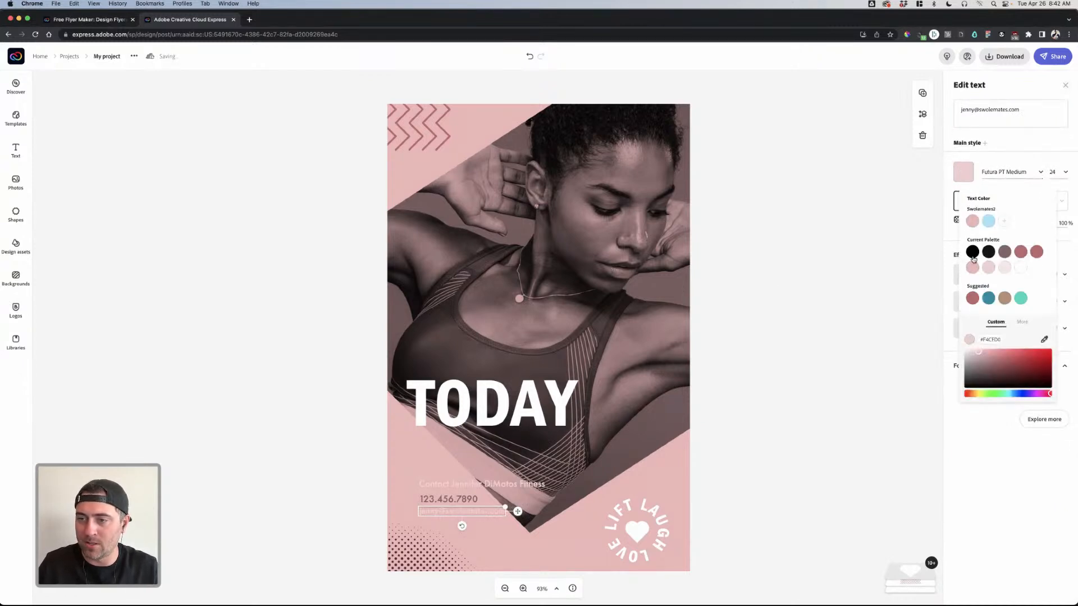
pyautogui.click(974, 253)
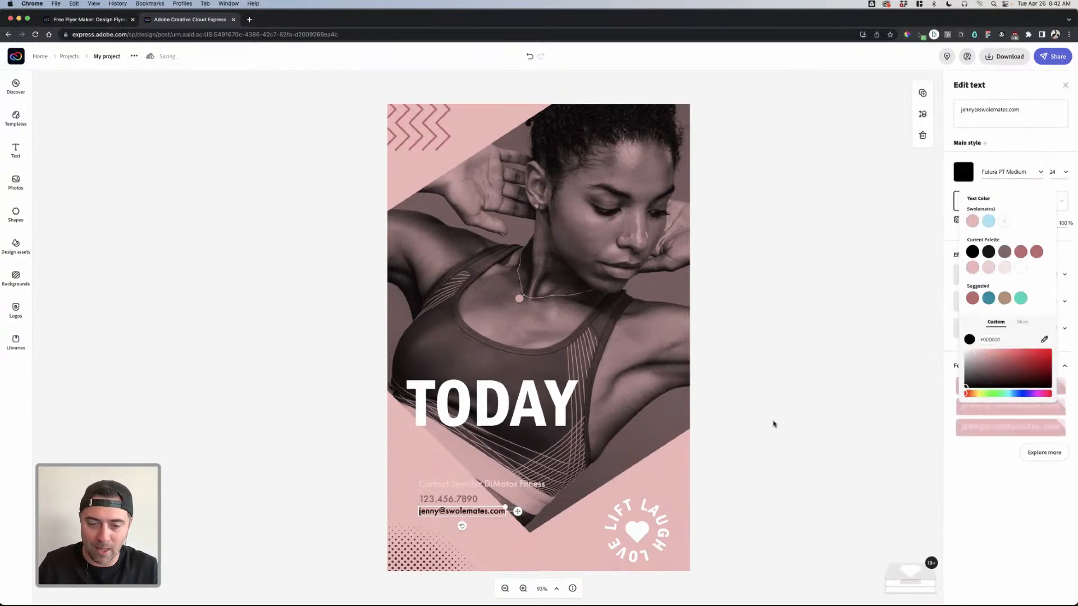
pyautogui.click(999, 171)
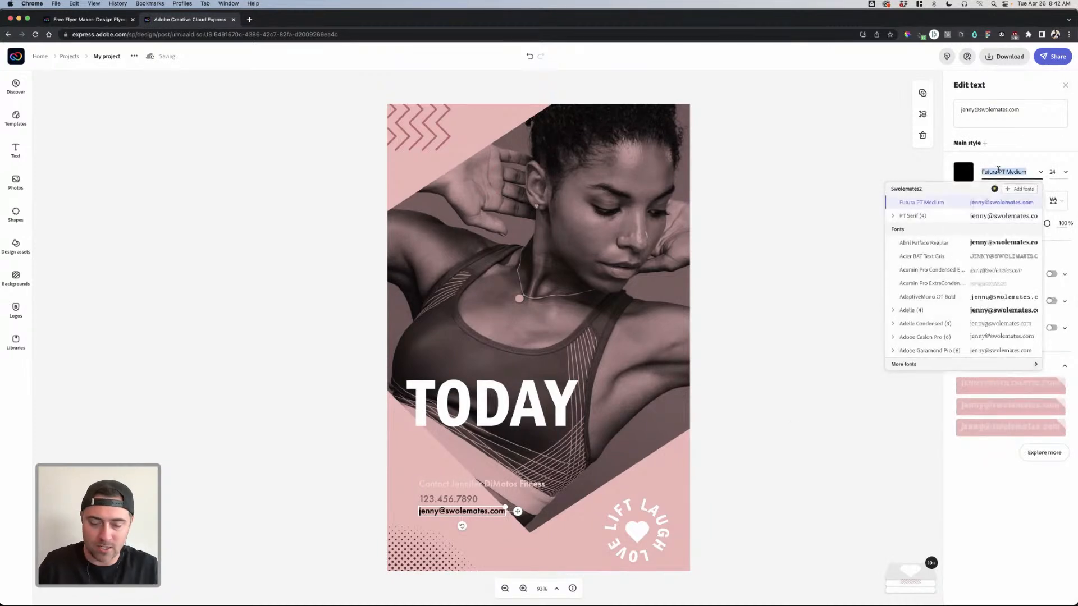
pyautogui.write('franklin')
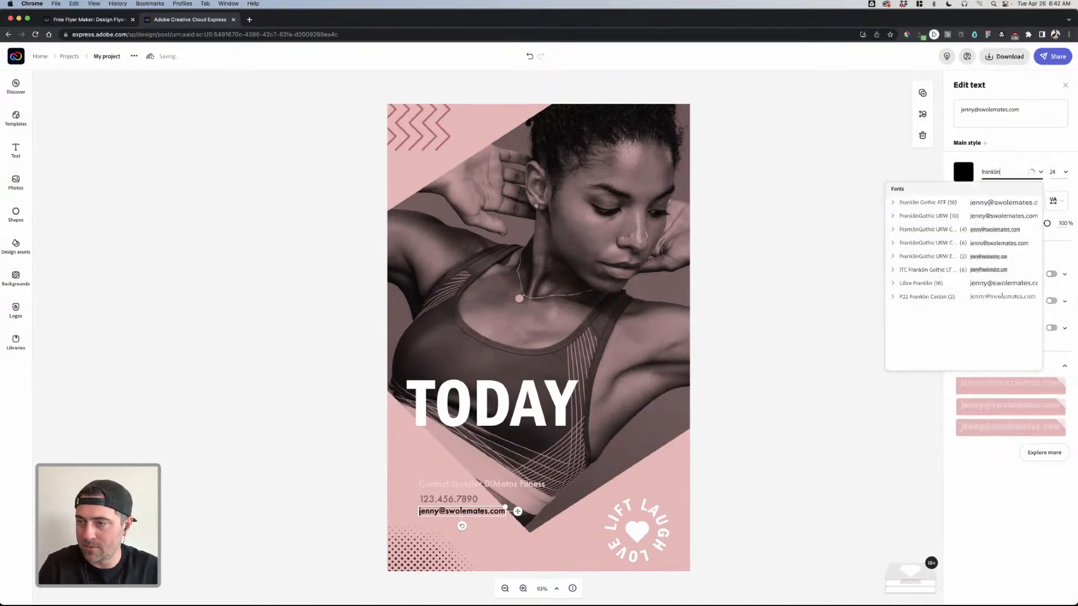
pyautogui.click(923, 215)
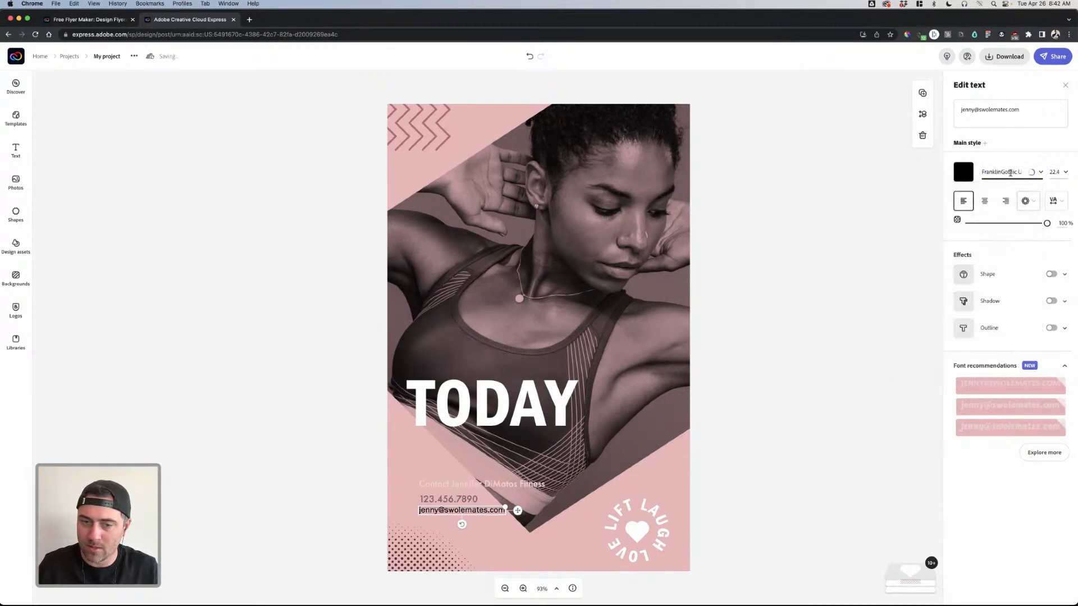
pyautogui.click(457, 504)
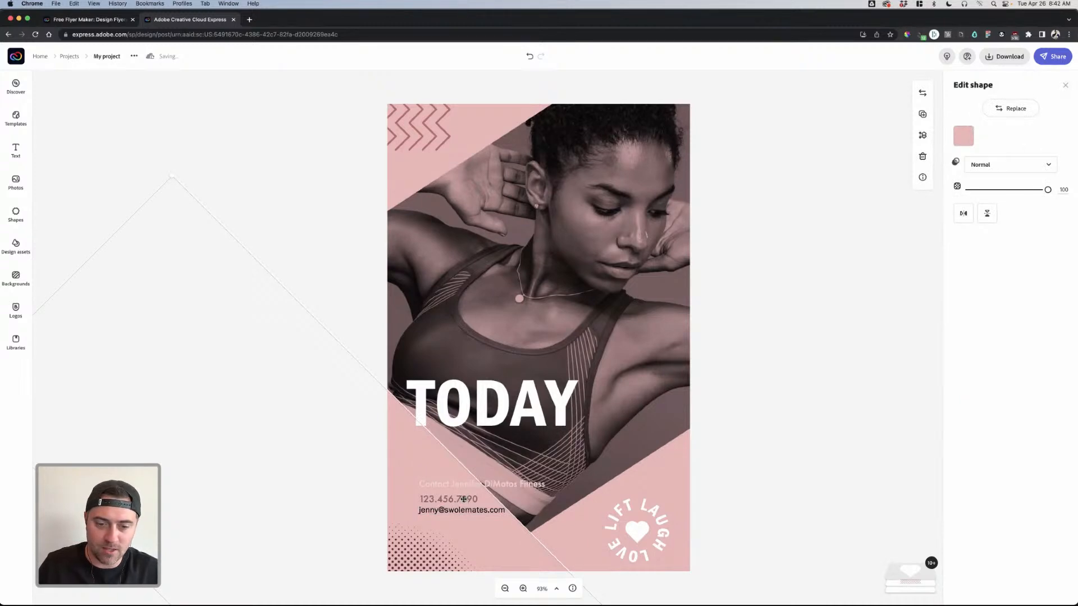
# - Make the phone number black in FranklinGothic URW Book
pyautogui.click(463, 499)
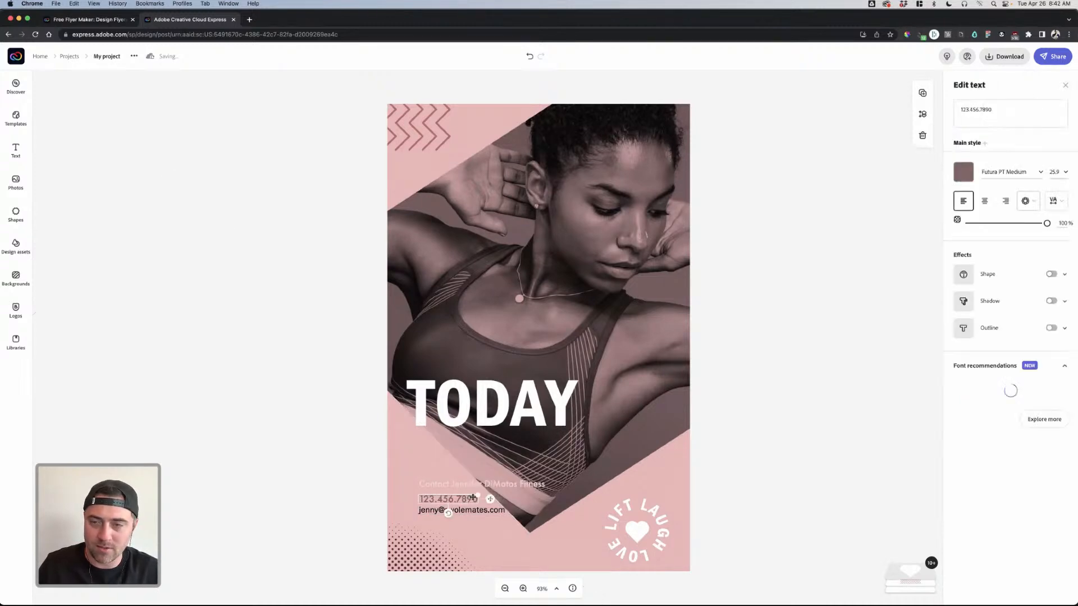
pyautogui.click(968, 176)
pyautogui.click(972, 247)
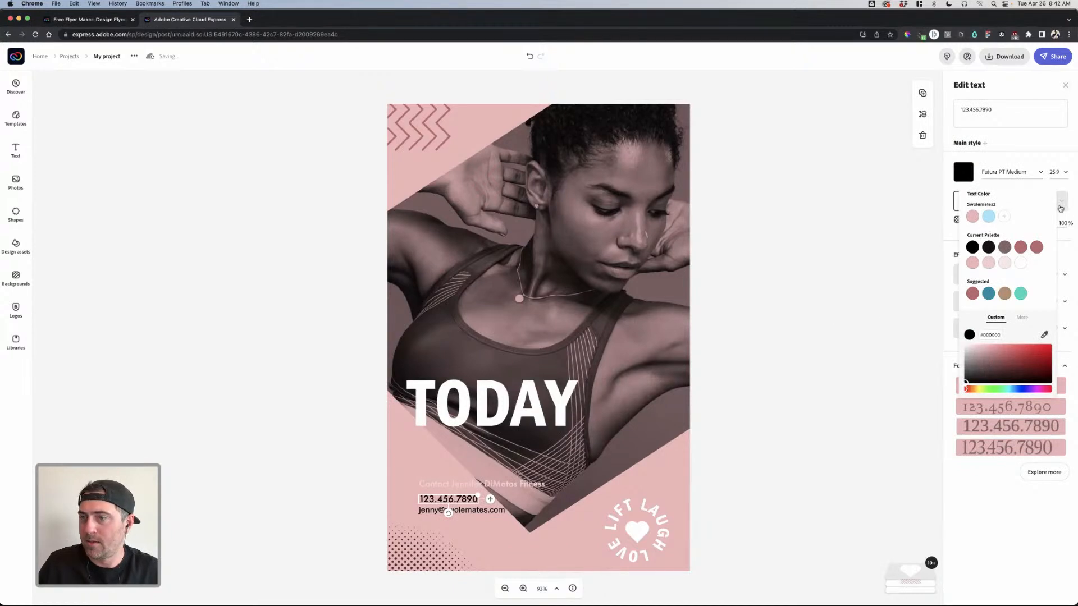
pyautogui.click(1003, 172)
pyautogui.write('fra')
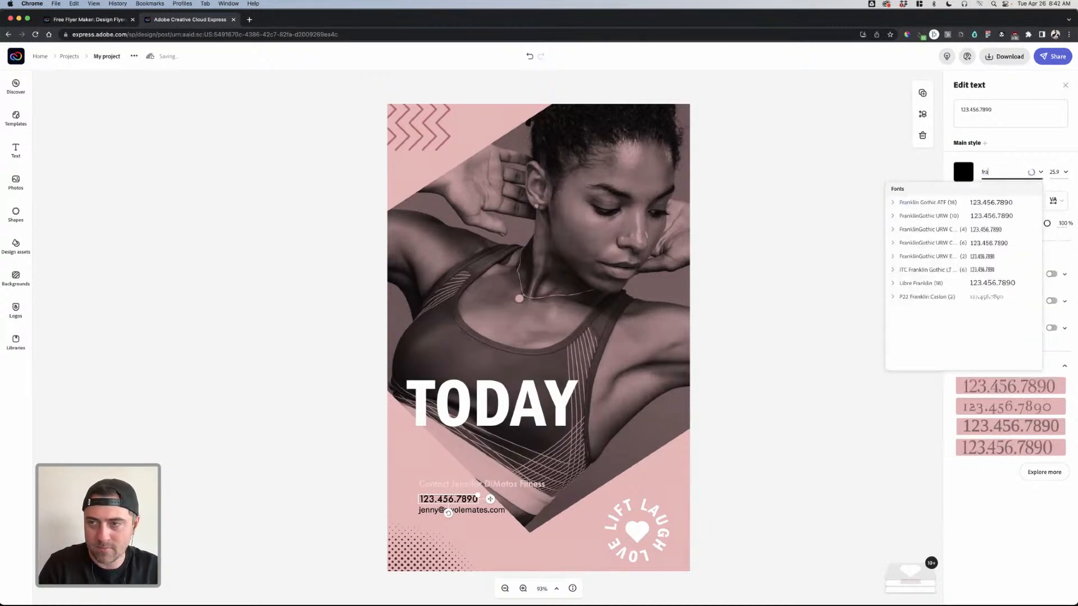
pyautogui.click(918, 217)
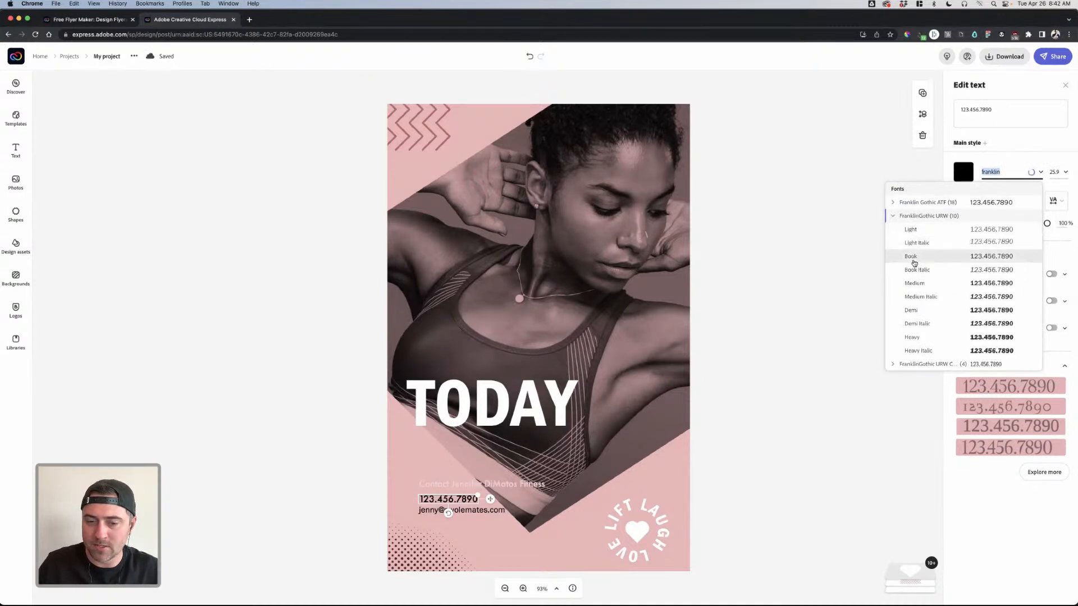
pyautogui.click(914, 260)
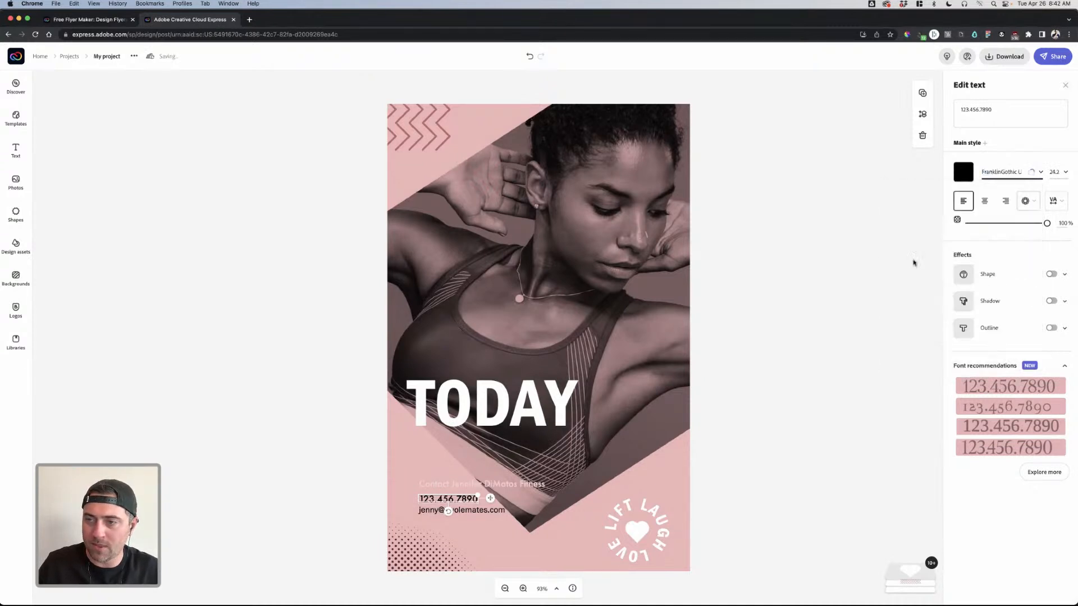
# - Set the contact line to FranklinGothic URW Medium in white
pyautogui.click(480, 503)
pyautogui.click(476, 486)
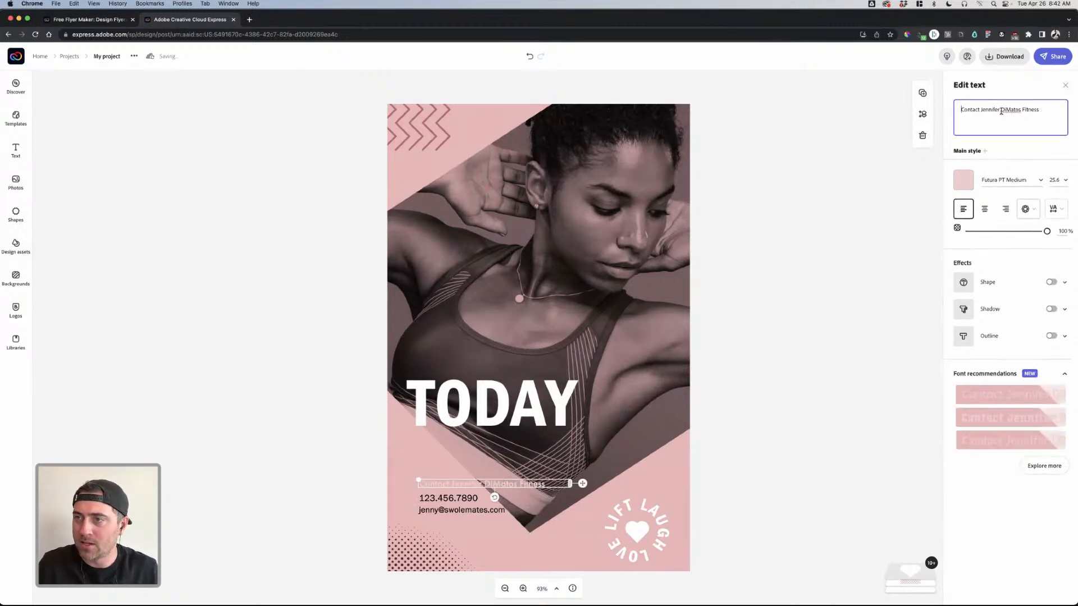
pyautogui.click(1003, 183)
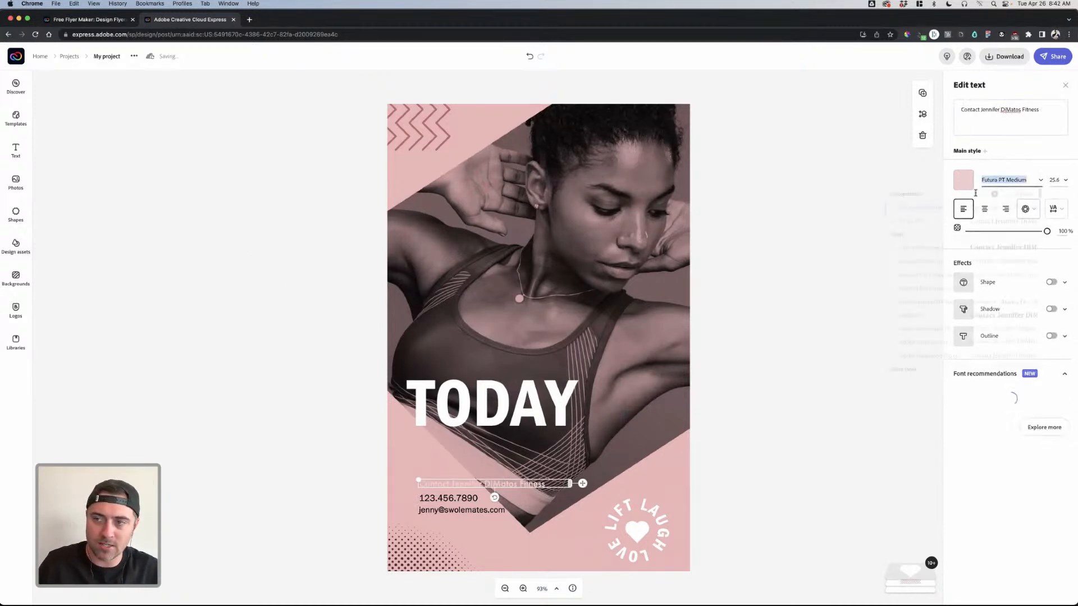
pyautogui.write('franklin')
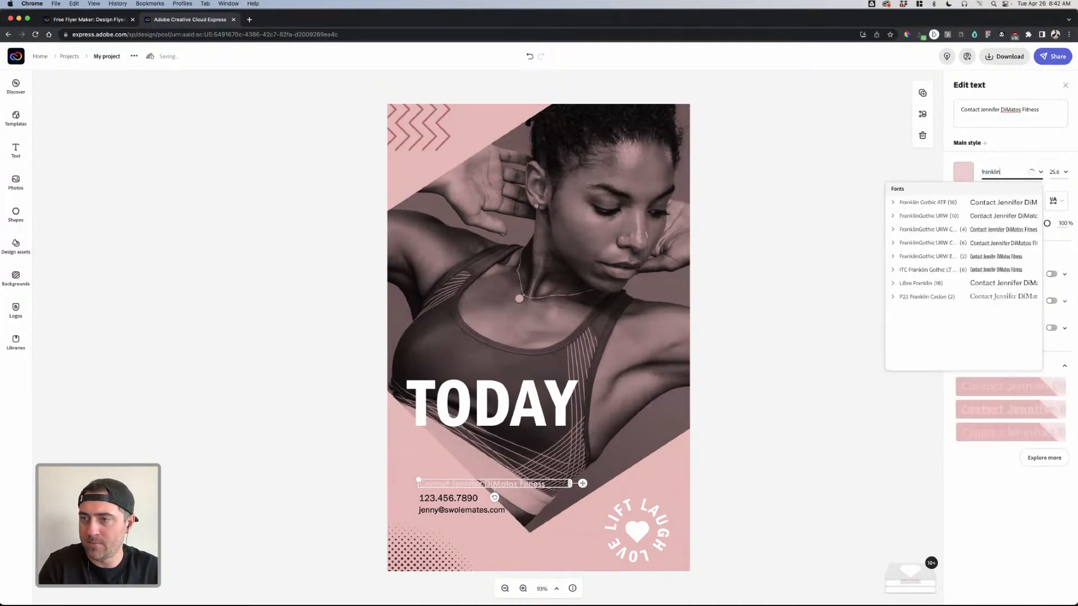
pyautogui.click(899, 242)
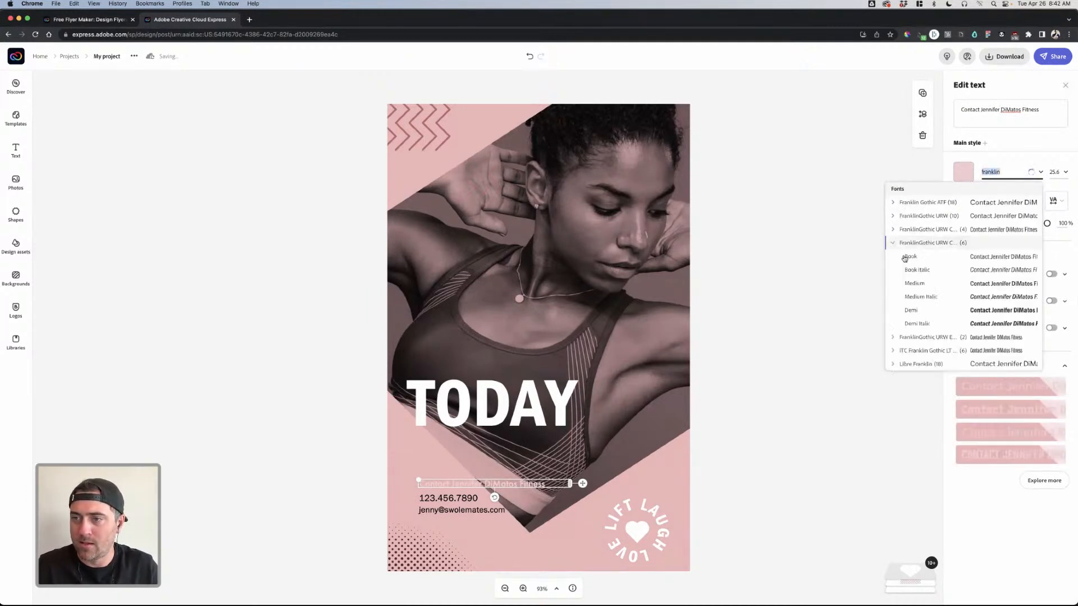
pyautogui.click(916, 284)
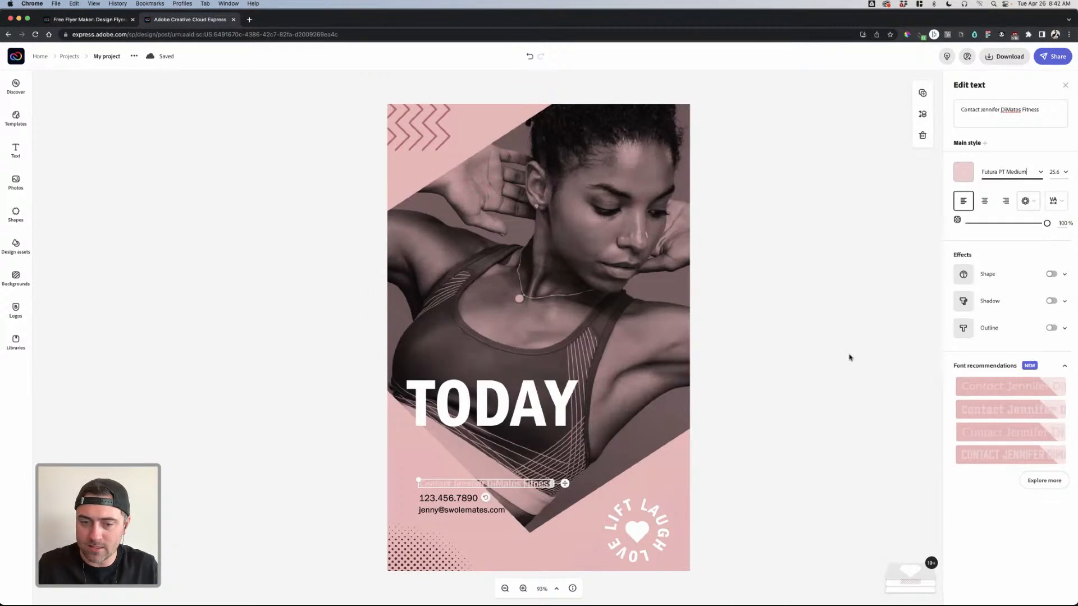
pyautogui.click(963, 172)
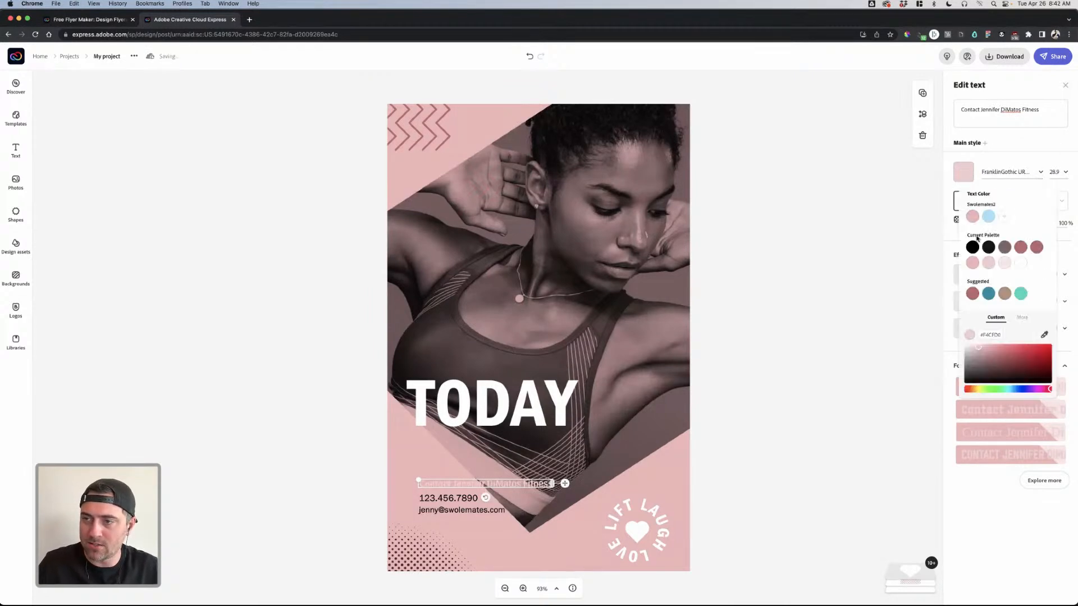
pyautogui.click(1020, 262)
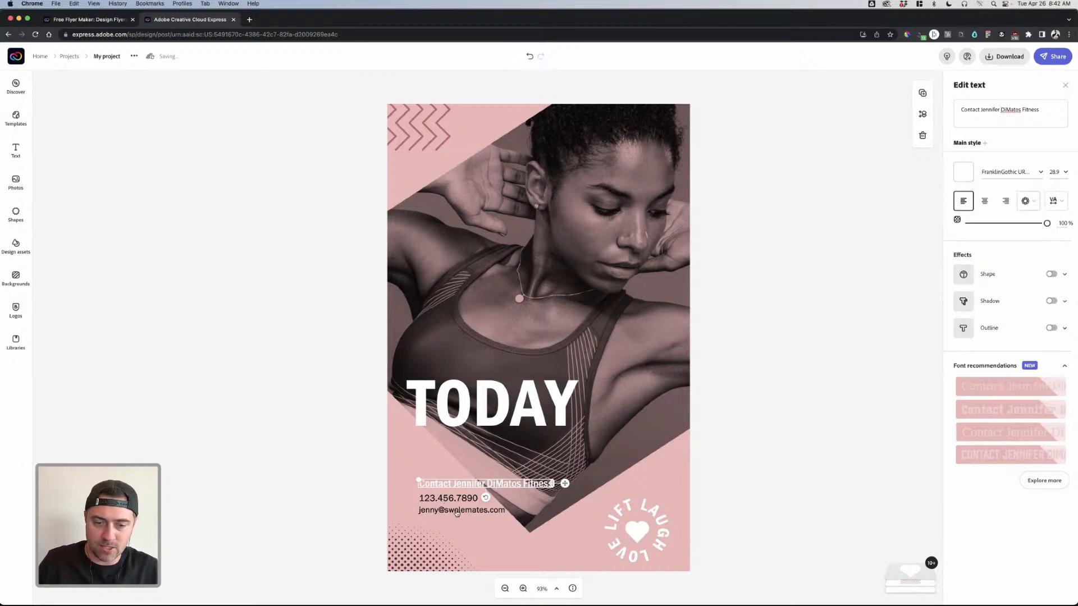
# - Turn the phone number and email address dark grey (#373737)
pyautogui.click(448, 498)
pyautogui.click(964, 172)
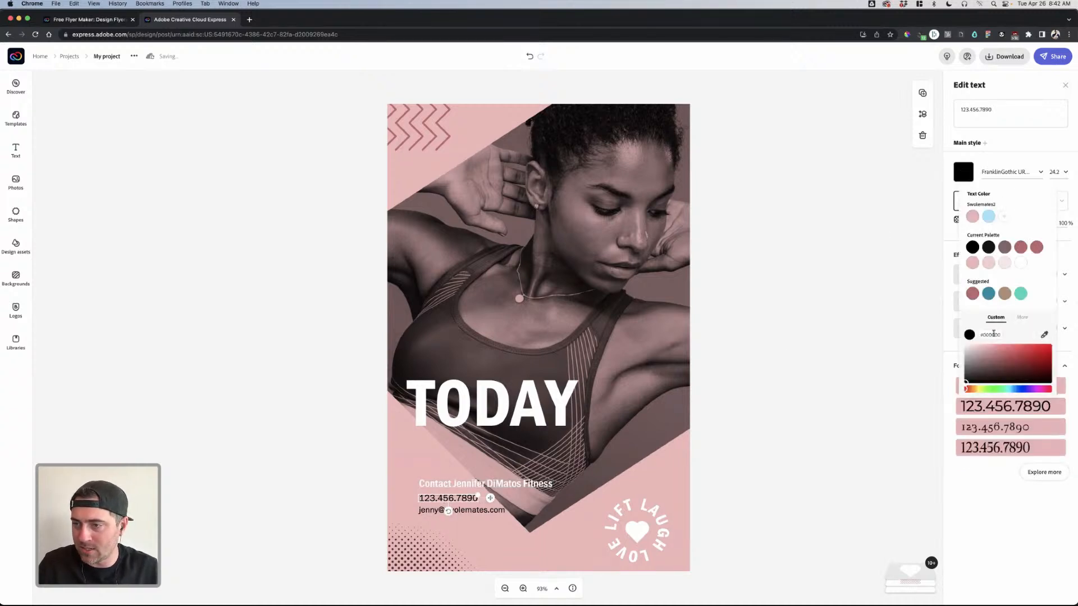
pyautogui.moveTo(979, 366); pyautogui.dragTo(963, 376)
pyautogui.click(810, 390)
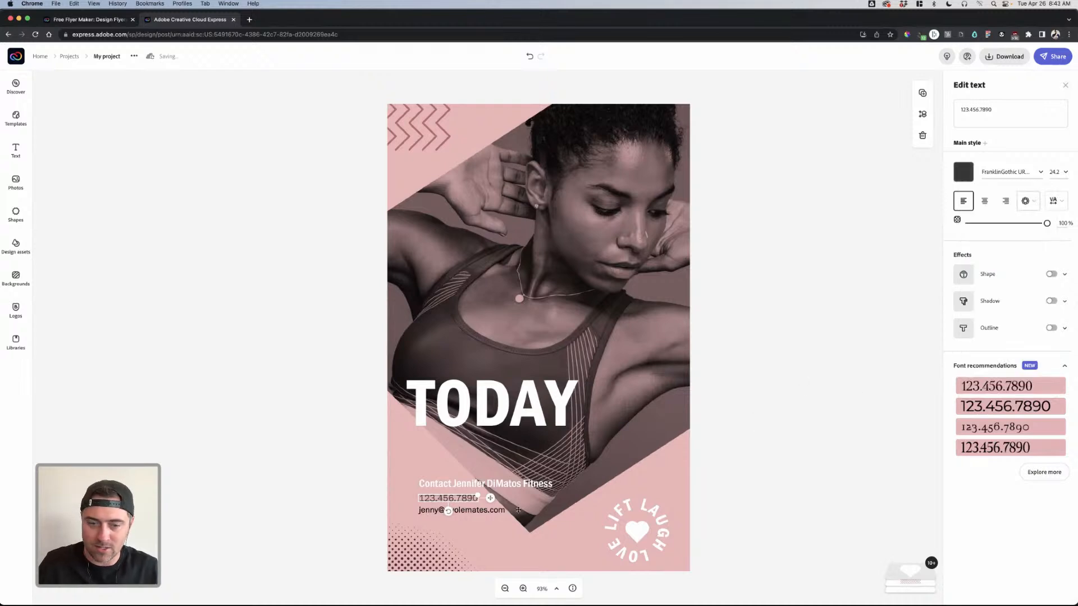
pyautogui.click(481, 509)
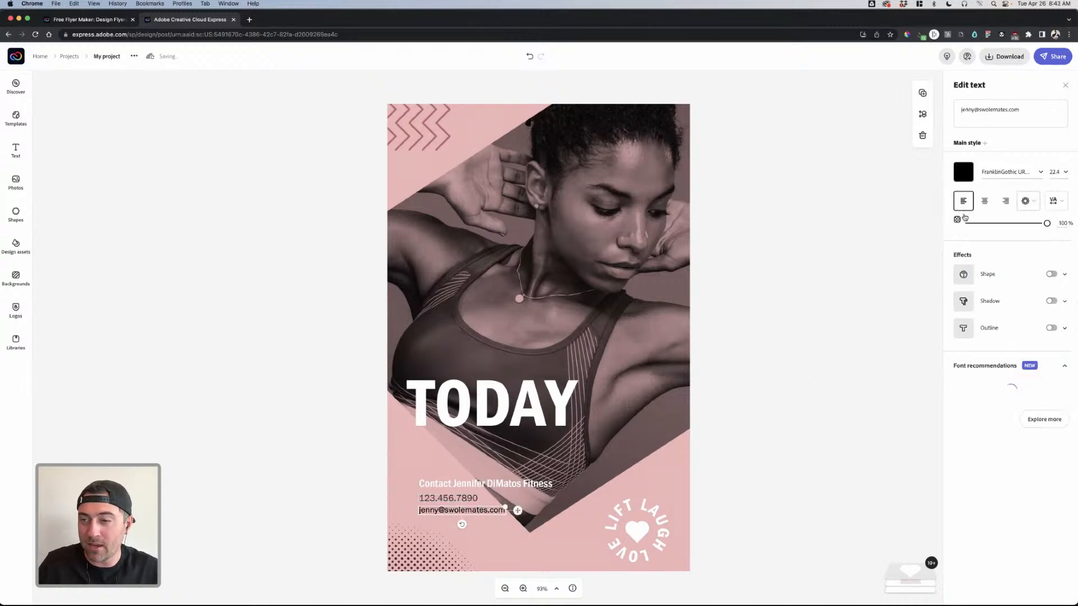
pyautogui.click(963, 172)
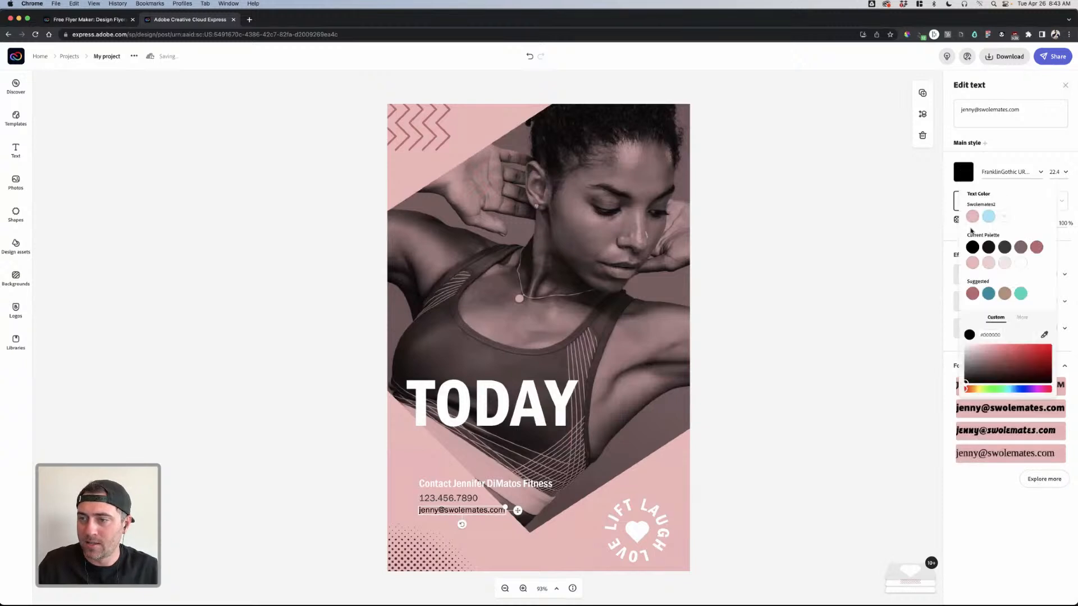
pyautogui.click(1005, 251)
pyautogui.click(839, 307)
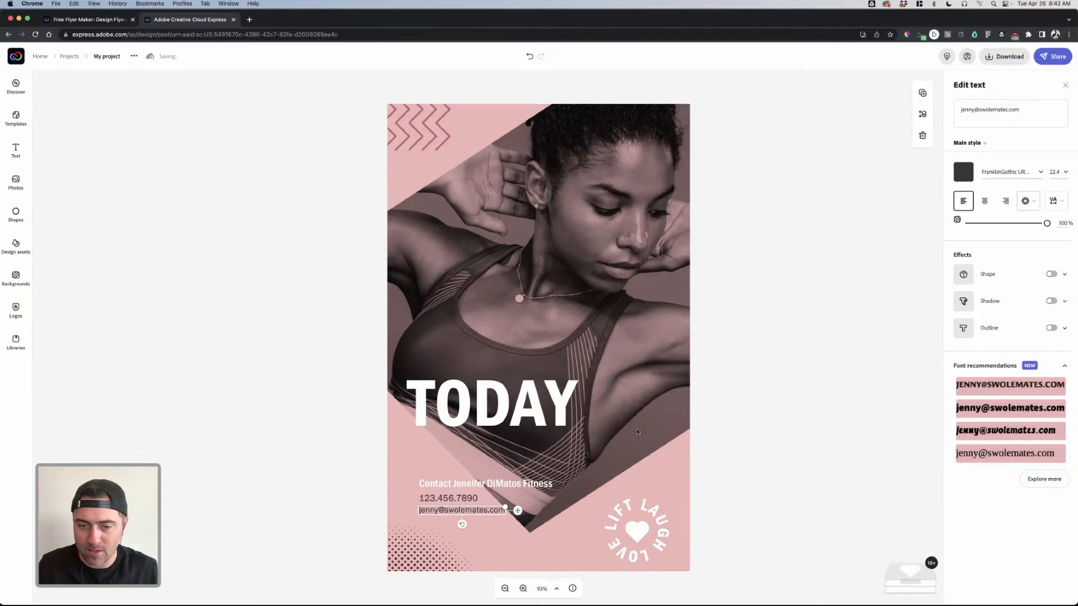
pyautogui.click(539, 419)
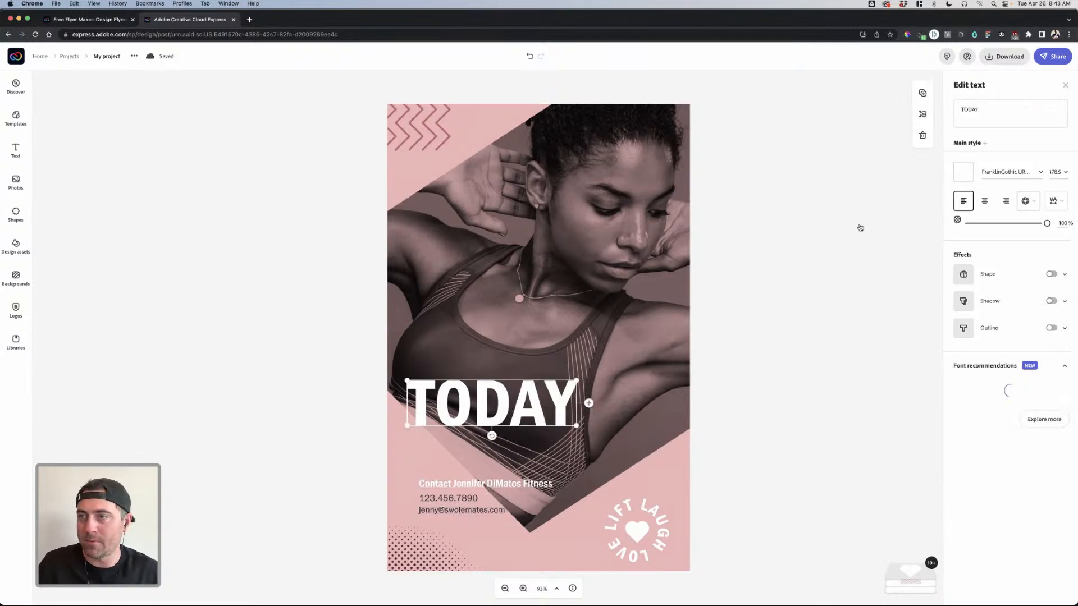
# - Duplicate TODAY, move the copy above it, and retype it as 'Start Training'
pyautogui.click(923, 94)
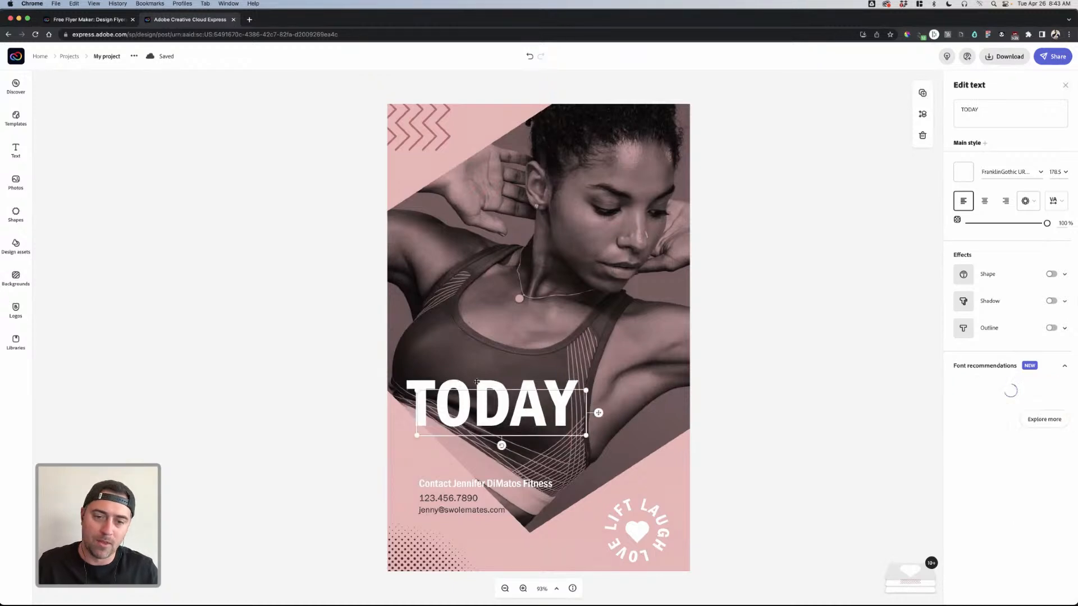
pyautogui.moveTo(494, 430); pyautogui.dragTo(496, 349)
pyautogui.doubleClick(978, 110)
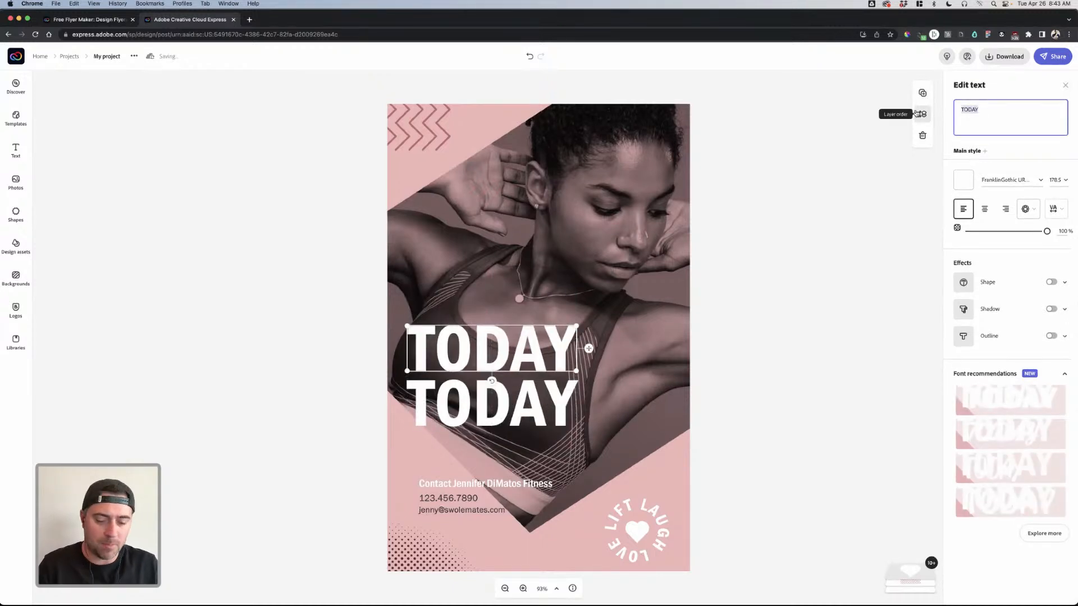
pyautogui.write('Strart')
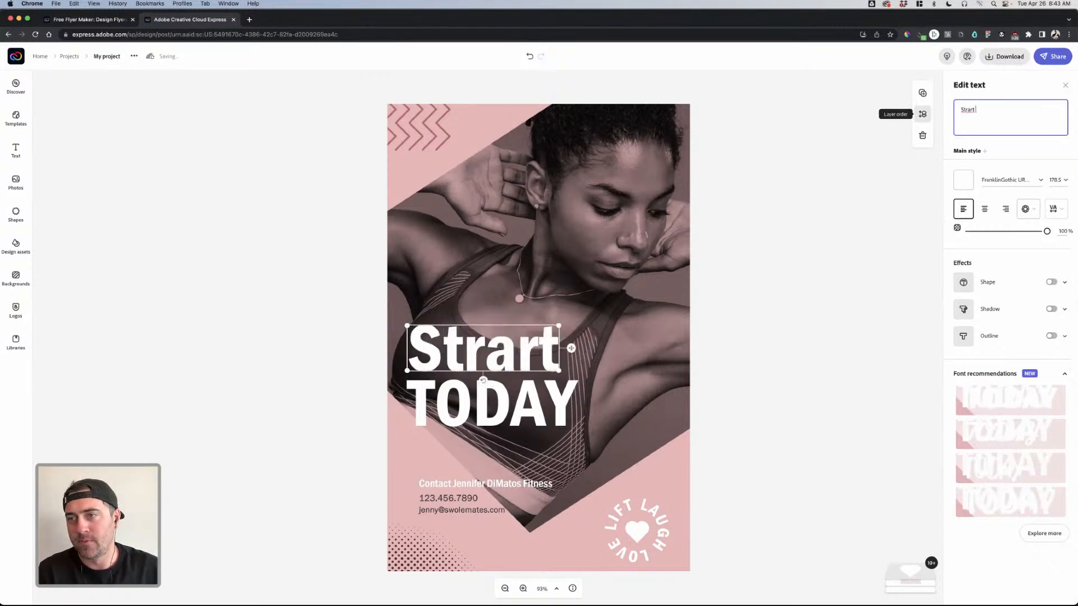
pyautogui.press('BackSpace')
pyautogui.press('BackSpace')
pyautogui.press('BackSpace')
pyautogui.press('BackSpace')
pyautogui.write('ar')
pyautogui.press('BackSpace')
pyautogui.press('BackSpace')
pyautogui.write('art Training')
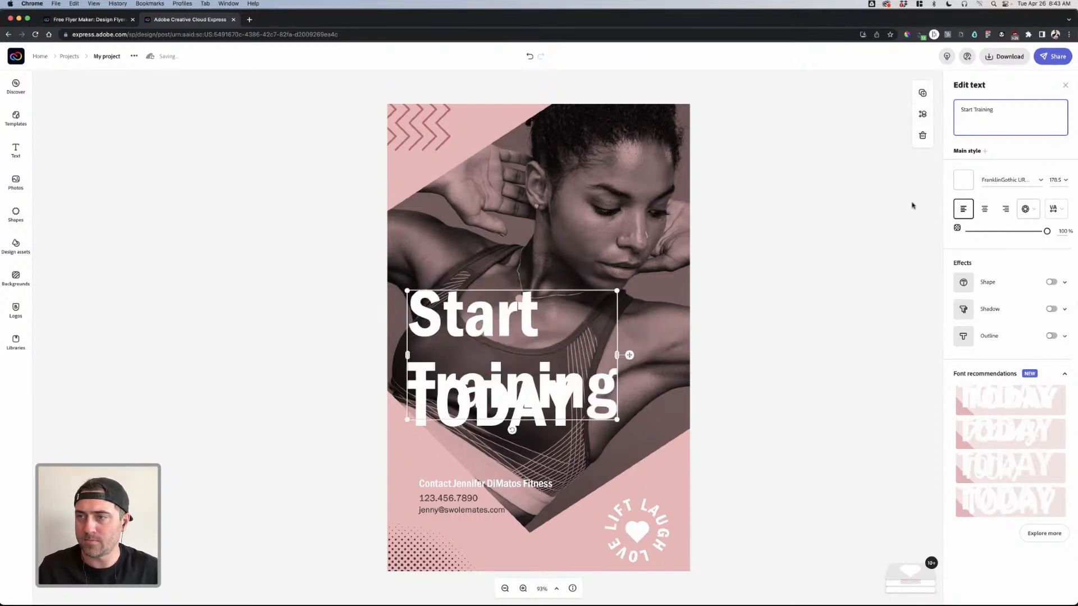
# - Raise 'Start Training' above TODAY and tighten its line spacing to 0
pyautogui.click(506, 310)
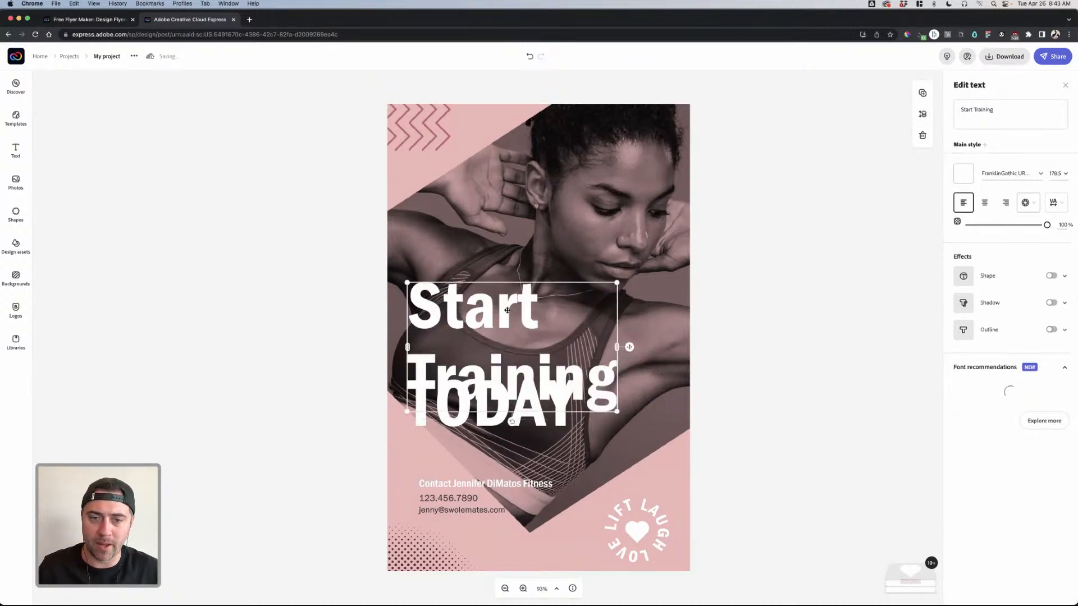
pyautogui.moveTo(532, 322); pyautogui.dragTo(535, 263)
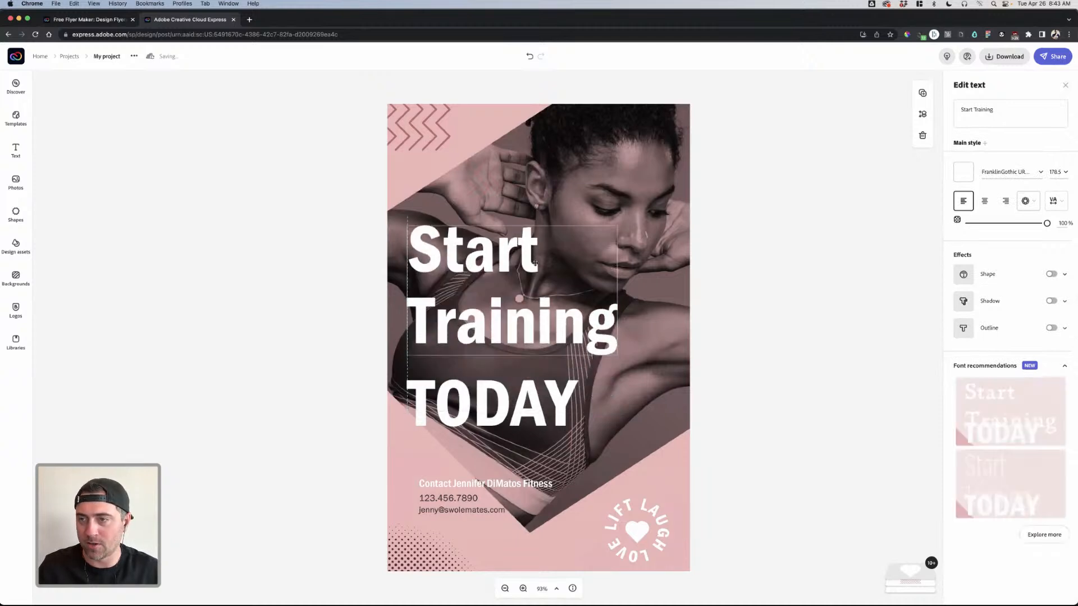
pyautogui.click(1065, 174)
pyautogui.click(1065, 174)
pyautogui.click(1056, 201)
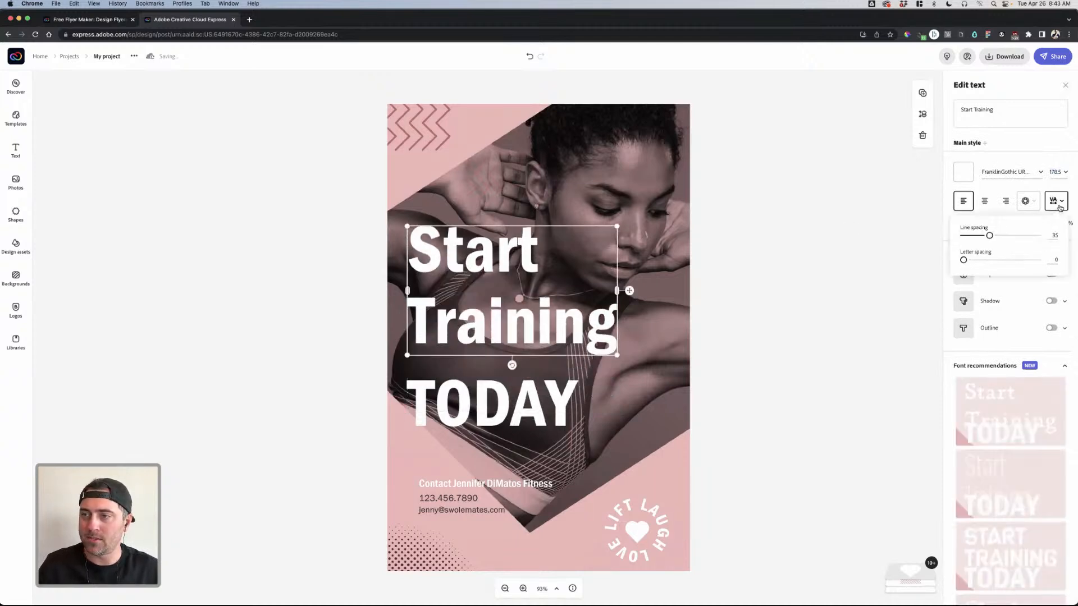
pyautogui.moveTo(991, 238); pyautogui.dragTo(950, 243)
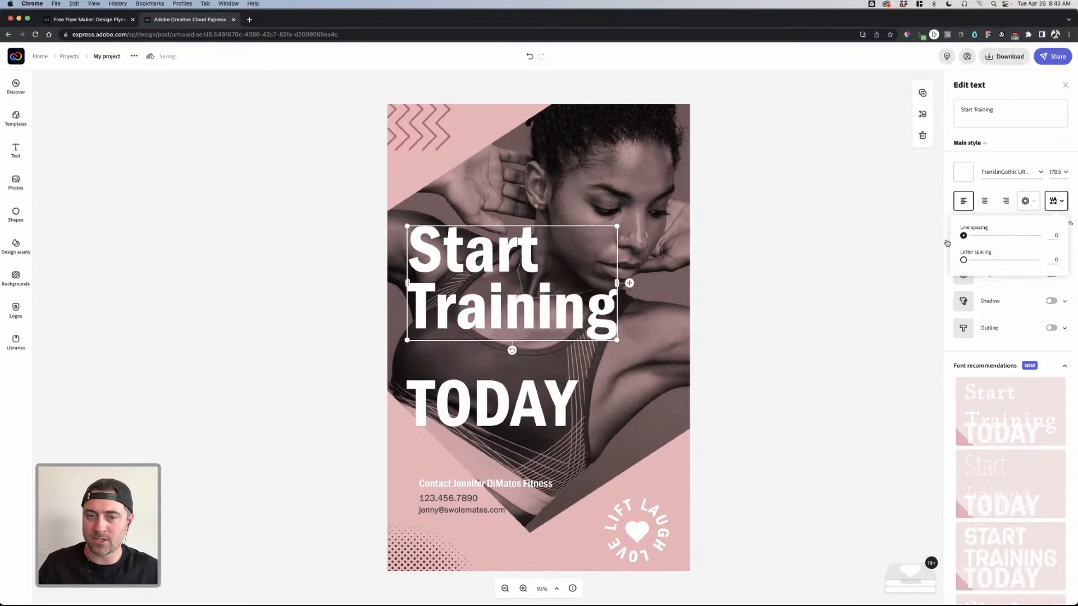
pyautogui.click(868, 259)
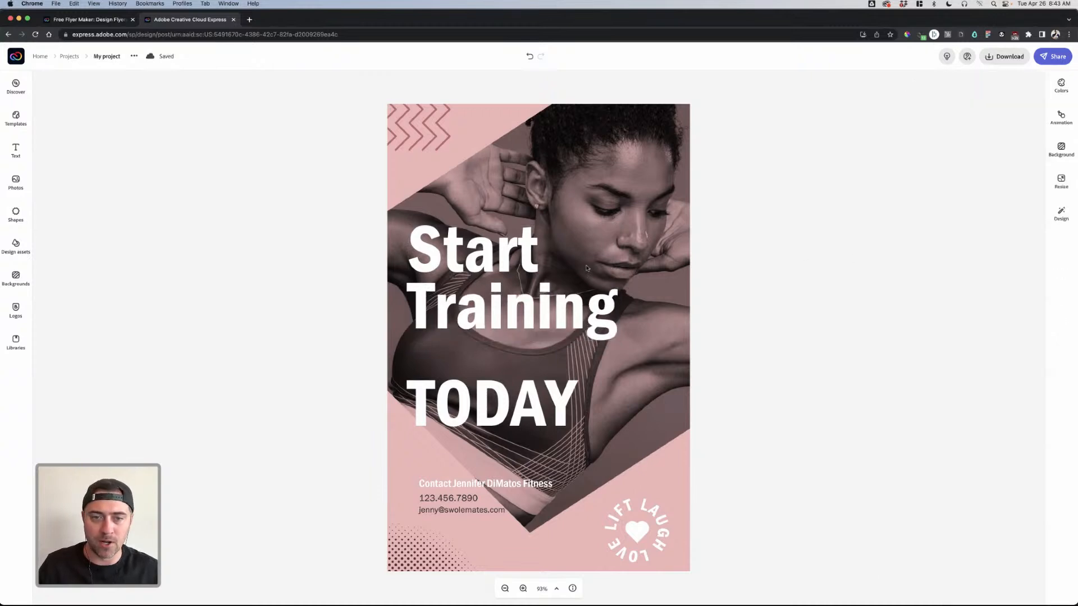
# - Retype the Start Training headline in capitals as START TRAINING
pyautogui.click(515, 265)
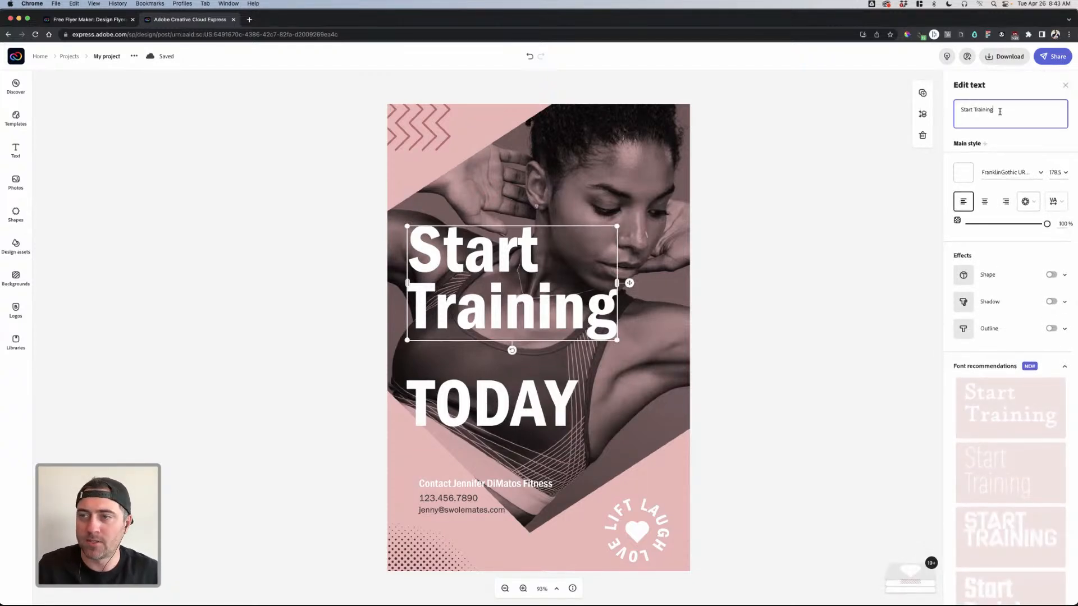
pyautogui.moveTo(1001, 111); pyautogui.dragTo(923, 114)
pyautogui.write('START TRAINING')
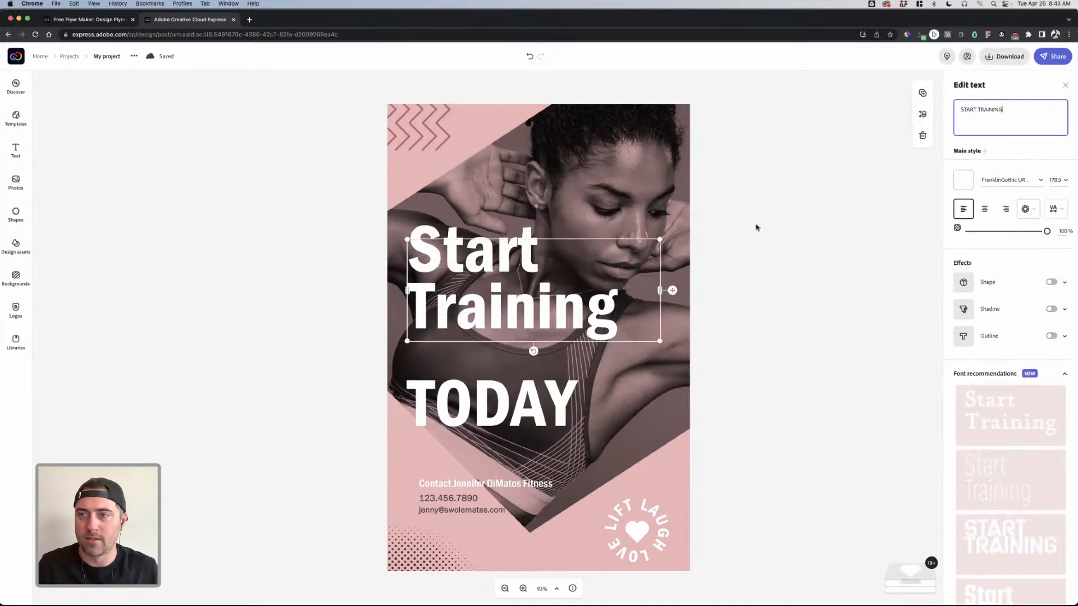
pyautogui.click(777, 245)
pyautogui.click(498, 271)
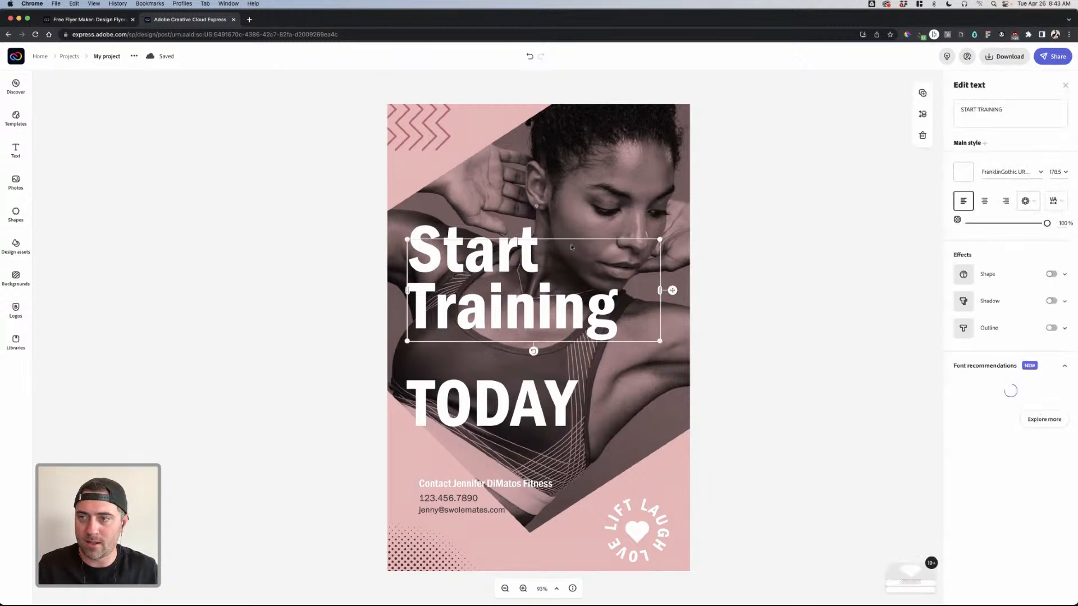
pyautogui.click(763, 261)
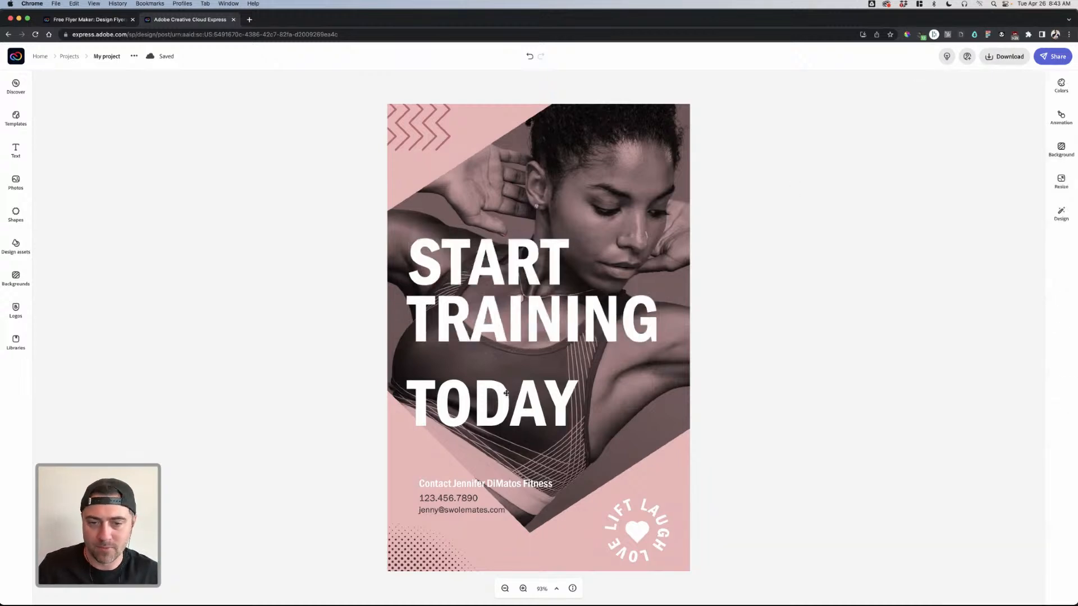
# - Move TODAY up under TRAINING and begin adding TODAY to the headline text
pyautogui.click(507, 393)
pyautogui.moveTo(507, 393); pyautogui.dragTo(507, 361)
pyautogui.click(606, 335)
pyautogui.click(1016, 113)
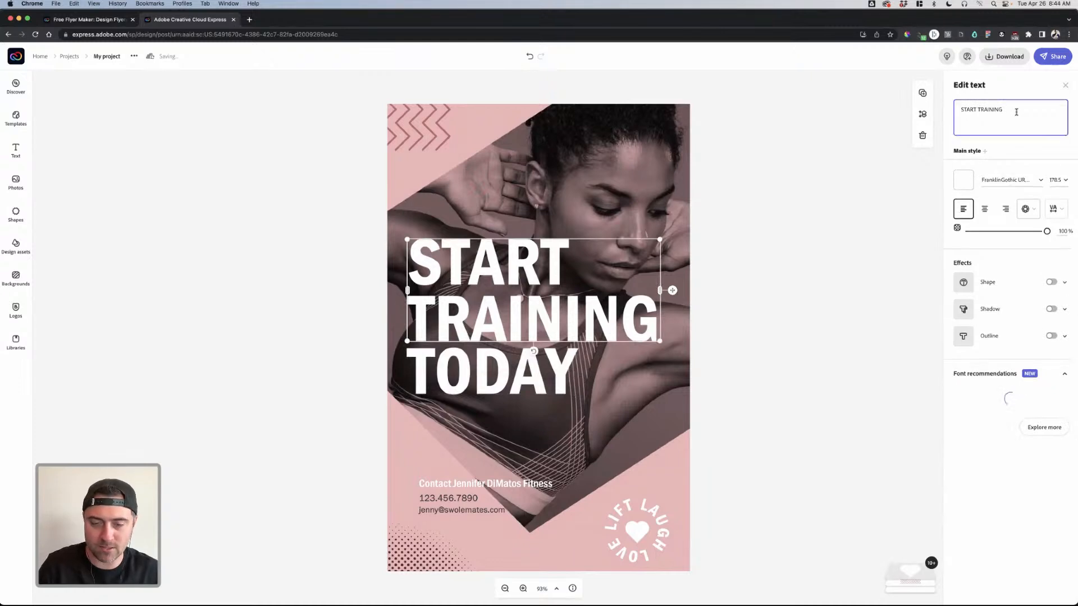
pyautogui.write('Tod')
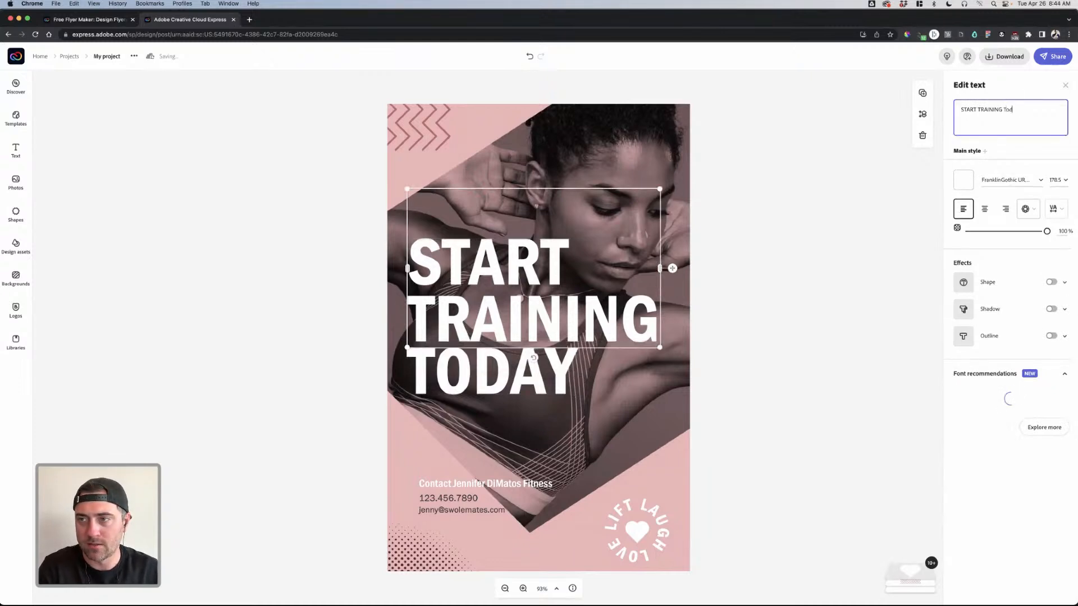
pyautogui.write(' TODAY')
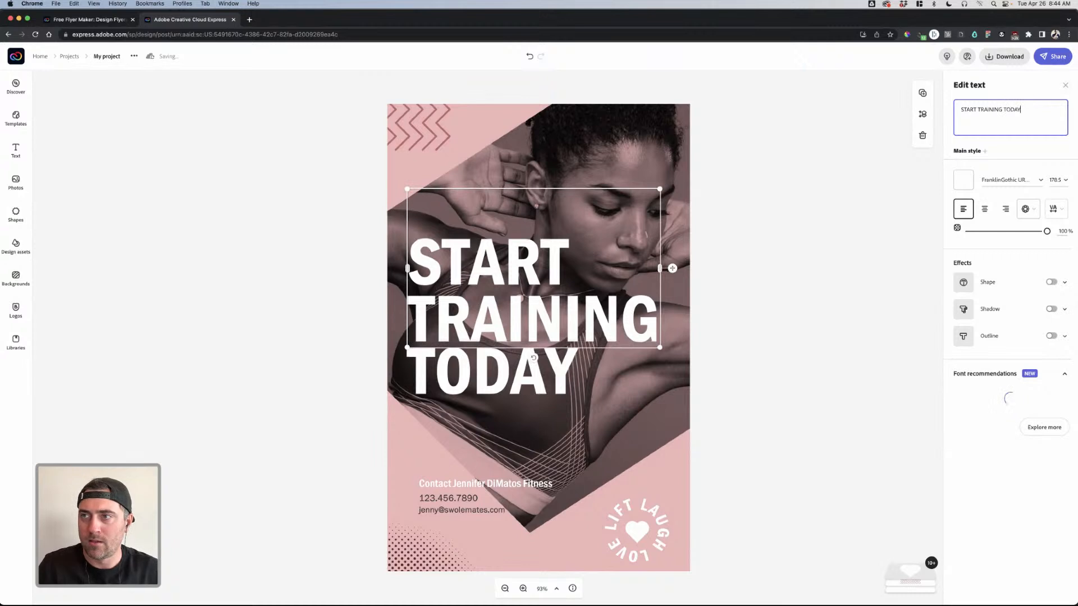
# - Shift the athlete photo slightly right and down
pyautogui.click(523, 369)
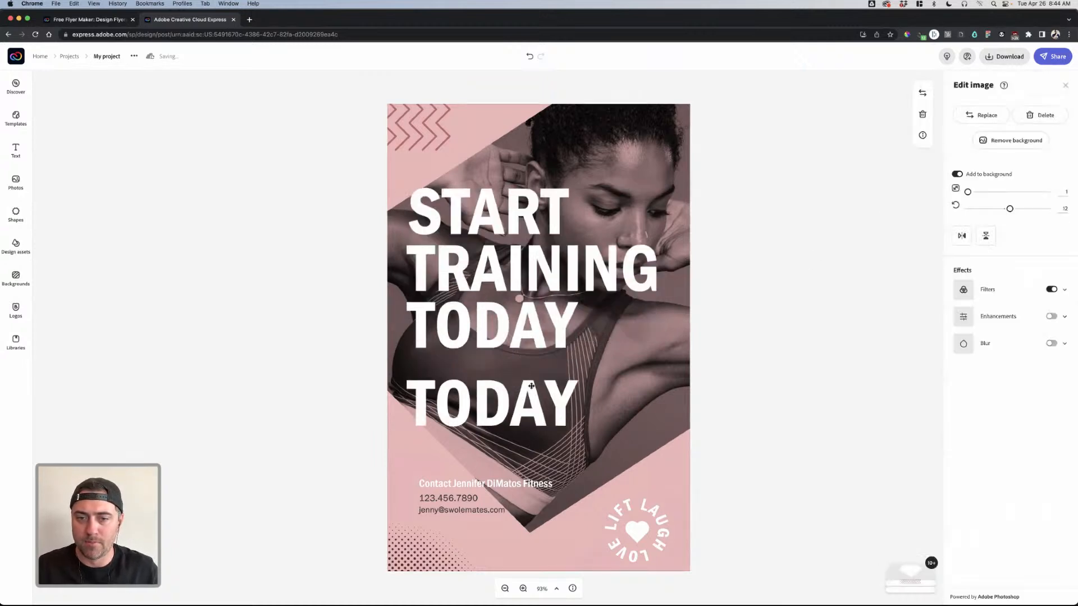
pyautogui.moveTo(531, 402); pyautogui.dragTo(569, 410)
pyautogui.click(831, 211)
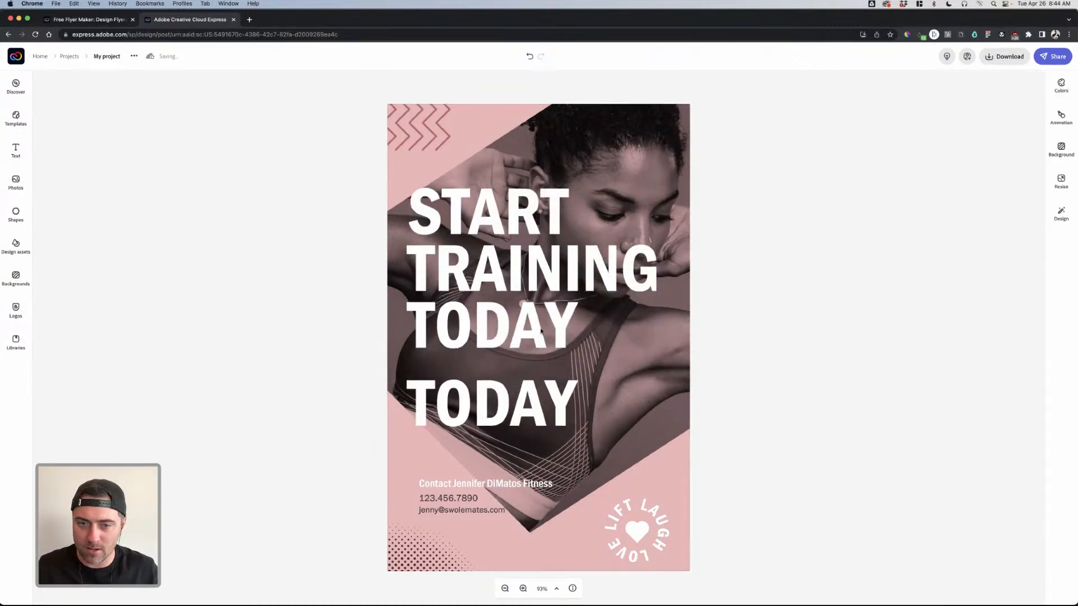
pyautogui.click(539, 334)
pyautogui.click(543, 392)
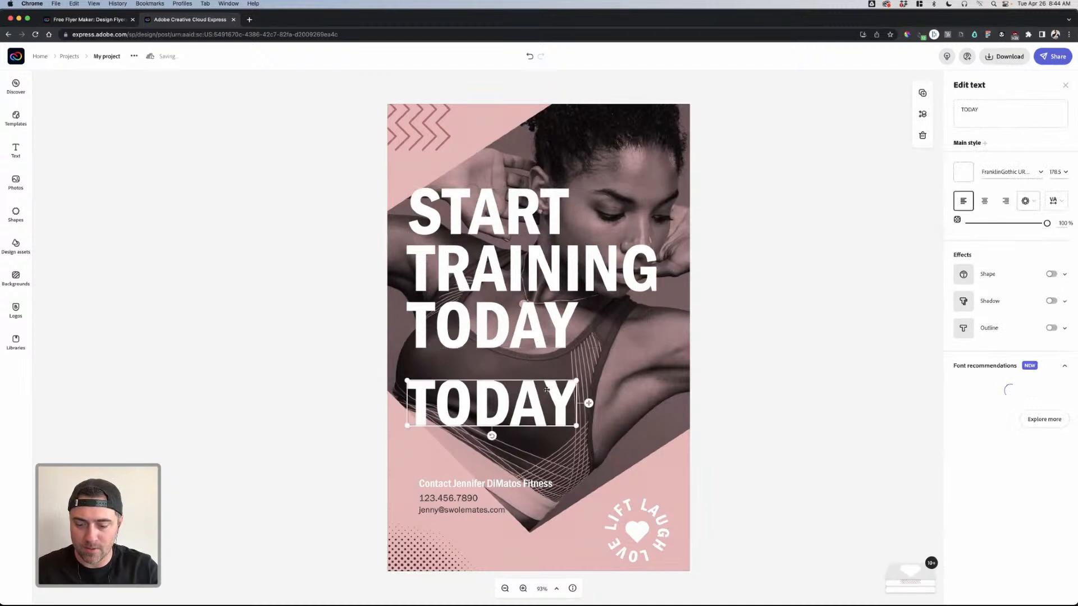
pyautogui.press('Escape')
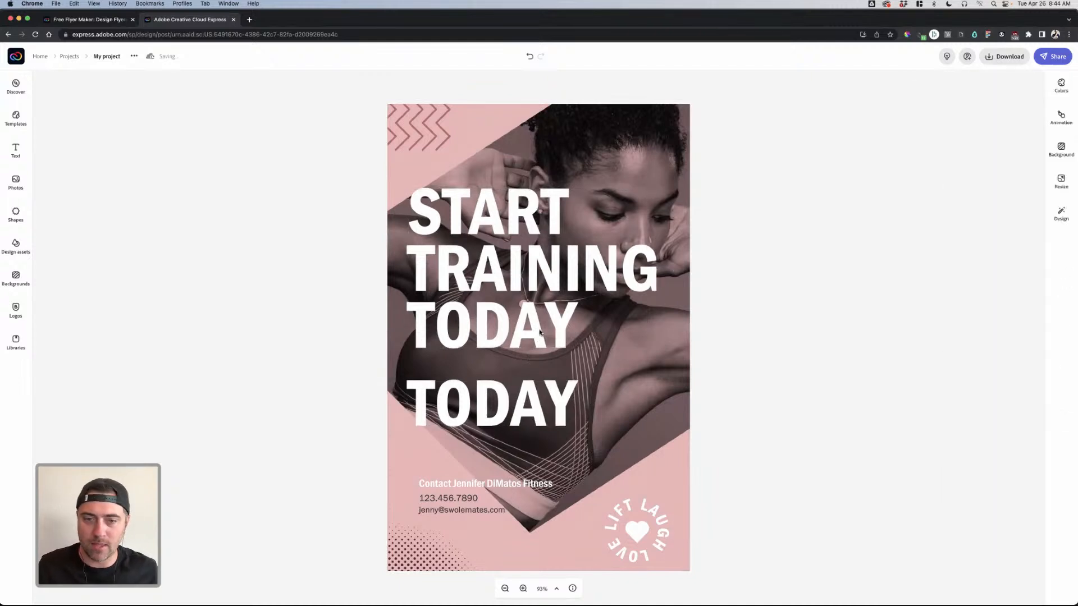
pyautogui.click(536, 387)
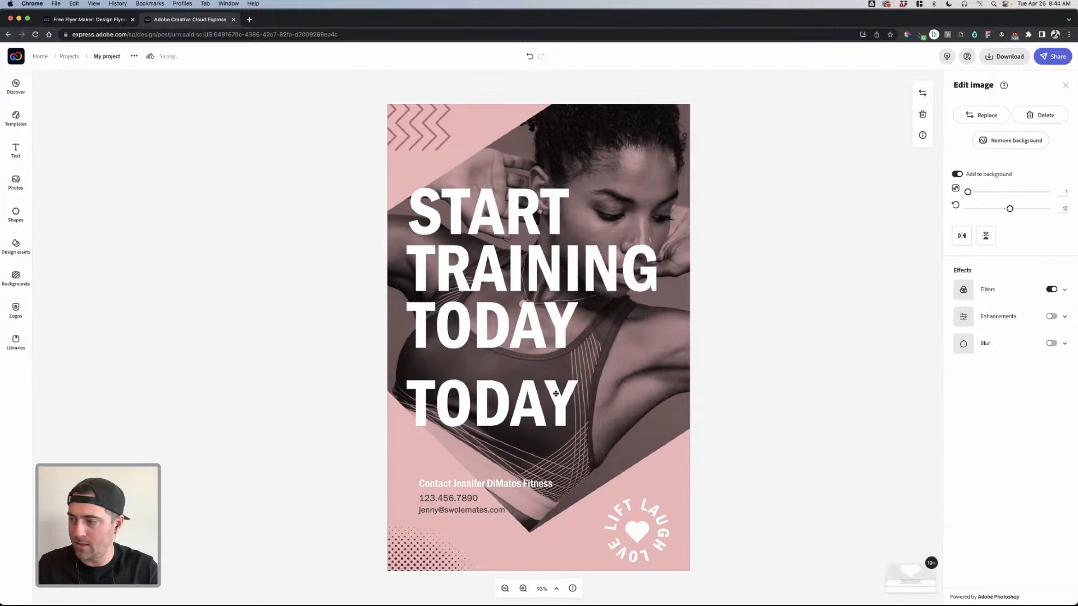
pyautogui.click(553, 340)
pyautogui.click(559, 400)
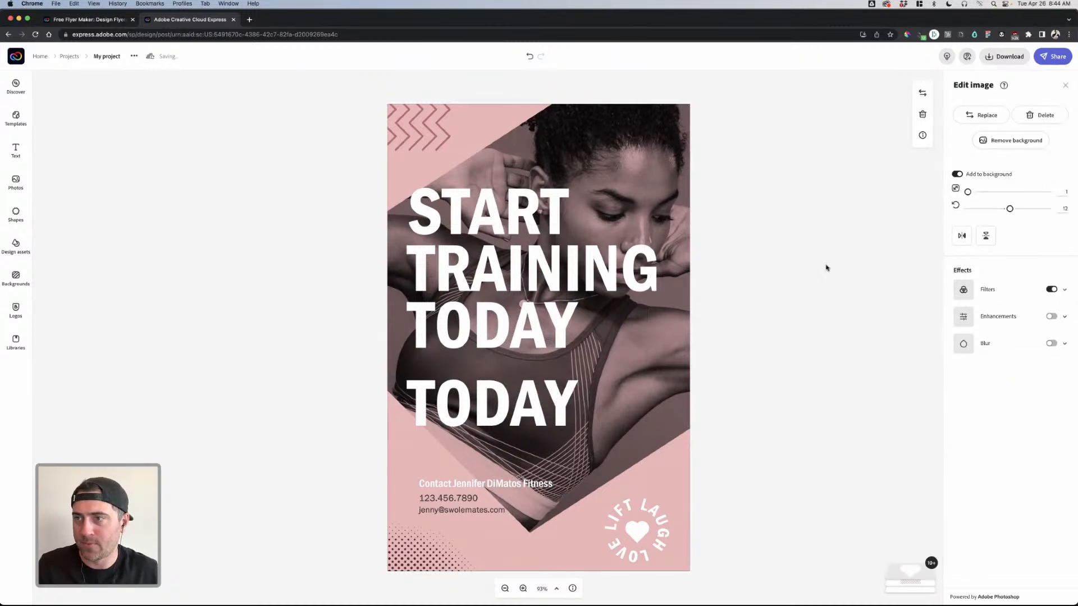
# - Drag the Start Training headline higher on the athlete photo
pyautogui.click(564, 269)
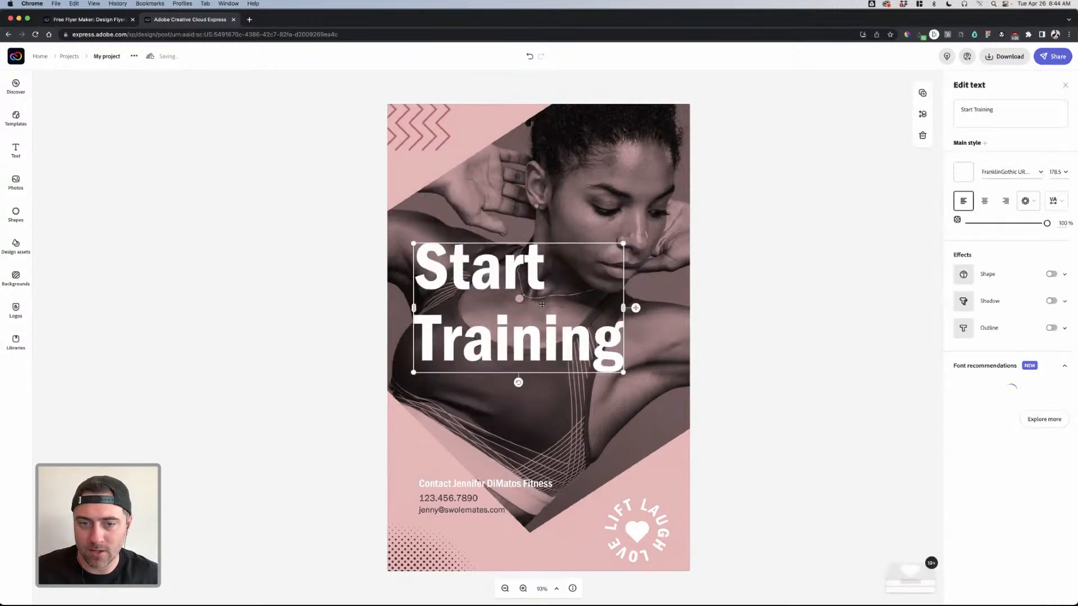
pyautogui.moveTo(517, 250); pyautogui.dragTo(513, 207)
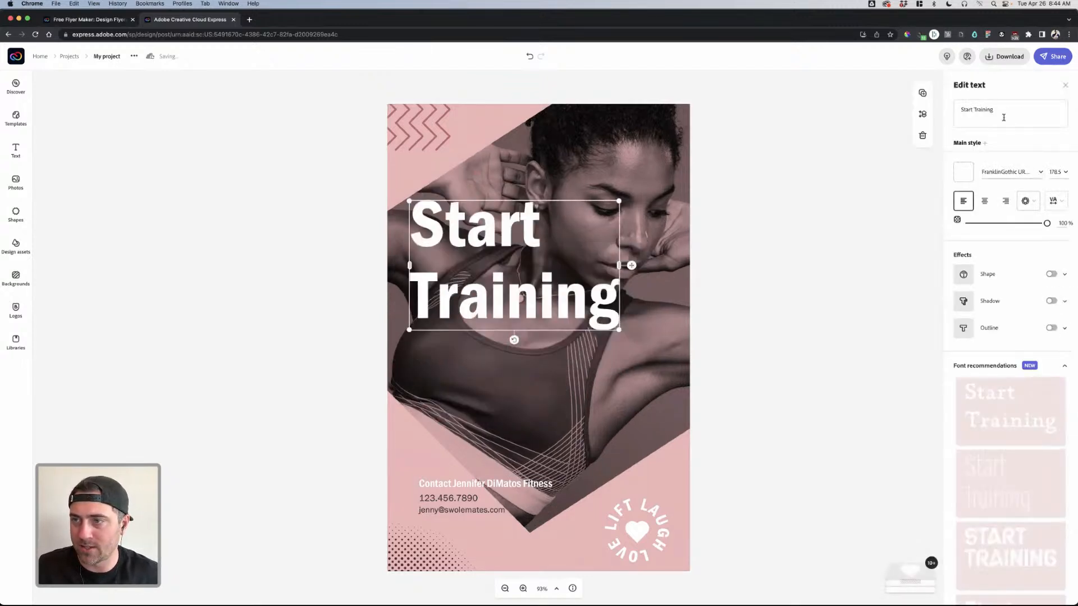
pyautogui.click(936, 112)
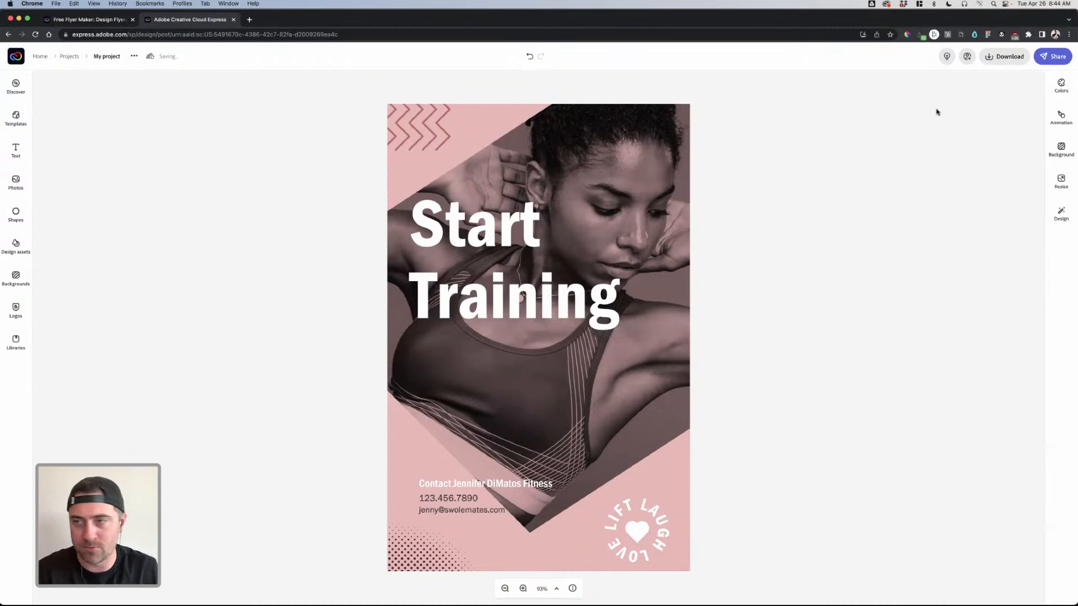
pyautogui.click(543, 207)
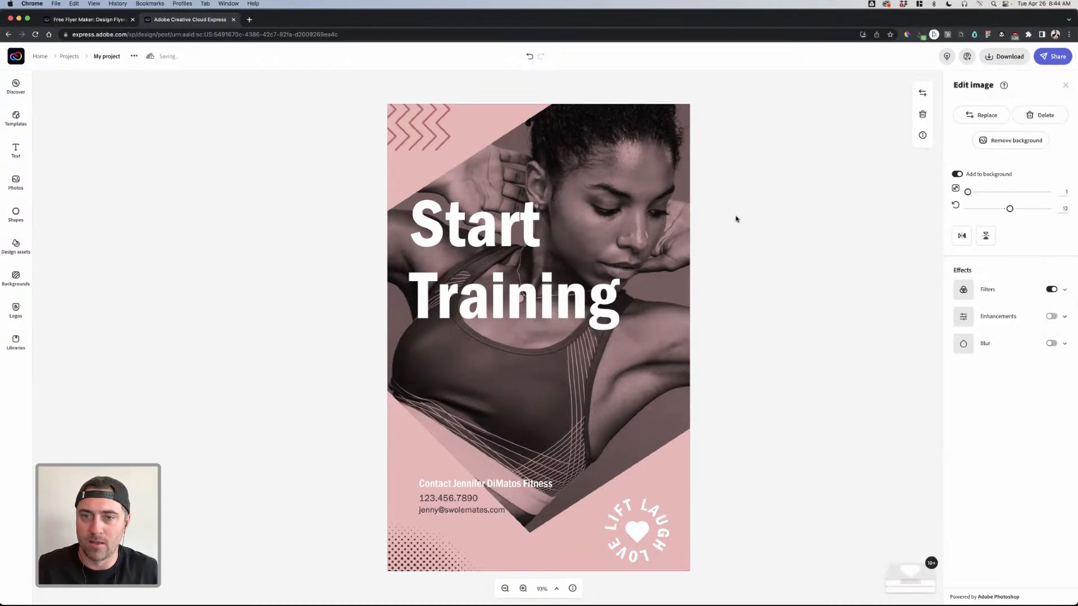
pyautogui.click(34, 35)
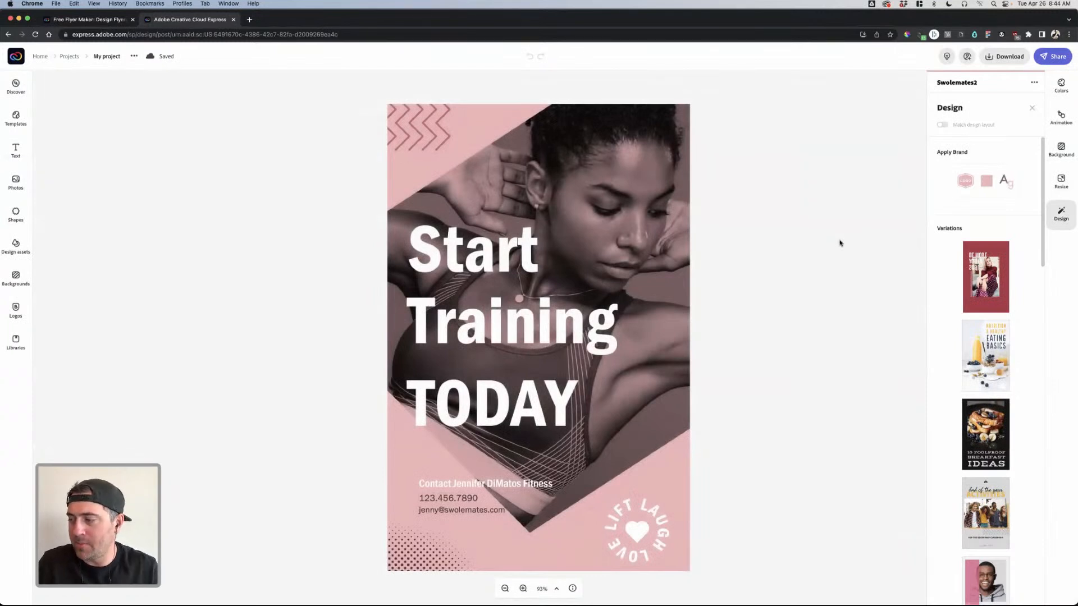
# - Replace the headline text with 'START TRAINING TODAY'
pyautogui.click(514, 258)
pyautogui.click(1008, 109)
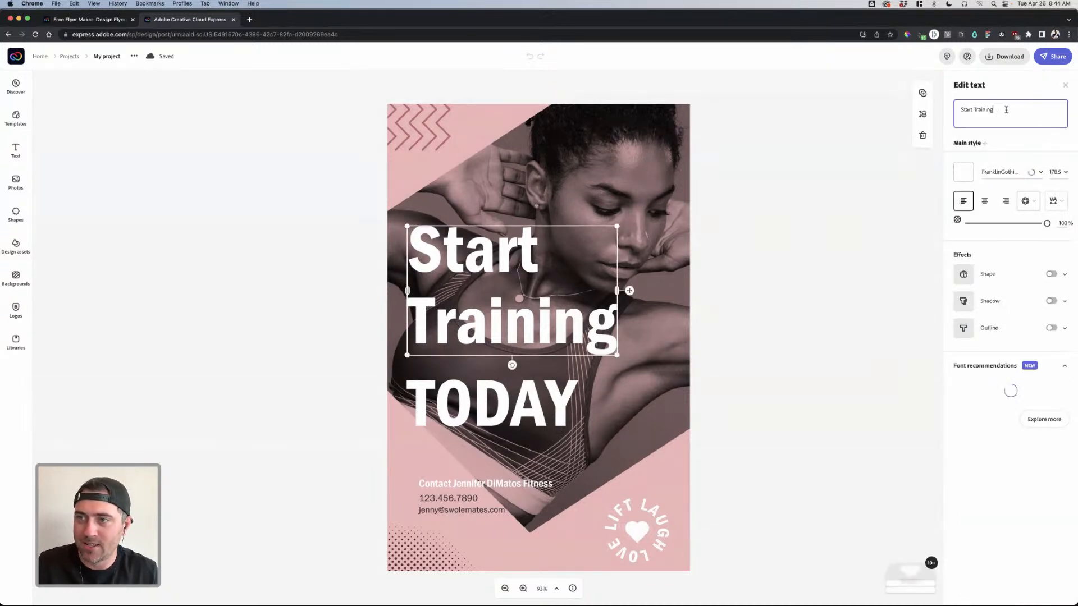
pyautogui.press('super+a')
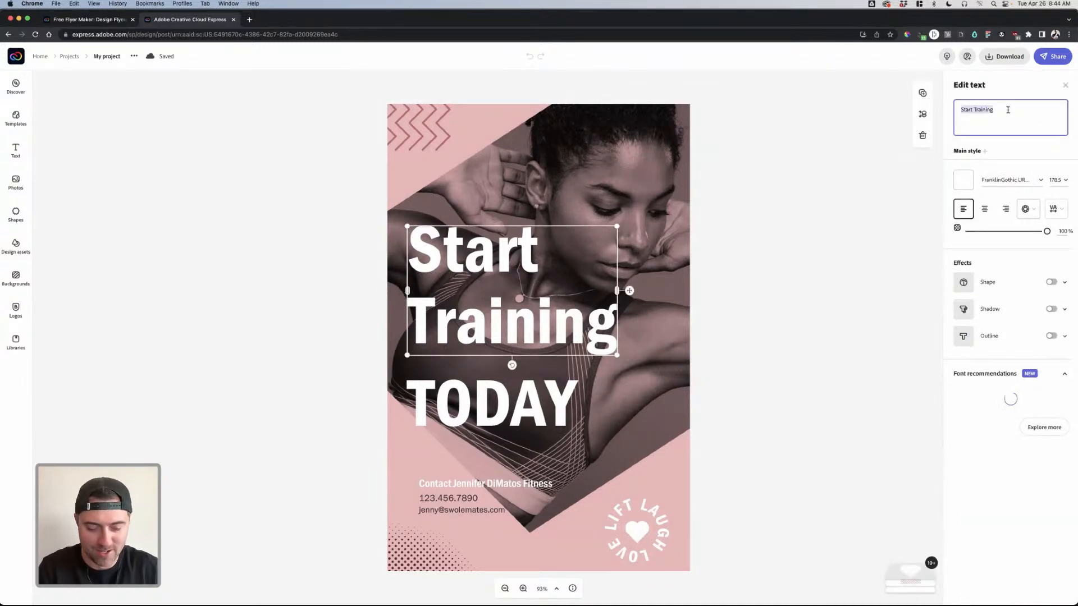
pyautogui.write('STA')
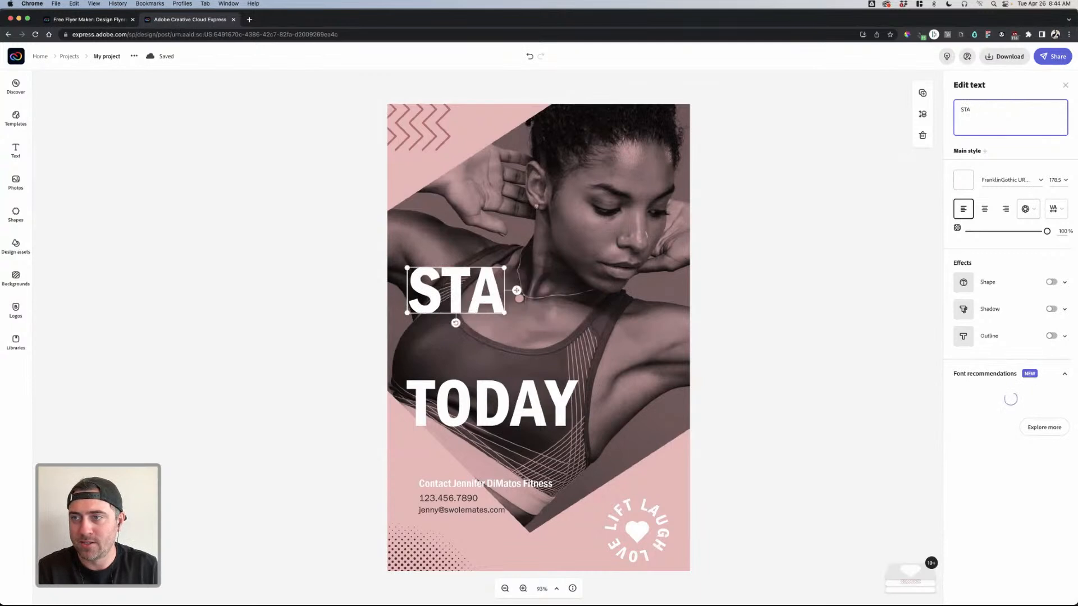
pyautogui.write('RT TRAIN')
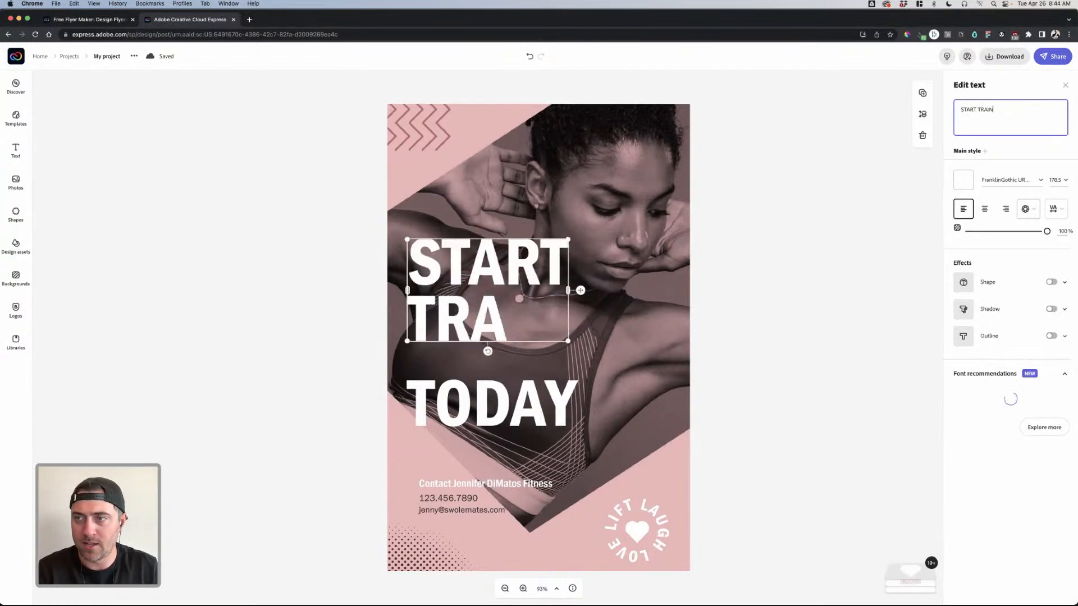
pyautogui.write('ING TODAY')
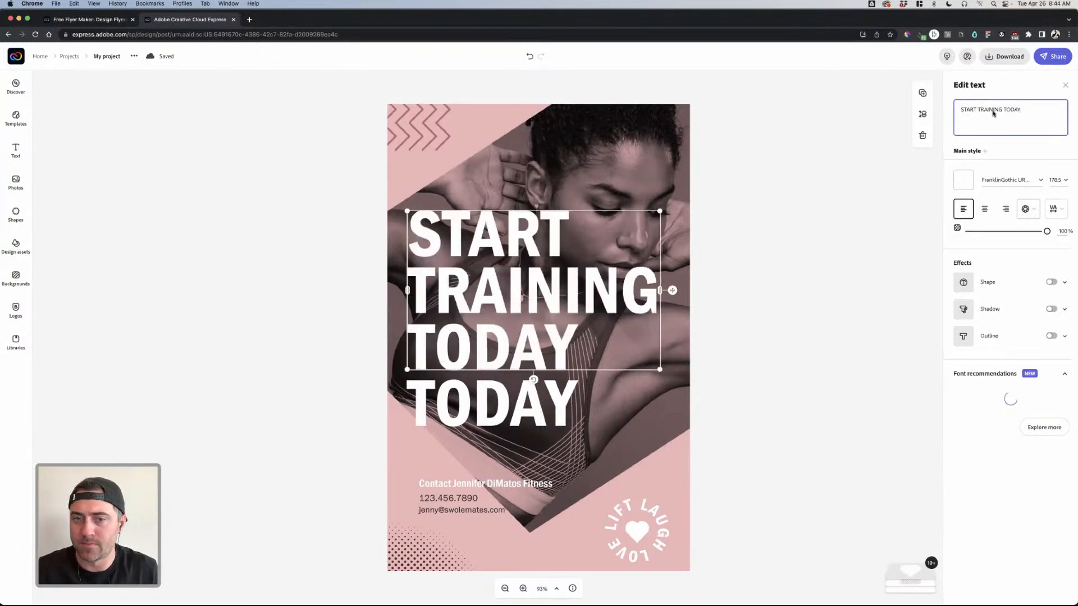
pyautogui.click(728, 300)
# - Delete the leftover TODAY line and move the headline block lower
pyautogui.click(503, 394)
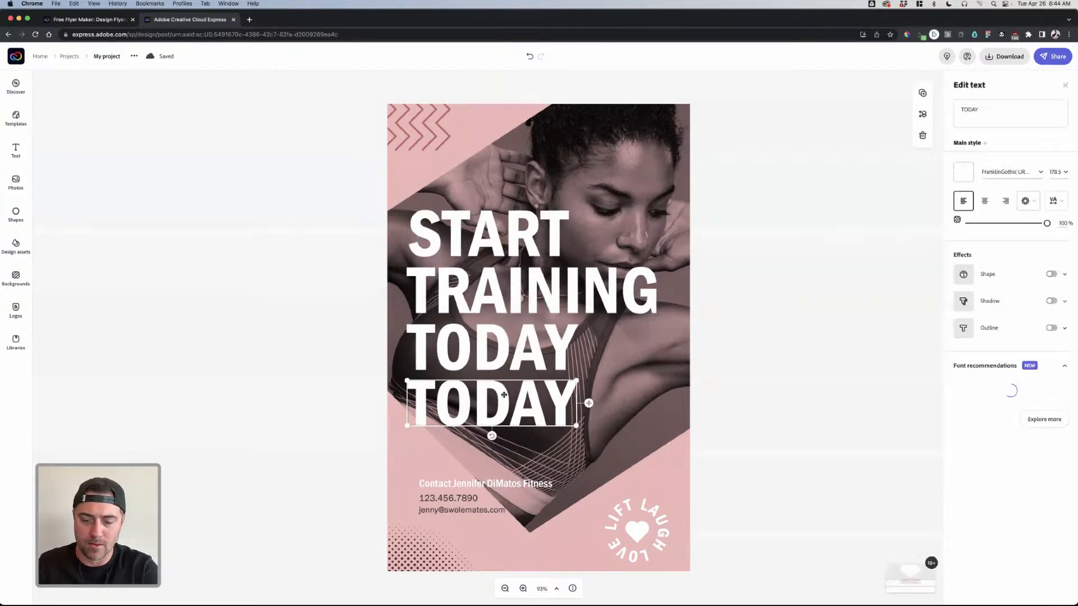
pyautogui.press('Delete')
pyautogui.click(534, 306)
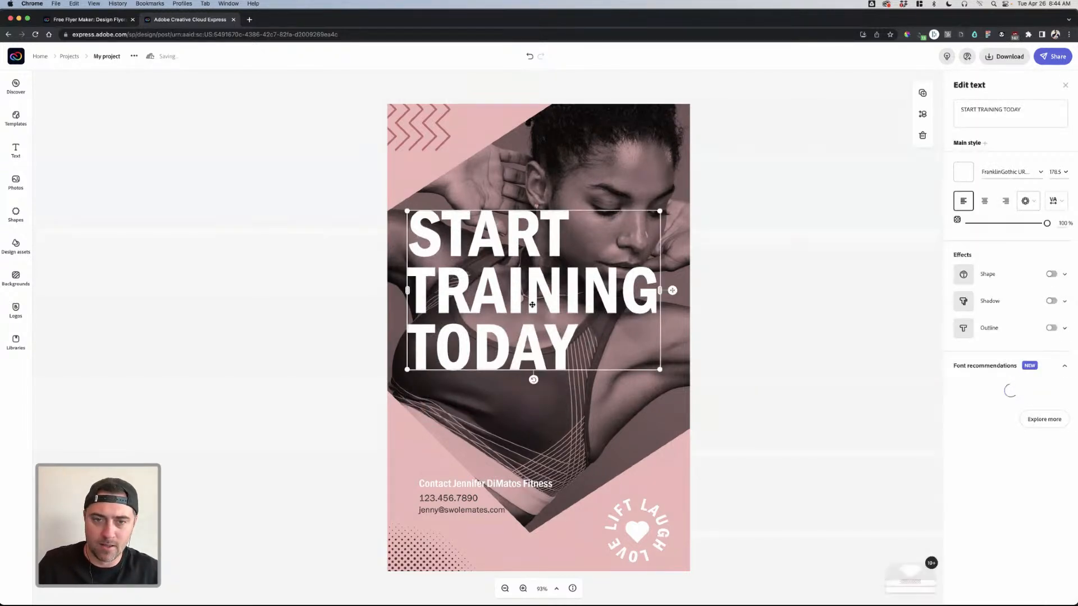
pyautogui.moveTo(530, 321); pyautogui.dragTo(528, 390)
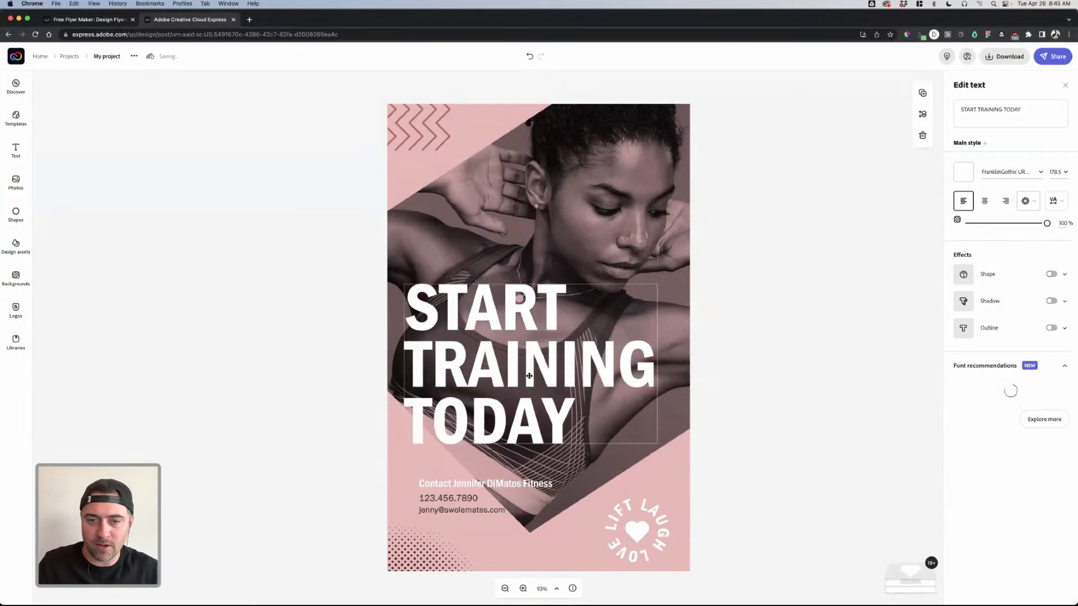
pyautogui.click(709, 388)
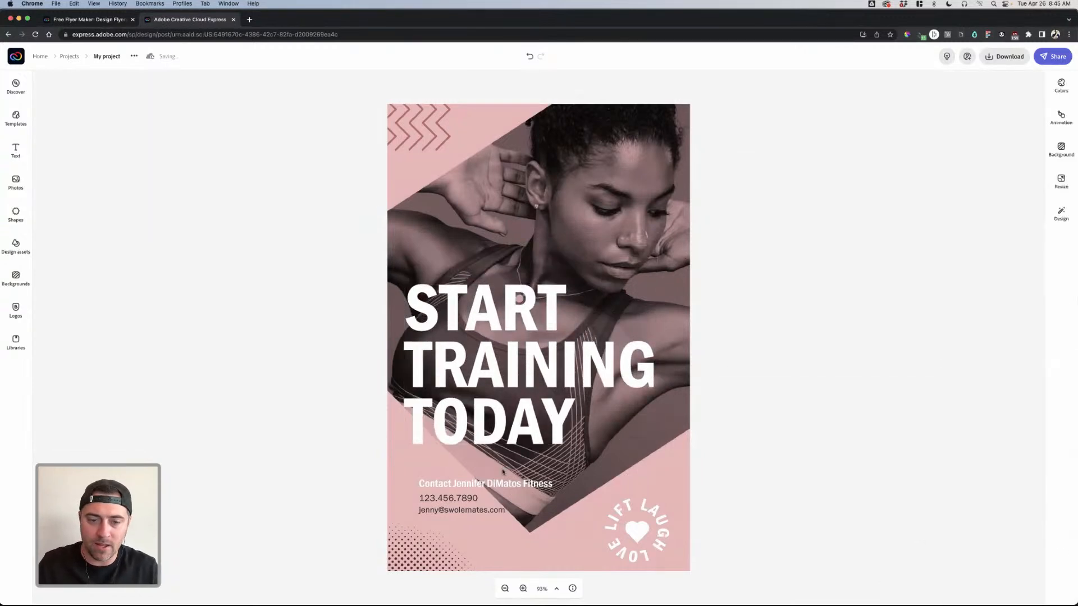
pyautogui.click(481, 489)
pyautogui.click(469, 501)
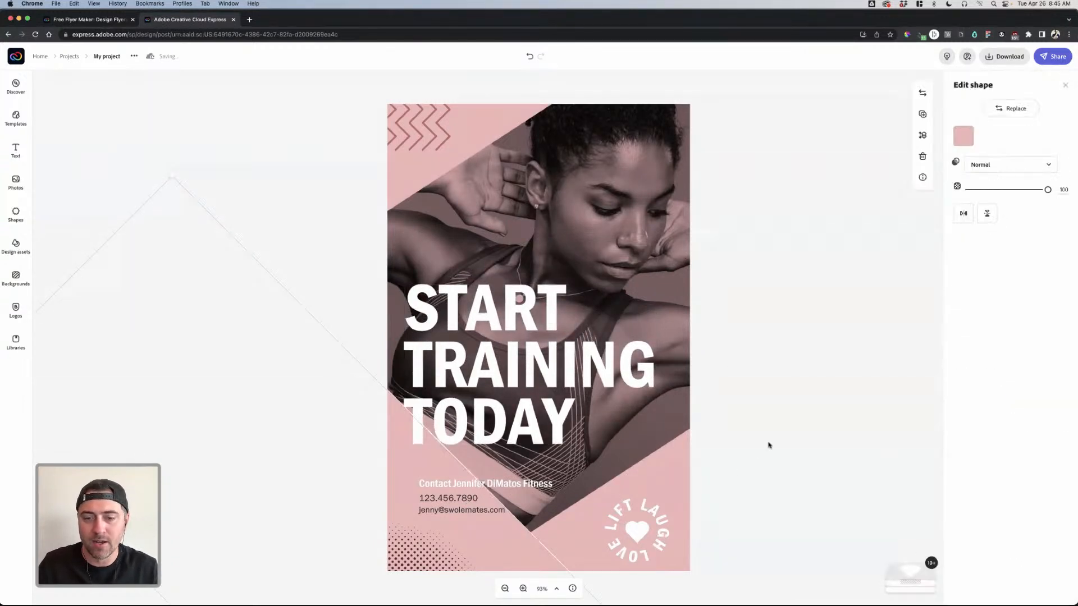
pyautogui.click(828, 417)
# - Replace the top-left zigzag with a 'halftone' dot shape positioned over the corner
pyautogui.click(438, 146)
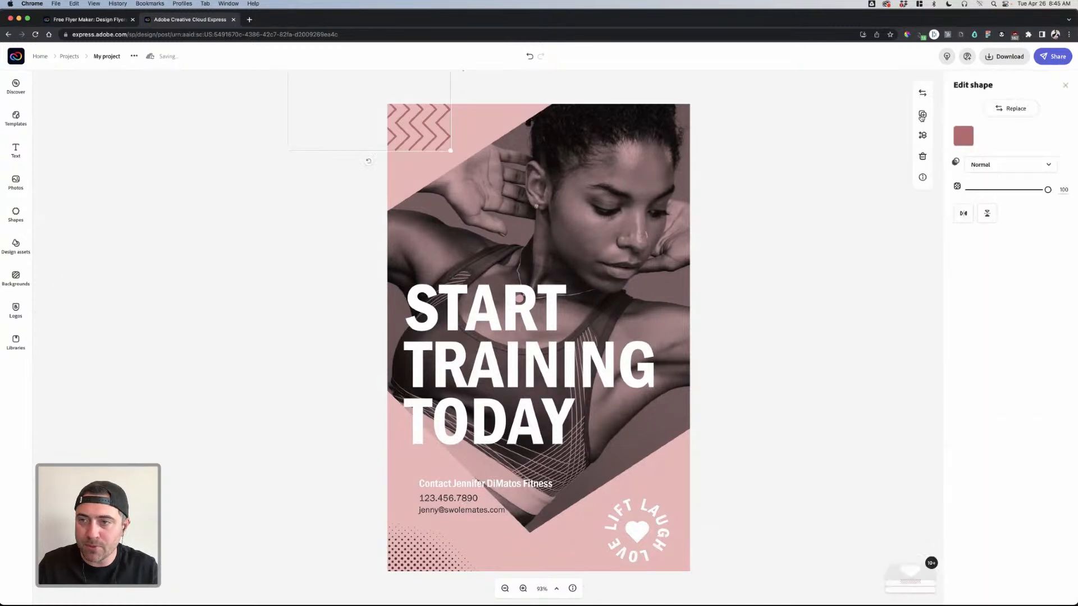
pyautogui.click(1010, 108)
pyautogui.doubleClick(90, 107)
pyautogui.write('half tone')
pyautogui.press('Return')
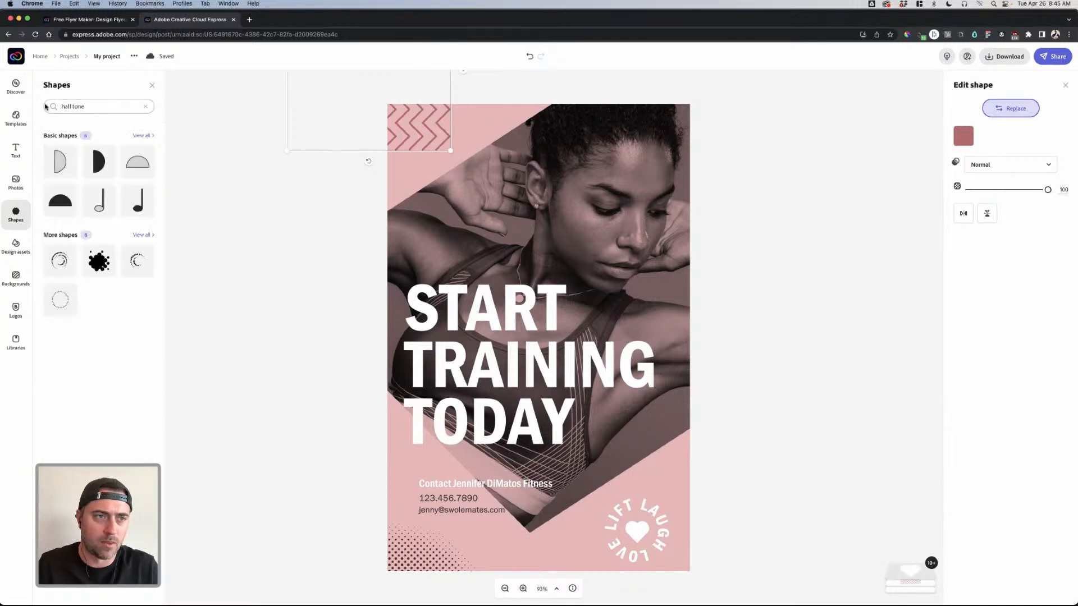
pyautogui.click(73, 106)
pyautogui.press('BackSpace')
pyautogui.press('Return')
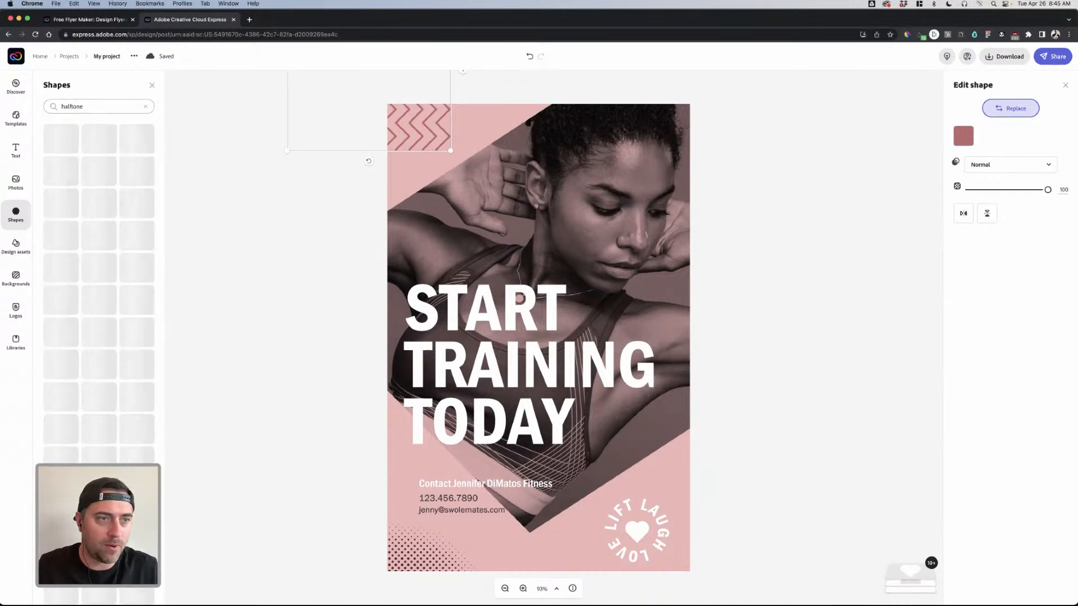
pyautogui.moveTo(60, 162); pyautogui.dragTo(536, 194)
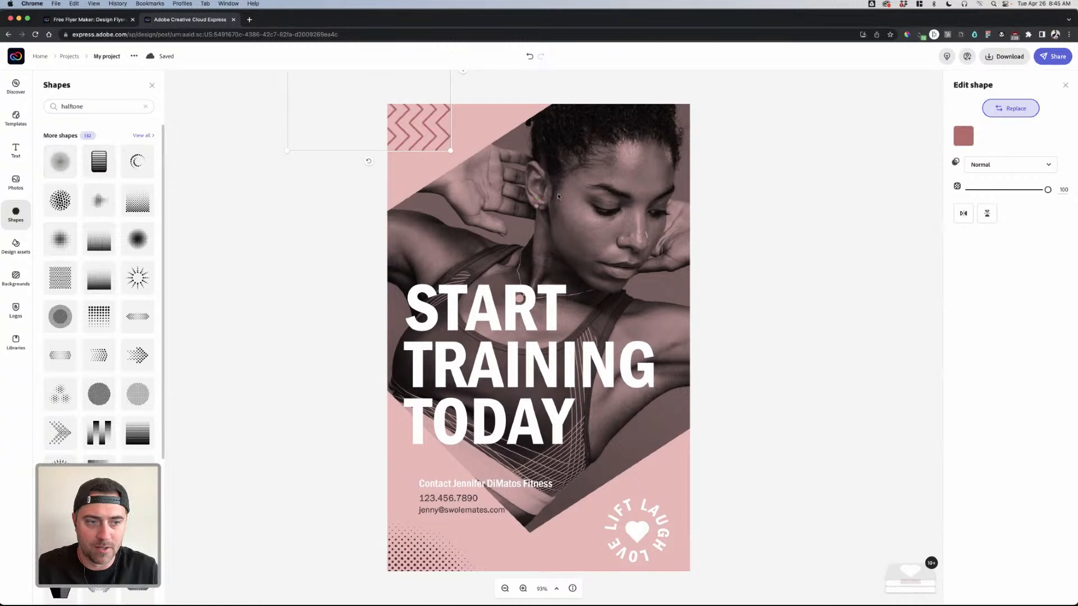
pyautogui.moveTo(426, 121); pyautogui.dragTo(474, 151)
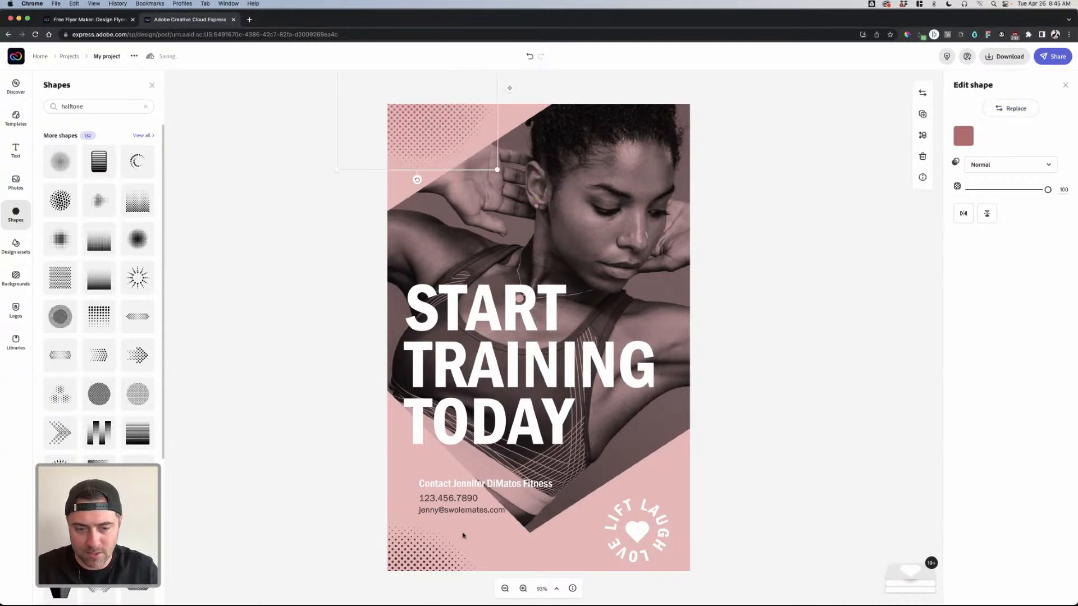
pyautogui.click(826, 405)
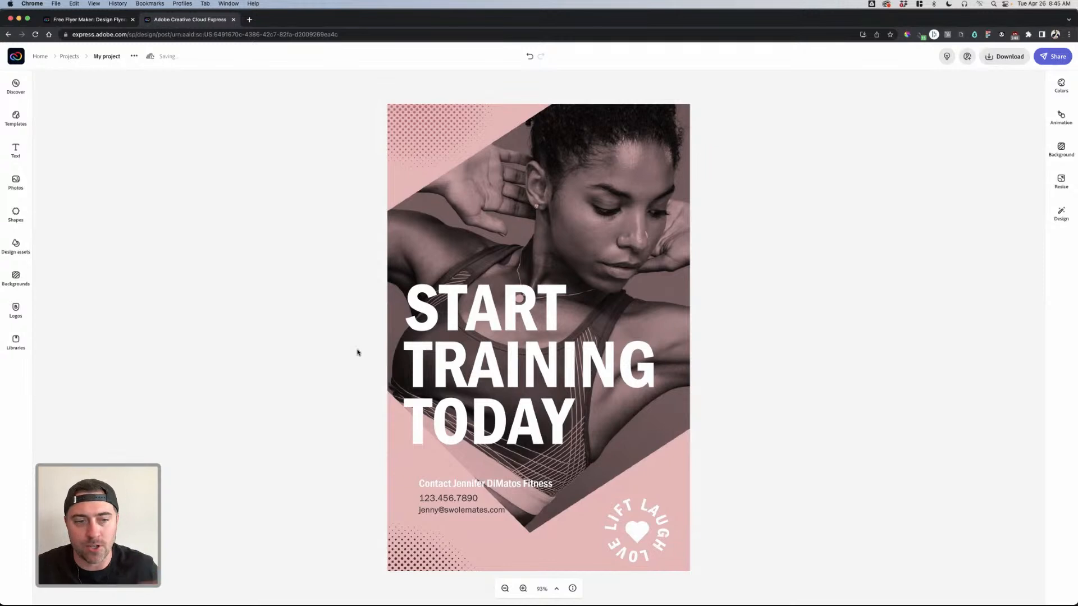
# - From Home, create a new flyer, search templates for 'workout', and apply High Intensity Training Bootcamp
pyautogui.click(40, 58)
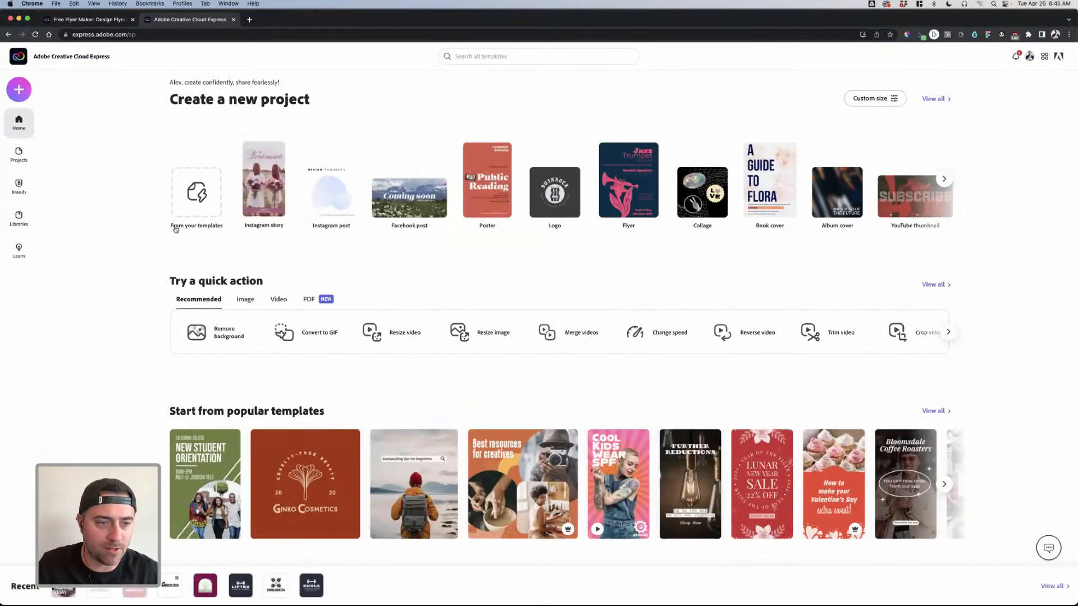
pyautogui.click(19, 89)
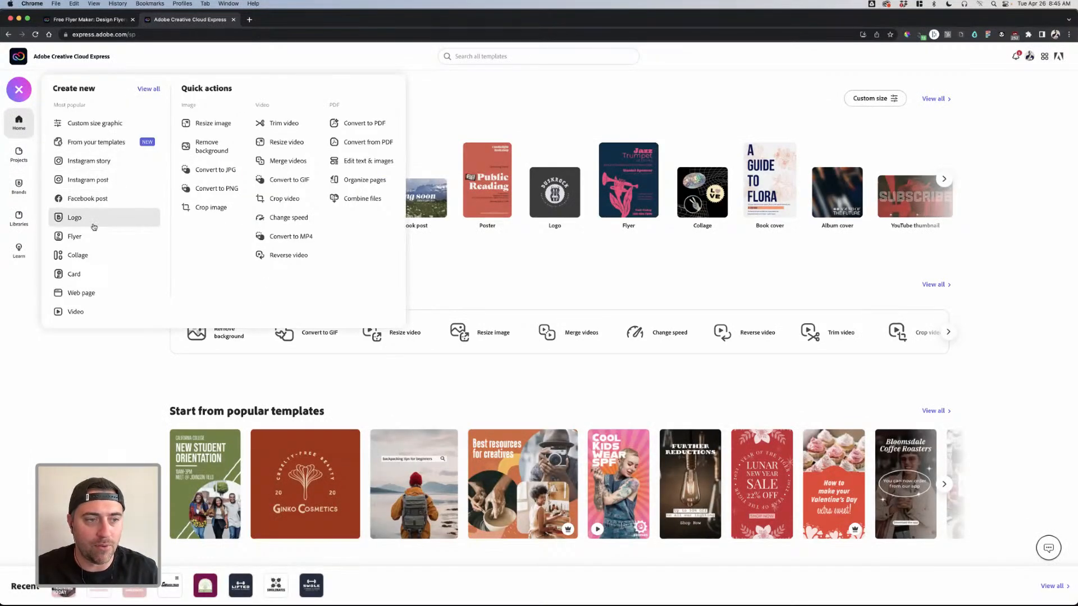
pyautogui.click(85, 236)
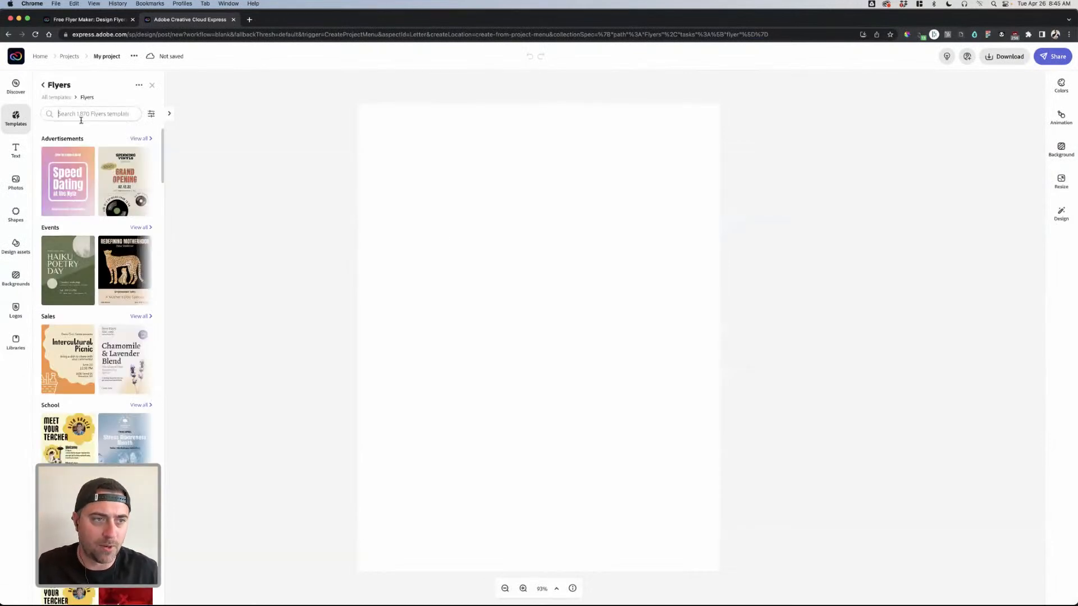
pyautogui.click(82, 114)
pyautogui.write('workout')
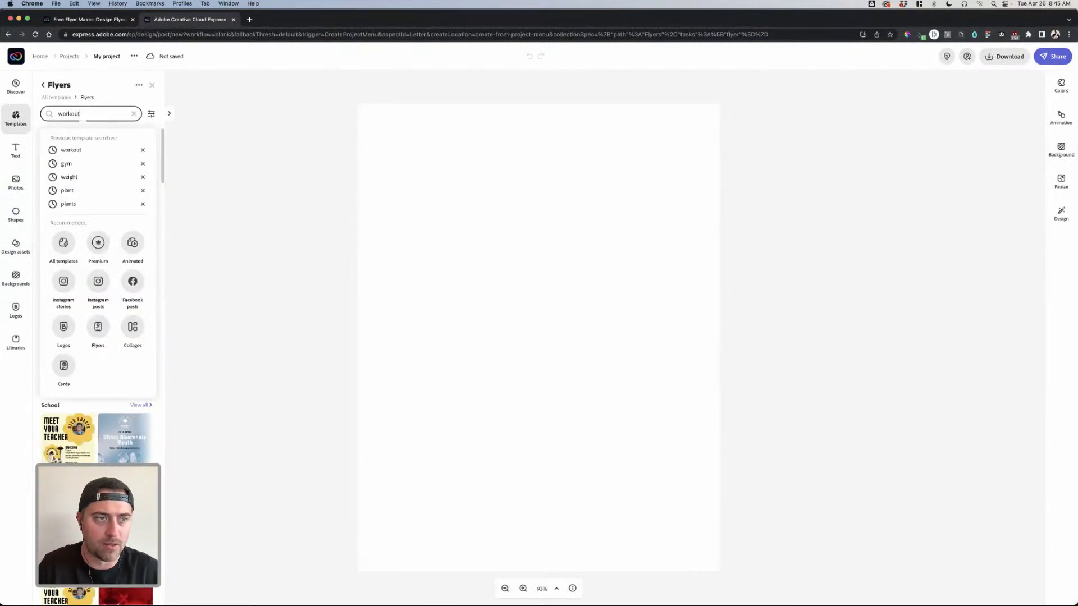
pyautogui.press('Return')
pyautogui.scroll(-5, 97, 292)
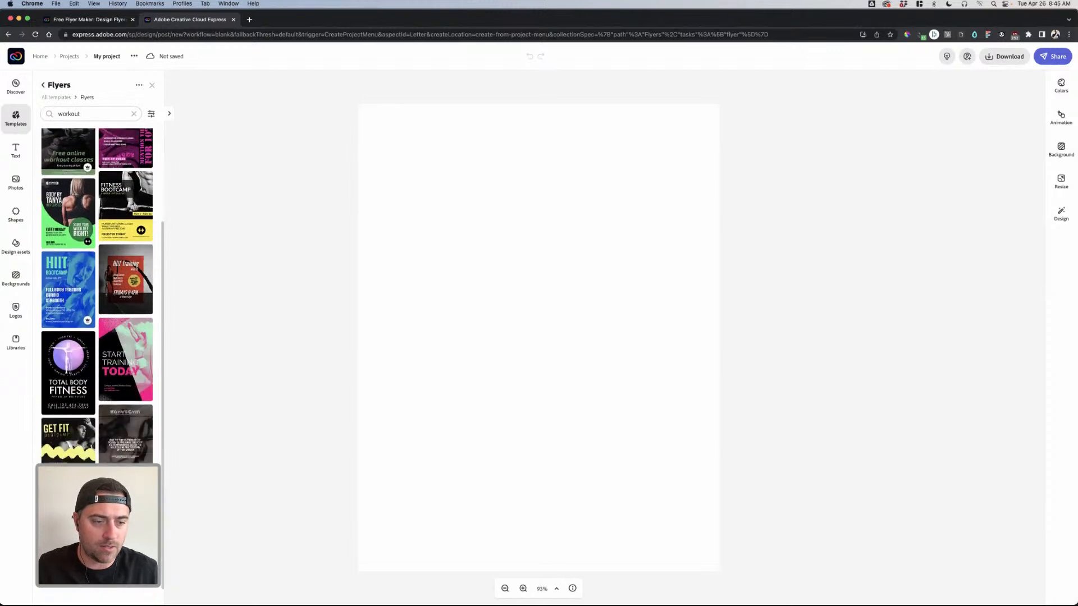
pyautogui.scroll(3, 97, 292)
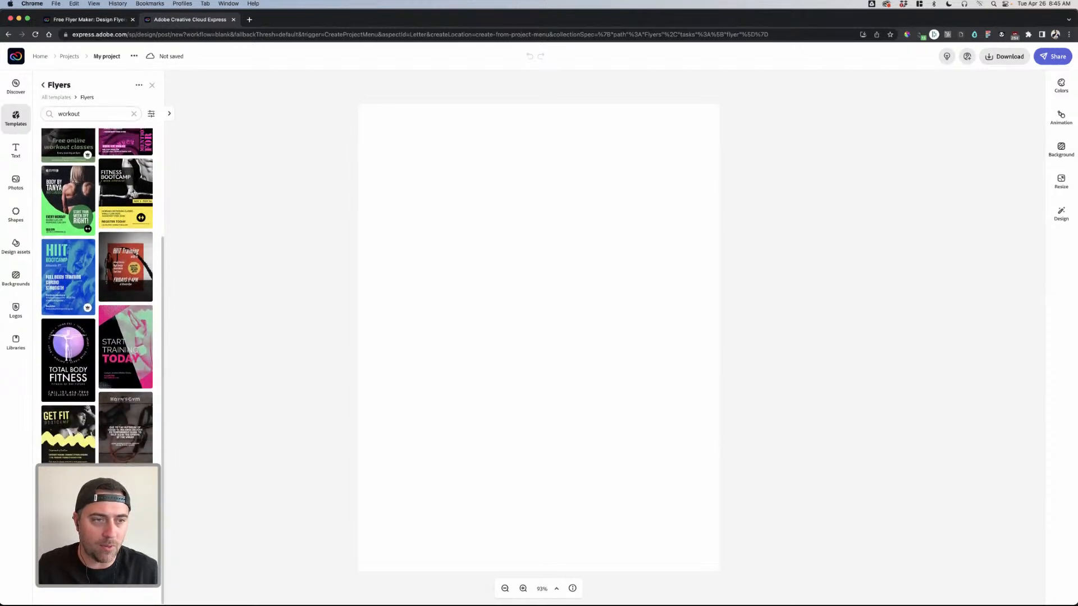
pyautogui.click(125, 176)
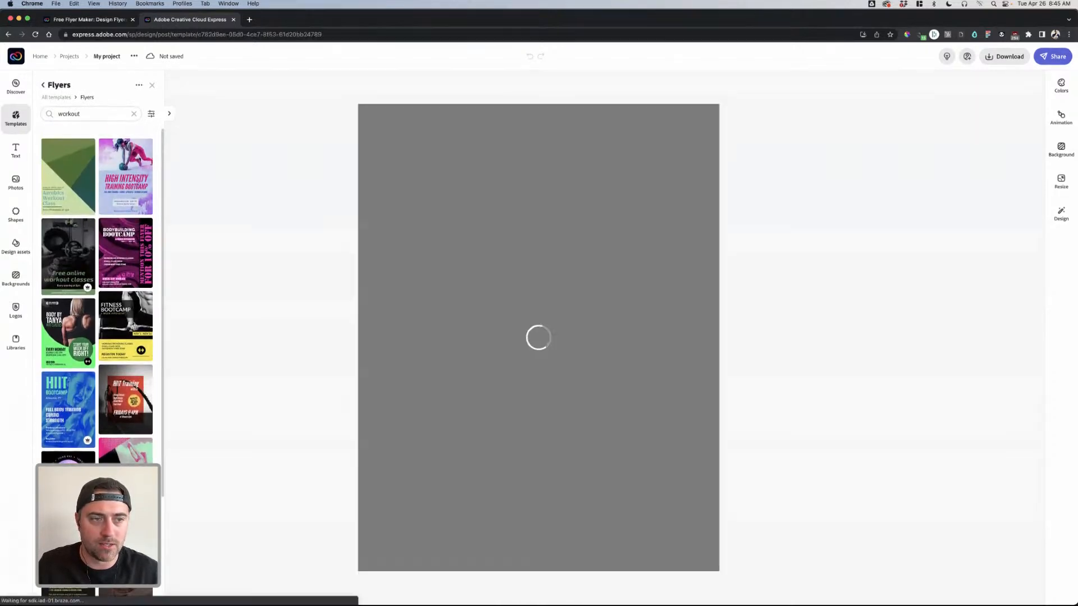
# - Apply the pink Swolemates brand styling to the flyer
pyautogui.click(553, 205)
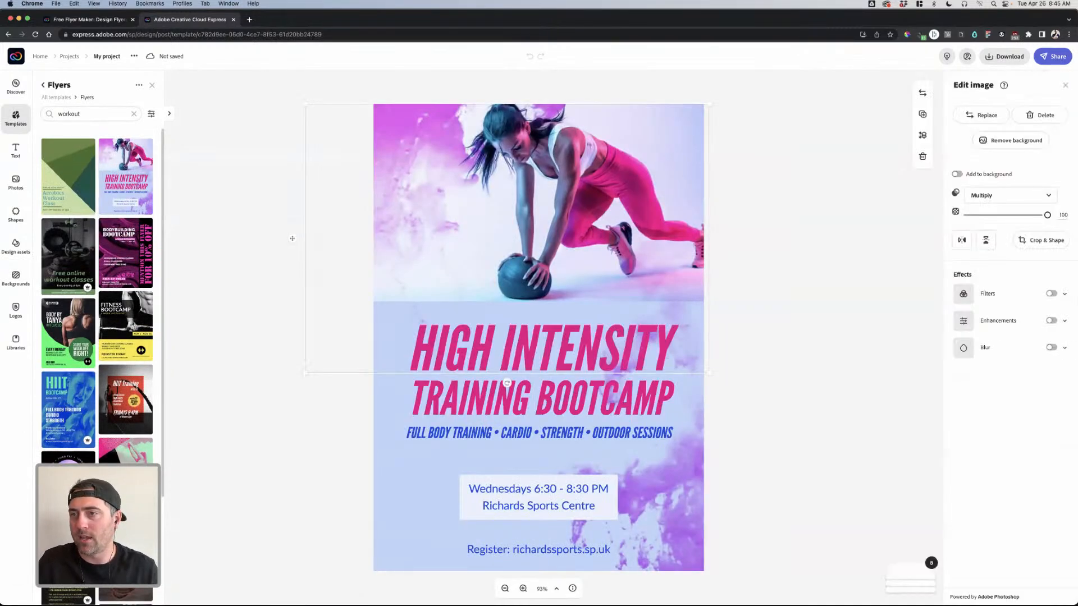
pyautogui.click(291, 238)
pyautogui.click(1061, 213)
pyautogui.click(987, 180)
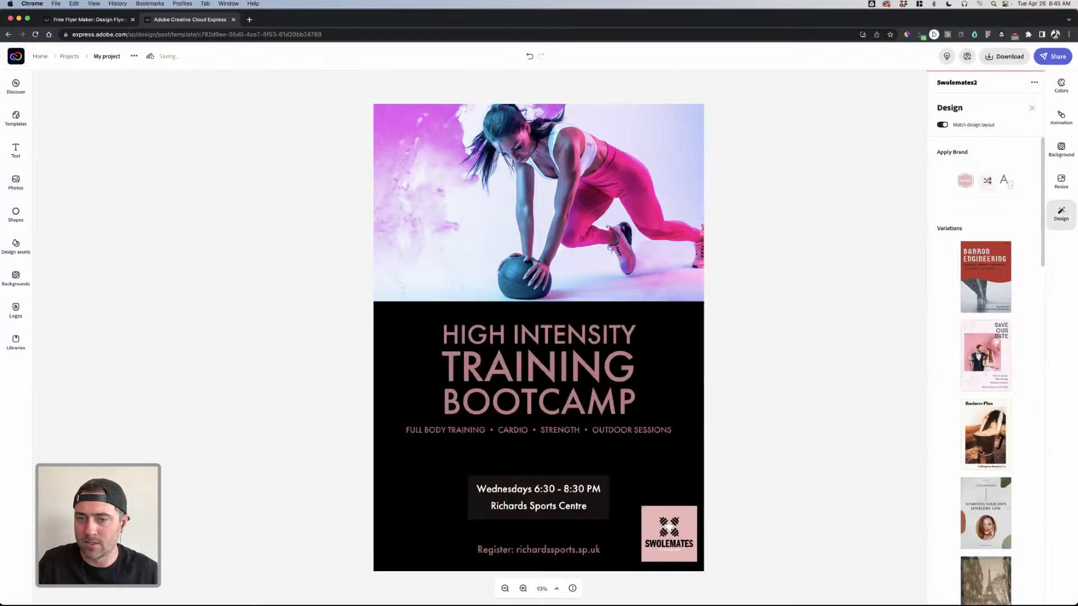
pyautogui.click(987, 180)
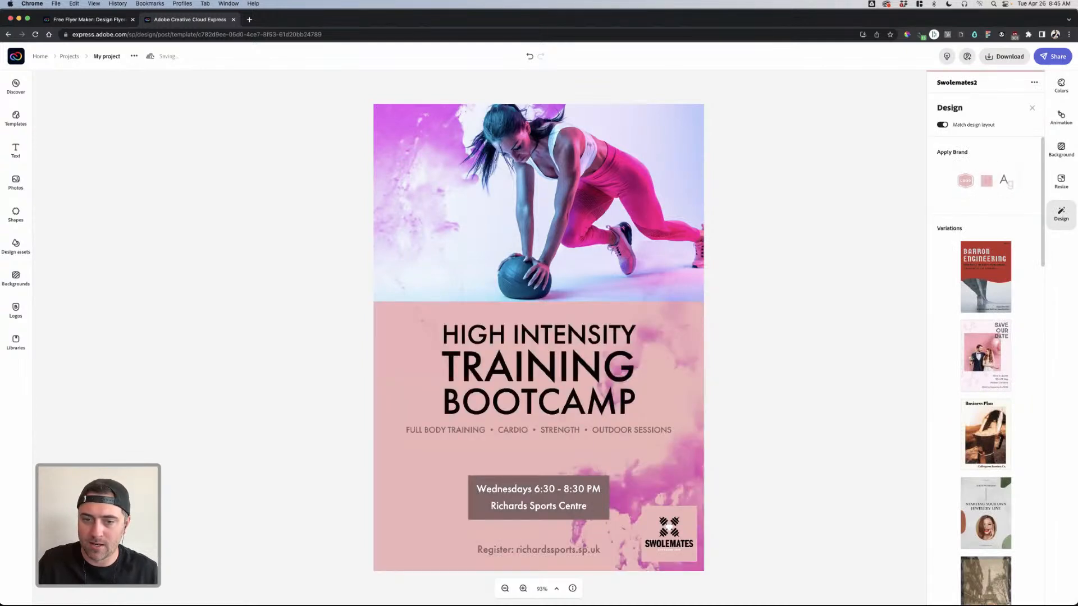
pyautogui.click(832, 224)
# - Delete the lower and upper watercolour splash images
pyautogui.click(426, 169)
pyautogui.click(662, 460)
pyautogui.moveTo(662, 460); pyautogui.dragTo(613, 442)
pyautogui.moveTo(792, 400); pyautogui.dragTo(731, 374)
pyautogui.press('Delete')
pyautogui.click(427, 169)
pyautogui.moveTo(427, 169); pyautogui.dragTo(380, 169)
pyautogui.press('Delete')
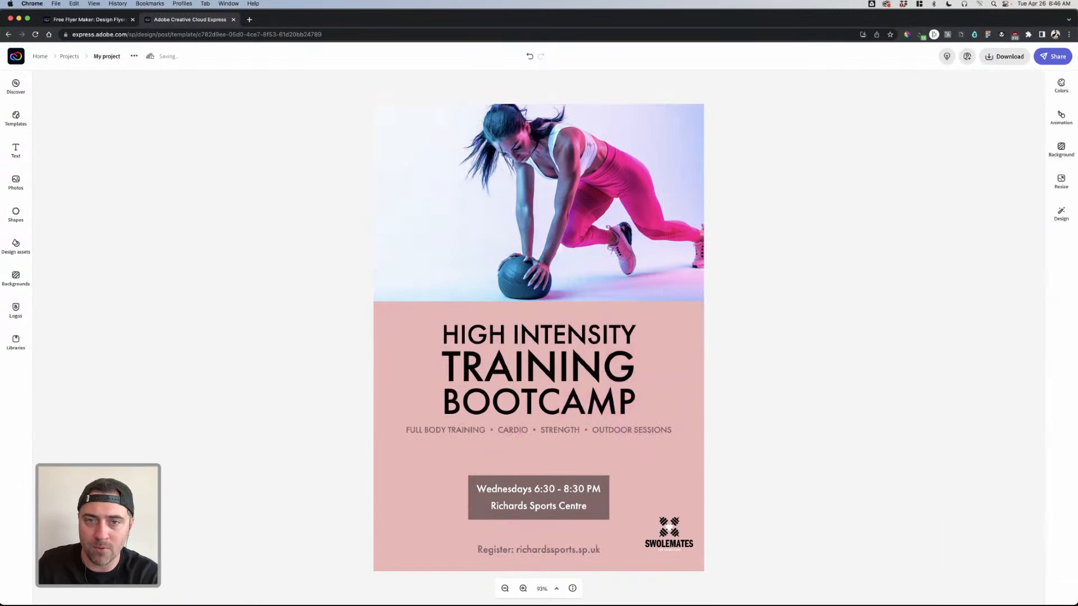
# - Give the athlete photo a duotone with pink and black colours, then swap them
pyautogui.click(743, 186)
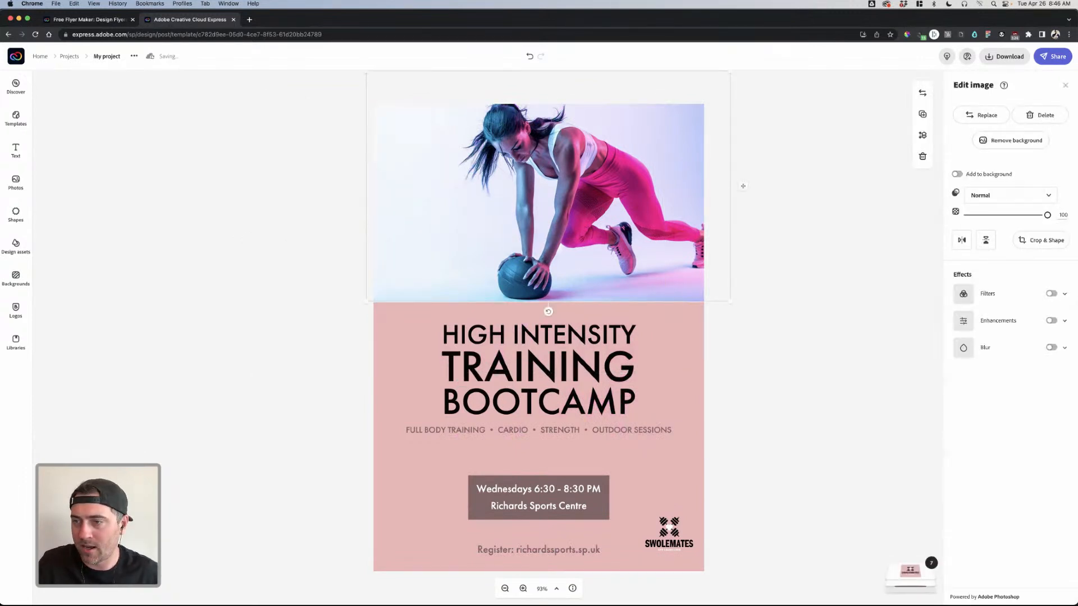
pyautogui.click(1052, 294)
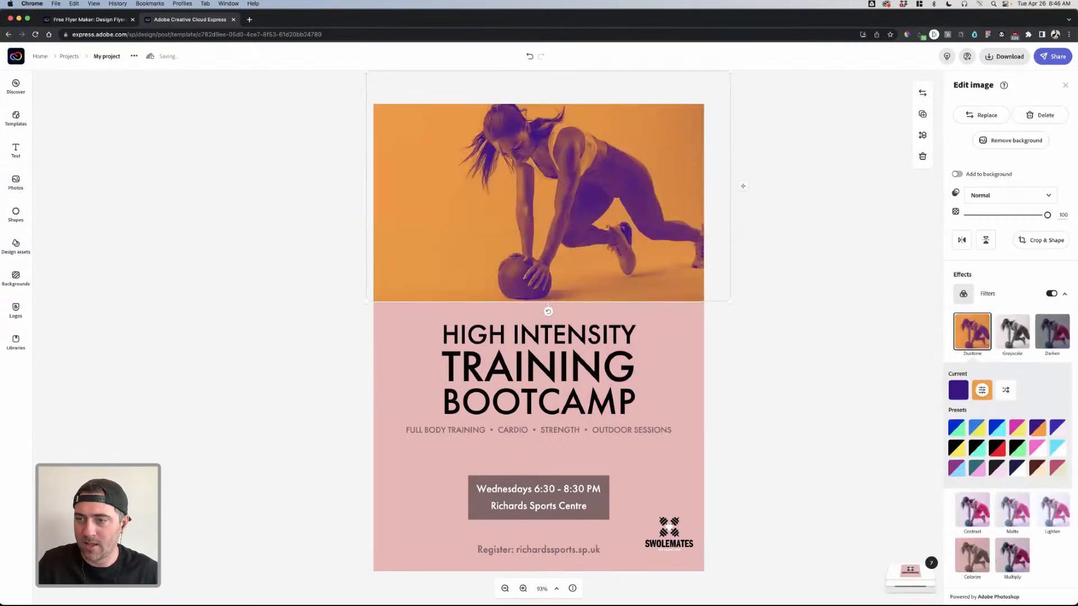
pyautogui.click(958, 391)
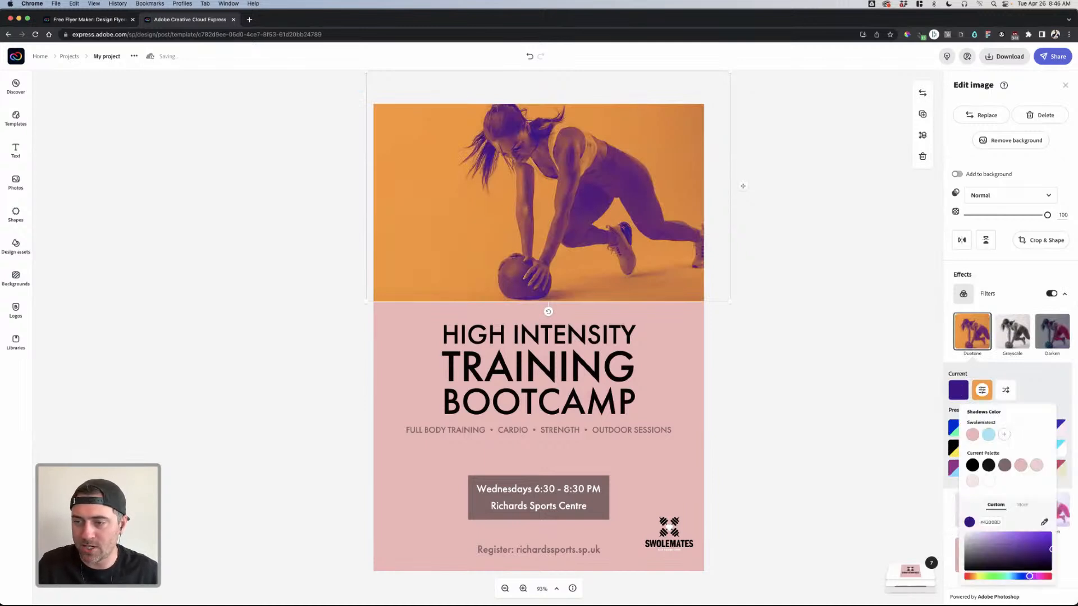
pyautogui.click(973, 435)
pyautogui.click(982, 391)
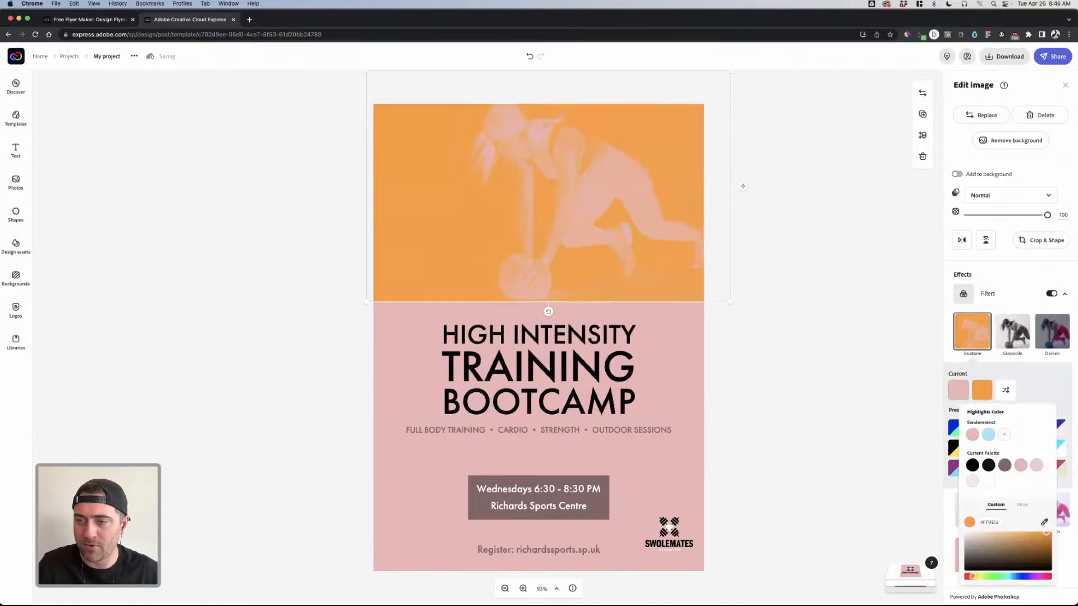
pyautogui.click(988, 435)
pyautogui.click(1037, 389)
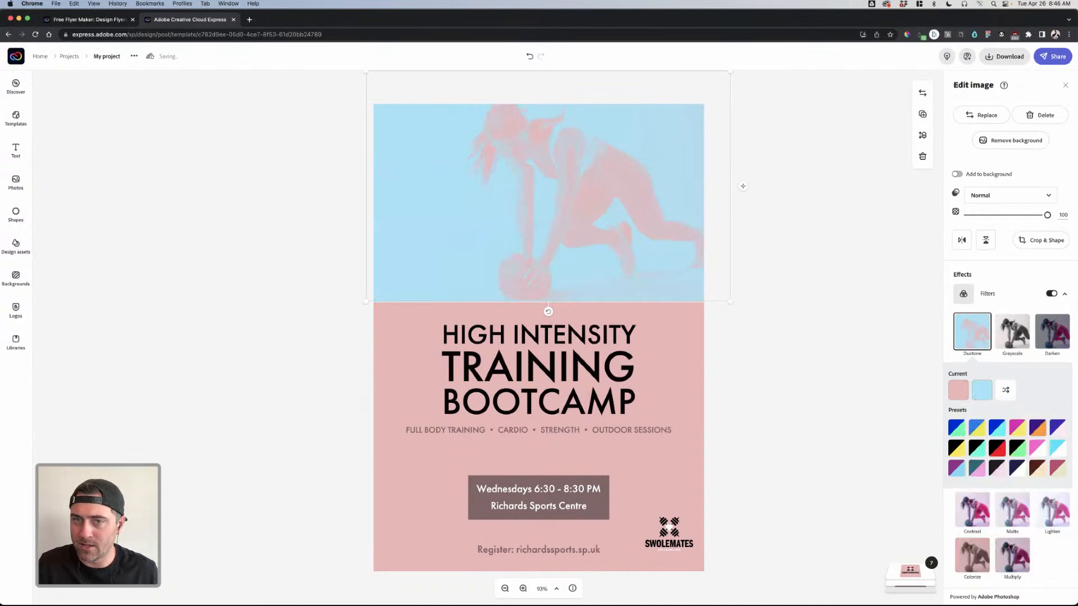
pyautogui.click(982, 390)
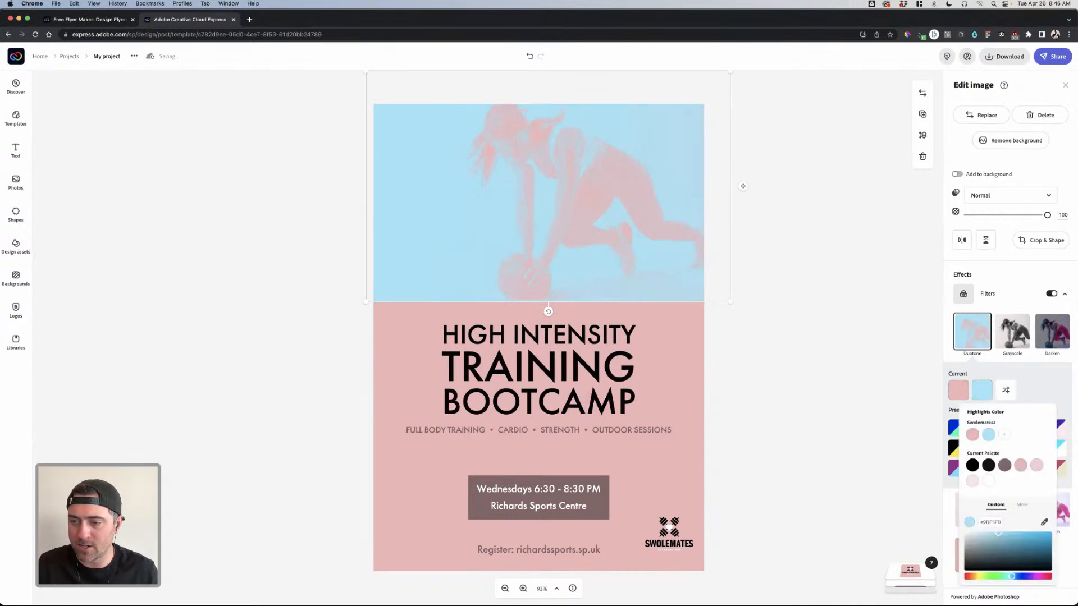
pyautogui.click(973, 465)
pyautogui.click(1005, 390)
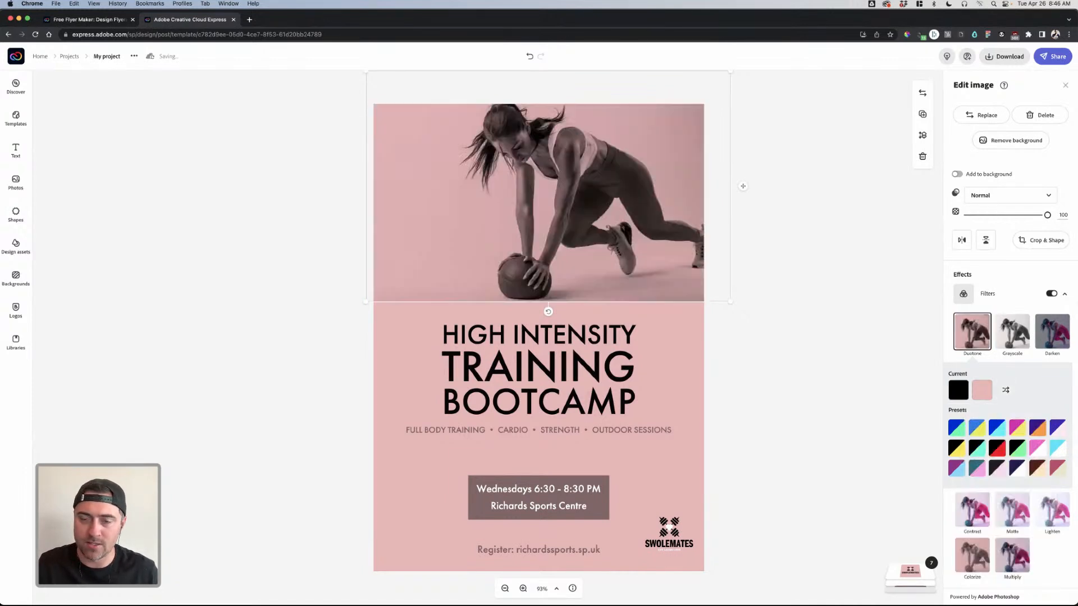
# - Nudge the photo lower and set its enhancements to contrast 30 and brightness 100
pyautogui.moveTo(547, 202)
pyautogui.mouseDown()
pyautogui.moveTo(537, 200)
pyautogui.moveTo(537, 216)
pyautogui.mouseUp()
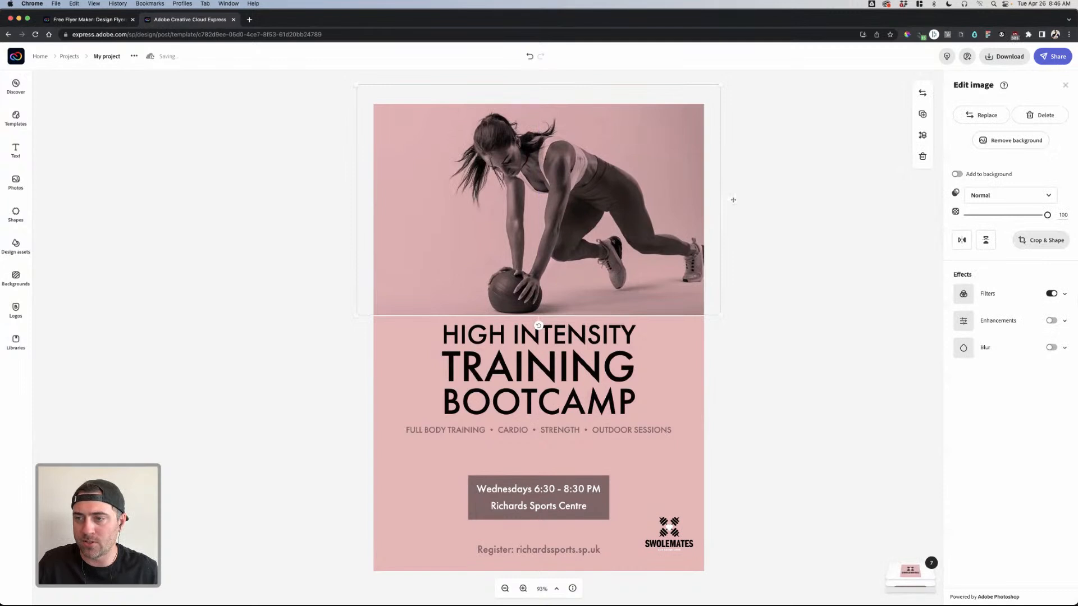
pyautogui.click(1051, 321)
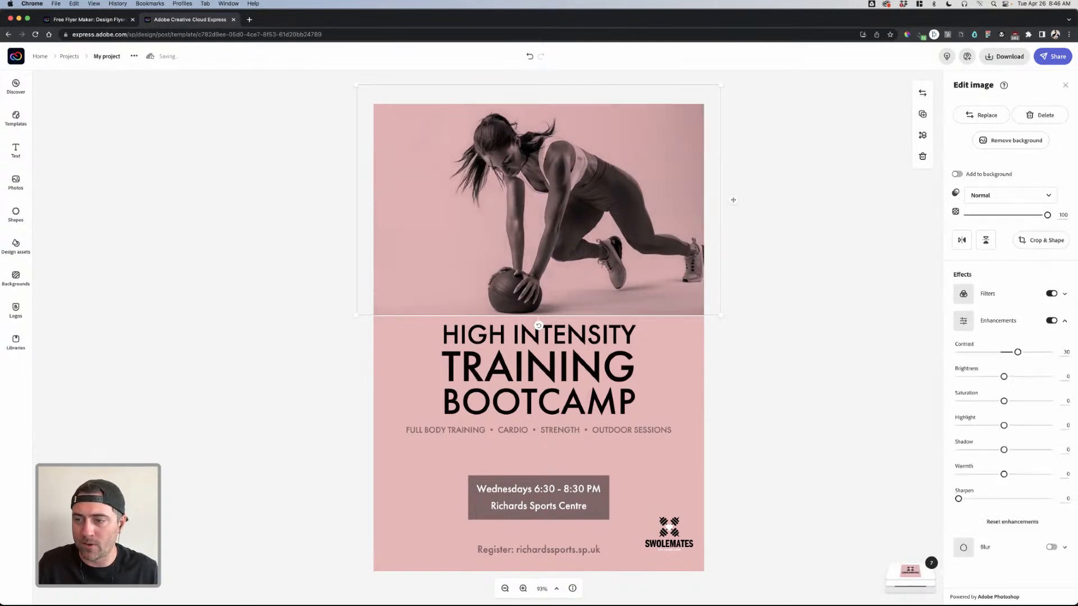
pyautogui.moveTo(1017, 352)
pyautogui.mouseDown()
pyautogui.moveTo(1035, 352)
pyautogui.moveTo(958, 352)
pyautogui.moveTo(1048, 352)
pyautogui.moveTo(1000, 353)
pyautogui.mouseUp()
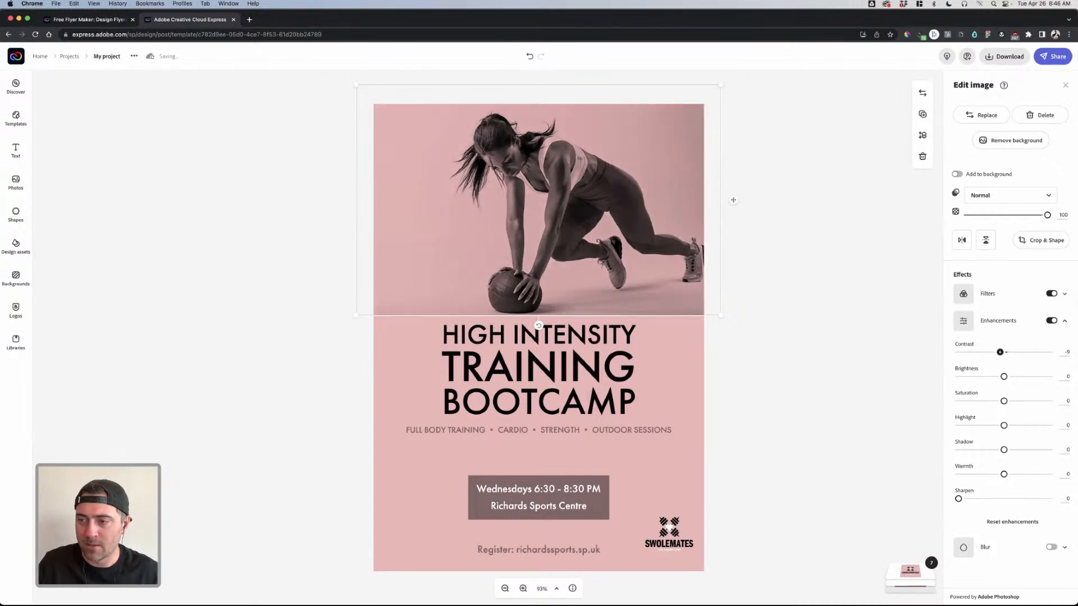
pyautogui.click(1052, 321)
pyautogui.click(1052, 320)
pyautogui.moveTo(1004, 376); pyautogui.dragTo(1049, 376)
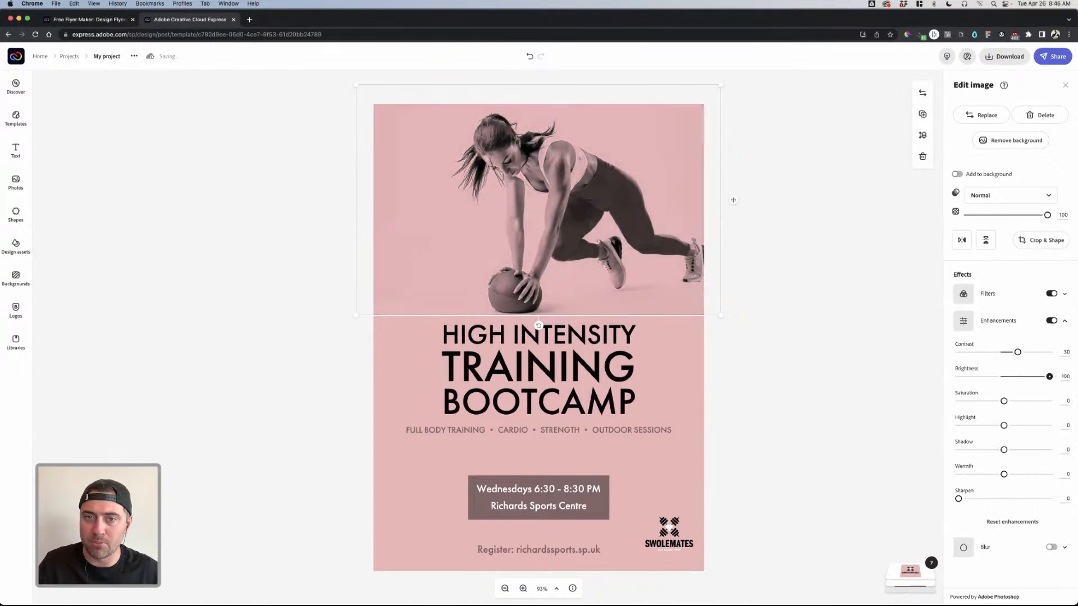
pyautogui.press('Escape')
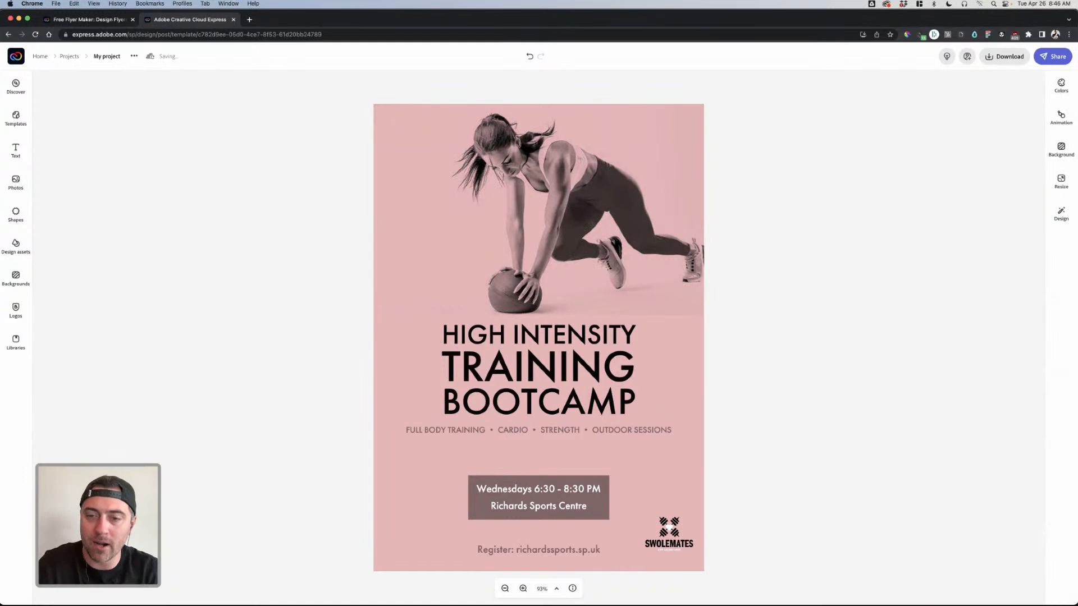
pyautogui.click(733, 200)
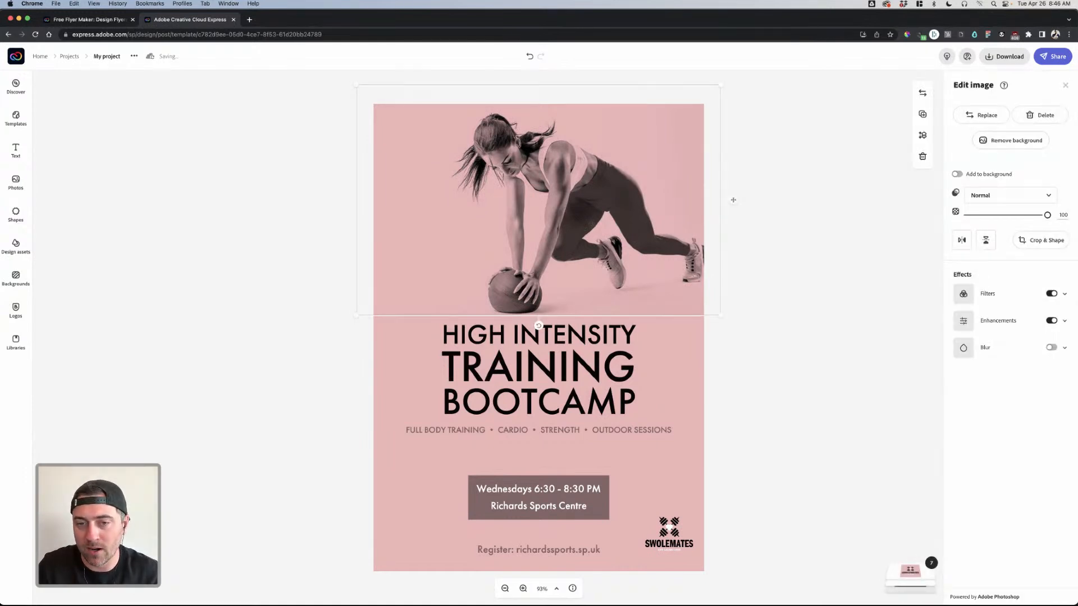
pyautogui.click(539, 370)
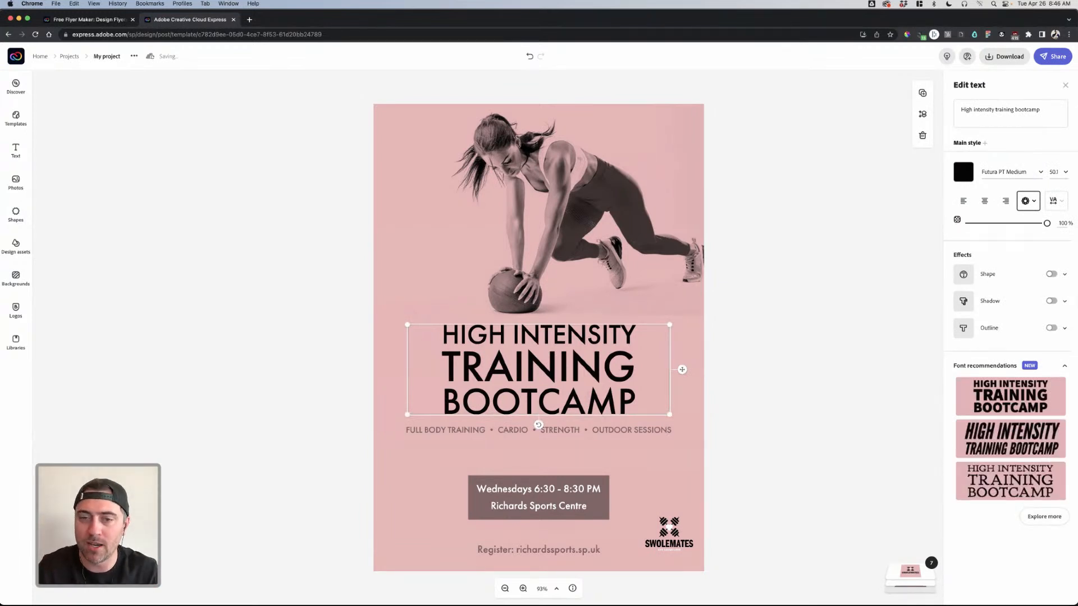
pyautogui.click(539, 200)
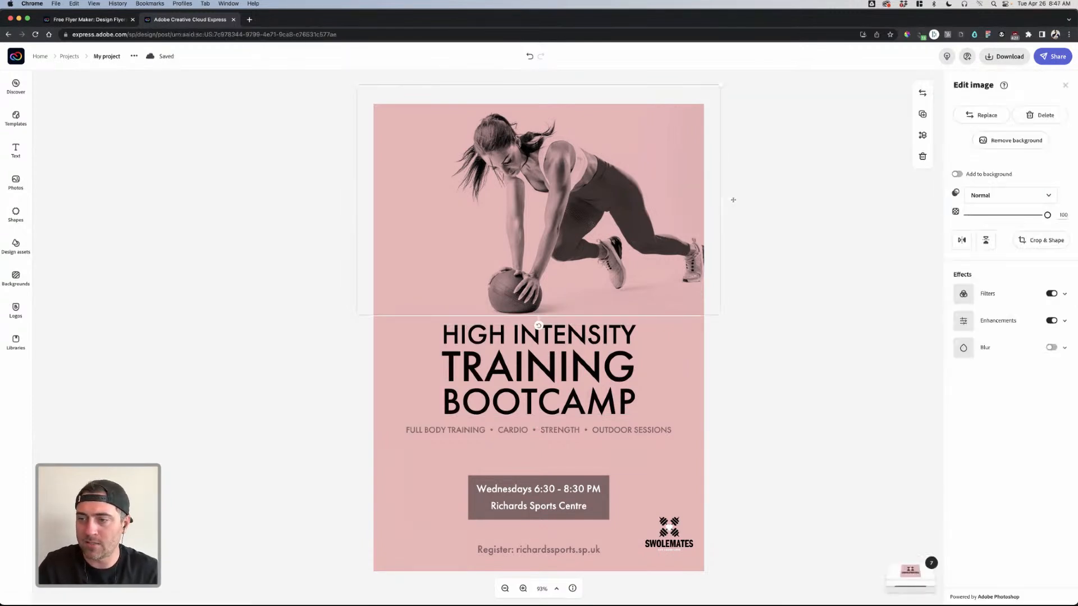
# - Retune the athlete photo's enhancements to Brightness 100 and Highlight -6
pyautogui.click(1051, 320)
pyautogui.click(1052, 321)
pyautogui.moveTo(1004, 425)
pyautogui.mouseDown()
pyautogui.moveTo(1049, 425)
pyautogui.moveTo(969, 425)
pyautogui.moveTo(1014, 426)
pyautogui.moveTo(1002, 425)
pyautogui.mouseUp()
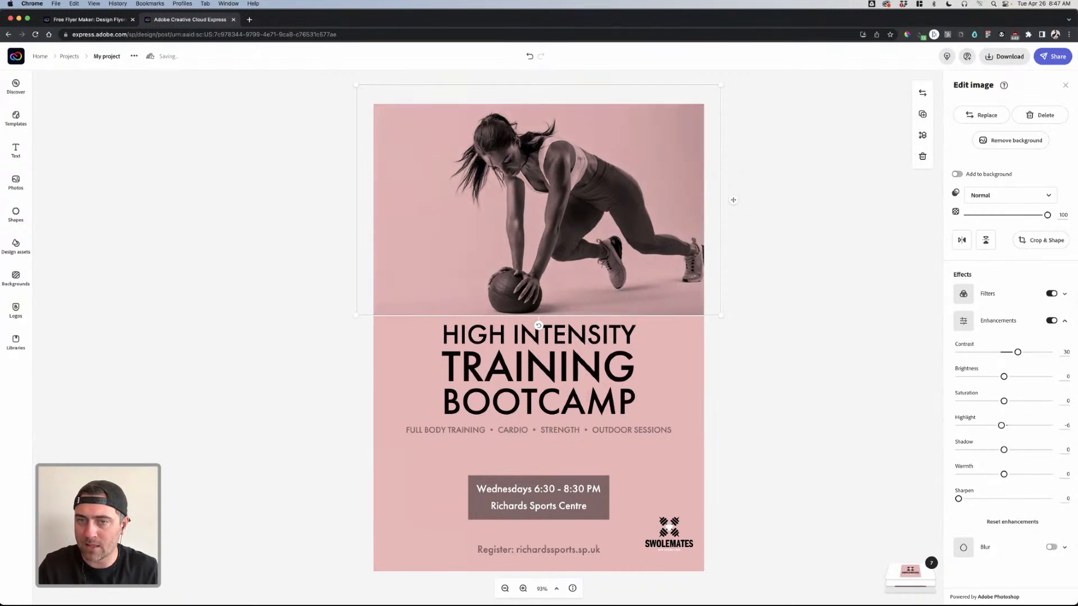
pyautogui.moveTo(1004, 376); pyautogui.dragTo(1003, 352)
pyautogui.moveTo(1004, 449); pyautogui.dragTo(1005, 474)
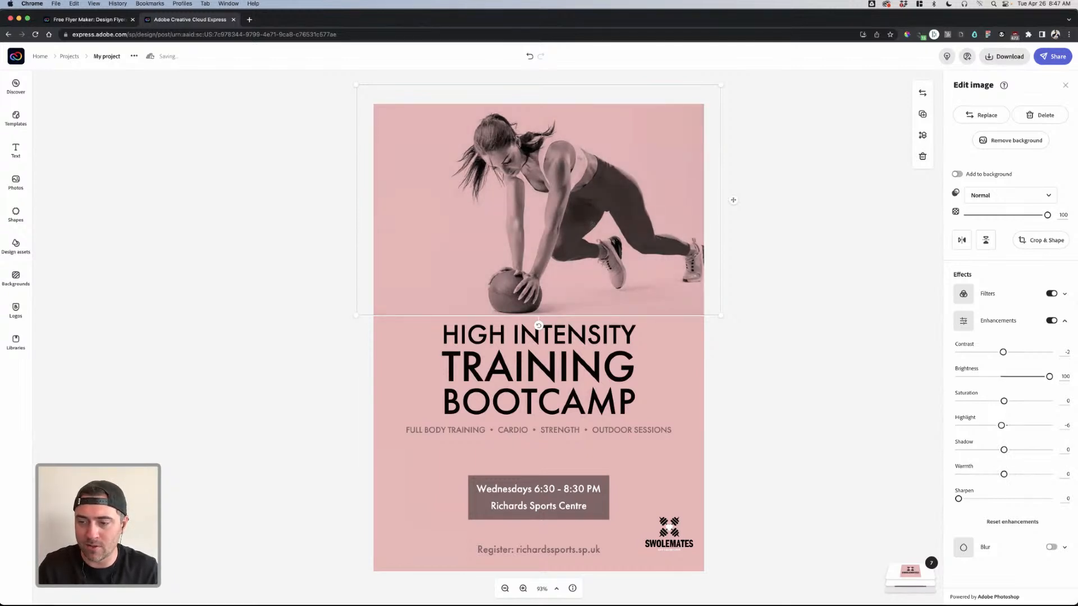
# - Try a strong blur on the photo, then turn blur back off and deselect it
pyautogui.click(1051, 547)
pyautogui.moveTo(962, 571)
pyautogui.mouseDown()
pyautogui.moveTo(1039, 571)
pyautogui.moveTo(959, 571)
pyautogui.mouseUp()
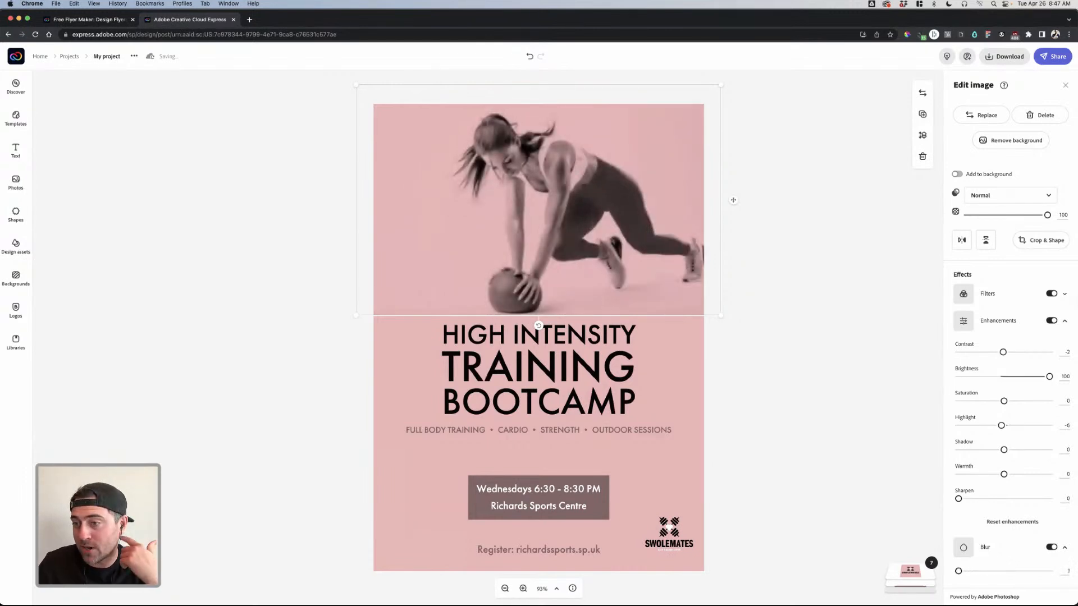
pyautogui.click(1052, 548)
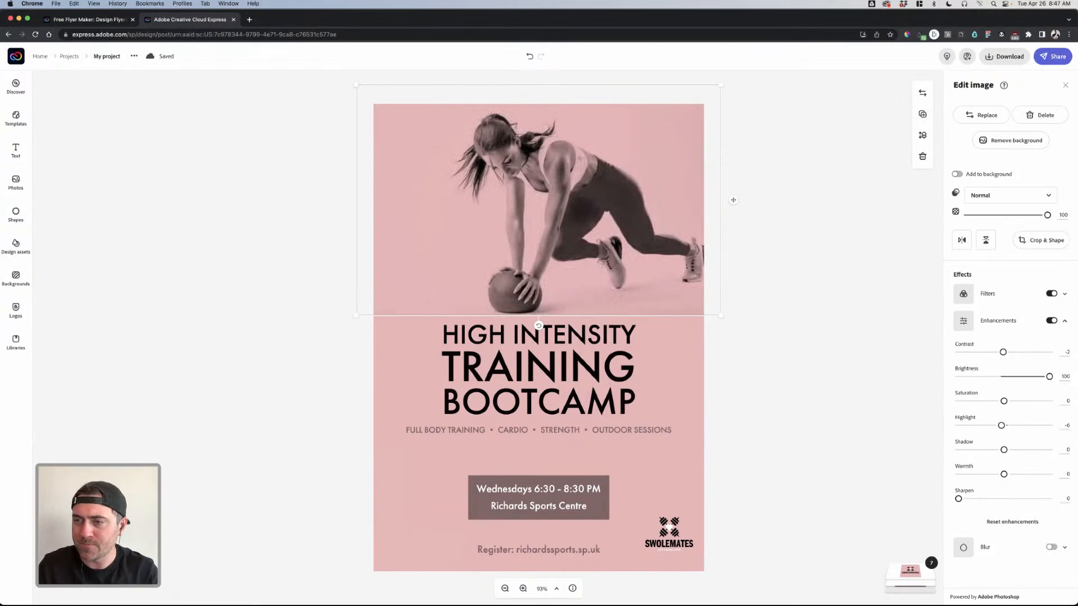
pyautogui.press('Escape')
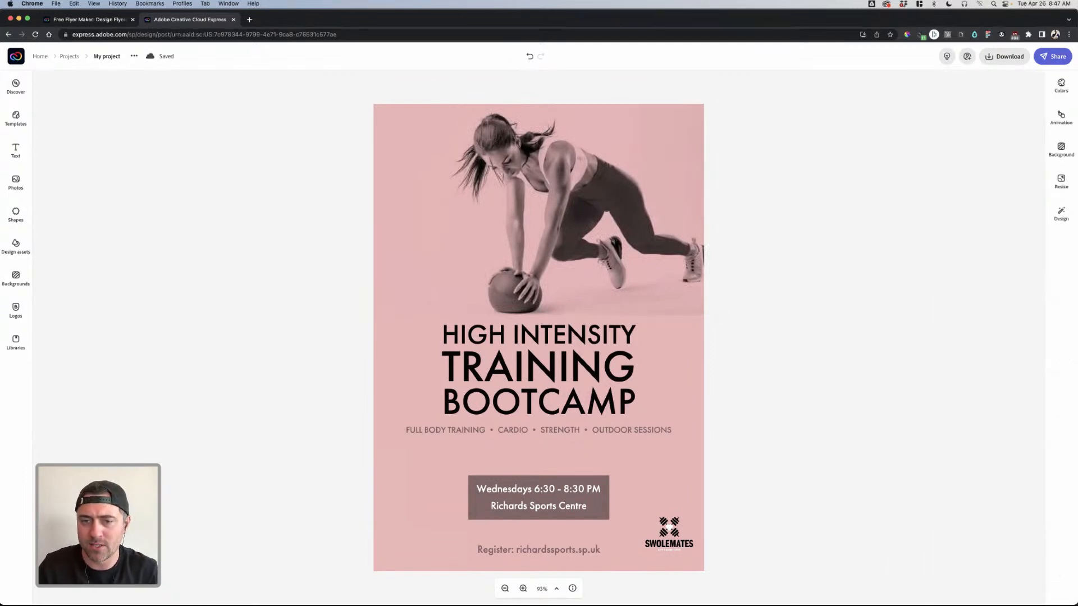
# - Change the HIGH INTENSITY TRAINING BOOTCAMP headline font to FranklinGothic URW Condensed Demi
pyautogui.click(538, 368)
pyautogui.click(1004, 172)
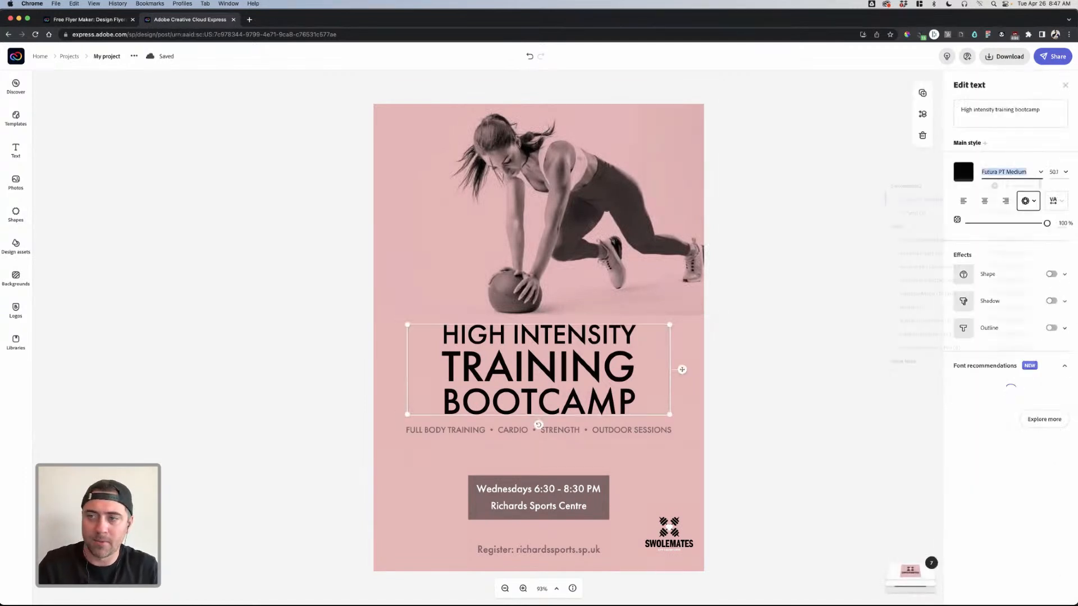
pyautogui.write('Franklin')
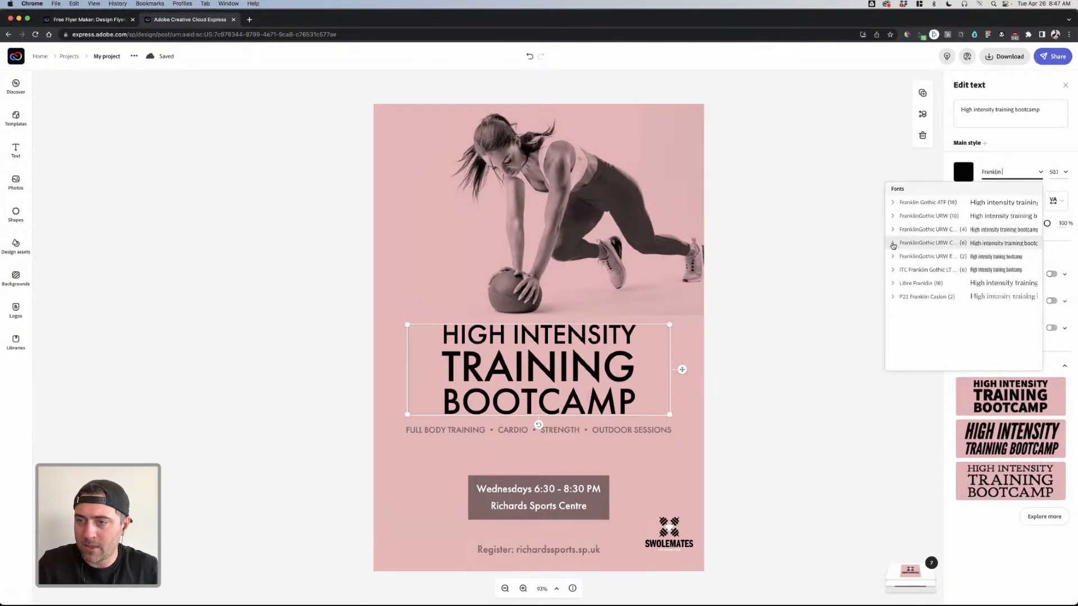
pyautogui.click(894, 244)
pyautogui.click(909, 310)
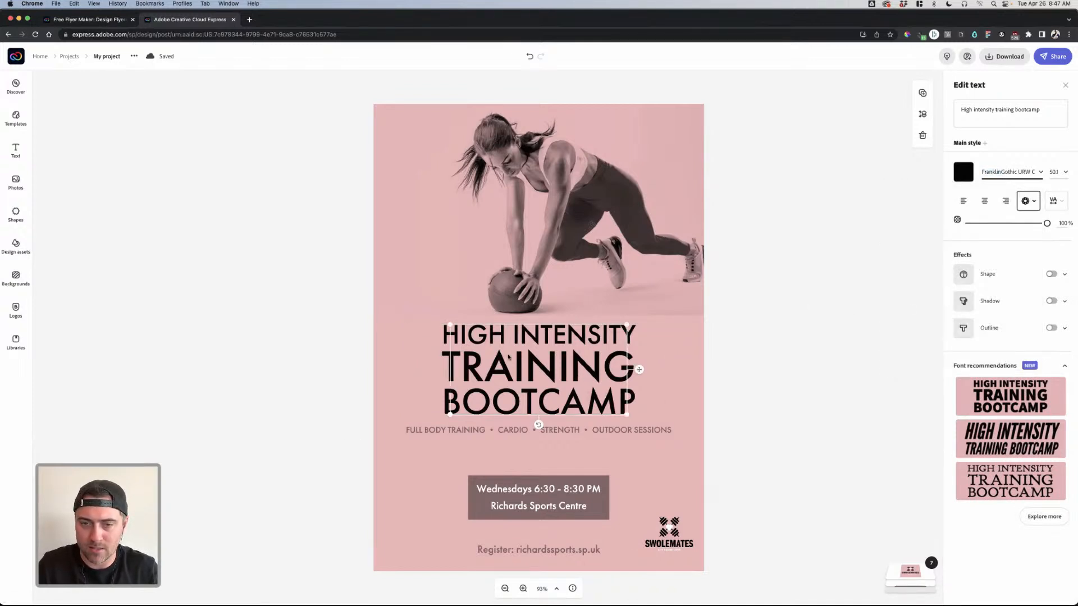
pyautogui.press('Escape')
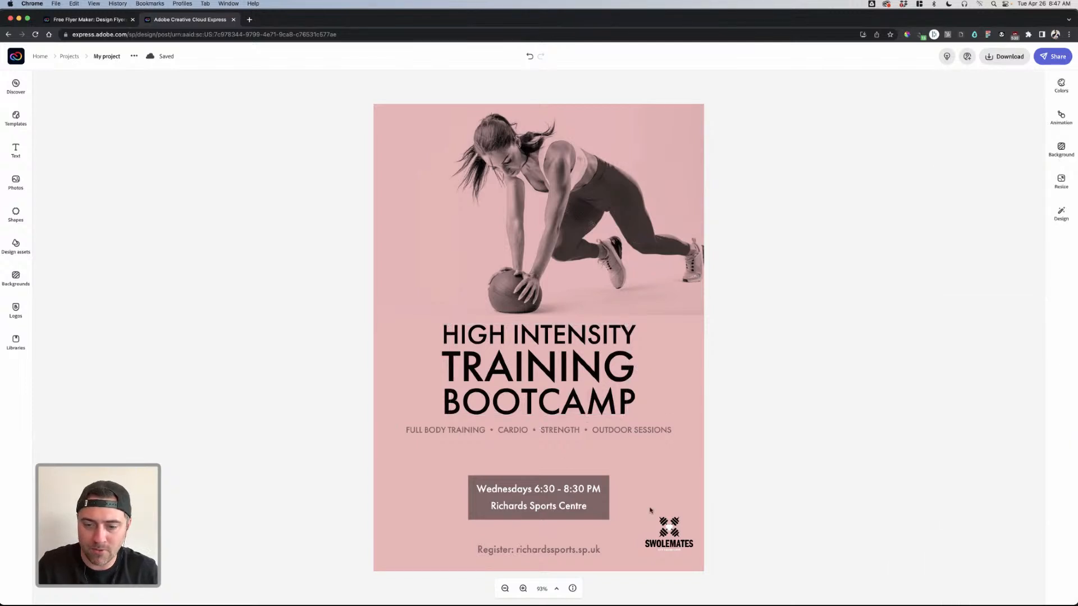
# - Select the footer's Register text and highlight its web address in the Edit text box
pyautogui.click(676, 528)
pyautogui.click(755, 507)
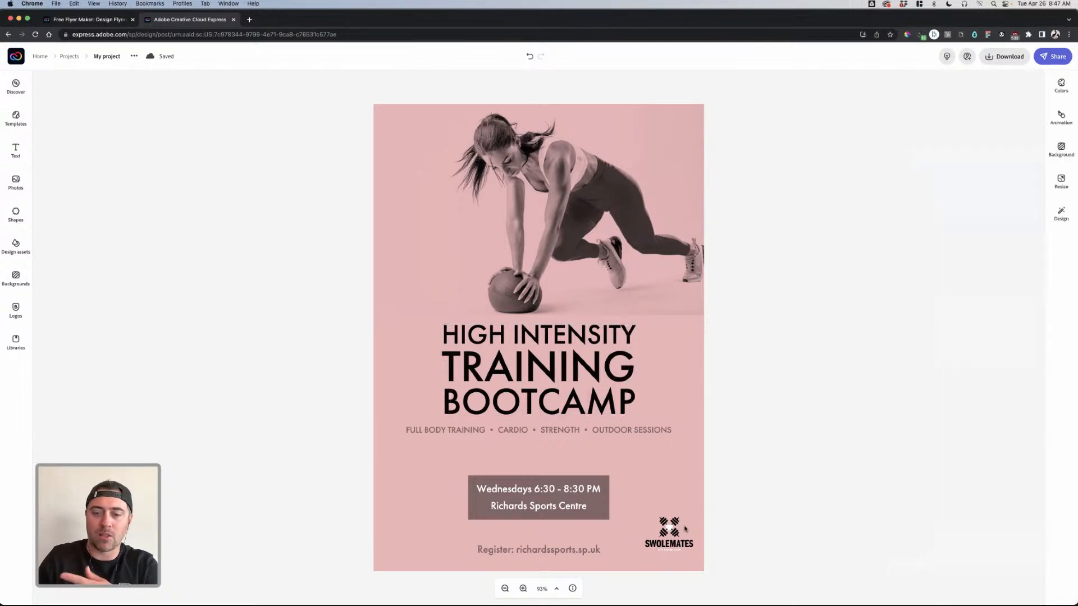
pyautogui.click(680, 530)
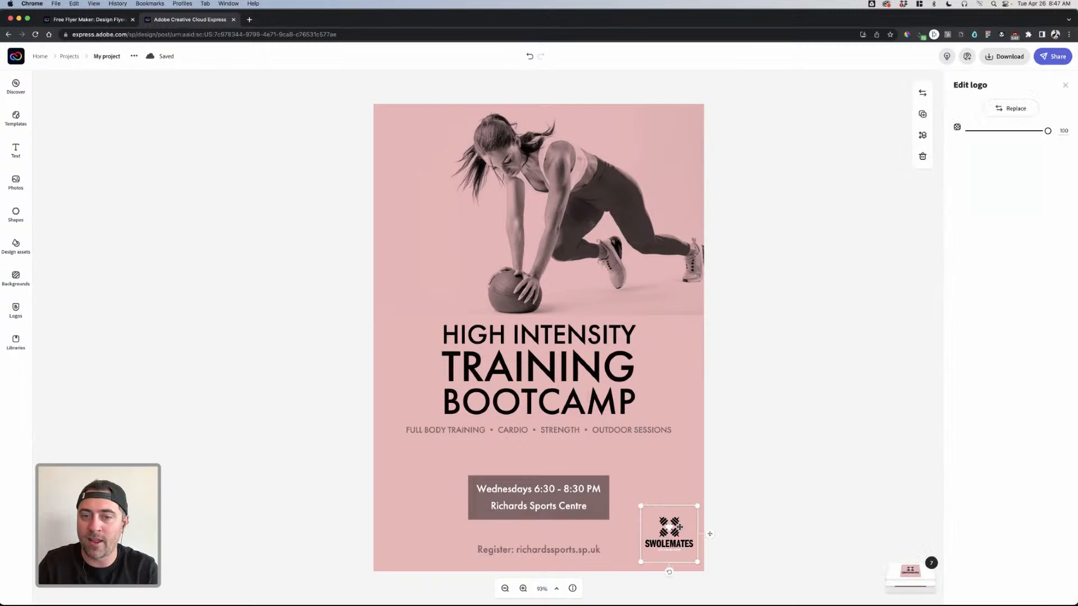
pyautogui.click(742, 395)
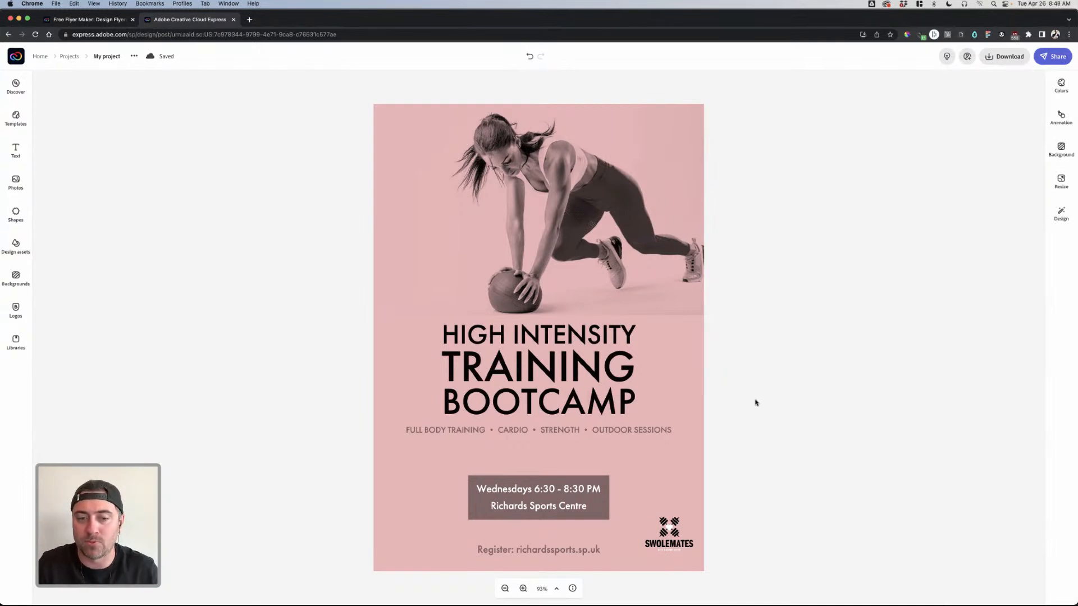
pyautogui.click(549, 554)
pyautogui.moveTo(1032, 109); pyautogui.dragTo(983, 110)
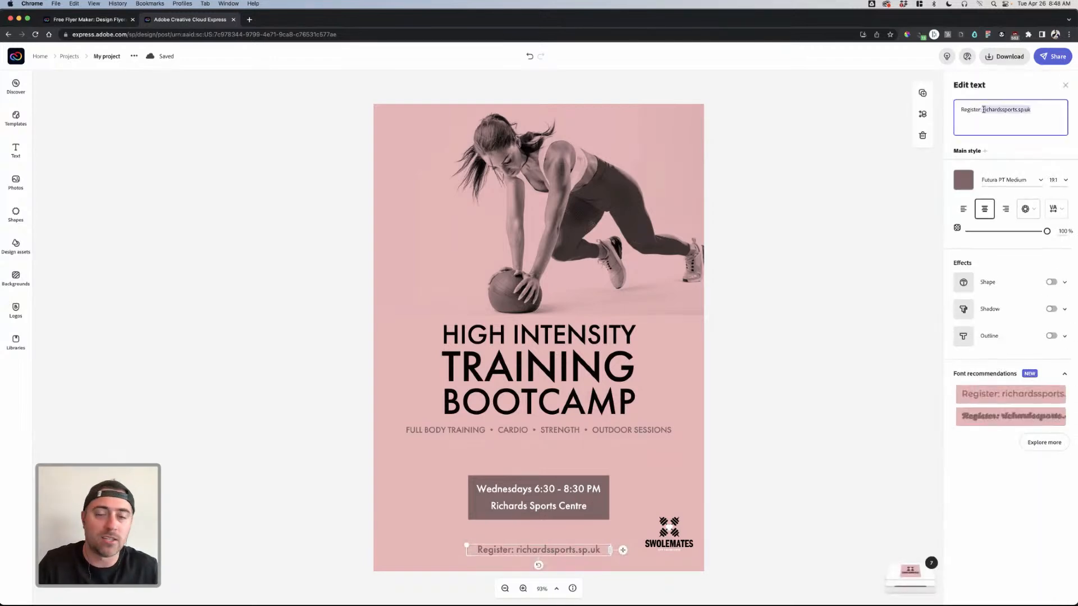
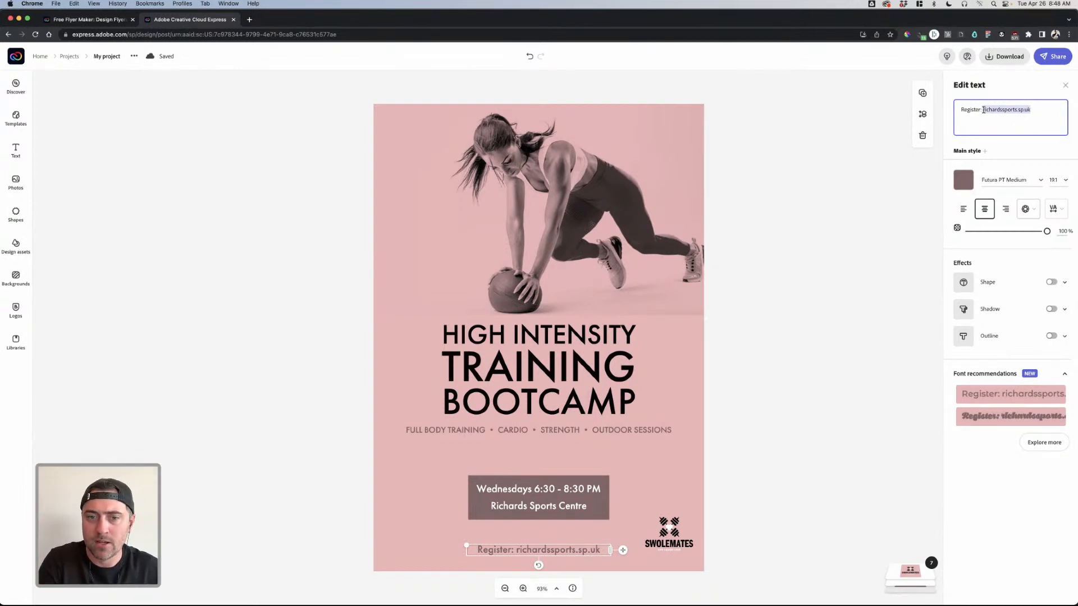
# - Type Swolemates.com/register into the registration text and widen its box
pyautogui.write('Swole')
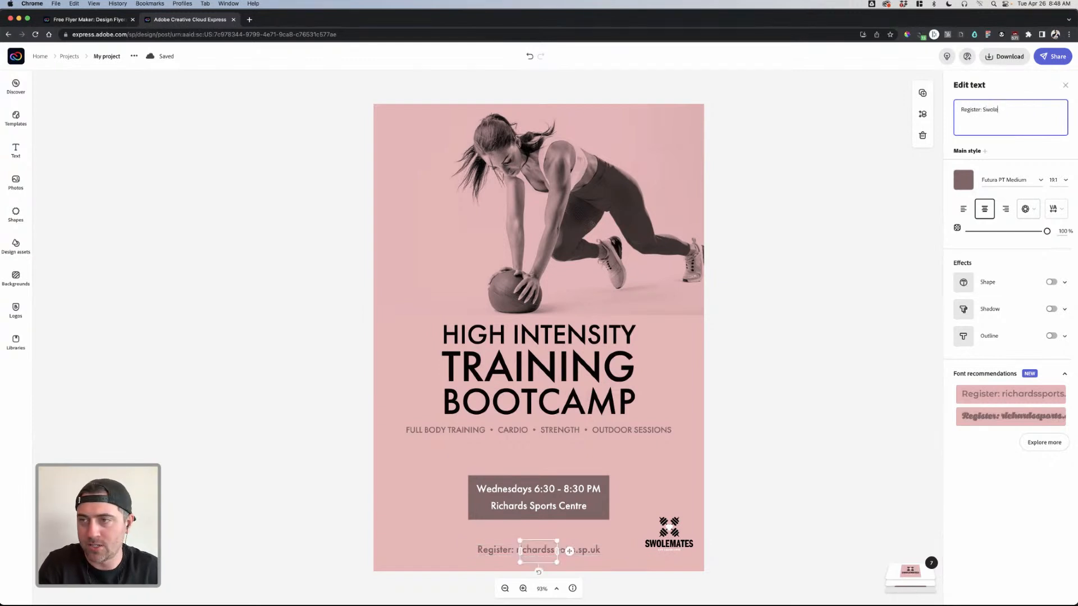
pyautogui.write('mate')
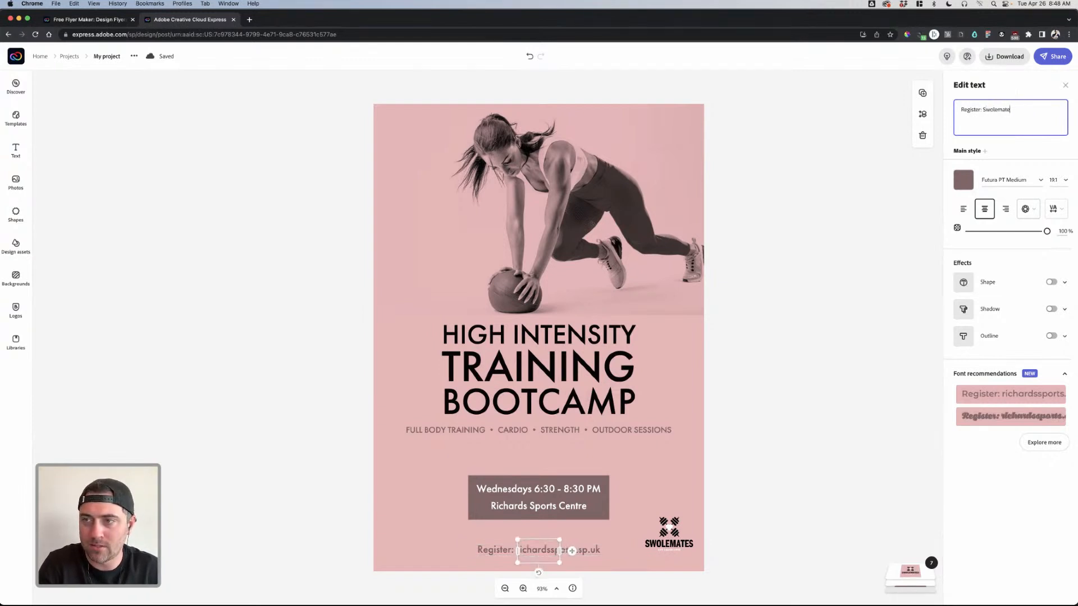
pyautogui.write('s.com/register')
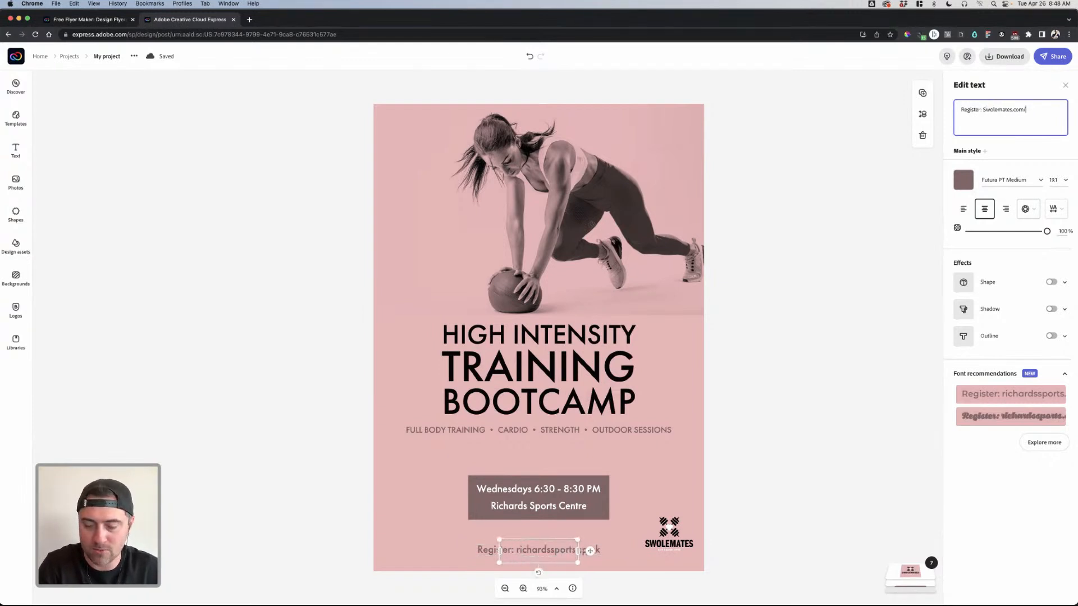
pyautogui.click(827, 226)
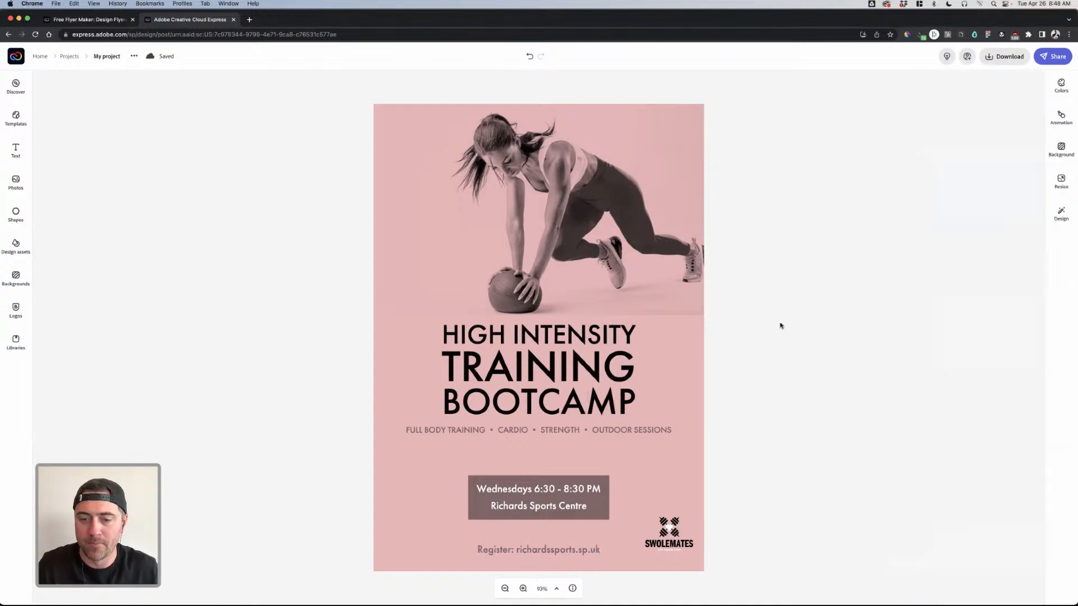
pyautogui.click(555, 553)
pyautogui.moveTo(594, 551); pyautogui.dragTo(615, 550)
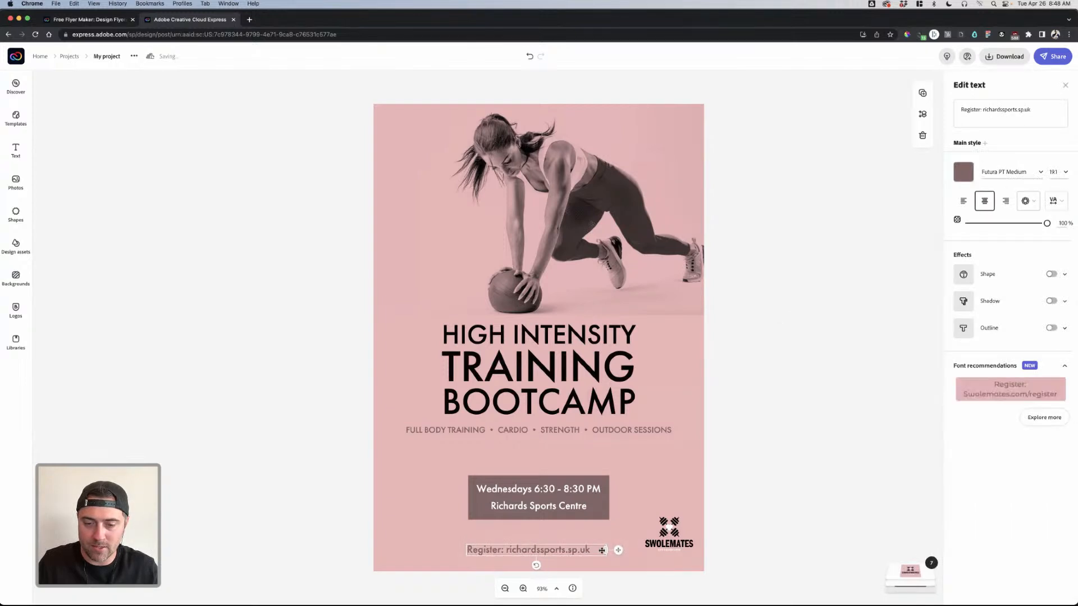
pyautogui.click(746, 488)
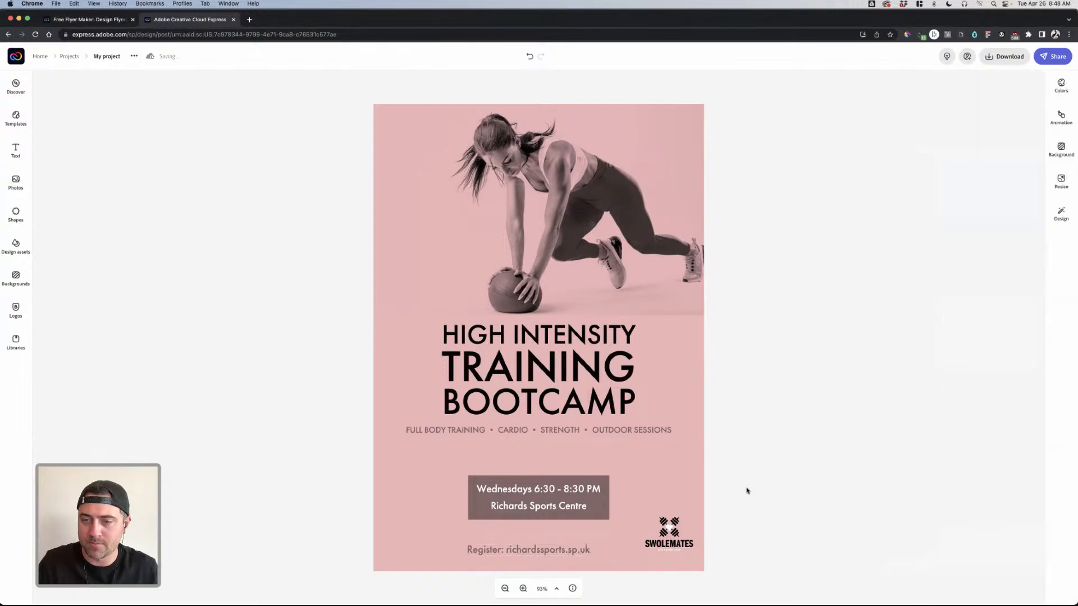
# - Replace the old web address with Swolemates.com/register and widen the box to fit one line
pyautogui.click(537, 554)
pyautogui.moveTo(1043, 110); pyautogui.dragTo(982, 109)
pyautogui.write('Swol')
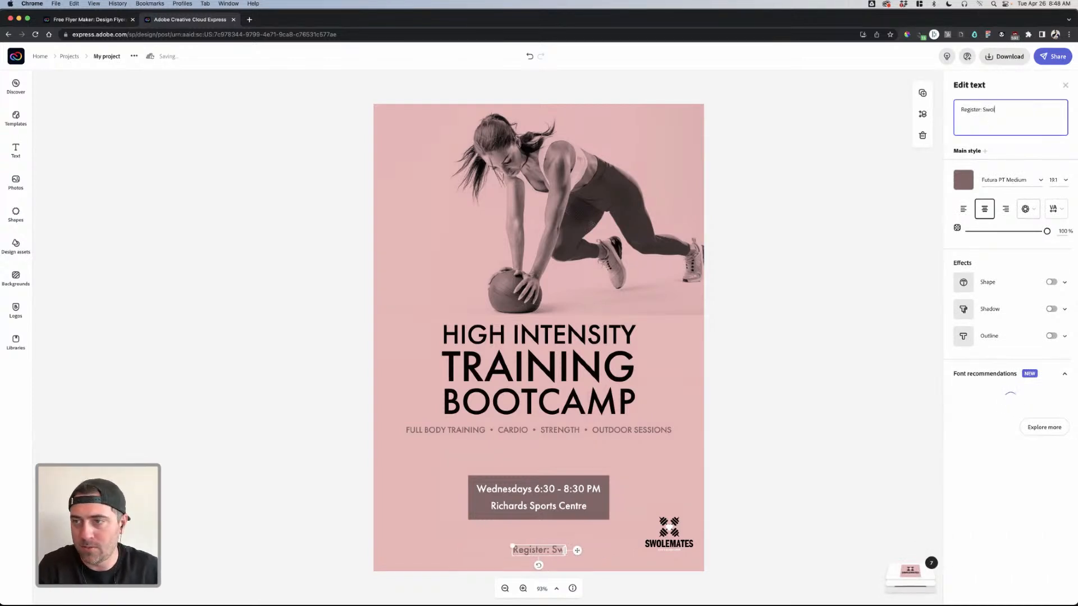
pyautogui.write('emates.com/')
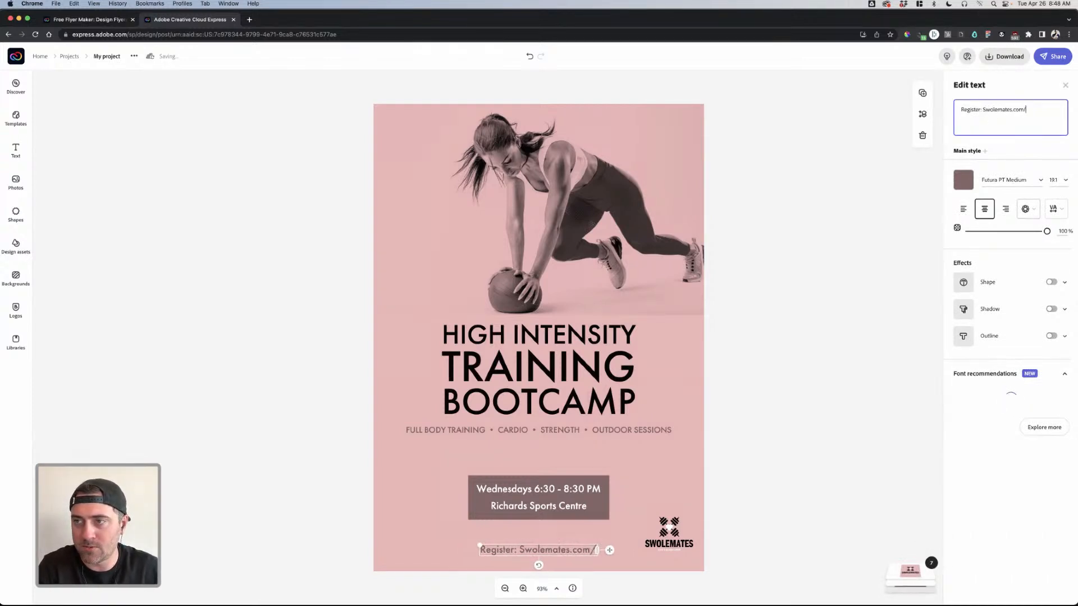
pyautogui.write('register')
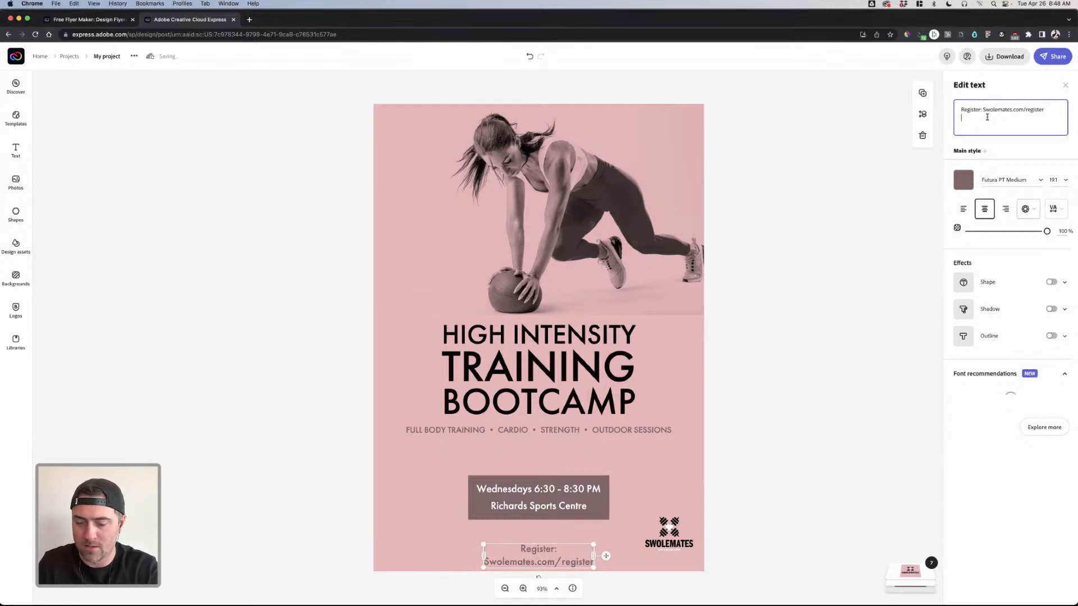
pyautogui.click(613, 548)
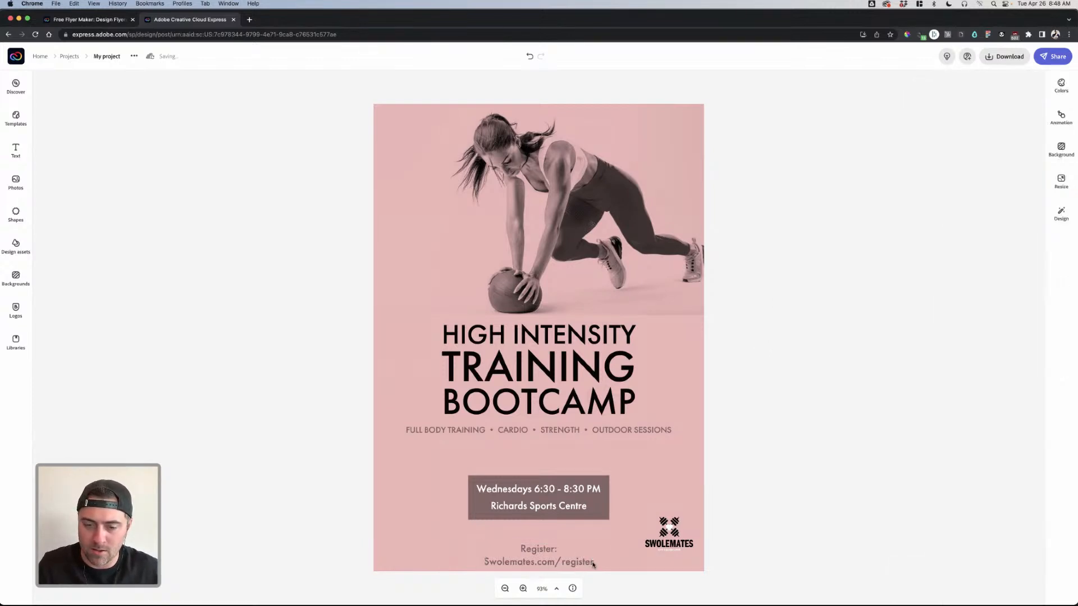
pyautogui.click(593, 564)
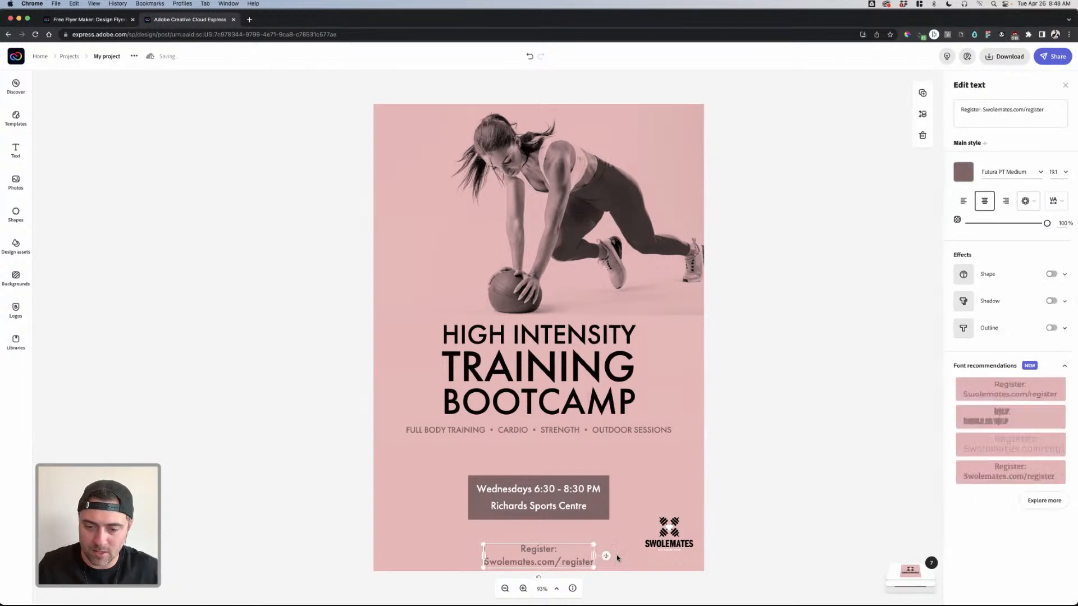
pyautogui.moveTo(594, 556)
pyautogui.mouseDown()
pyautogui.moveTo(647, 554)
pyautogui.moveTo(582, 554)
pyautogui.mouseUp()
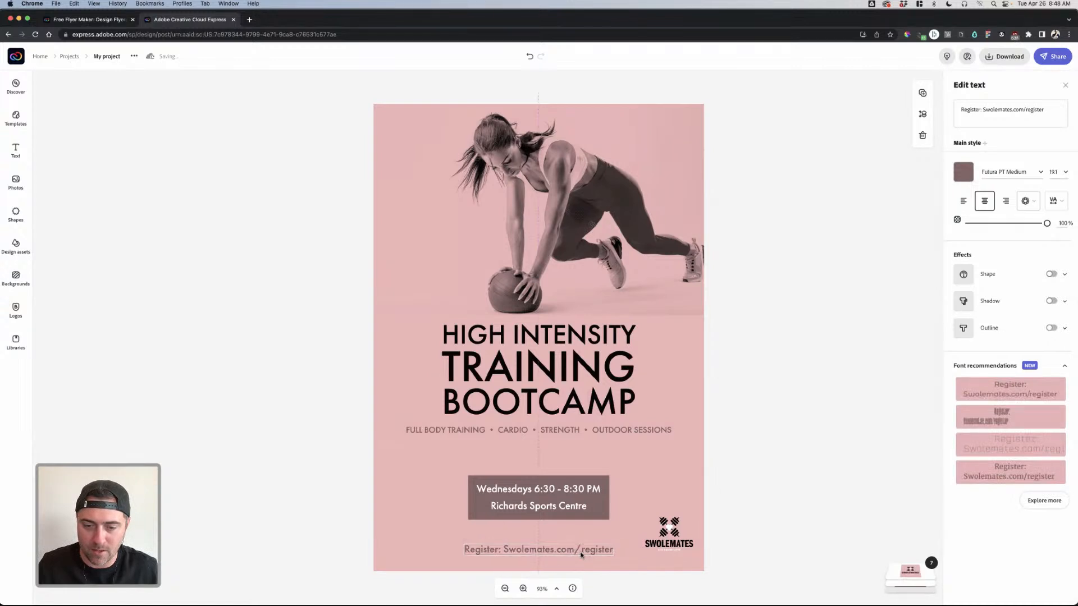
pyautogui.click(749, 464)
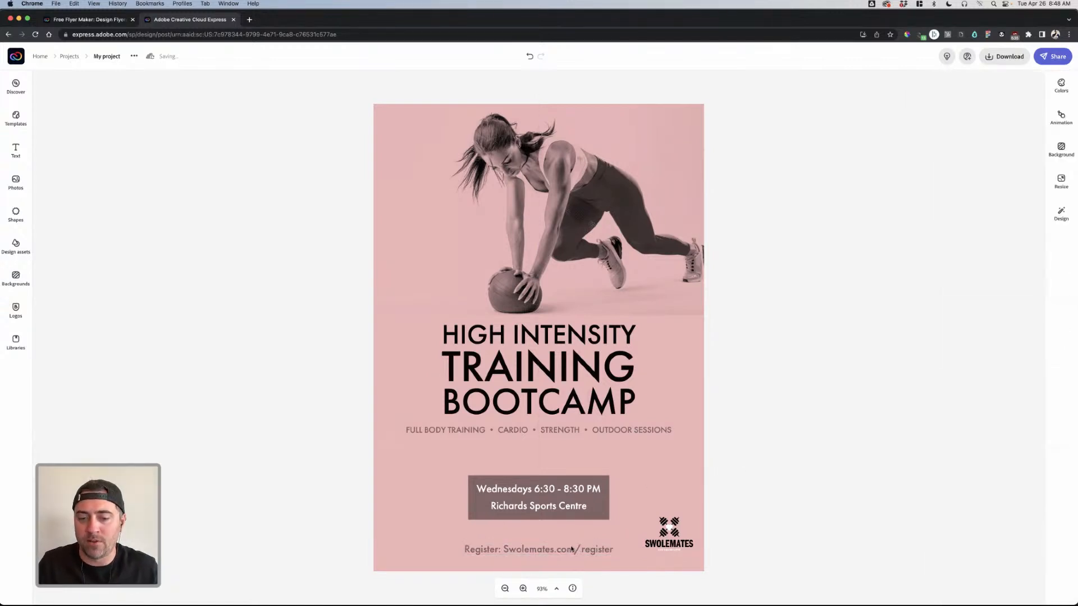
# - Delete the 'Register: ' prefix so the line reads only Swolemates.com/register
pyautogui.click(510, 551)
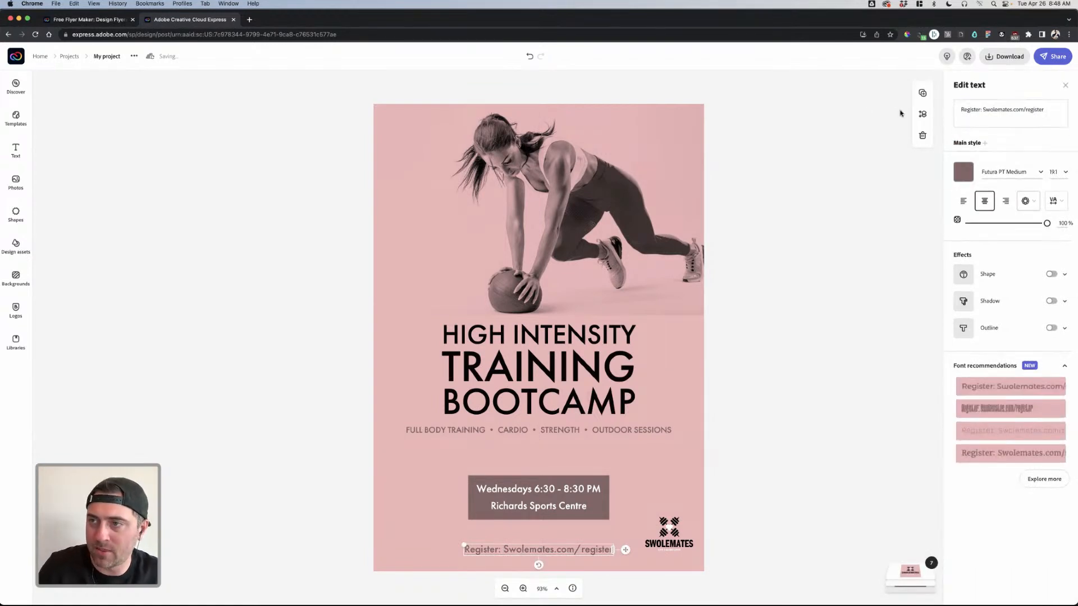
pyautogui.moveTo(983, 109); pyautogui.dragTo(961, 109)
pyautogui.press('BackSpace')
pyautogui.click(867, 198)
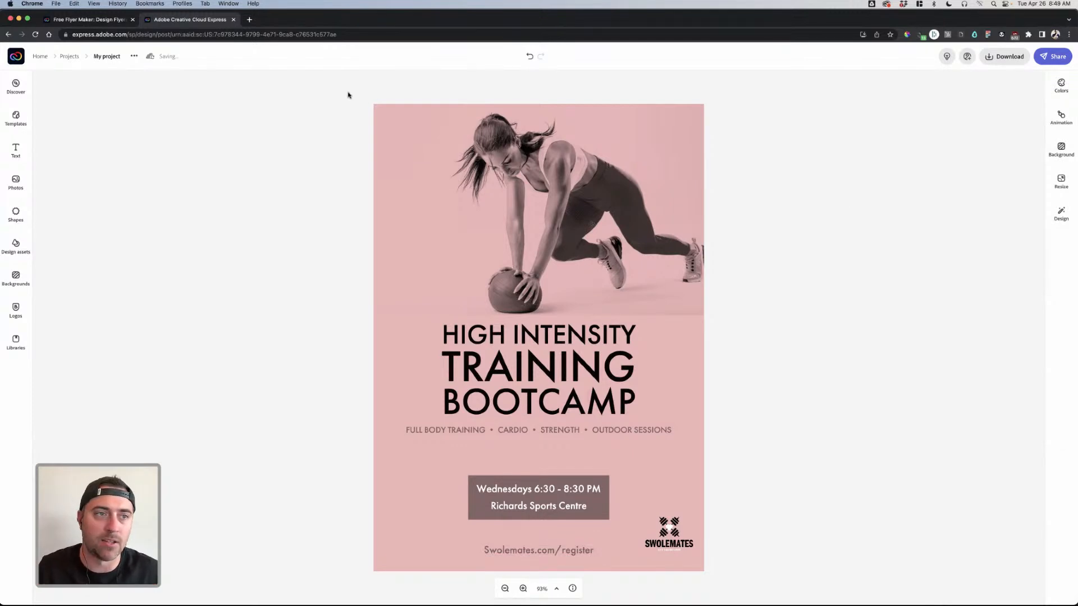
# - Rename the project to Flyer2
pyautogui.click(96, 50)
pyautogui.write('Flyer2')
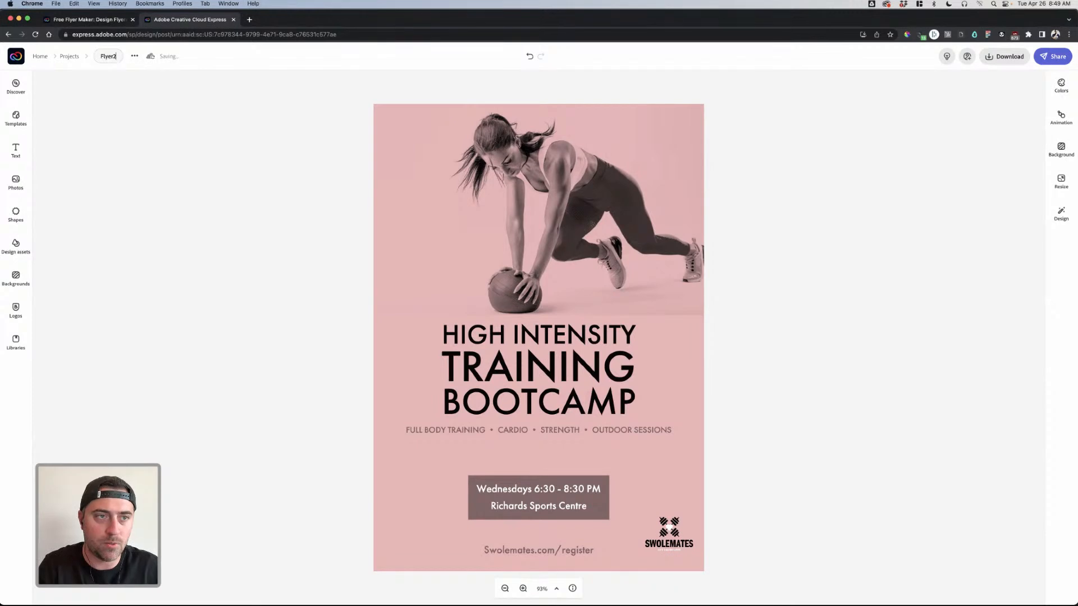
pyautogui.press('Return')
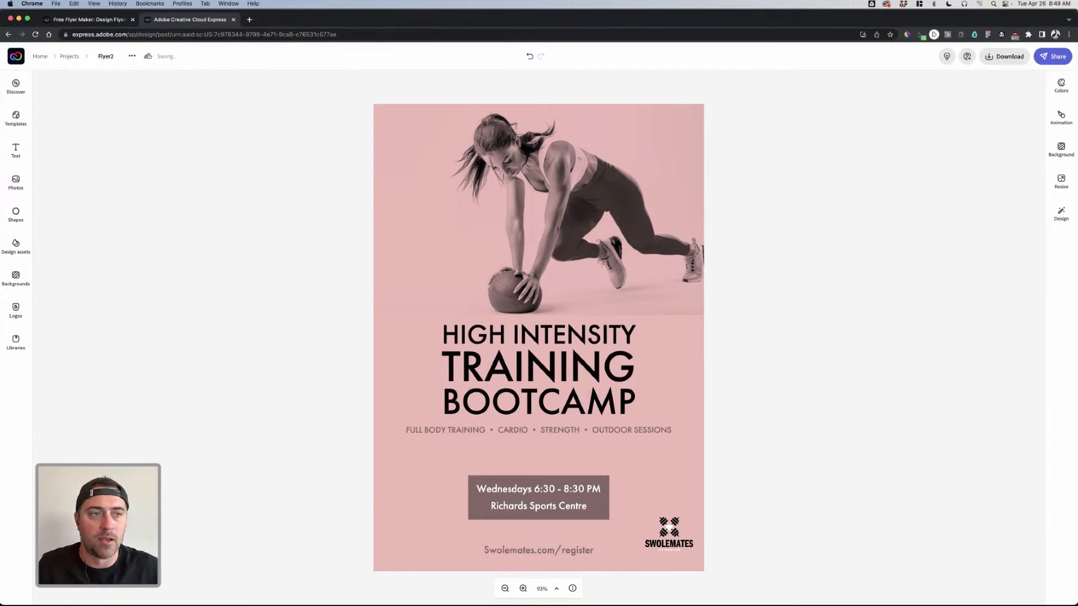
# - Duplicate Flyer2 from the Projects list and open Flyer2 copy for editing
pyautogui.click(68, 57)
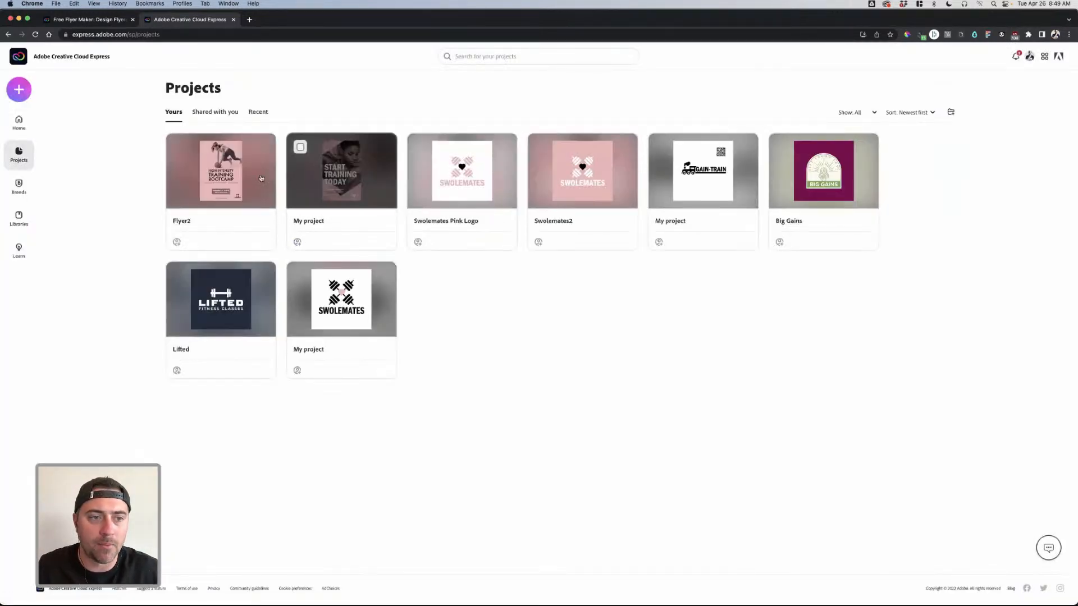
pyautogui.click(264, 146)
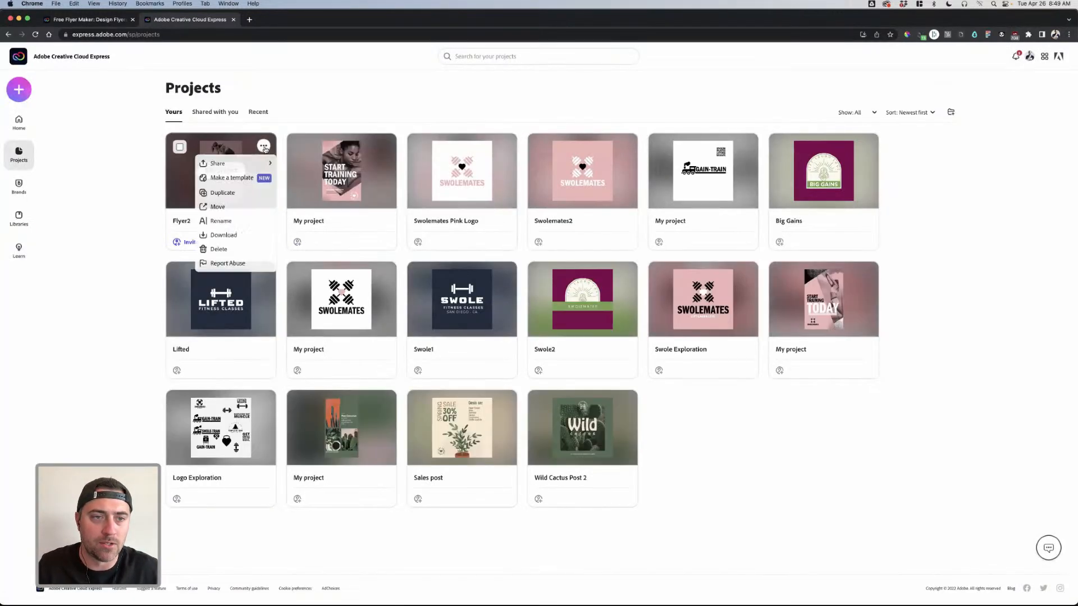
pyautogui.click(234, 200)
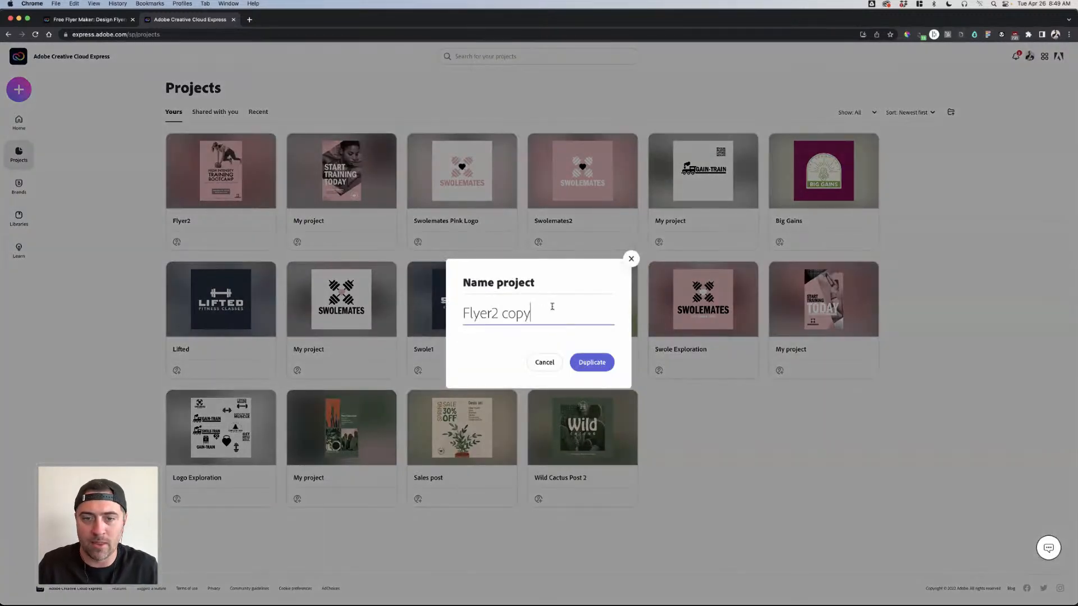
pyautogui.click(587, 364)
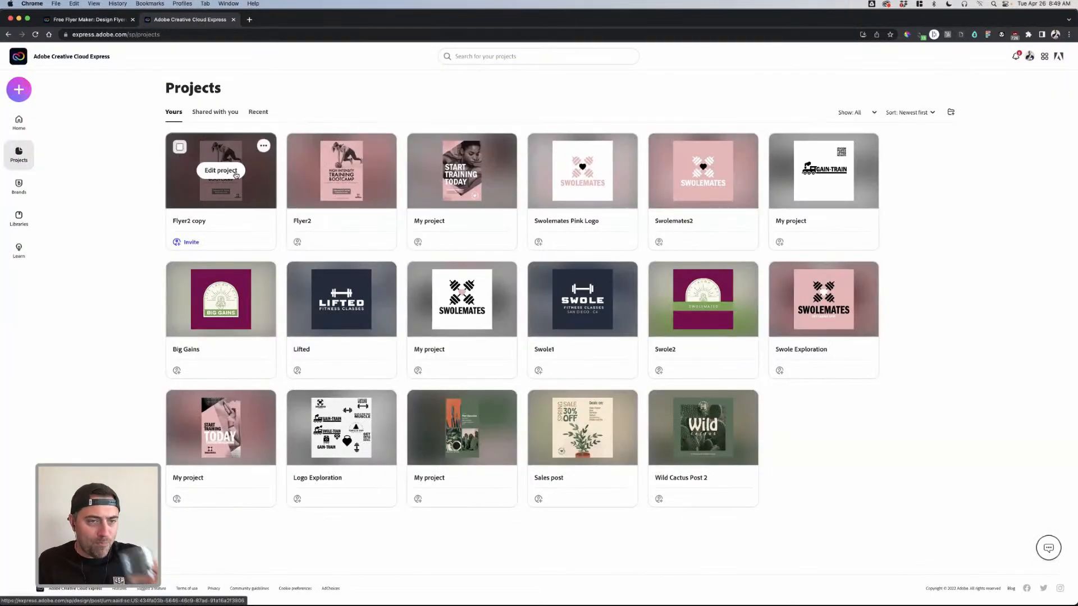
pyautogui.click(235, 175)
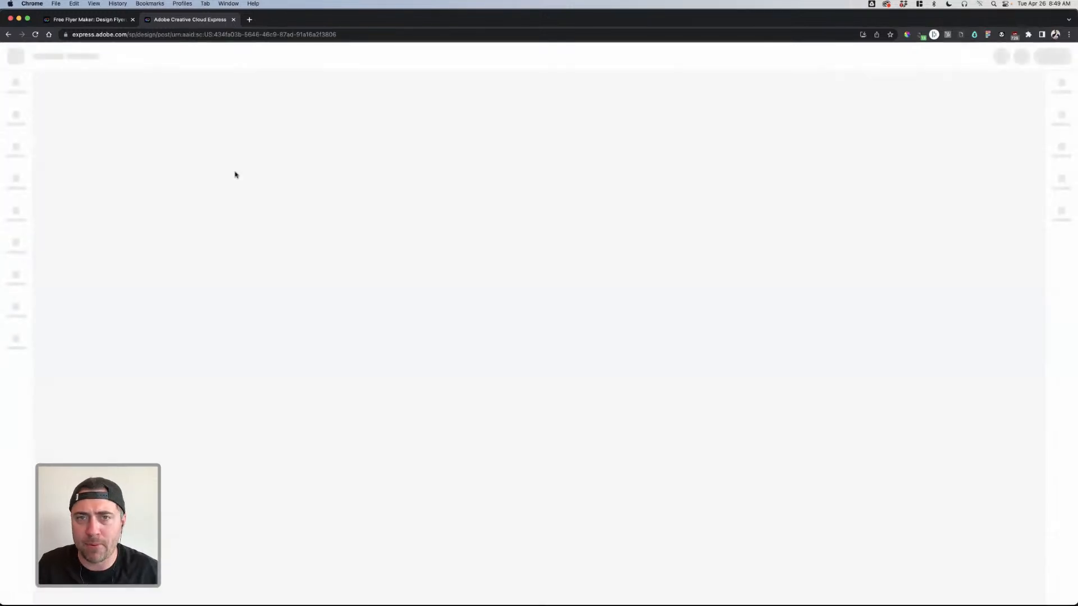
# - Resize the flyer copy to Instagram story 1080 x 1920, after briefly trying the square post size
pyautogui.click(1061, 182)
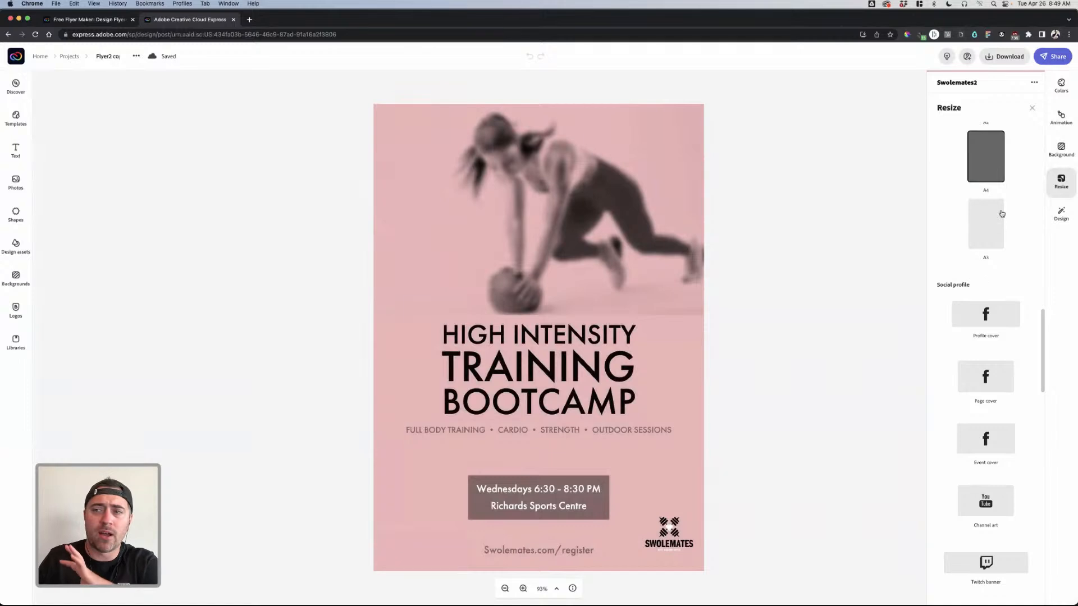
pyautogui.scroll(1, 995, 201)
pyautogui.scroll(3, 995, 201)
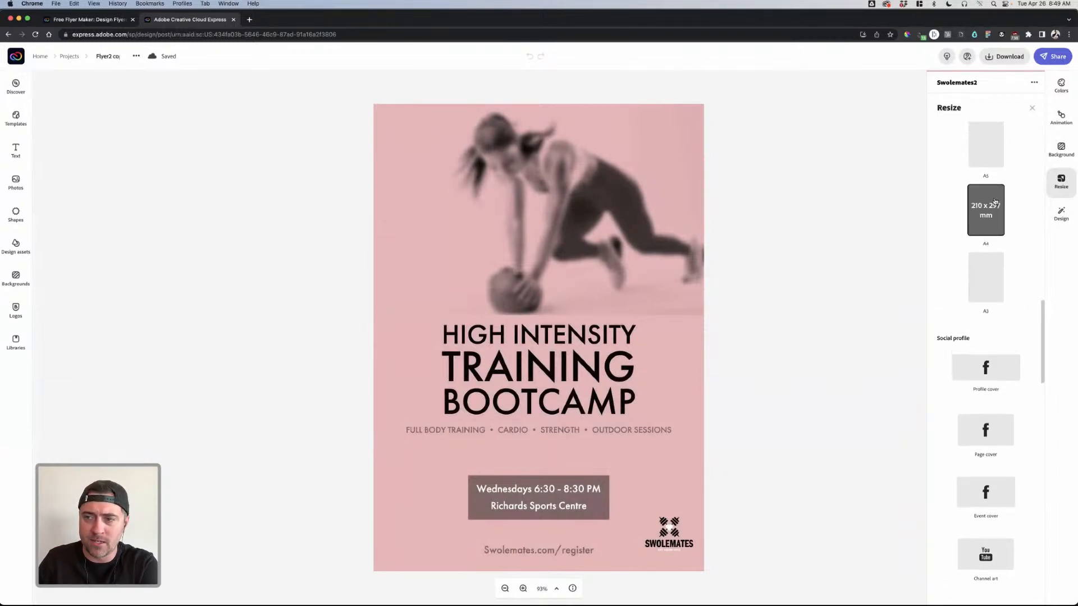
pyautogui.scroll(-10, 992, 254)
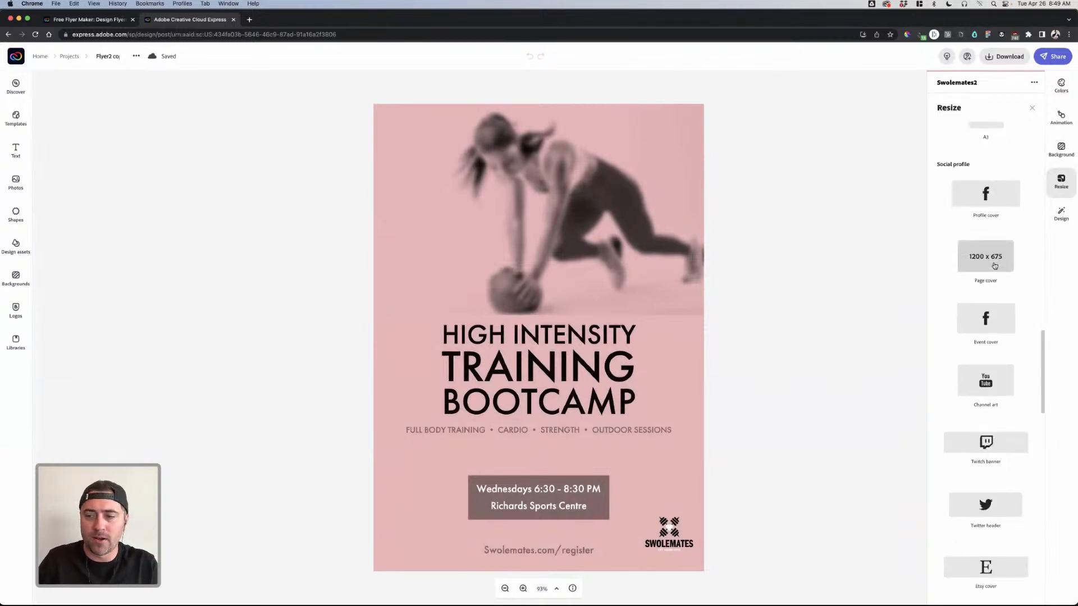
pyautogui.scroll(-10, 995, 266)
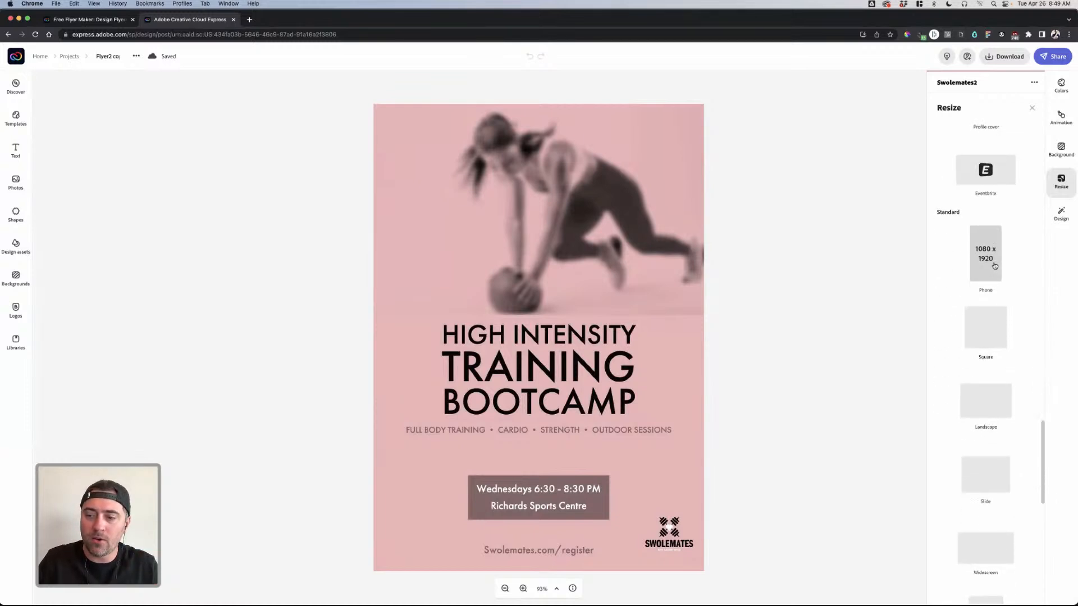
pyautogui.scroll(-5, 994, 266)
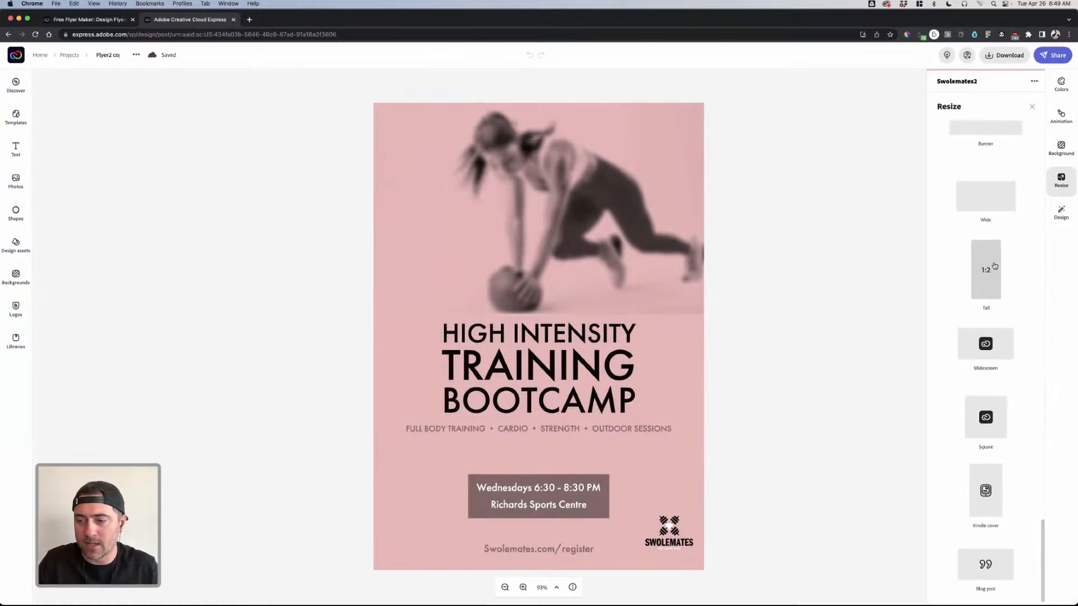
pyautogui.scroll(20, 995, 269)
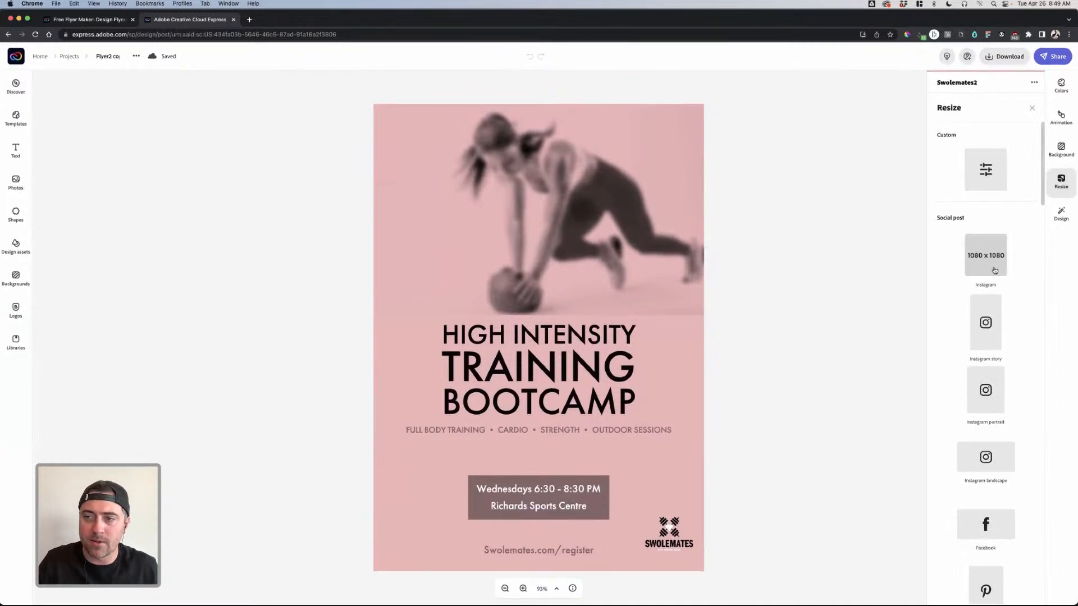
pyautogui.scroll(-2, 983, 273)
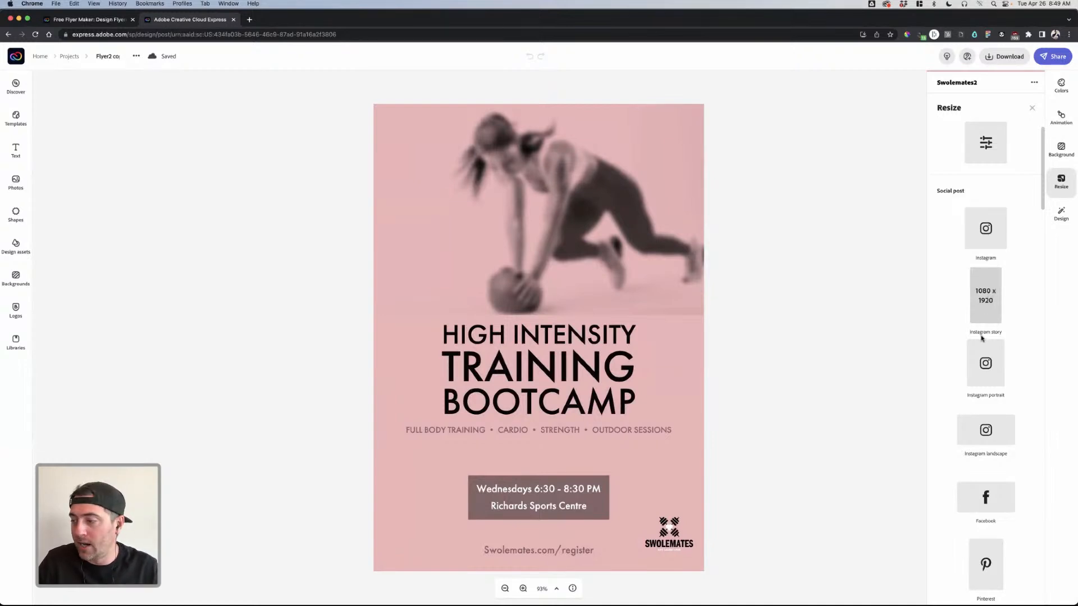
pyautogui.click(988, 290)
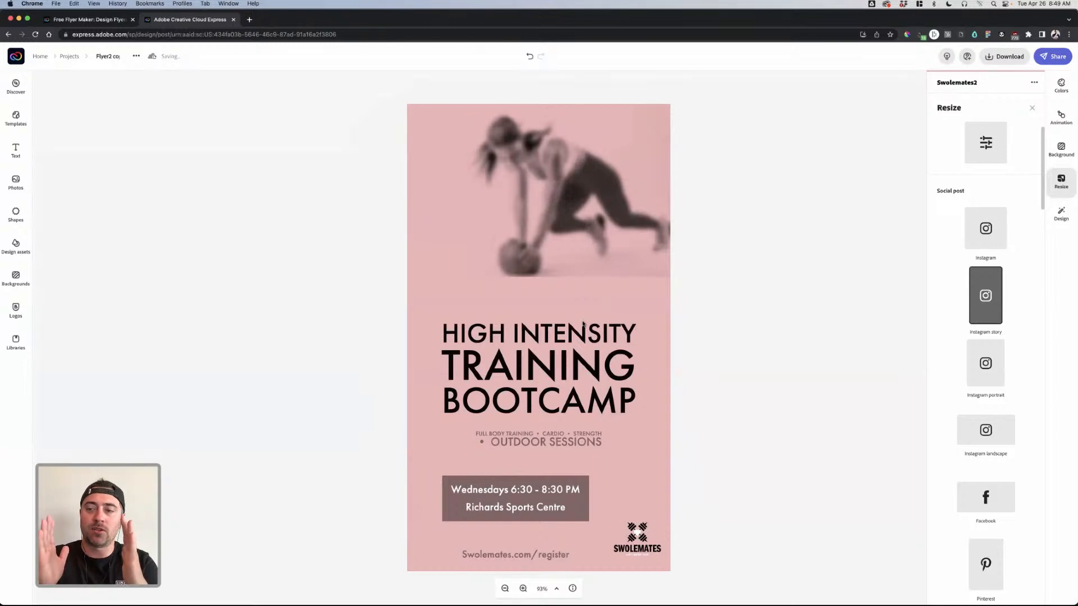
pyautogui.click(992, 239)
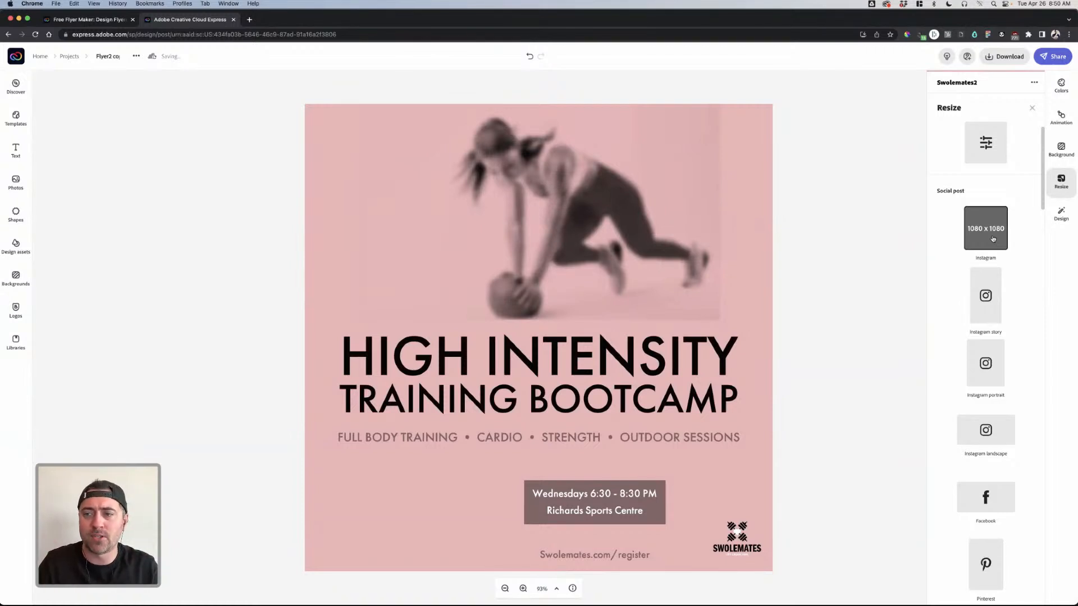
pyautogui.click(977, 302)
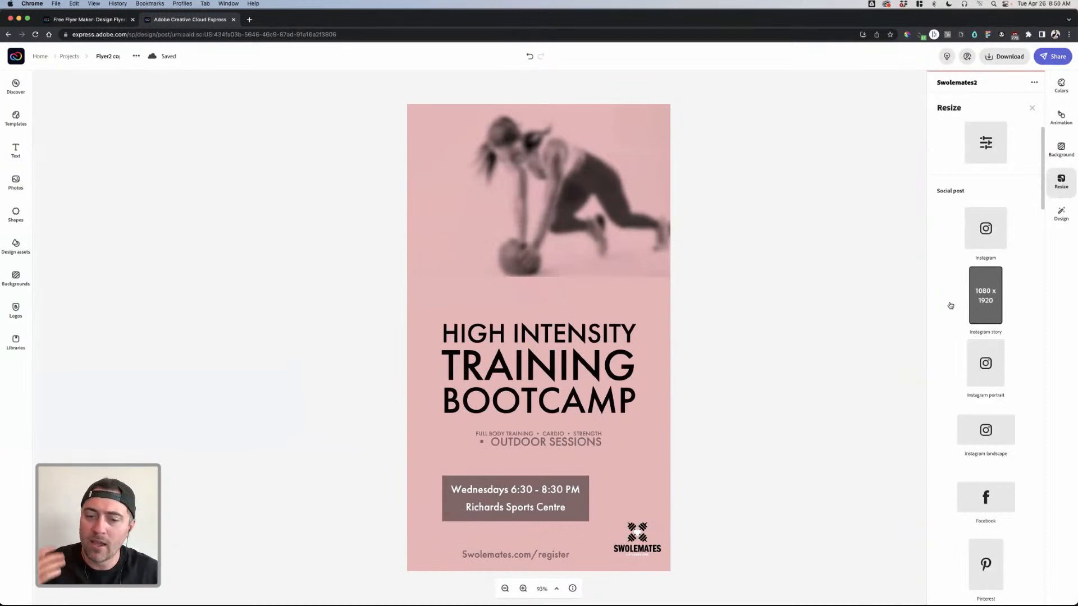
pyautogui.click(729, 391)
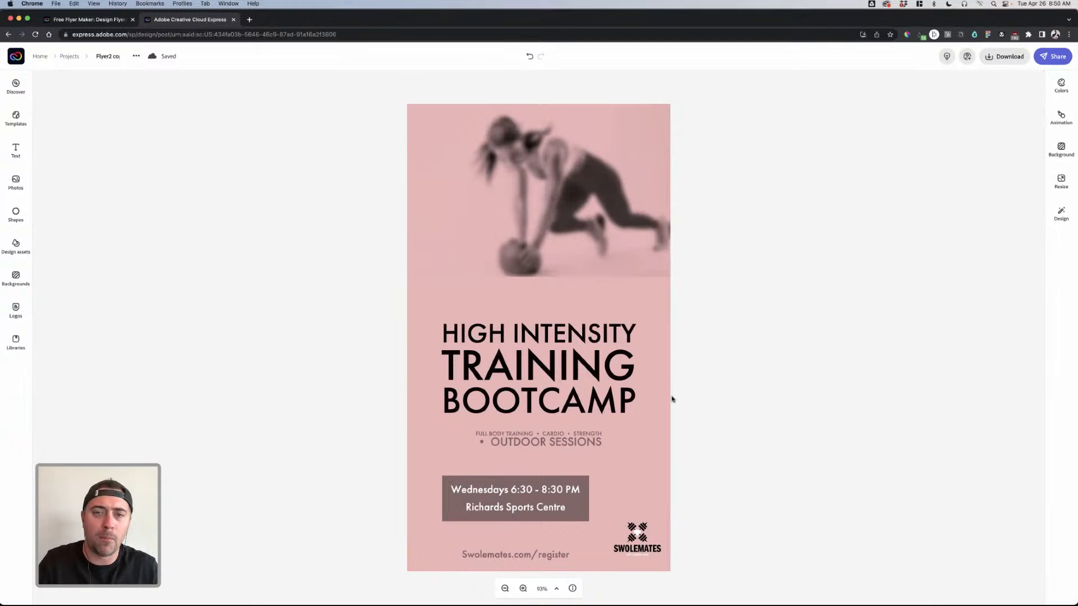
# - Turn off the blur on the workout photo
pyautogui.click(621, 384)
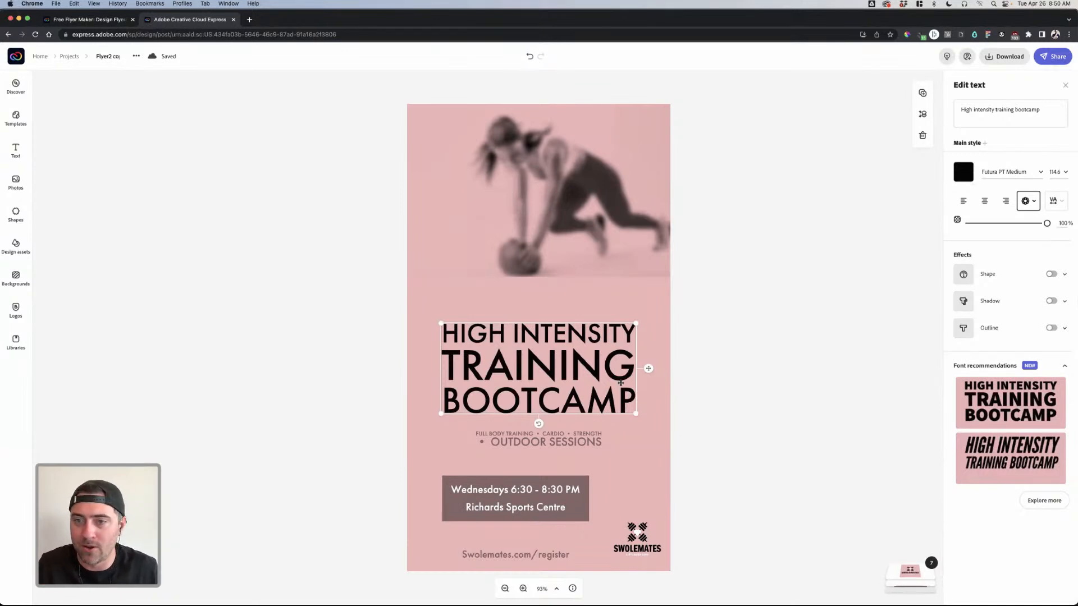
pyautogui.click(600, 255)
pyautogui.click(1052, 348)
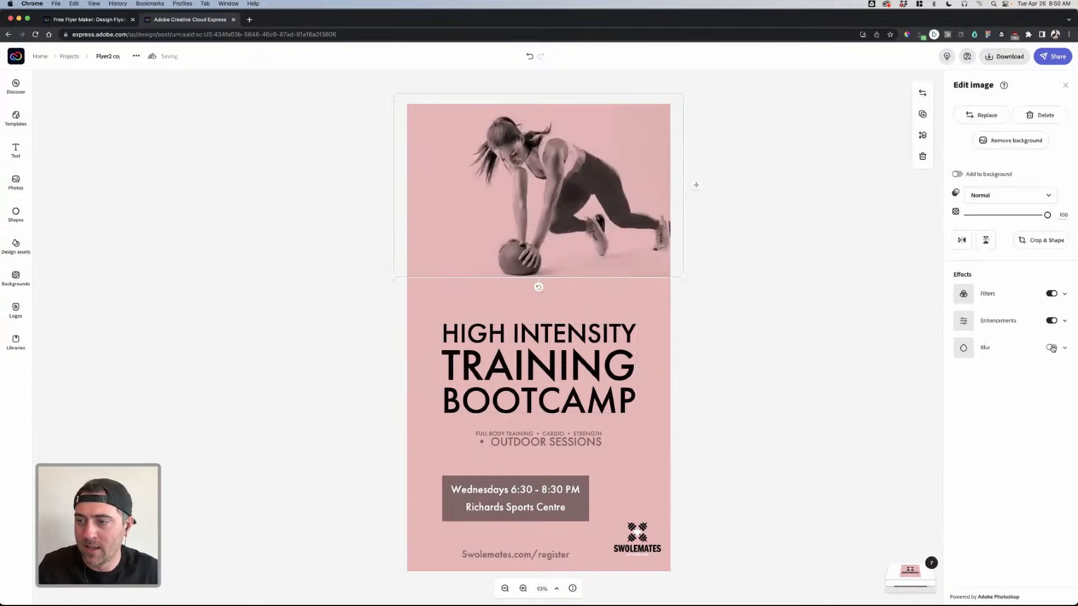
pyautogui.click(780, 321)
# - Nudge the HIGH INTENSITY TRAINING BOOTCAMP headline block slightly down
pyautogui.click(594, 347)
pyautogui.click(596, 253)
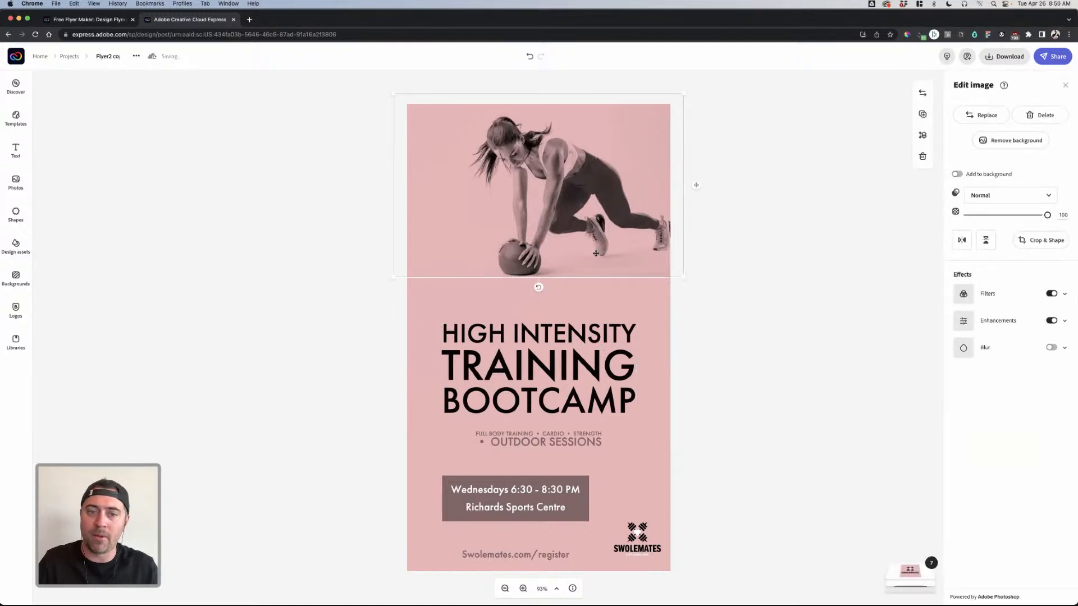
pyautogui.click(568, 339)
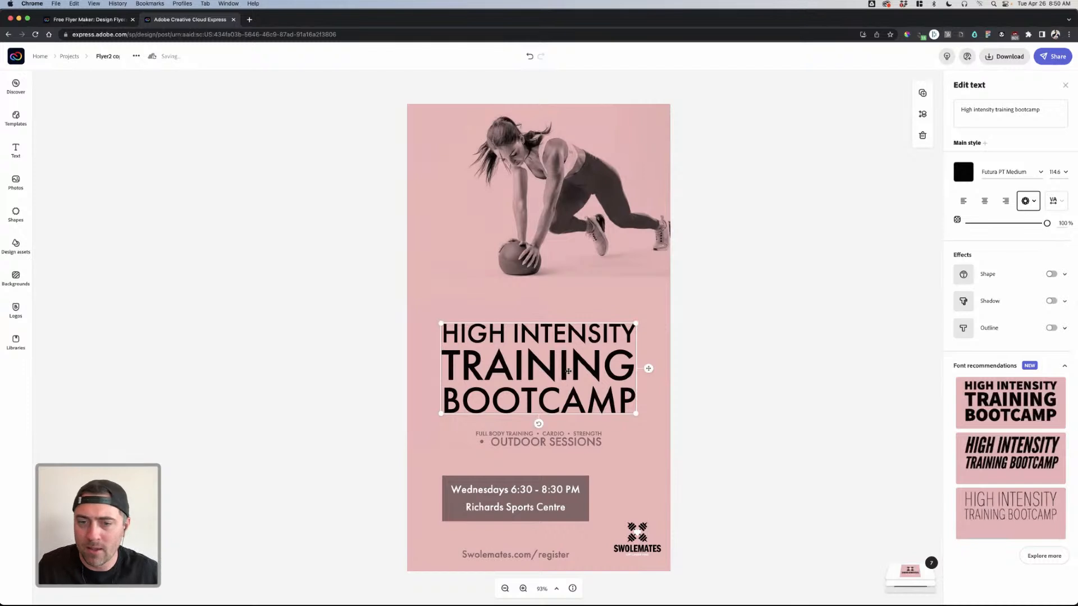
pyautogui.moveTo(569, 372); pyautogui.dragTo(573, 377)
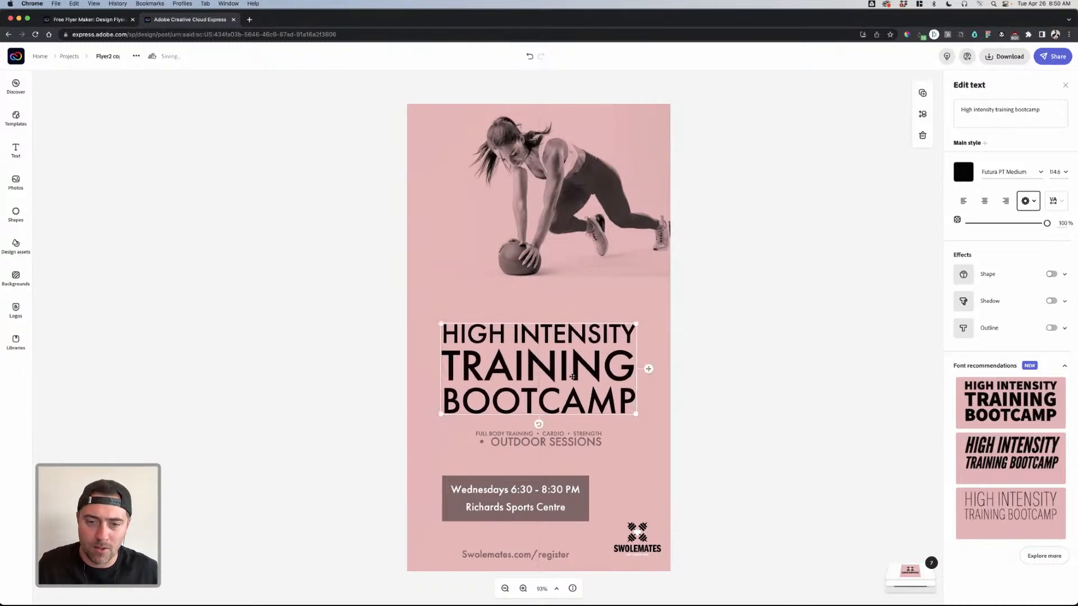
pyautogui.click(639, 508)
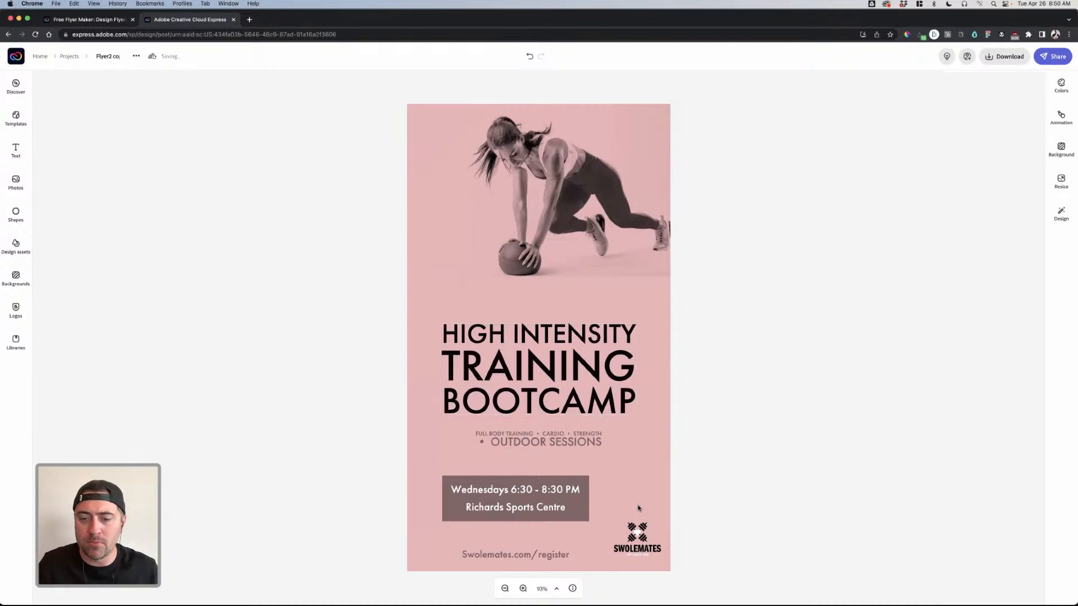
# - Delete the SWOLEMATES logo from the bottom corner and select the Swolemates.com/register text
pyautogui.click(635, 538)
pyautogui.click(677, 539)
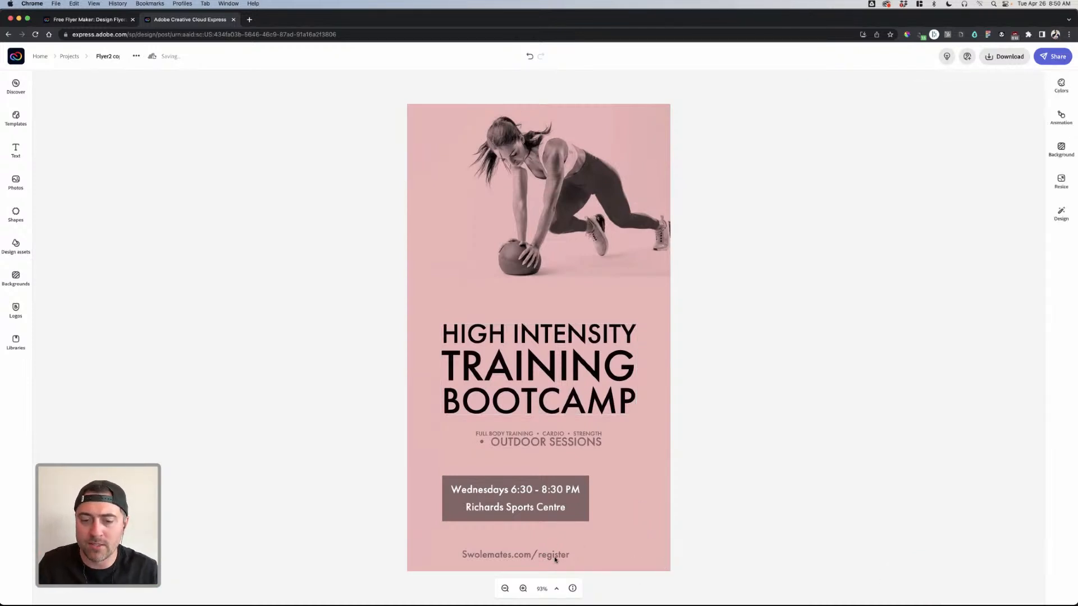
pyautogui.click(544, 555)
# - Delete the register link and OUTDOOR SESSIONS details, moving the Wednesdays box up under the headline
pyautogui.moveTo(544, 555); pyautogui.dragTo(555, 542)
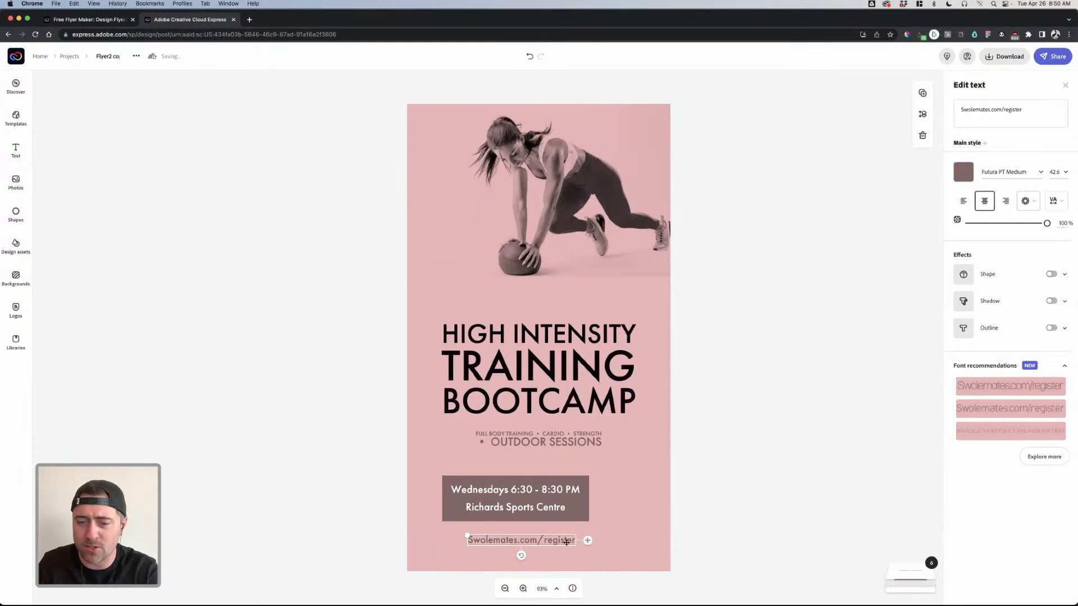
pyautogui.press('Delete')
pyautogui.moveTo(522, 506); pyautogui.dragTo(541, 481)
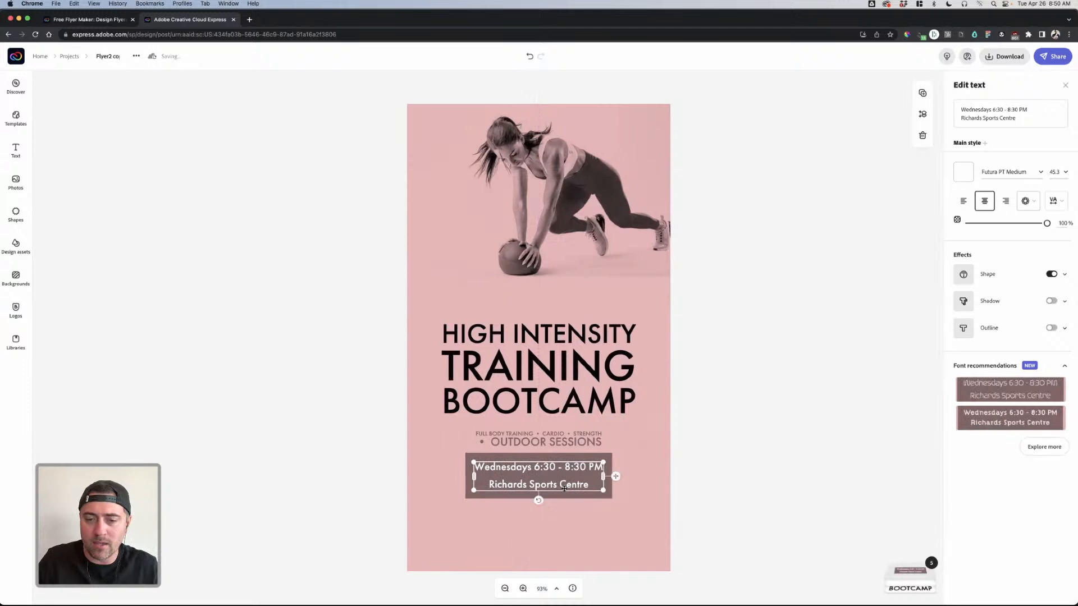
pyautogui.click(525, 440)
pyautogui.press('Delete')
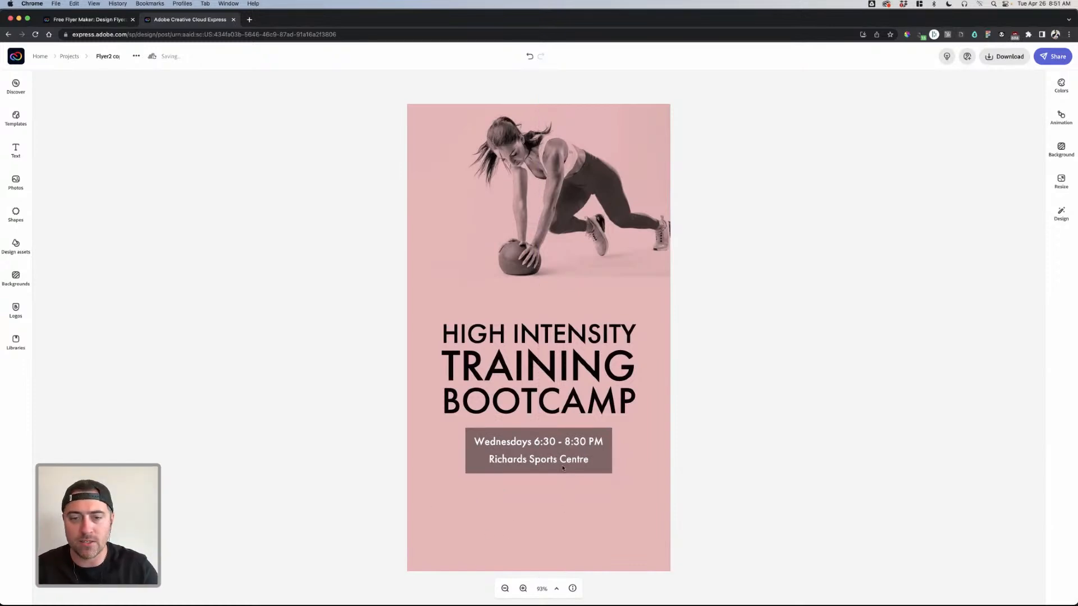
# - Check the headline styling, then go back to Projects and open the Swolemates2 logo project
pyautogui.click(584, 408)
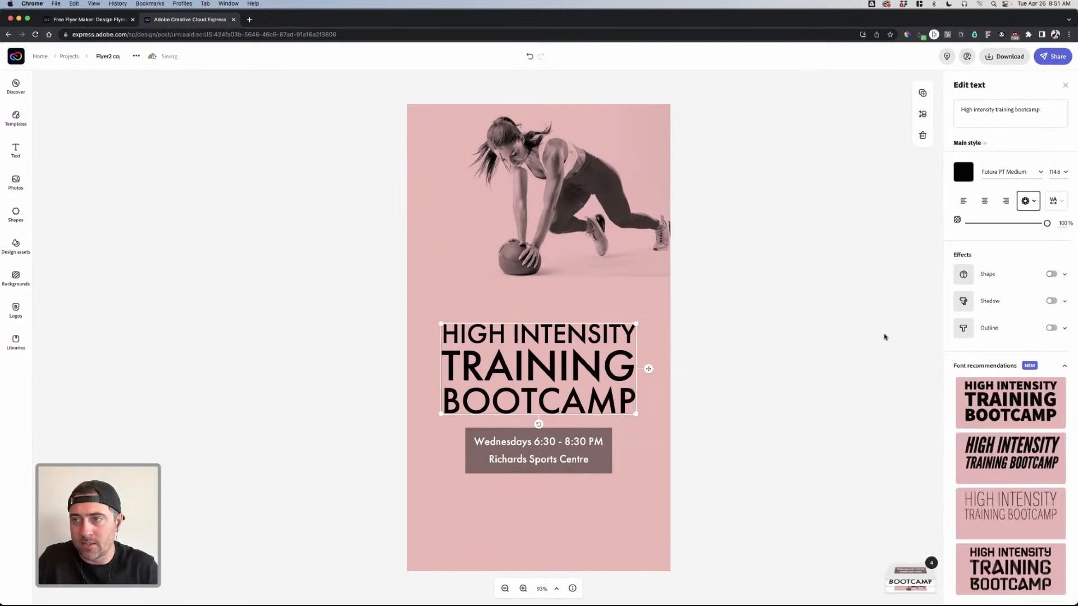
pyautogui.scroll(-1, 1005, 356)
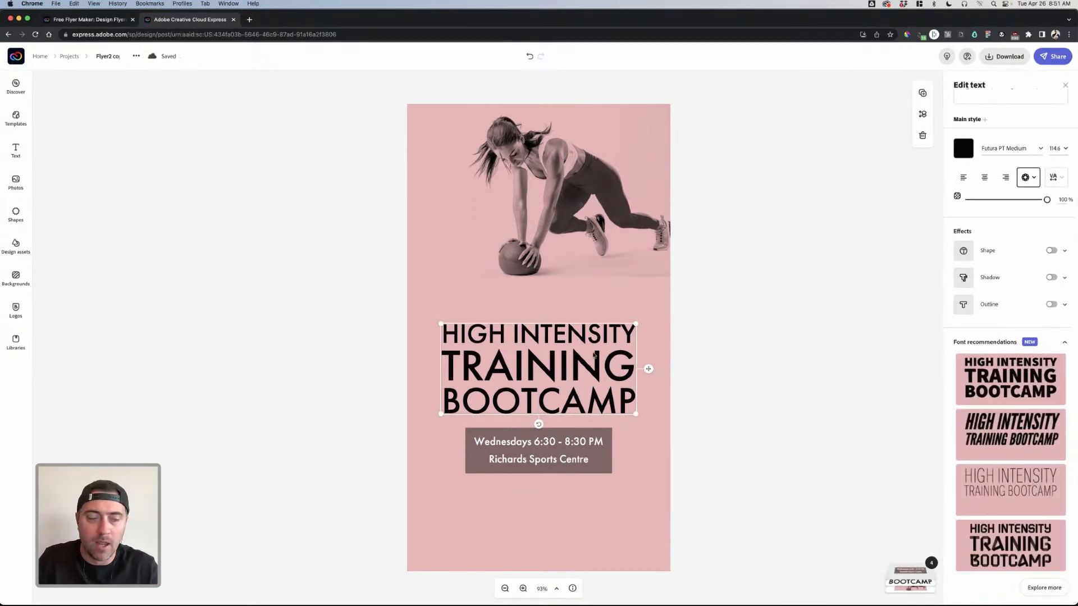
pyautogui.click(202, 227)
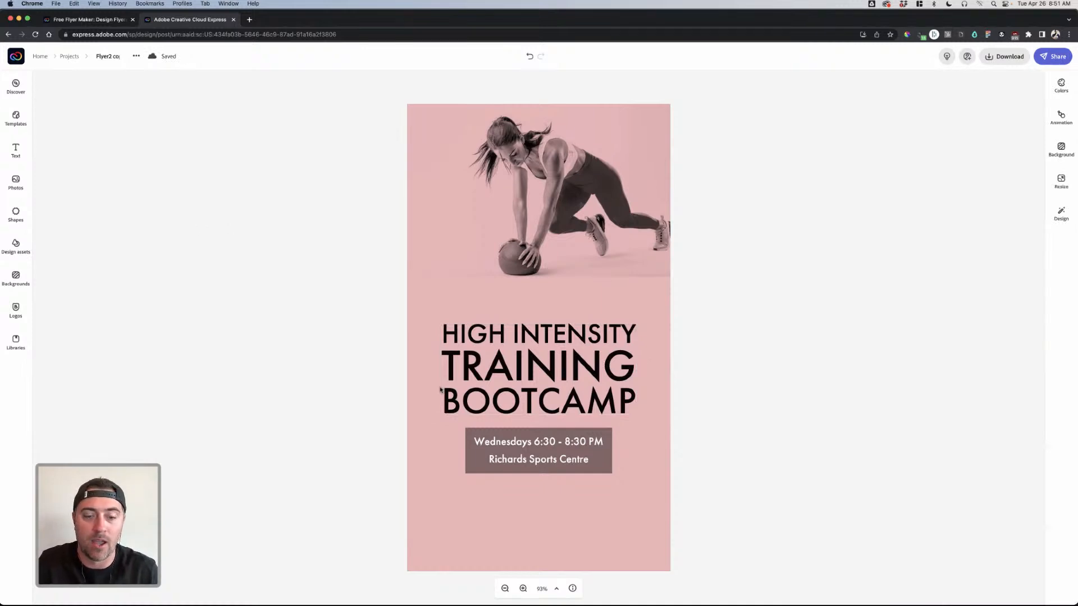
pyautogui.click(69, 57)
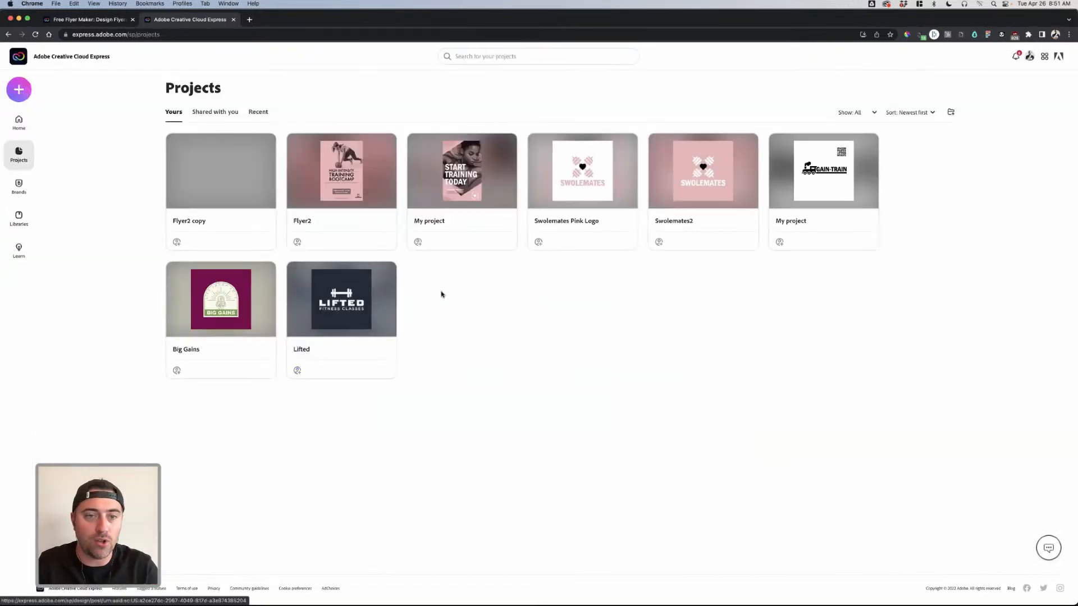
pyautogui.click(703, 172)
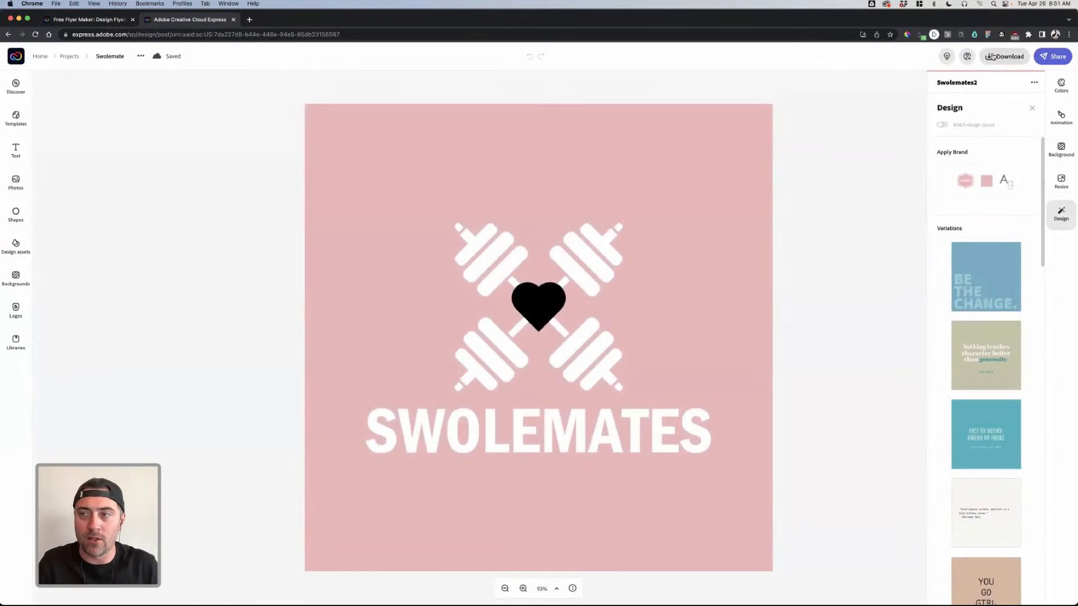
# - Download the Swolemates2 logo as a PDF and open it in Illustrator
pyautogui.click(1004, 56)
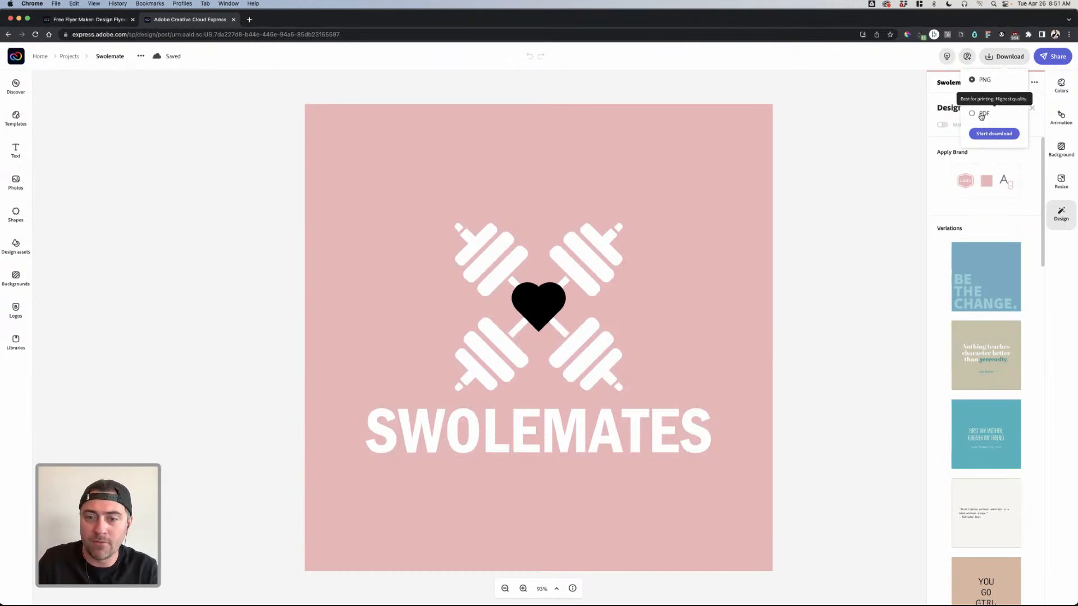
pyautogui.click(994, 134)
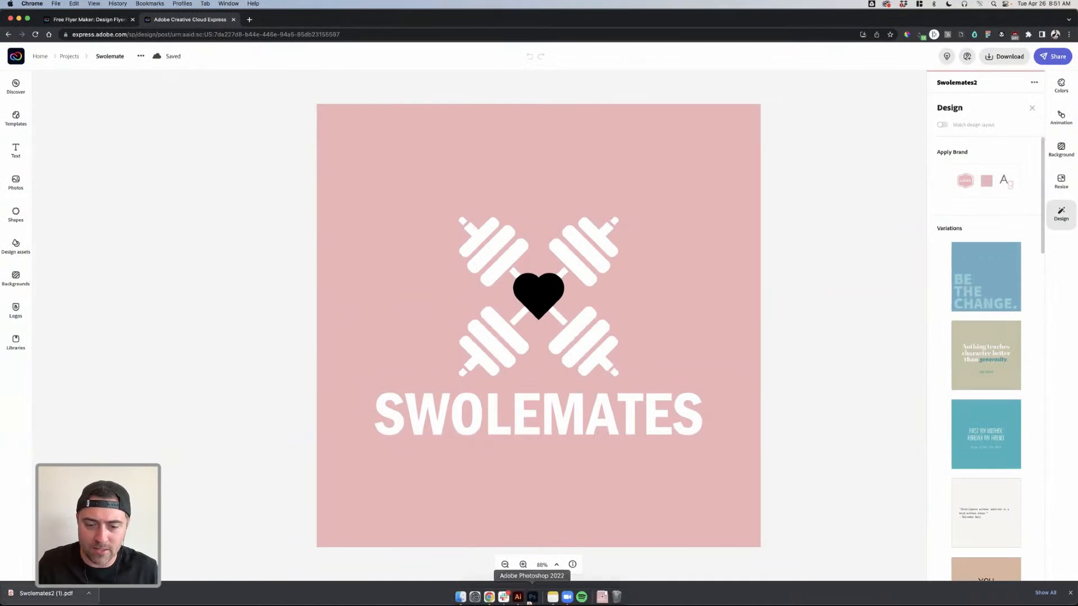
pyautogui.click(519, 594)
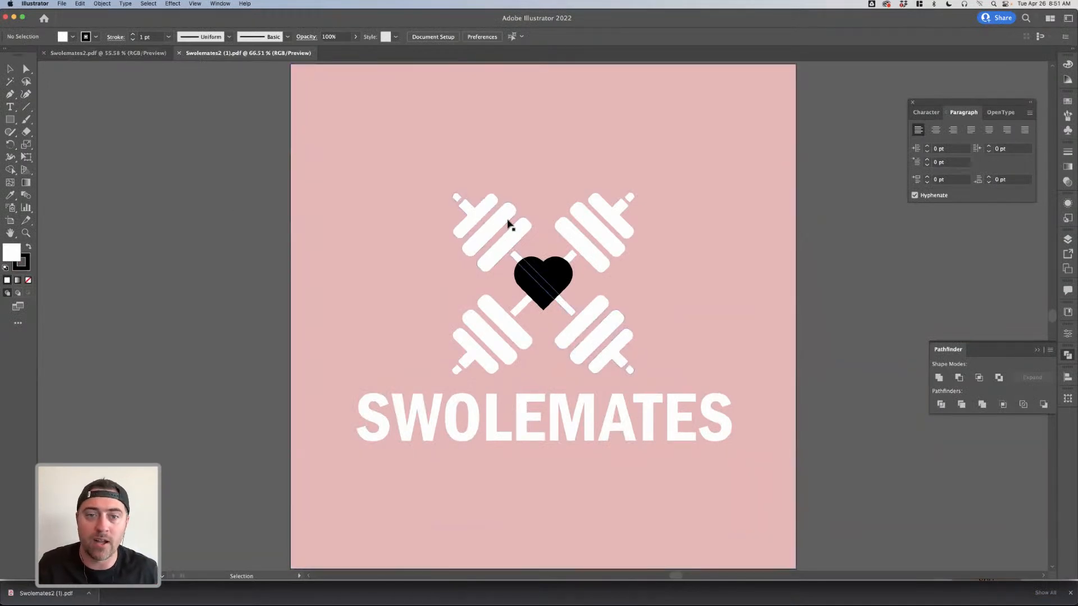
# - Select the dumbbells, heart and pink background square to confirm they are separate vector shapes
pyautogui.click(508, 223)
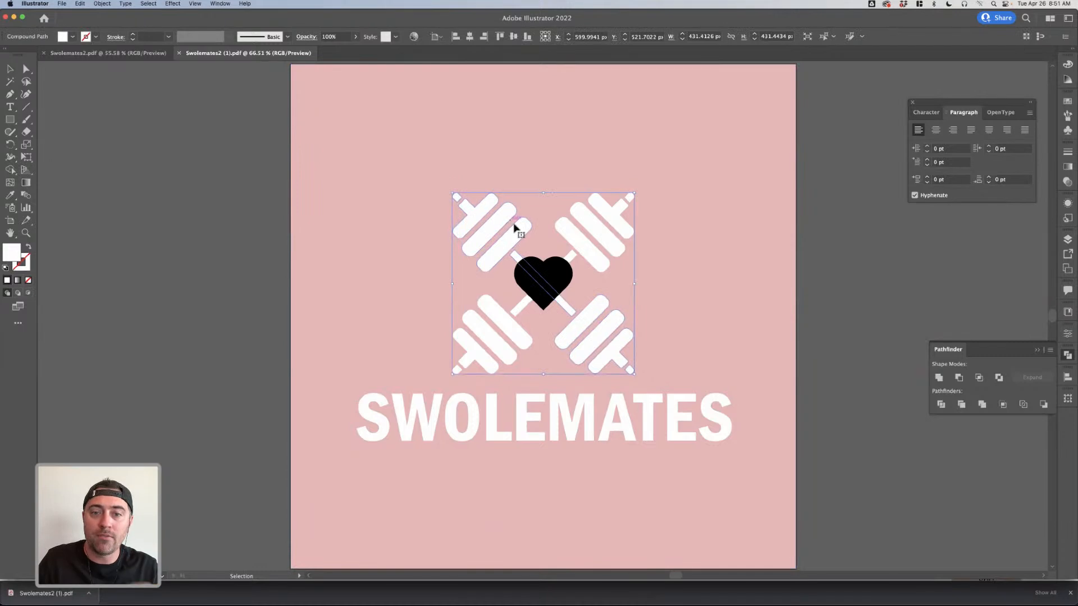
pyautogui.click(553, 275)
pyautogui.click(608, 235)
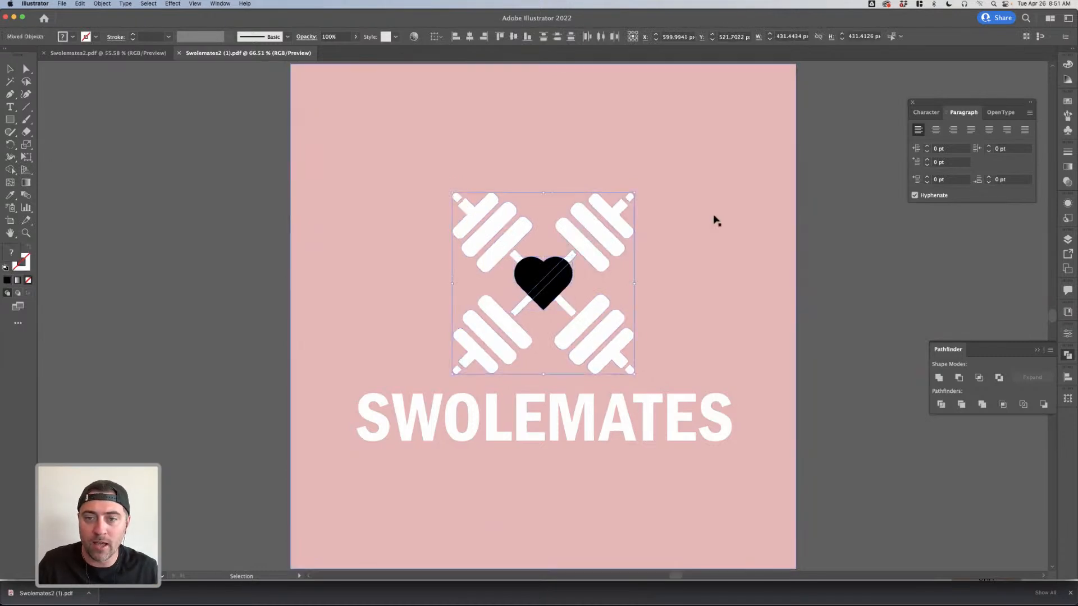
pyautogui.click(795, 210)
# - Test-drag a dumbbell anchor point with Direct Selection, undo it, select the M, then return to the browser
pyautogui.press('a')
pyautogui.click(598, 232)
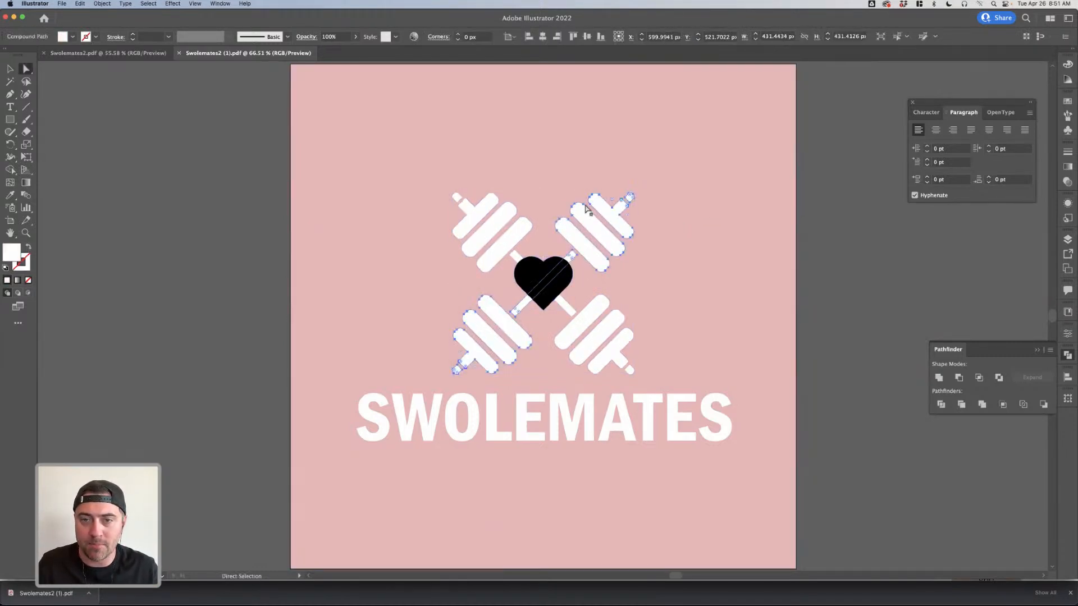
pyautogui.scroll(5, 581, 211)
pyautogui.moveTo(581, 203); pyautogui.dragTo(670, 168)
pyautogui.press('super+z')
pyautogui.scroll(-4, 651, 219)
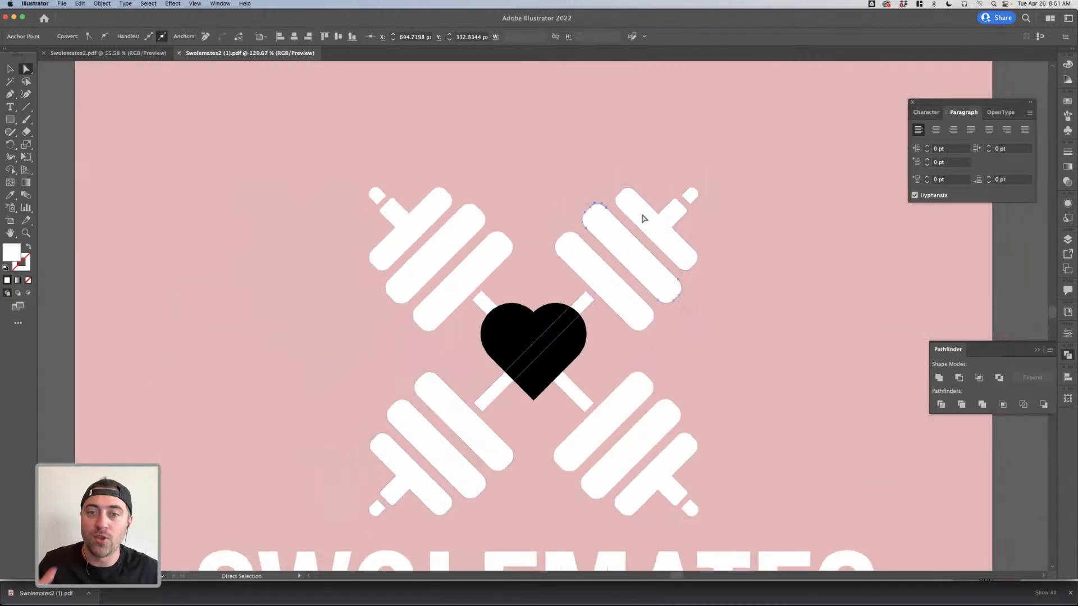
pyautogui.scroll(-2, 646, 235)
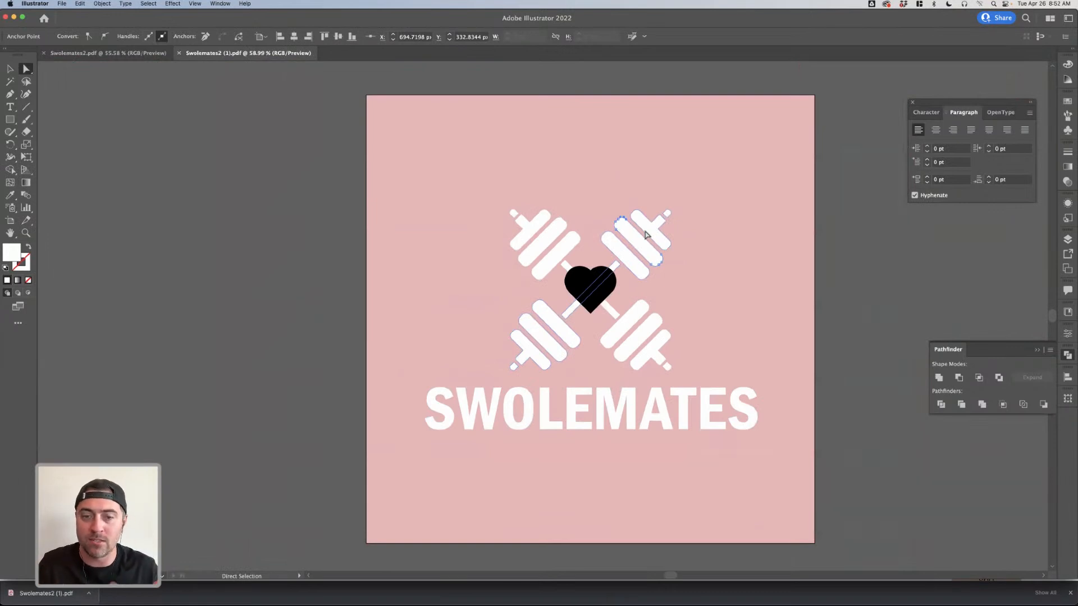
pyautogui.click(613, 394)
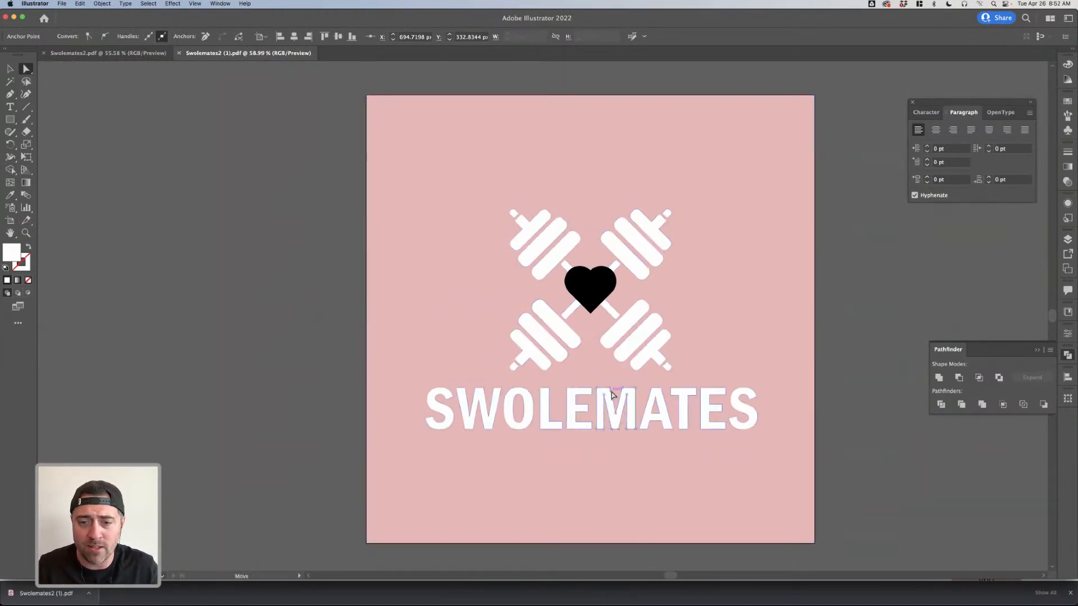
pyautogui.press('v')
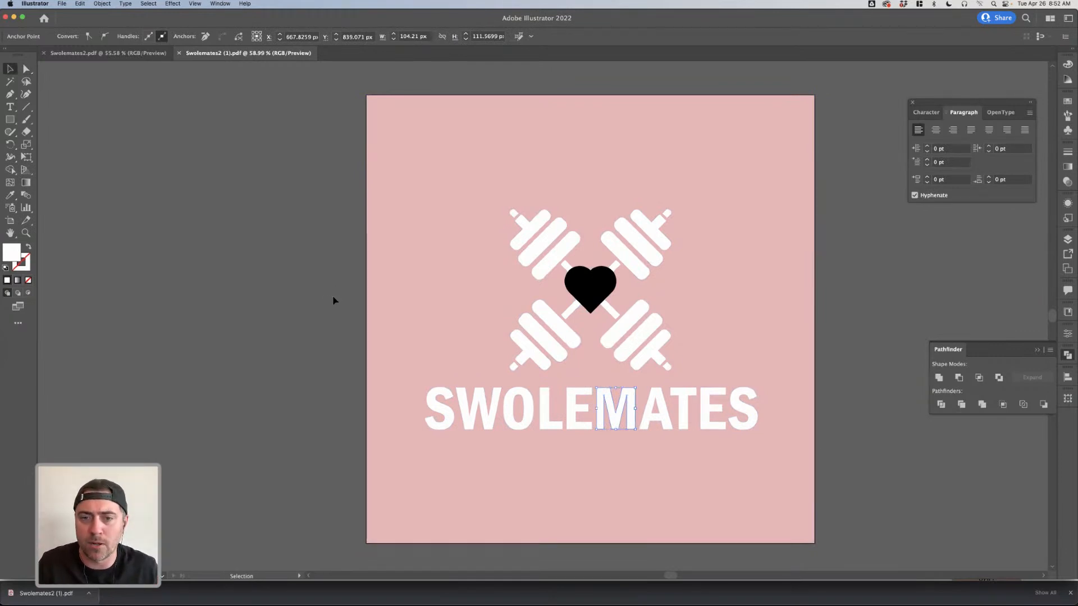
pyautogui.hotkey('ctrl', 'Up')
pyautogui.click(374, 222)
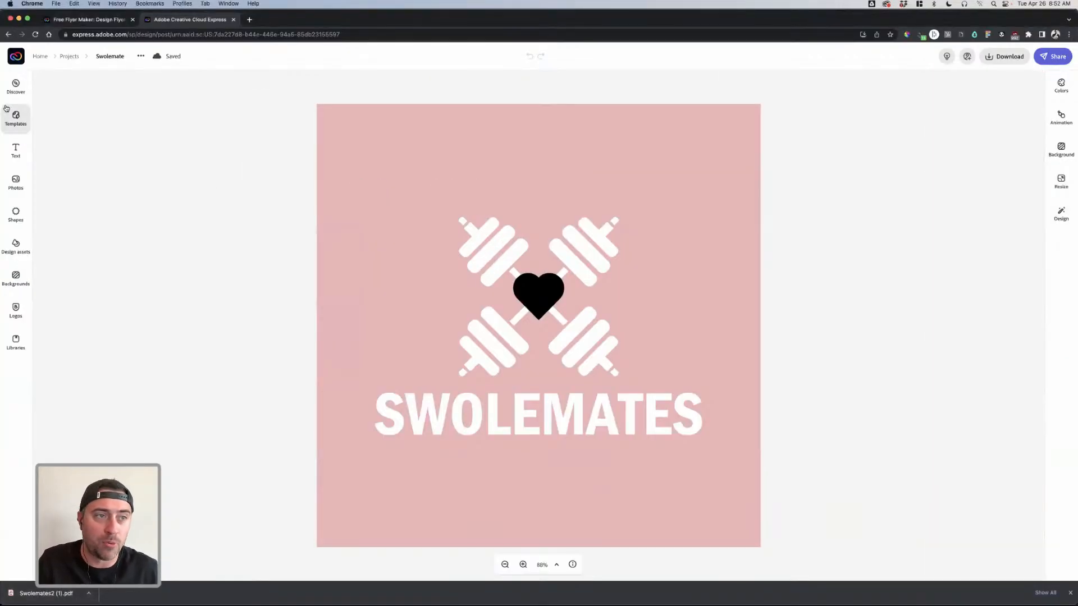
# - Create a new blank Instagram story from Projects, closing the templates panel
pyautogui.click(68, 56)
pyautogui.click(28, 86)
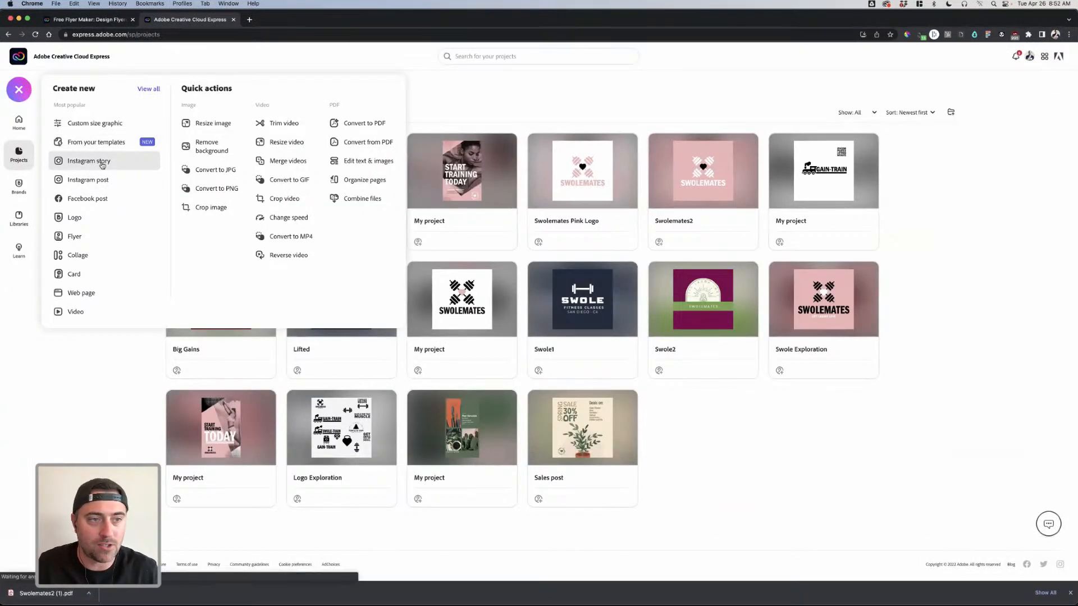
pyautogui.click(102, 165)
pyautogui.click(24, 117)
pyautogui.click(421, 161)
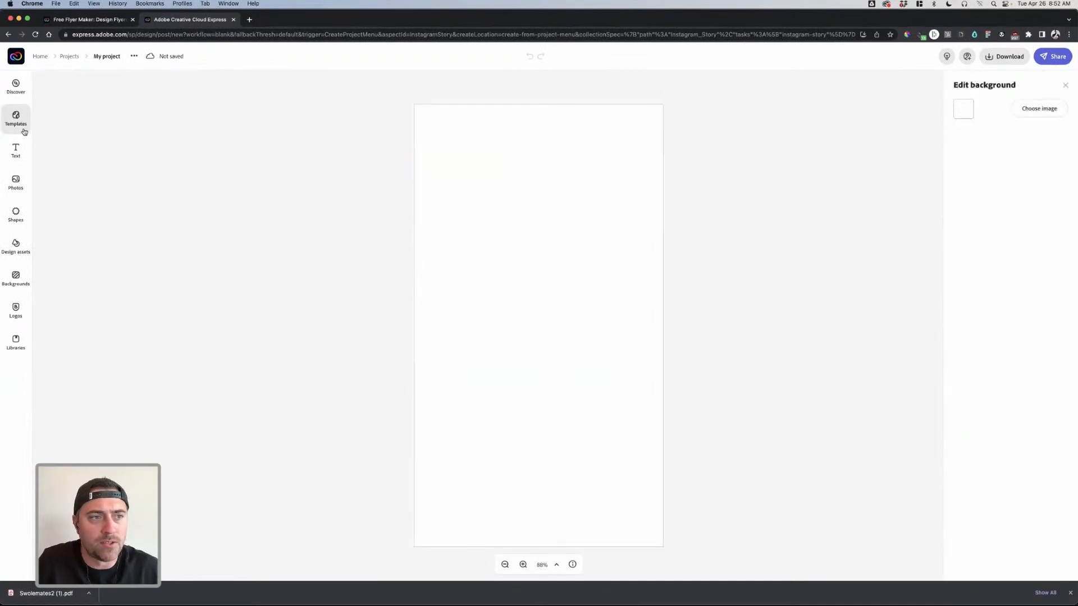
# - Search stock photos for 'thirt', place the pink t-shirt photo and enlarge it on the page
pyautogui.click(82, 136)
pyautogui.write('thirt')
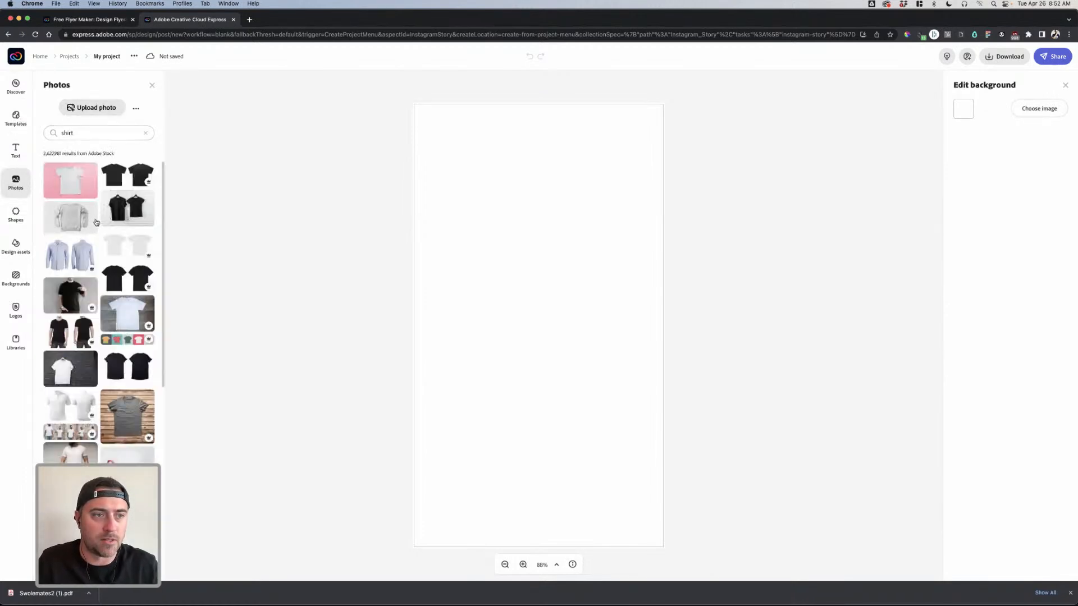
pyautogui.moveTo(76, 191); pyautogui.dragTo(537, 264)
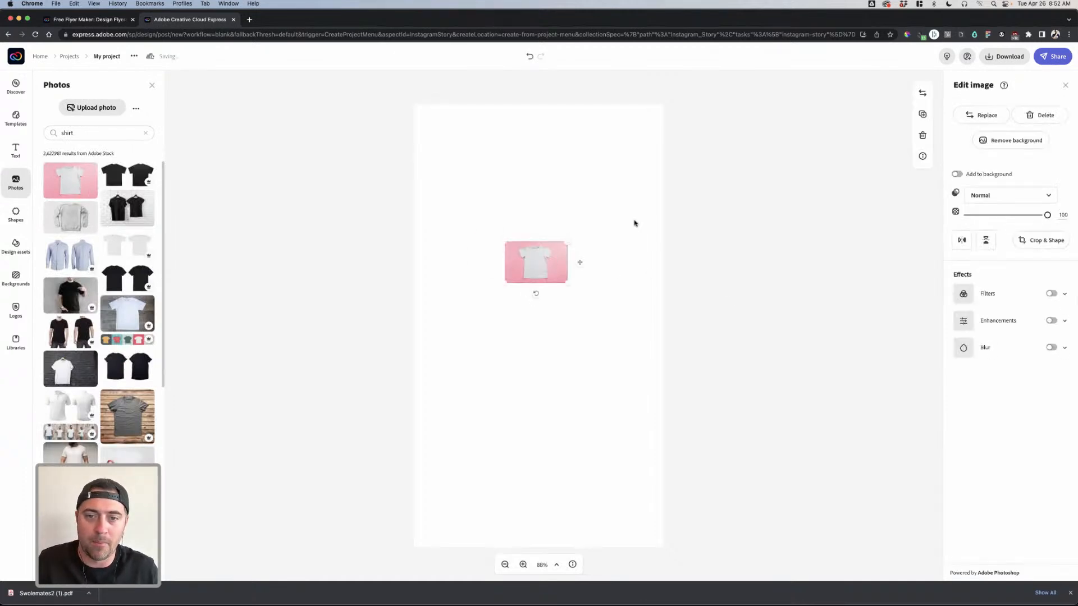
pyautogui.click(553, 472)
pyautogui.click(618, 272)
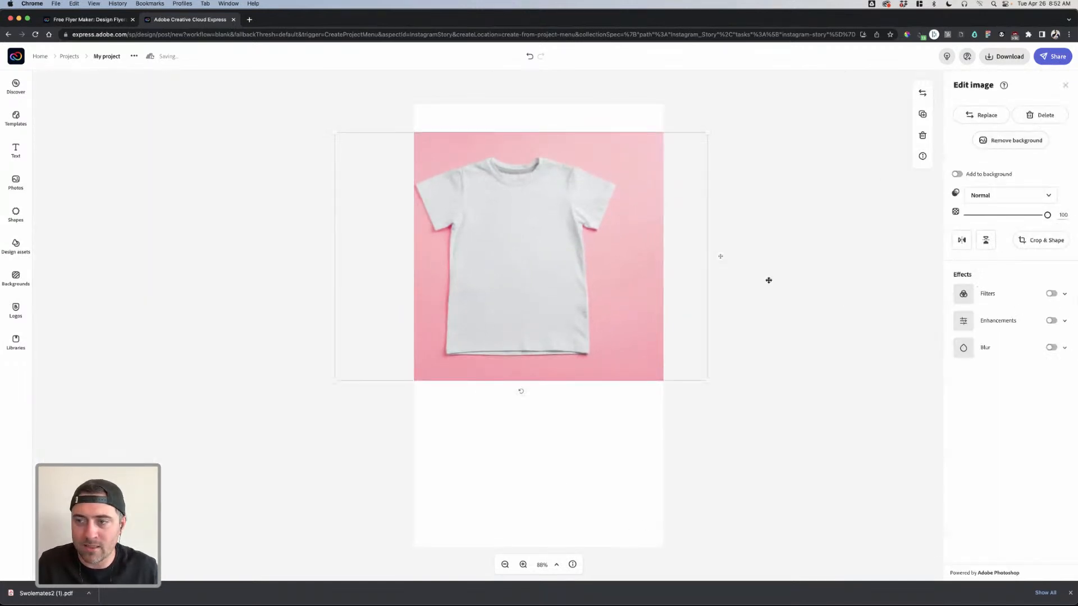
pyautogui.moveTo(597, 291); pyautogui.dragTo(680, 345)
pyautogui.moveTo(715, 390); pyautogui.dragTo(819, 449)
pyautogui.moveTo(610, 292); pyautogui.dragTo(593, 294)
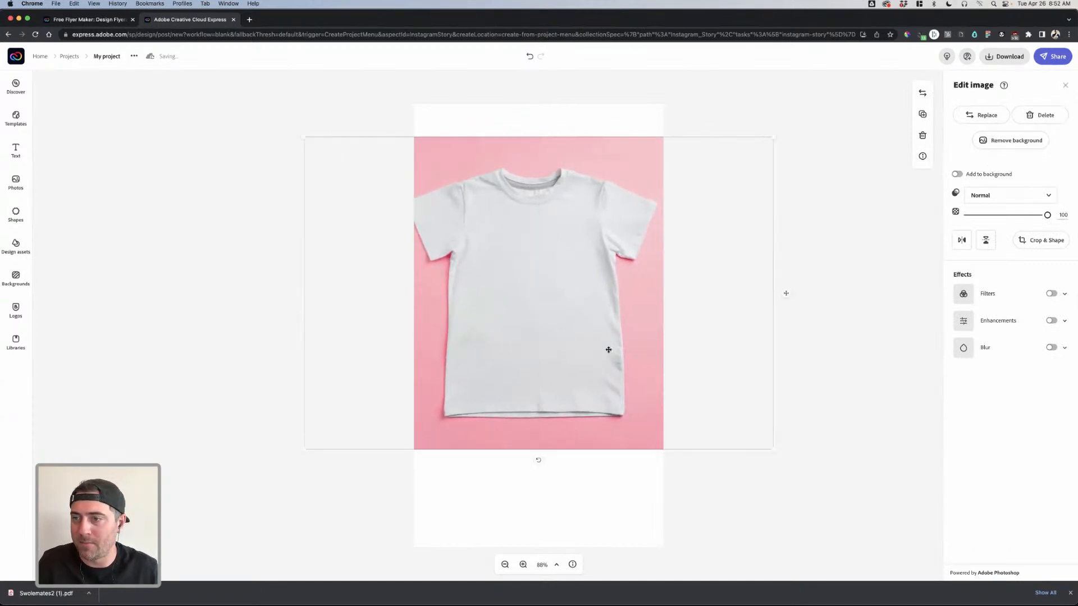
pyautogui.click(620, 480)
# - Resize the design to a 1080x1080 square post and enlarge the shirt photo to cover it
pyautogui.click(1066, 86)
pyautogui.click(1061, 181)
pyautogui.click(978, 267)
pyautogui.click(725, 203)
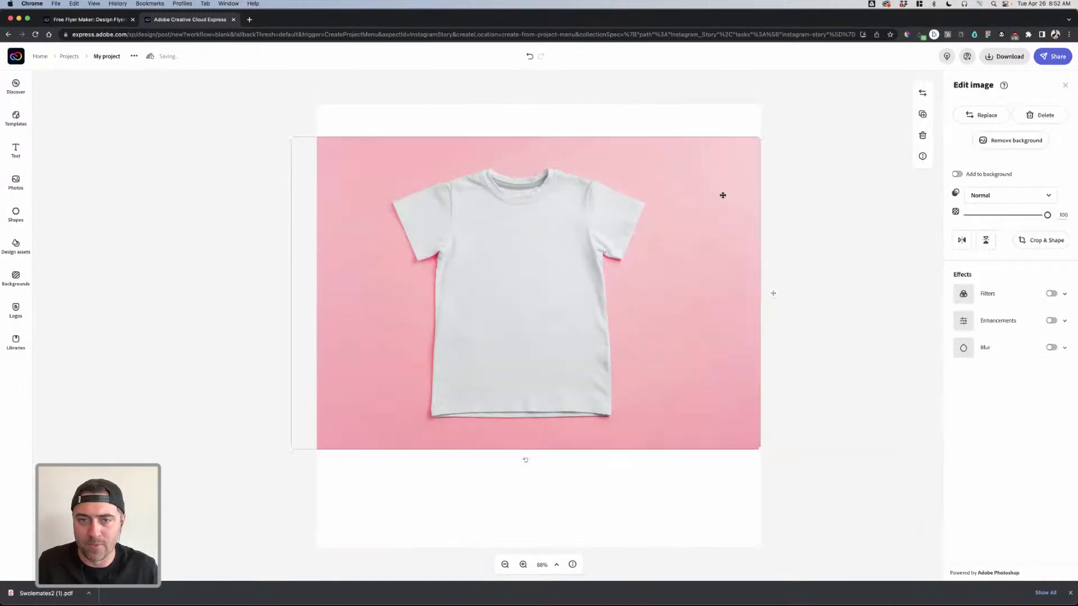
pyautogui.moveTo(762, 134); pyautogui.dragTo(921, 34)
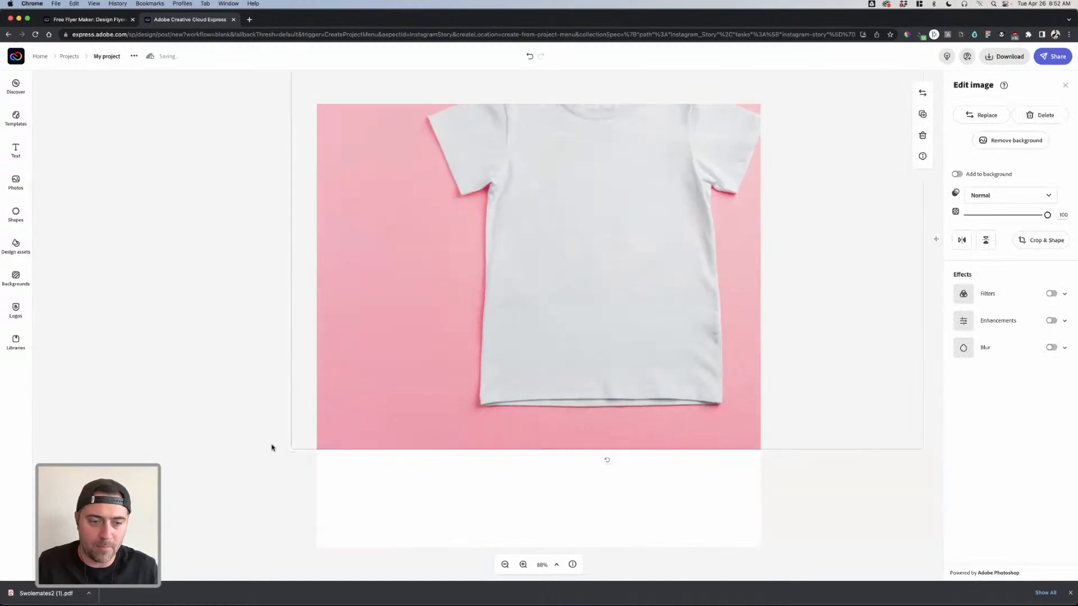
pyautogui.moveTo(285, 455); pyautogui.dragTo(135, 553)
pyautogui.moveTo(547, 354); pyautogui.dragTo(567, 387)
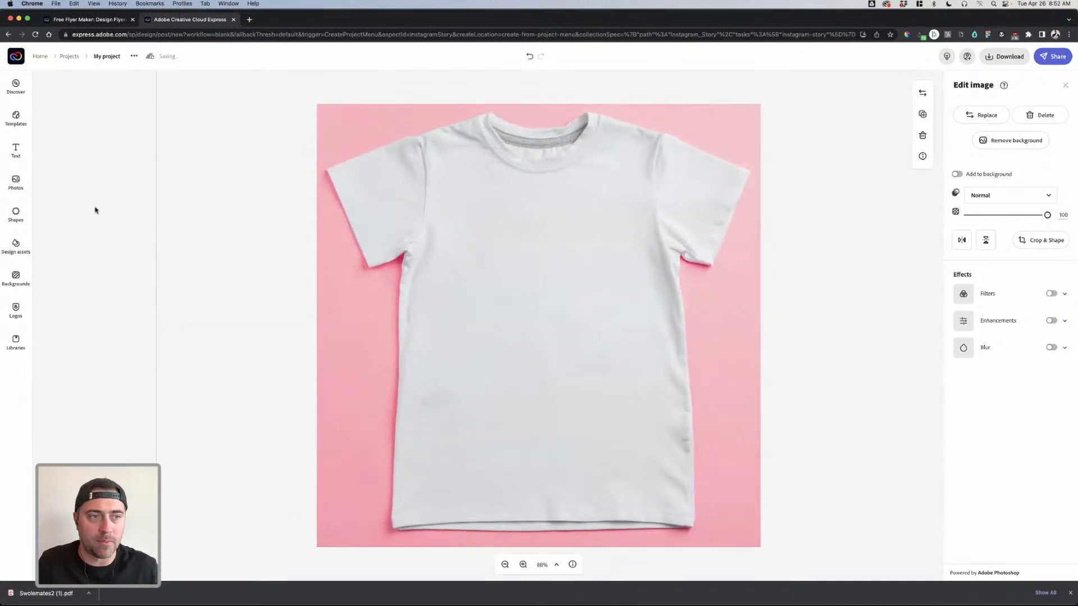
pyautogui.click(16, 149)
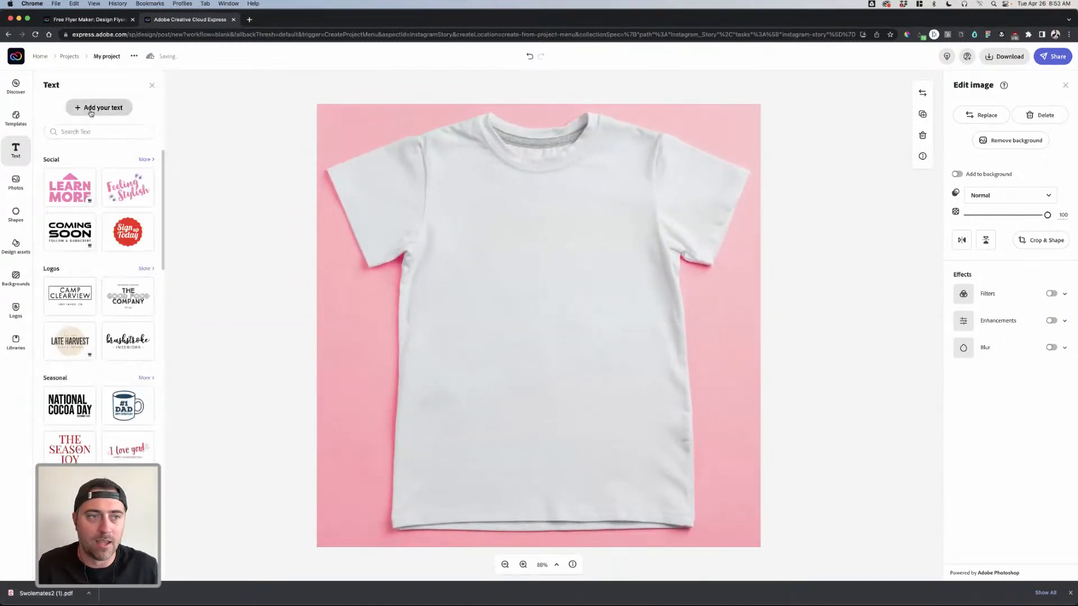
# - Add a text box reading 'Hustle for that muscle'
pyautogui.click(94, 108)
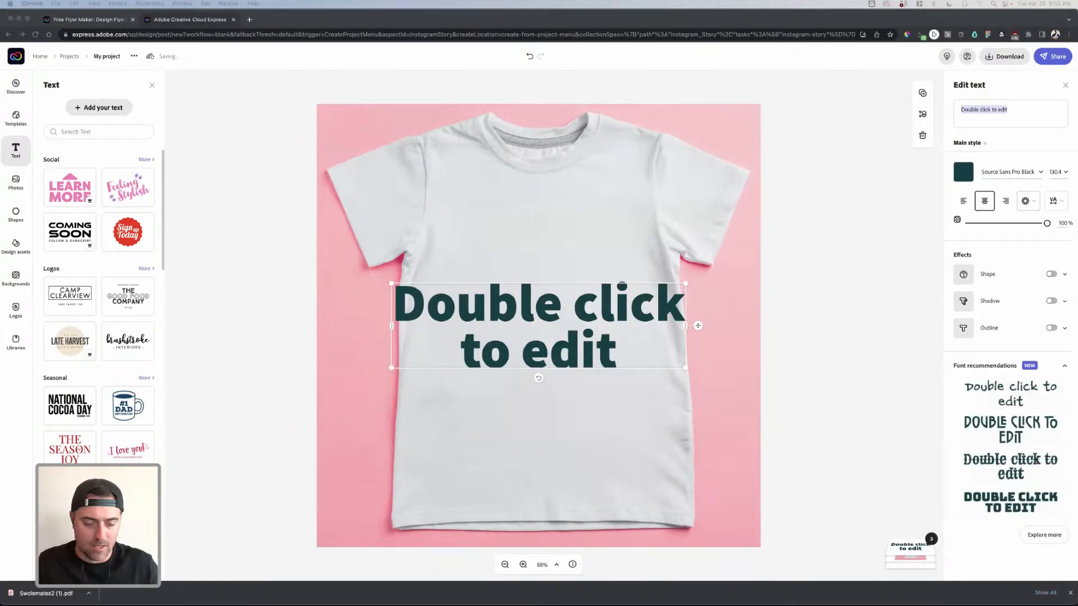
pyautogui.doubleClick(551, 291)
pyautogui.doubleClick(566, 301)
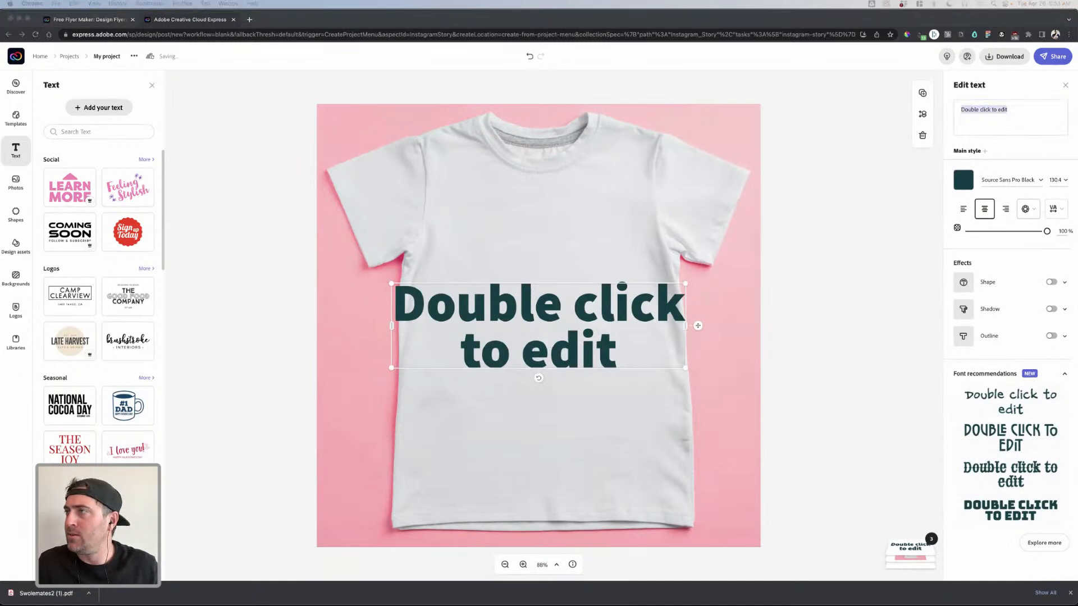
pyautogui.click(1000, 101)
pyautogui.doubleClick(999, 100)
pyautogui.click(999, 100)
pyautogui.moveTo(1017, 110); pyautogui.dragTo(945, 113)
pyautogui.write('Hustle for that muscle')
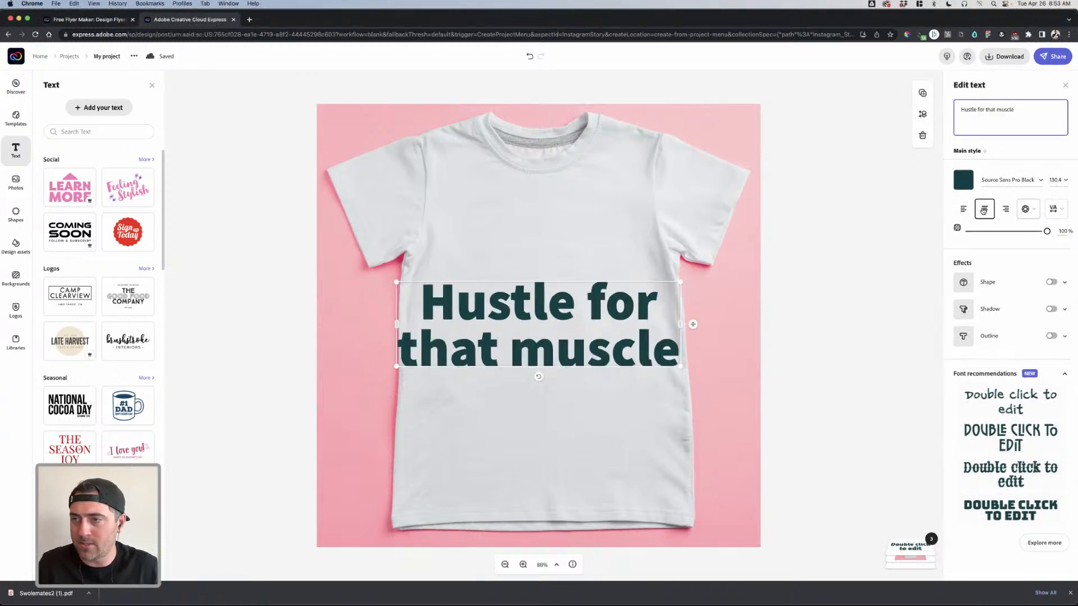
# - Set the slogan font to FranklinGothic Demi and apply a stacked all-caps shape preset
pyautogui.click(1008, 180)
pyautogui.write('franklin')
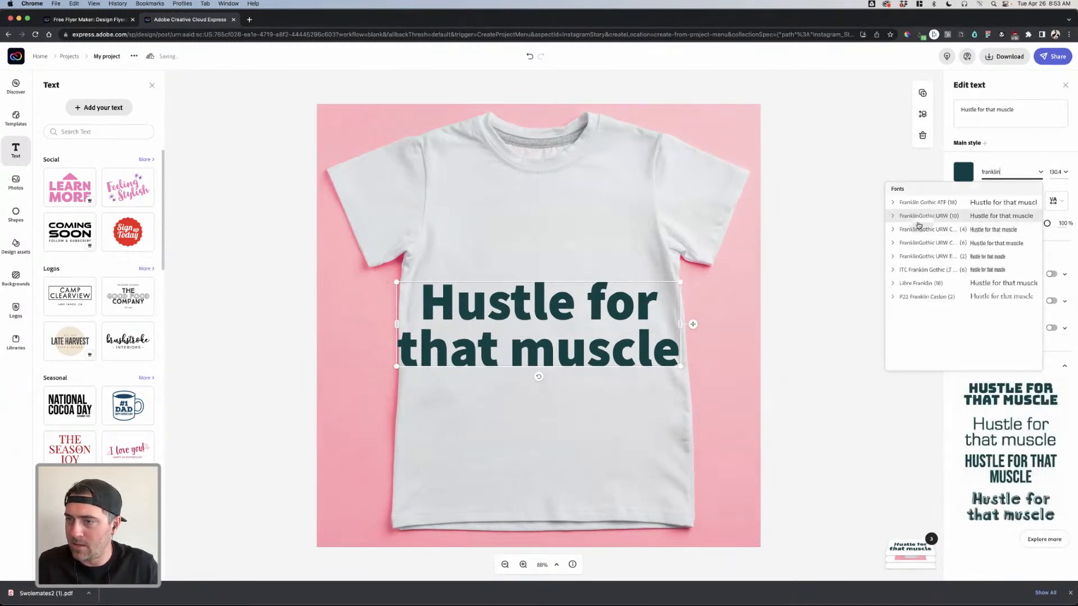
pyautogui.click(895, 243)
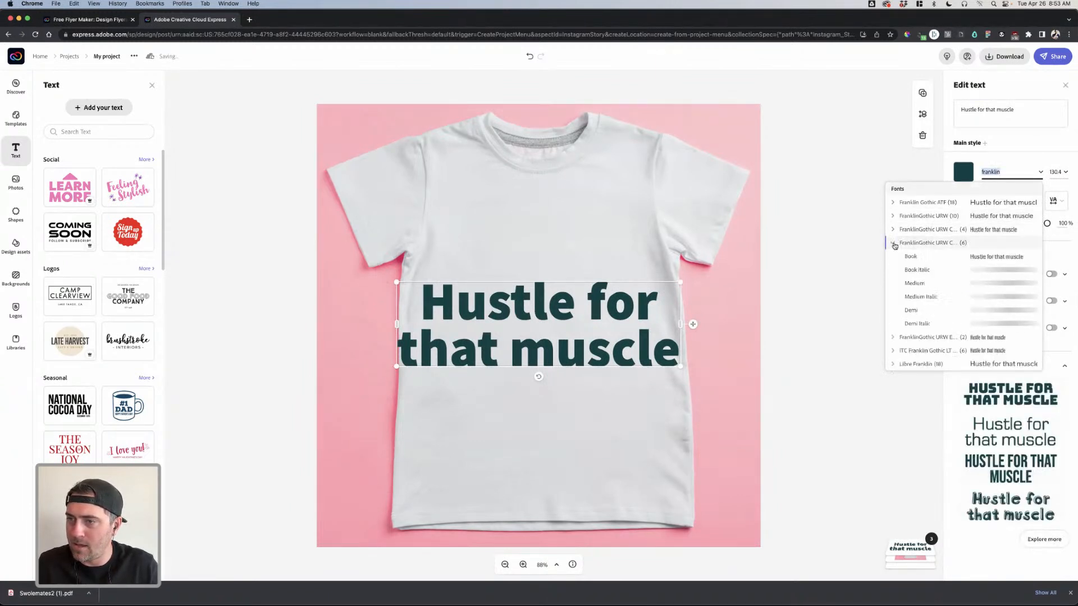
pyautogui.click(910, 310)
pyautogui.click(1029, 200)
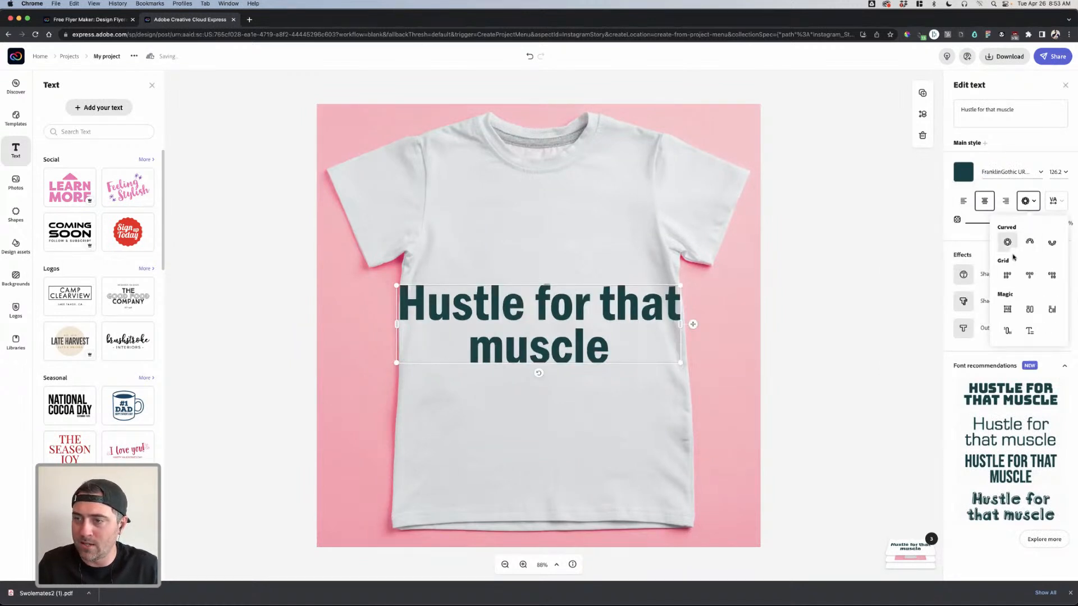
pyautogui.click(1007, 308)
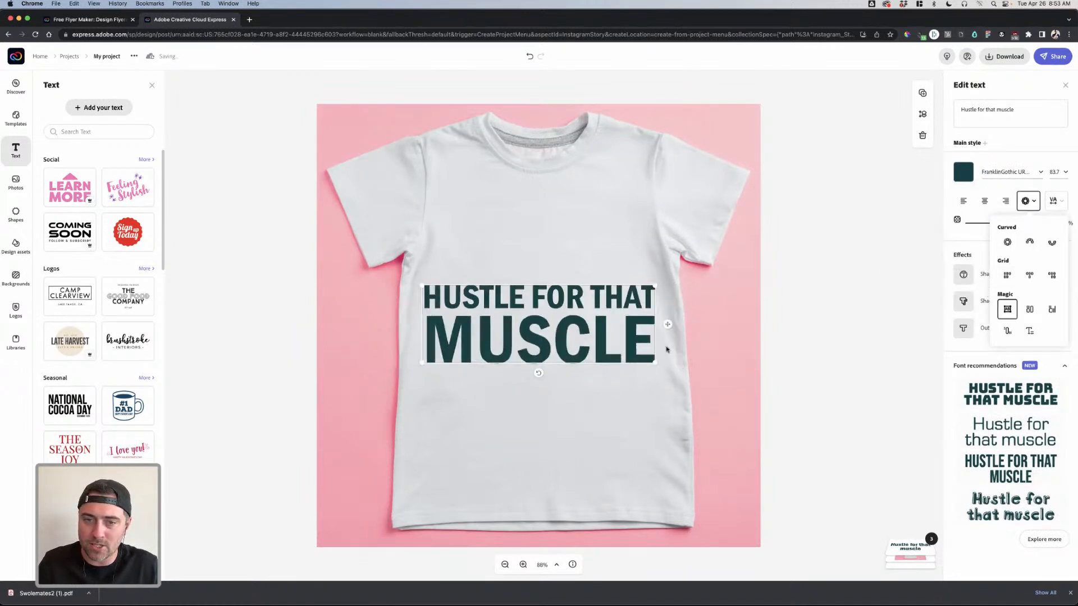
# - Enlarge the slogan into three lines and colour it with the pink brand swatch
pyautogui.moveTo(655, 363); pyautogui.dragTo(605, 412)
pyautogui.moveTo(578, 340); pyautogui.dragTo(564, 286)
pyautogui.click(964, 171)
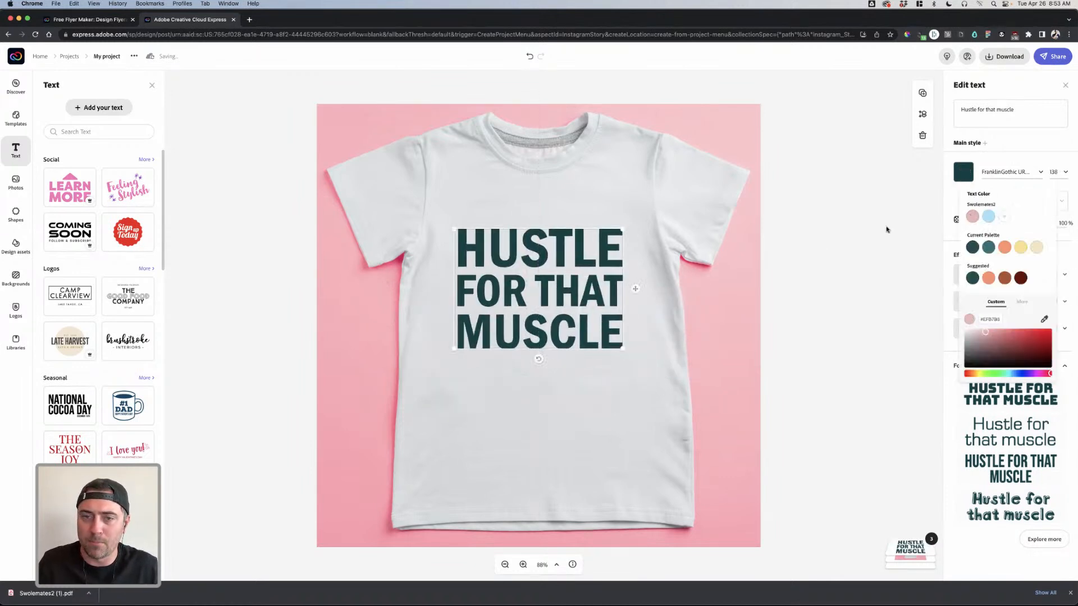
pyautogui.click(971, 217)
pyautogui.click(552, 286)
pyautogui.moveTo(563, 295); pyautogui.dragTo(565, 305)
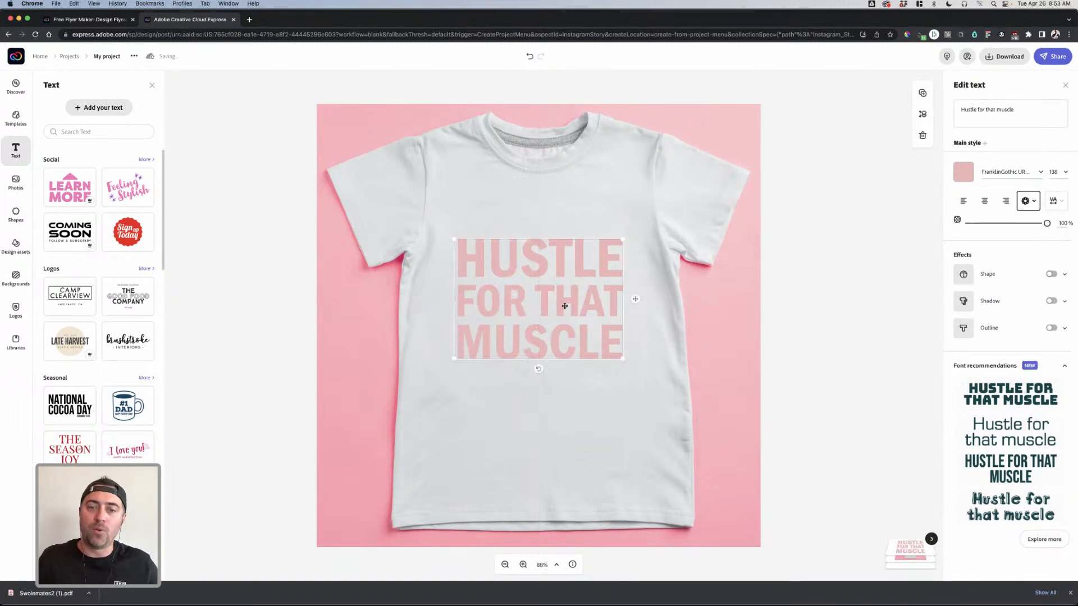
# - Resize the pink slogan block so it sits centred on the shirt's chest
pyautogui.click(819, 298)
pyautogui.click(624, 363)
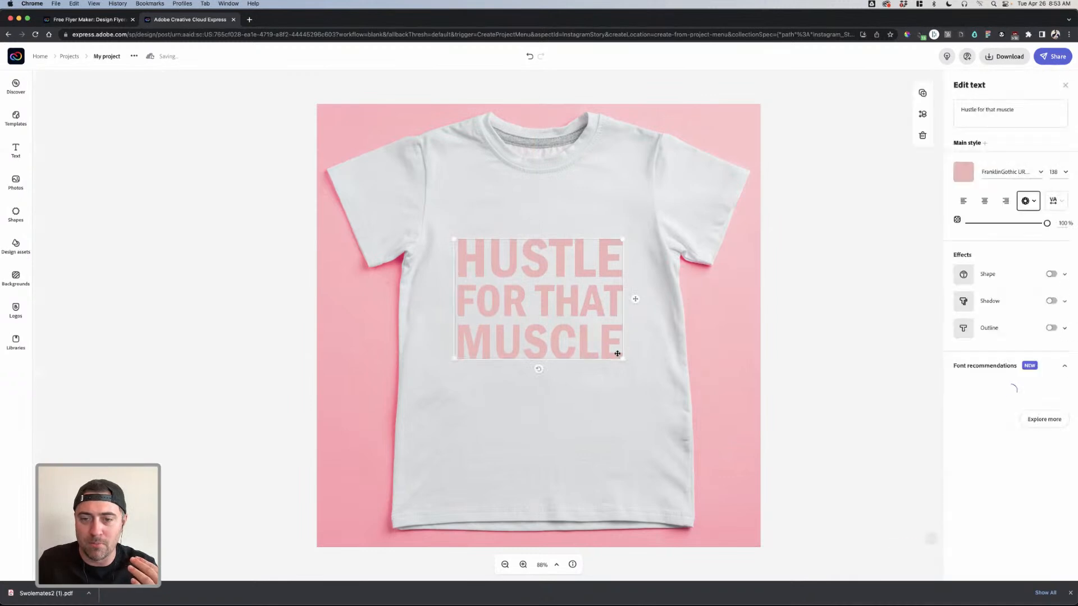
pyautogui.moveTo(622, 359)
pyautogui.mouseDown()
pyautogui.moveTo(532, 361)
pyautogui.moveTo(590, 369)
pyautogui.moveTo(664, 332)
pyautogui.moveTo(573, 342)
pyautogui.moveTo(534, 378)
pyautogui.moveTo(638, 369)
pyautogui.moveTo(625, 329)
pyautogui.moveTo(595, 335)
pyautogui.moveTo(614, 375)
pyautogui.moveTo(624, 368)
pyautogui.mouseUp()
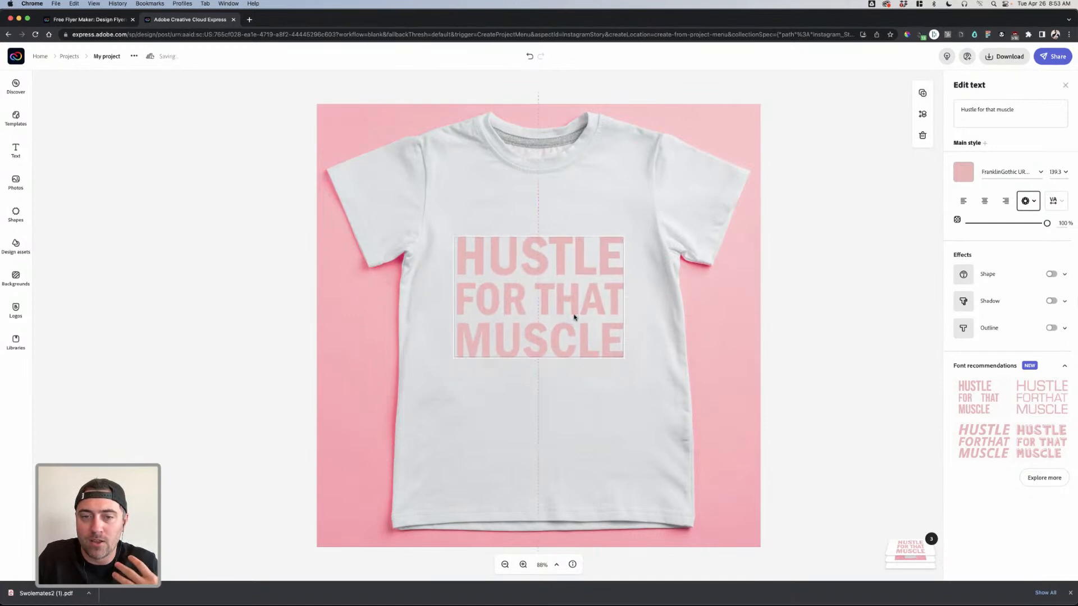
pyautogui.click(66, 344)
pyautogui.click(27, 317)
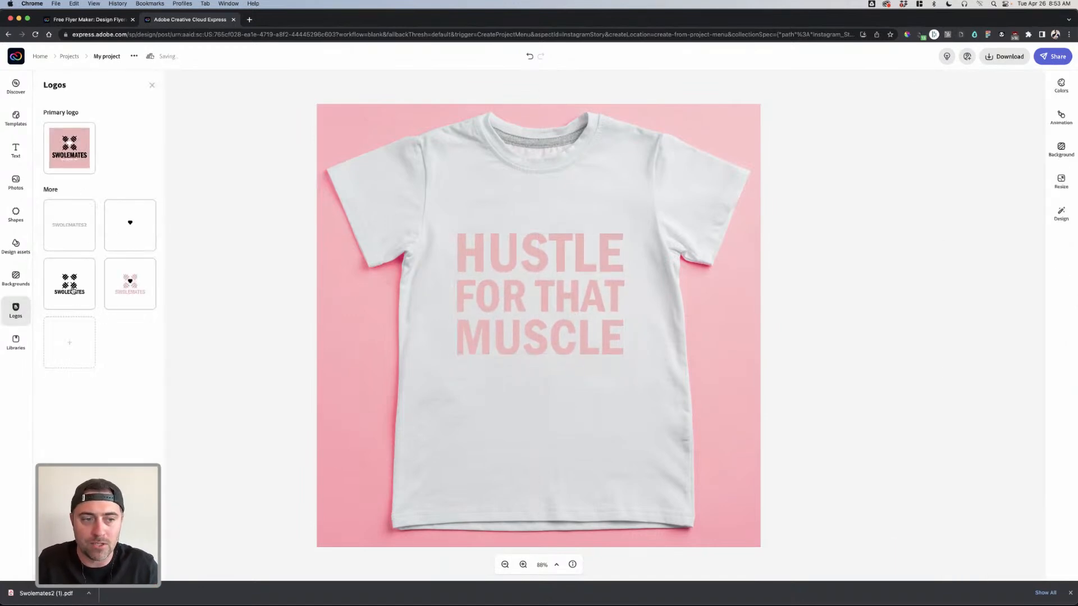
# - Add the pink SWOLEMATES logo and move it onto the shirt's chest, centred
pyautogui.click(154, 290)
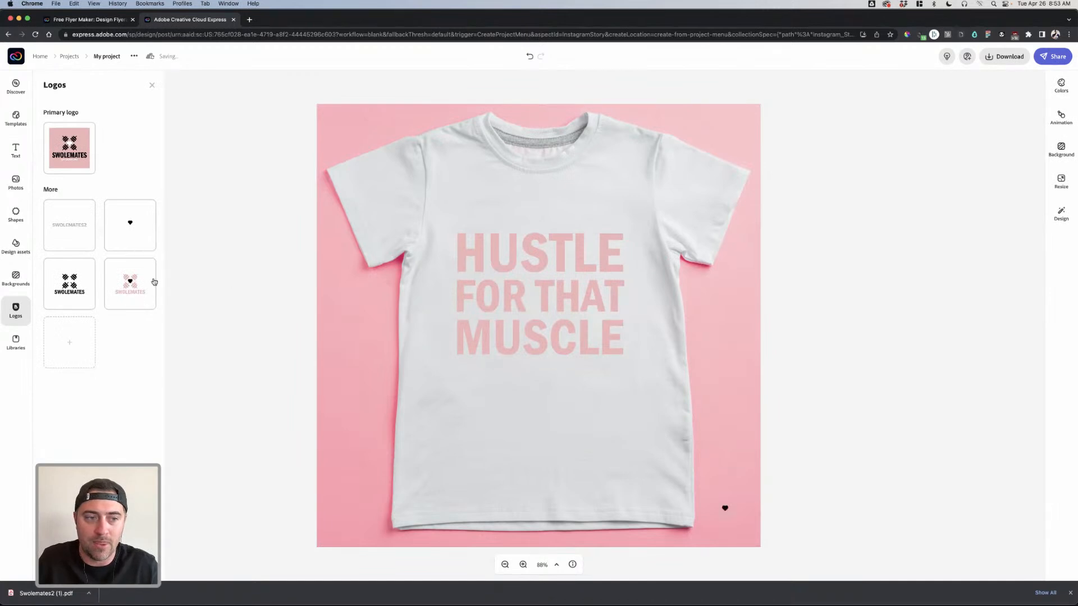
pyautogui.click(726, 511)
pyautogui.moveTo(725, 512); pyautogui.dragTo(538, 215)
pyautogui.click(802, 322)
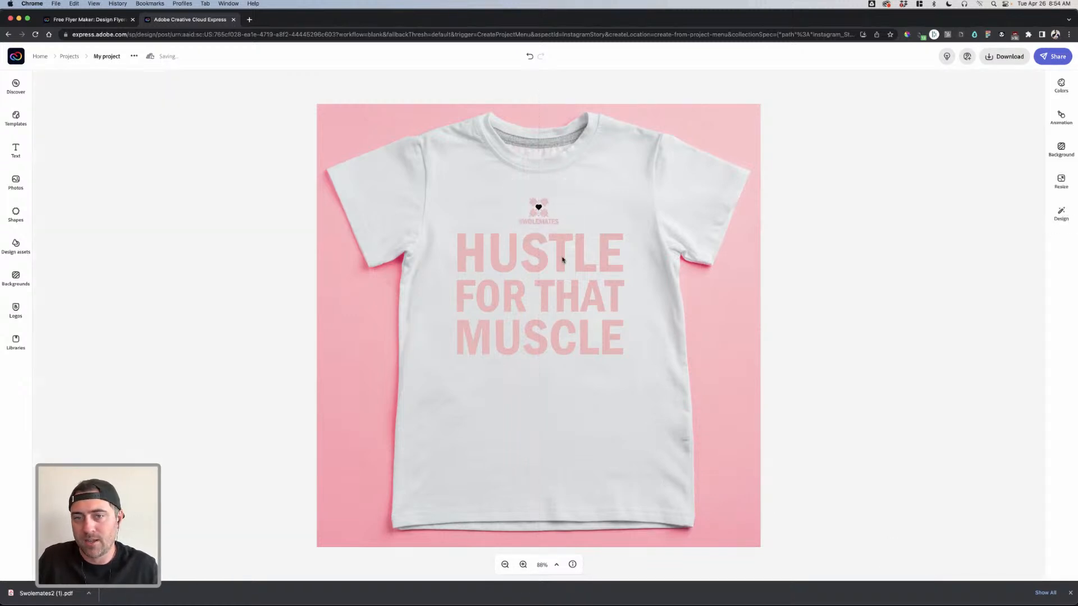
# - Shrink the logo slightly so it sits just above the pink slogan
pyautogui.click(550, 229)
pyautogui.click(568, 387)
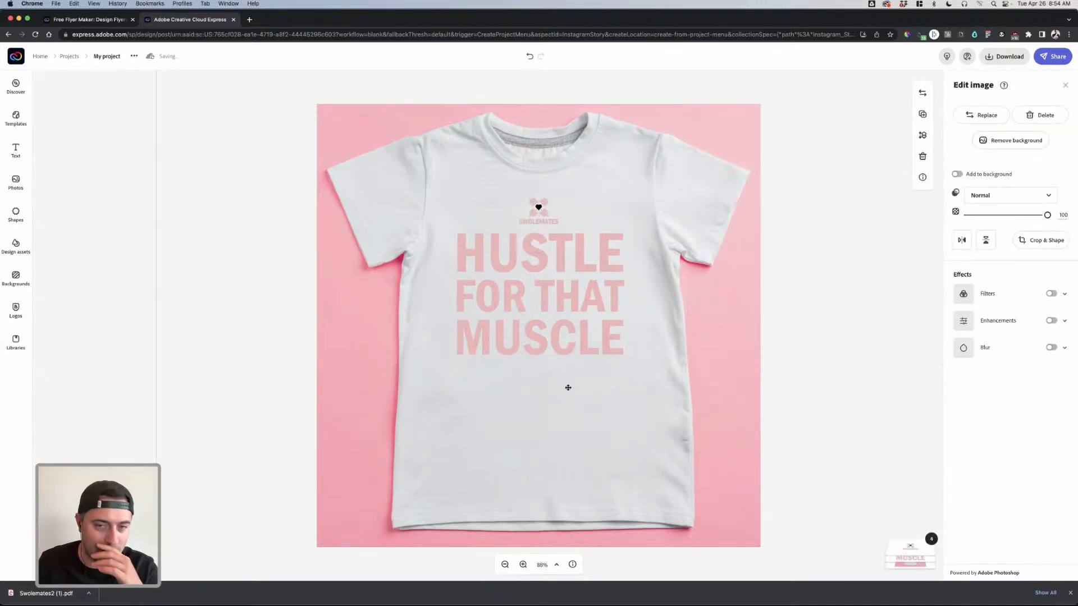
pyautogui.click(561, 335)
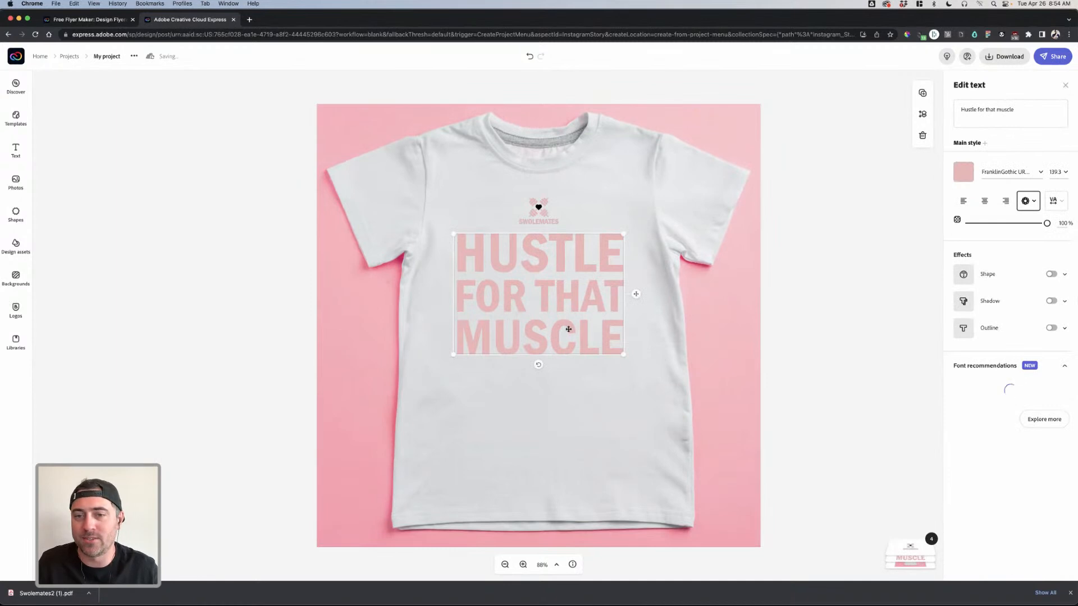
pyautogui.click(816, 227)
pyautogui.click(539, 209)
pyautogui.moveTo(565, 184); pyautogui.dragTo(539, 214)
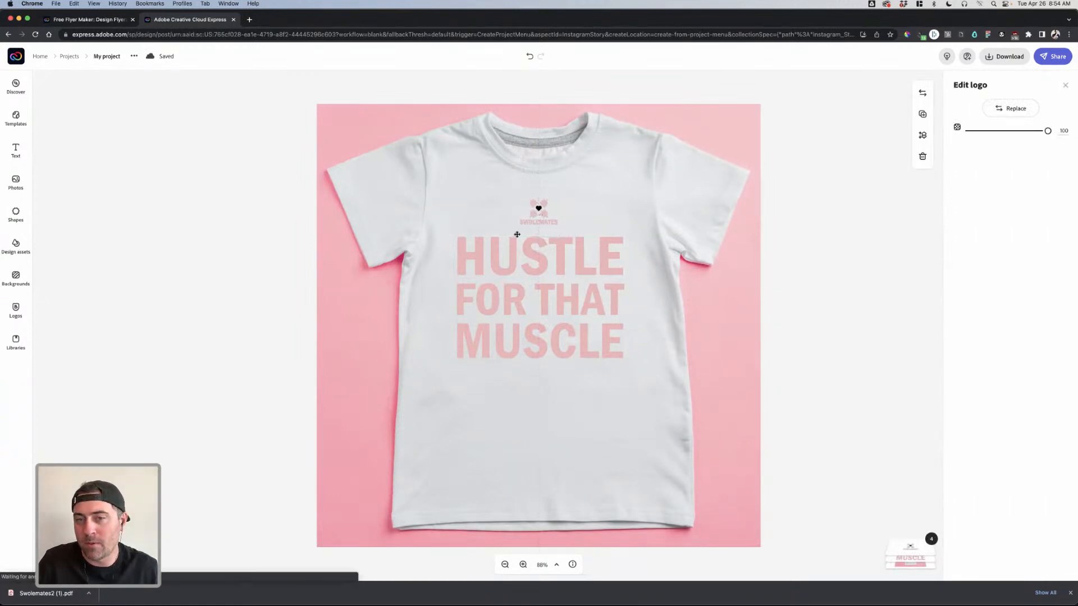
pyautogui.click(562, 273)
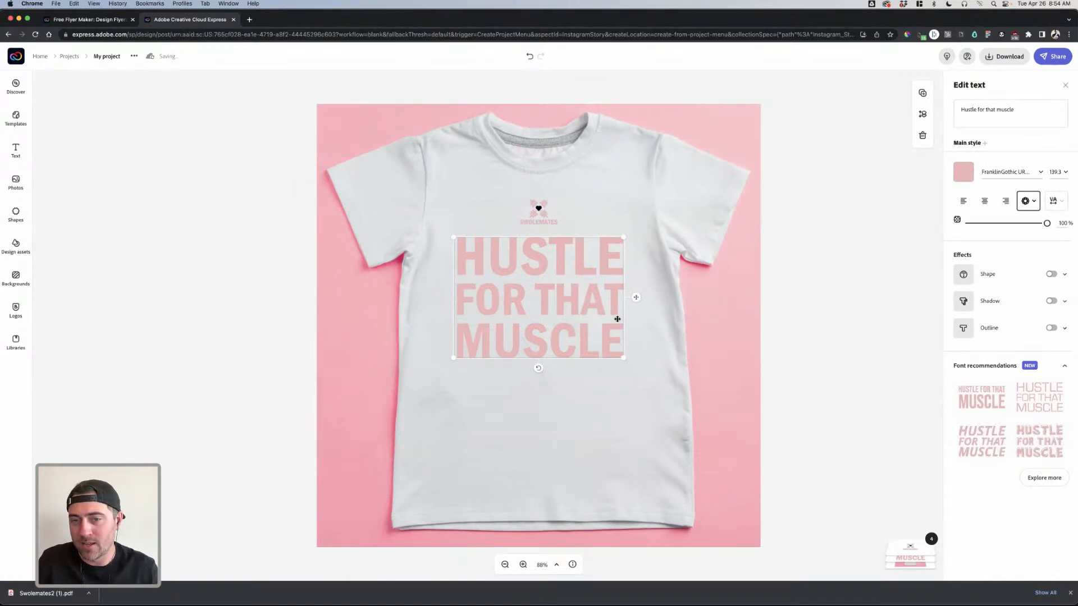
pyautogui.click(545, 218)
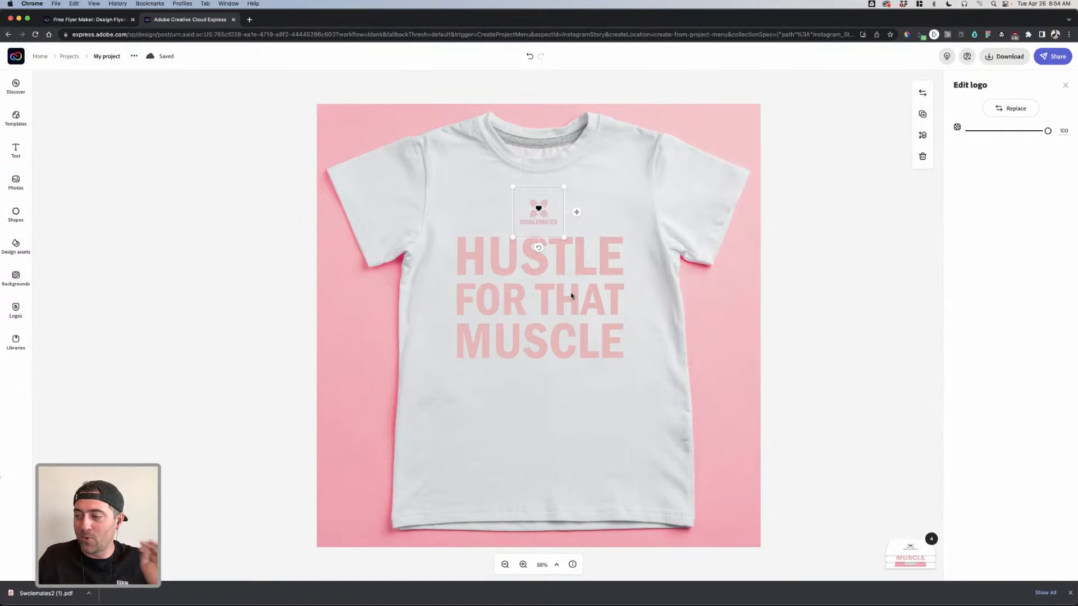
# - Try a colour filter on the t-shirt photo, then turn it back off
pyautogui.click(588, 299)
pyautogui.click(681, 302)
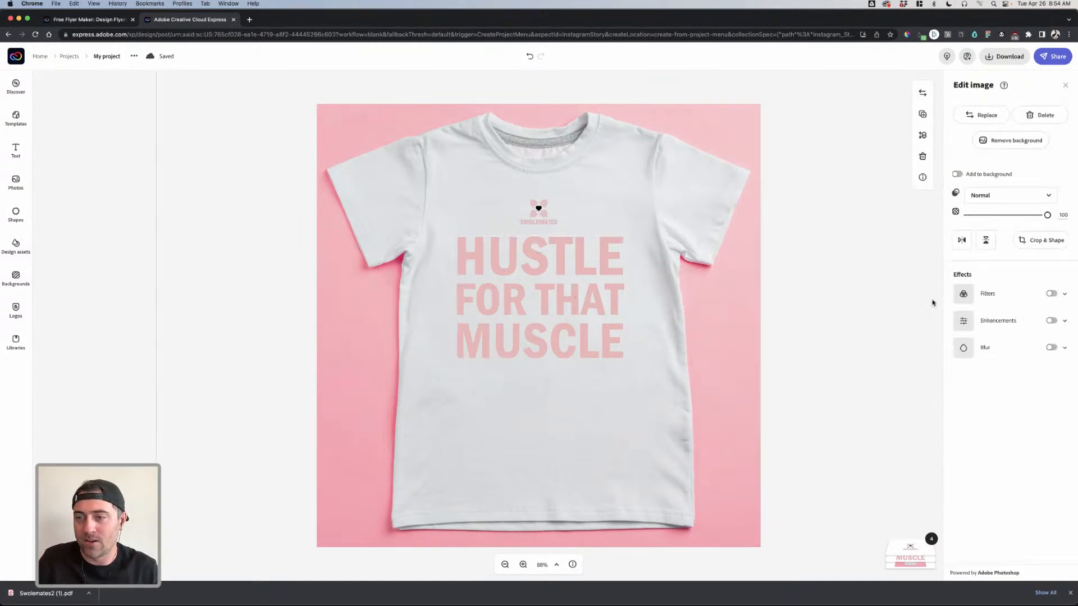
pyautogui.click(1052, 294)
pyautogui.click(1051, 293)
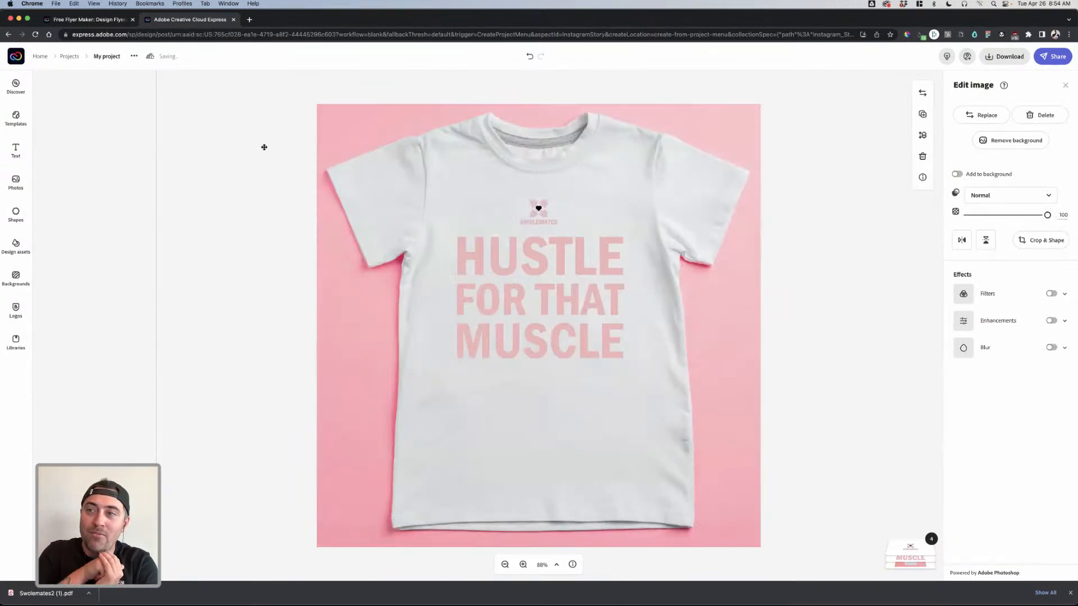
# - Save the mockup and return to the Projects page, where it appears first as 'My project'
pyautogui.click(66, 61)
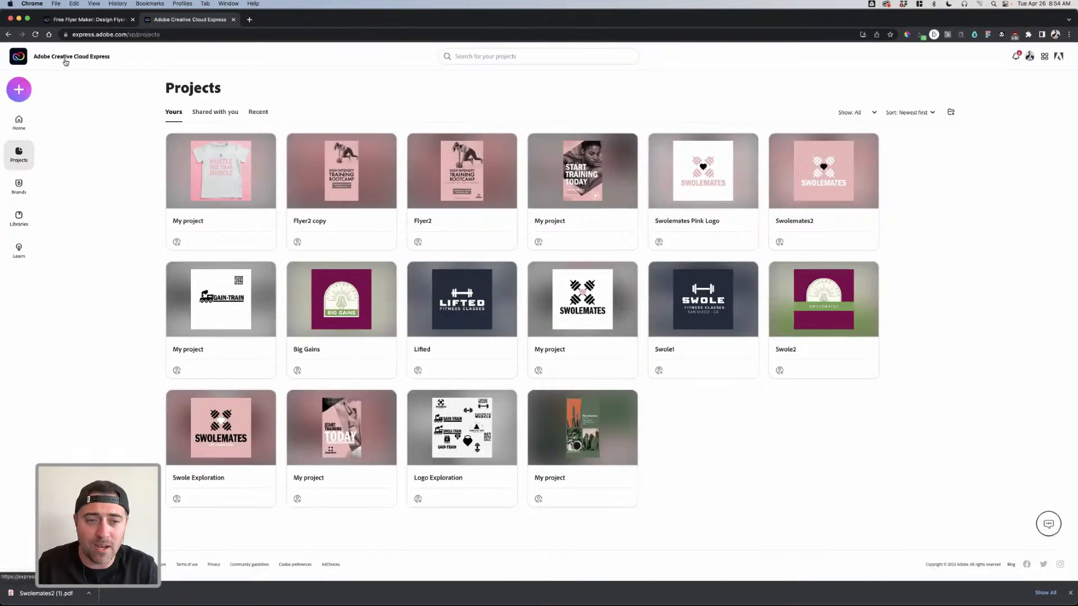
pyautogui.moveTo(472, 203)
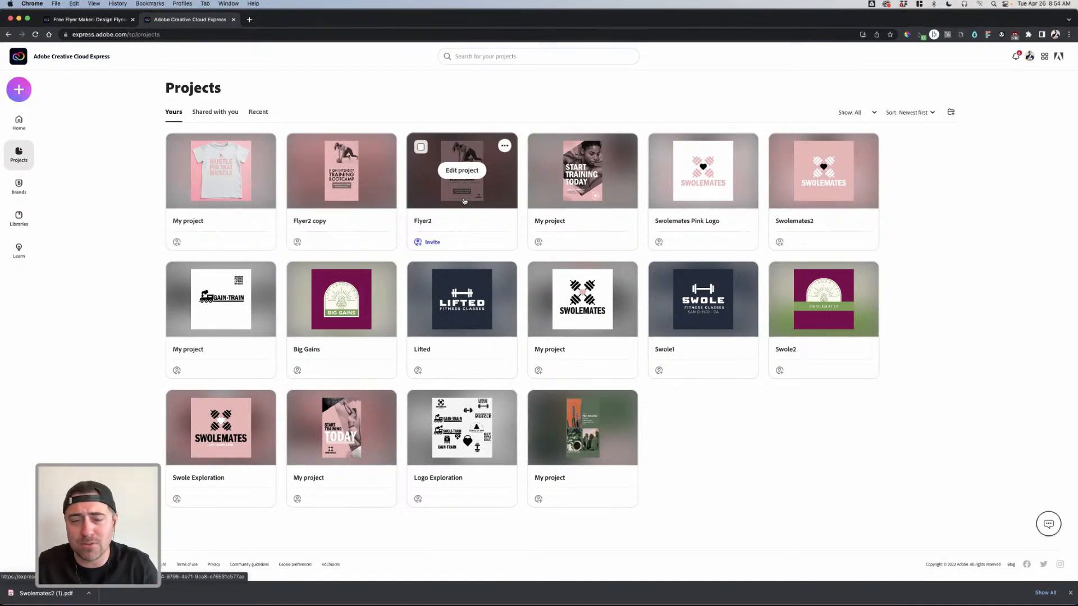
pyautogui.moveTo(353, 175)
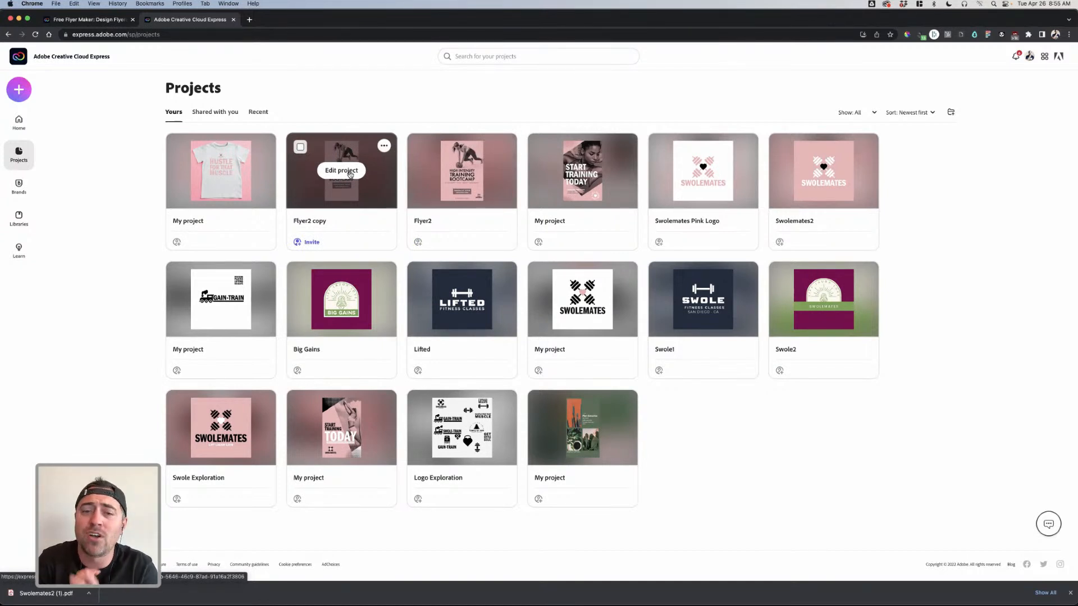
pyautogui.moveTo(485, 318)
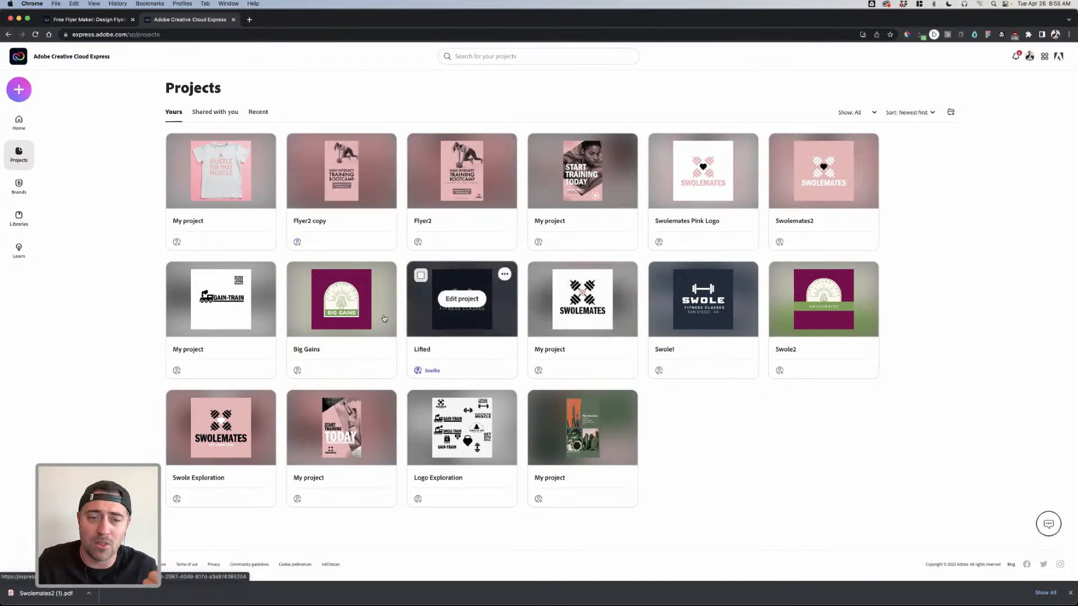